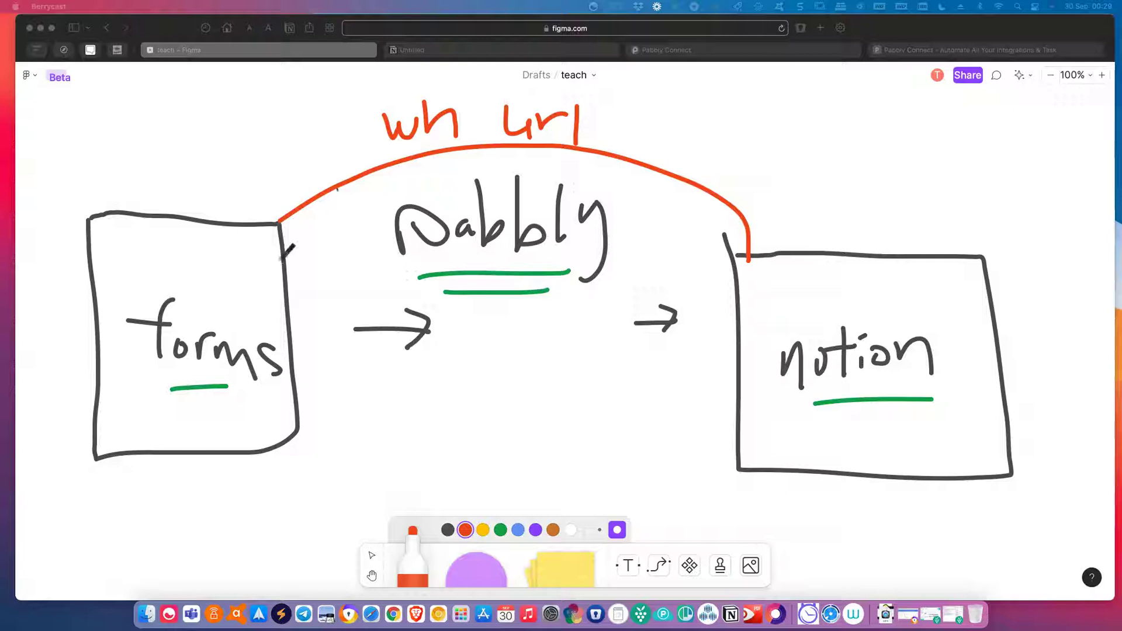
Mark the Pabbly-to-forms link on the FigJam sketch, then go to the Pabbly Connect dashboard.
{"action": "left_click_drag", "start_coordinate": [614, 216], "coordinate": [184, 272]}
{"action": "scroll", "coordinate": [703, 301], "scroll_direction": "up", "scroll_amount": 2}
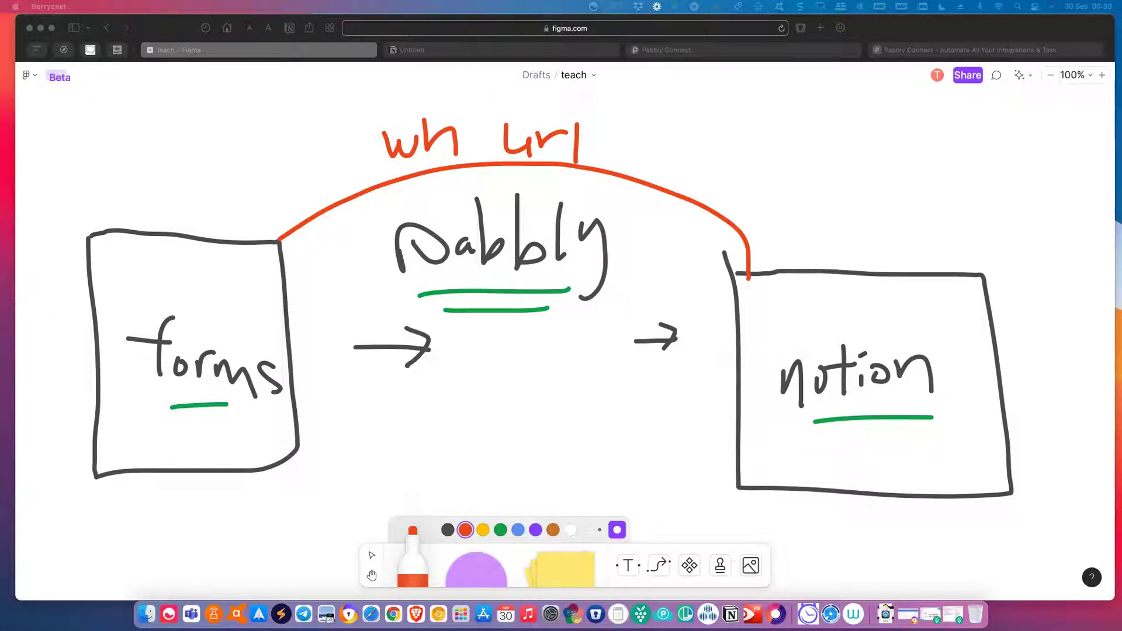
{"action": "left_click", "coordinate": [855, 49]}
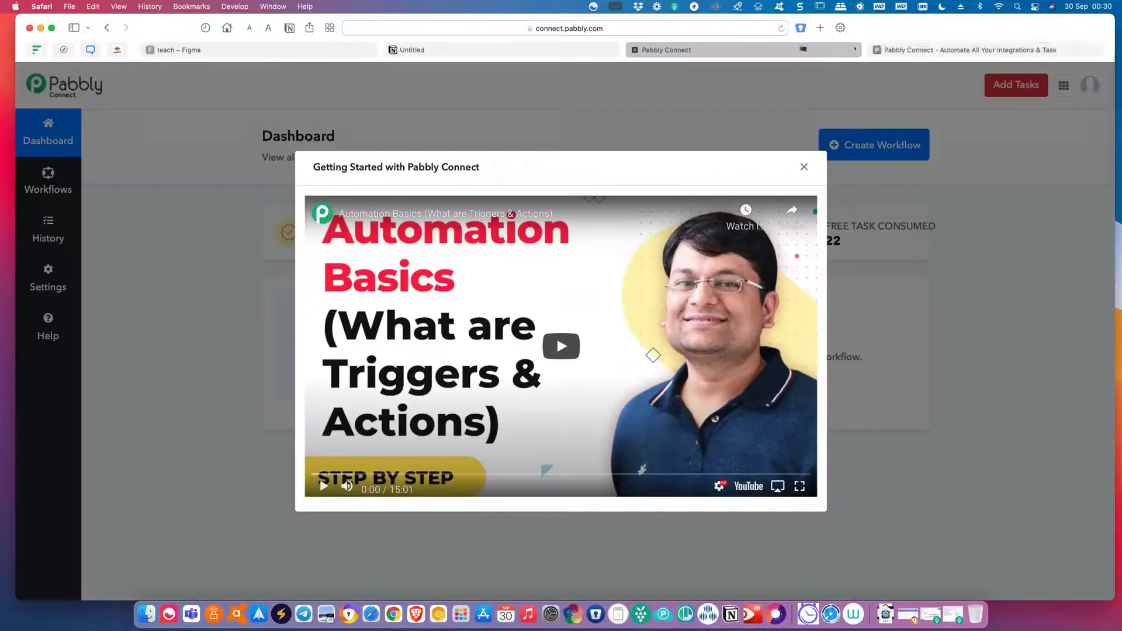
Sign in on the Pabbly website and open the Connect app.
{"action": "left_click", "coordinate": [927, 52]}
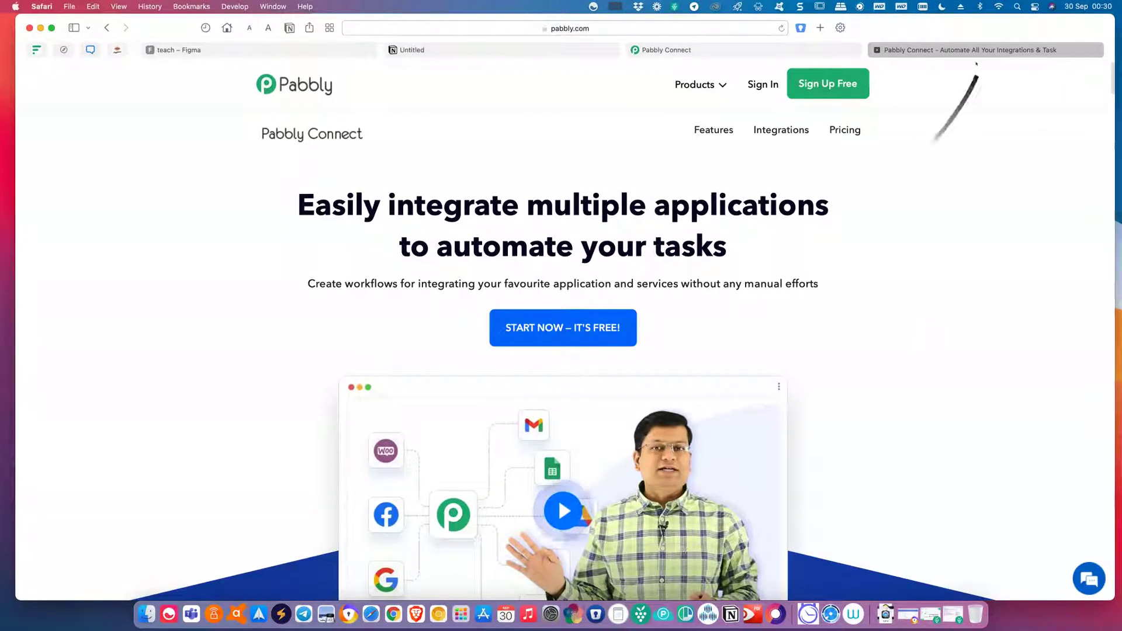
{"action": "left_click_drag", "start_coordinate": [947, 28], "coordinate": [935, 27]}
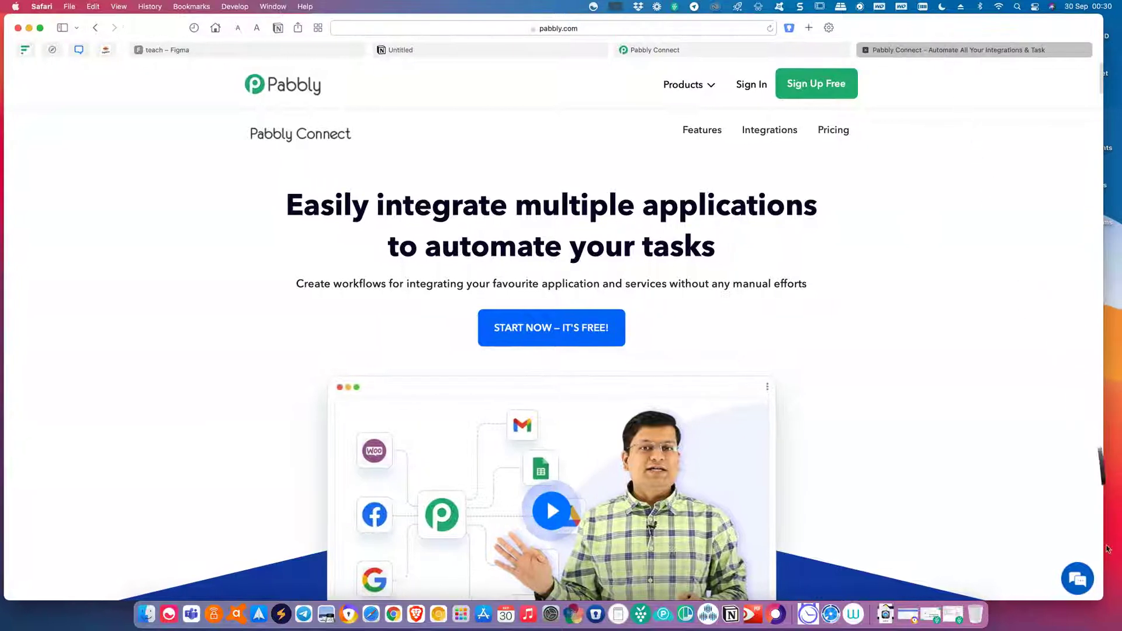
{"action": "left_click_drag", "start_coordinate": [1103, 600], "coordinate": [1115, 603]}
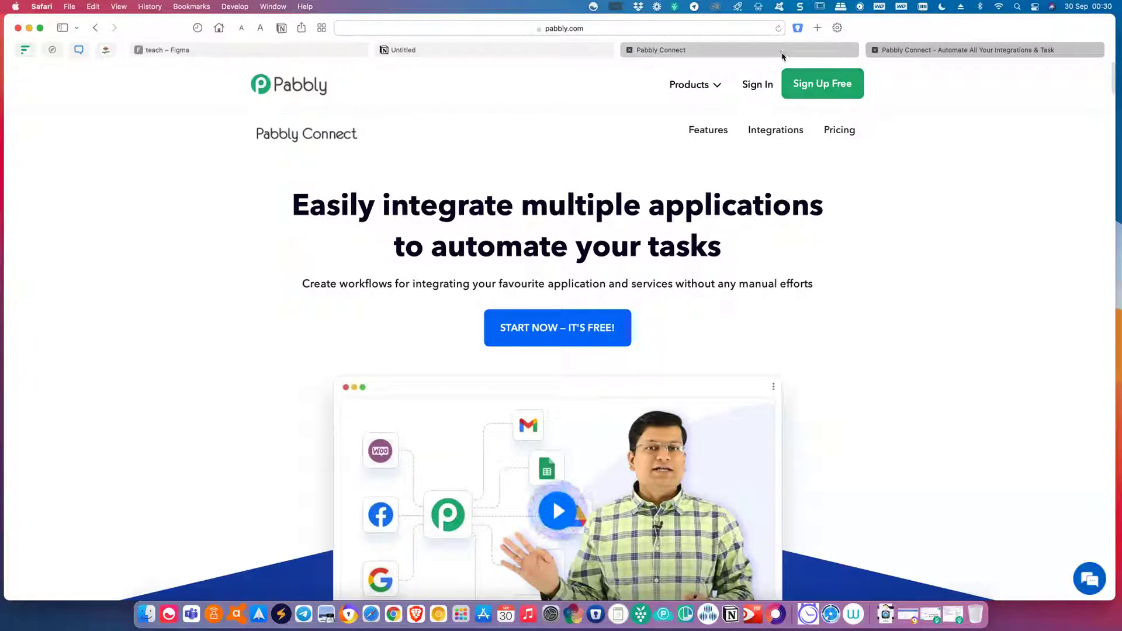
{"action": "left_click", "coordinate": [763, 91]}
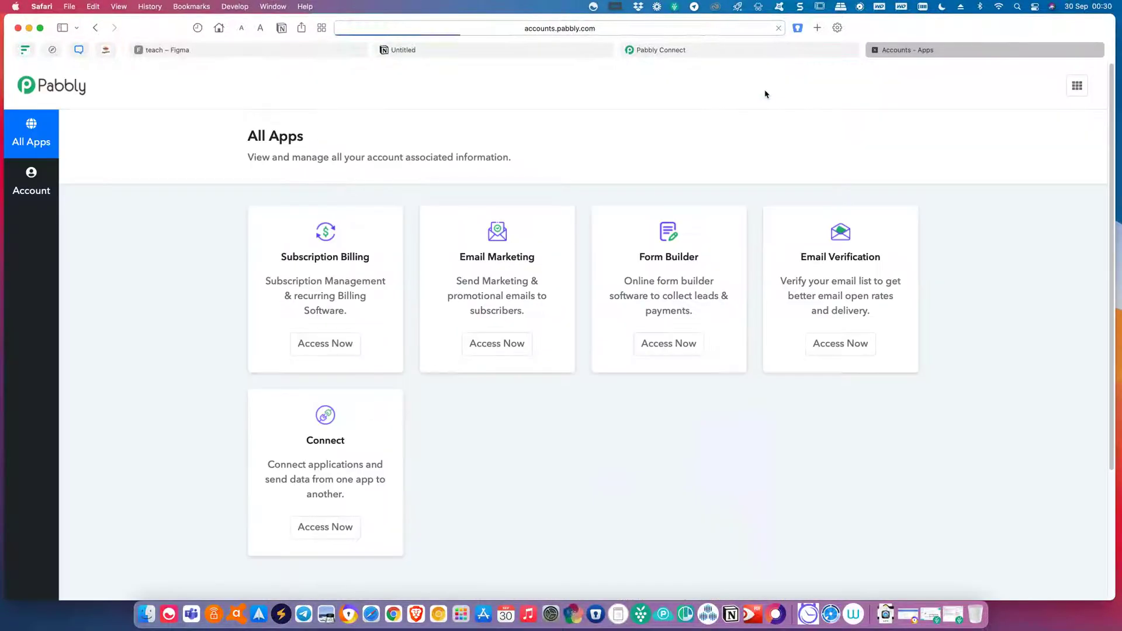
{"action": "left_click", "coordinate": [343, 538]}
{"action": "left_click", "coordinate": [642, 49]}
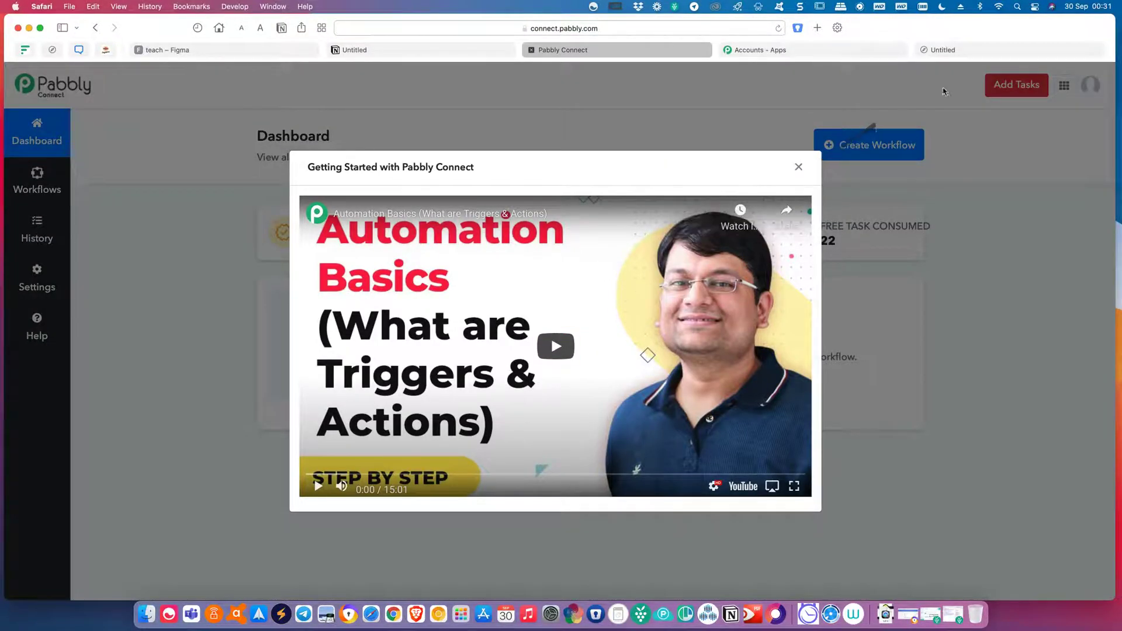
{"action": "left_click", "coordinate": [1001, 48]}
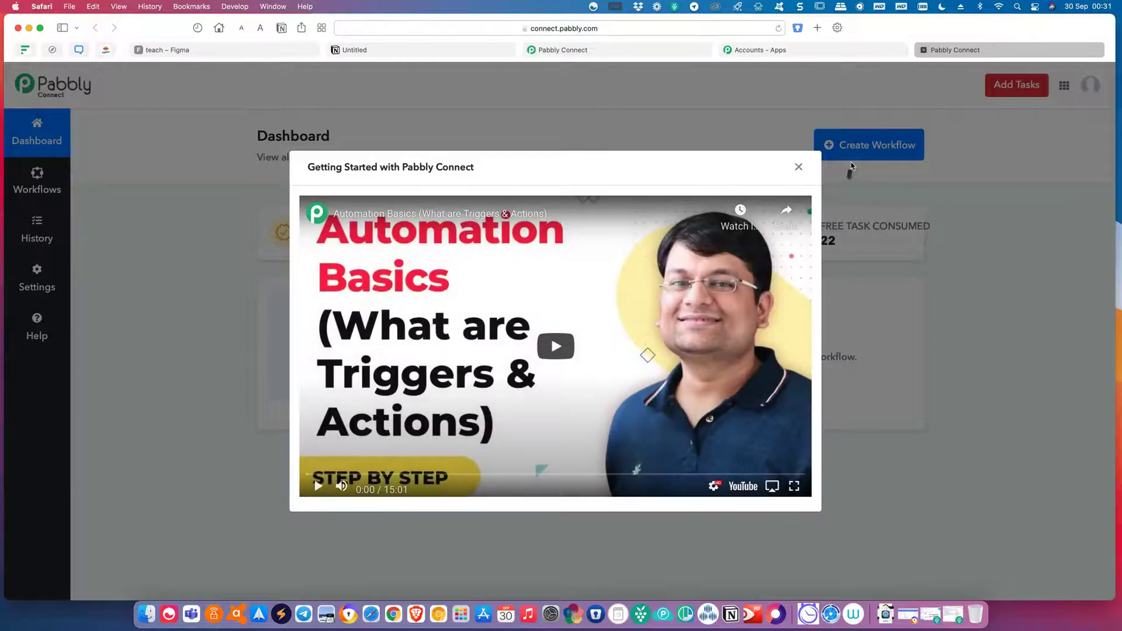
Close the duplicate Pabbly Connect tab and the Accounts - Apps tab.
{"action": "right_click", "coordinate": [963, 50]}
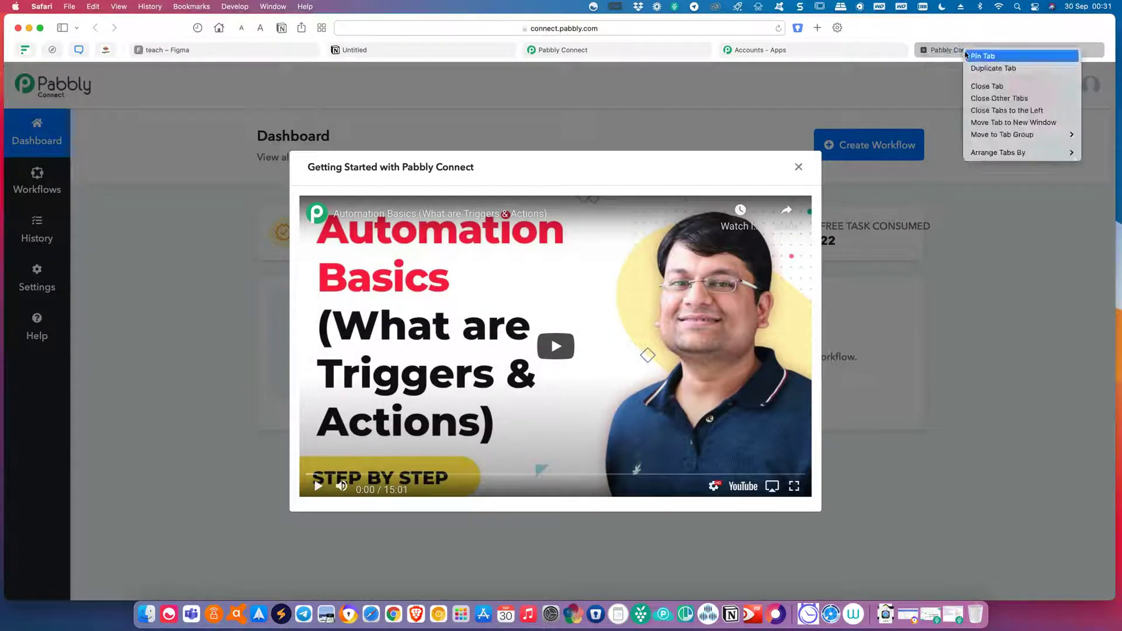
{"action": "left_click", "coordinate": [988, 86]}
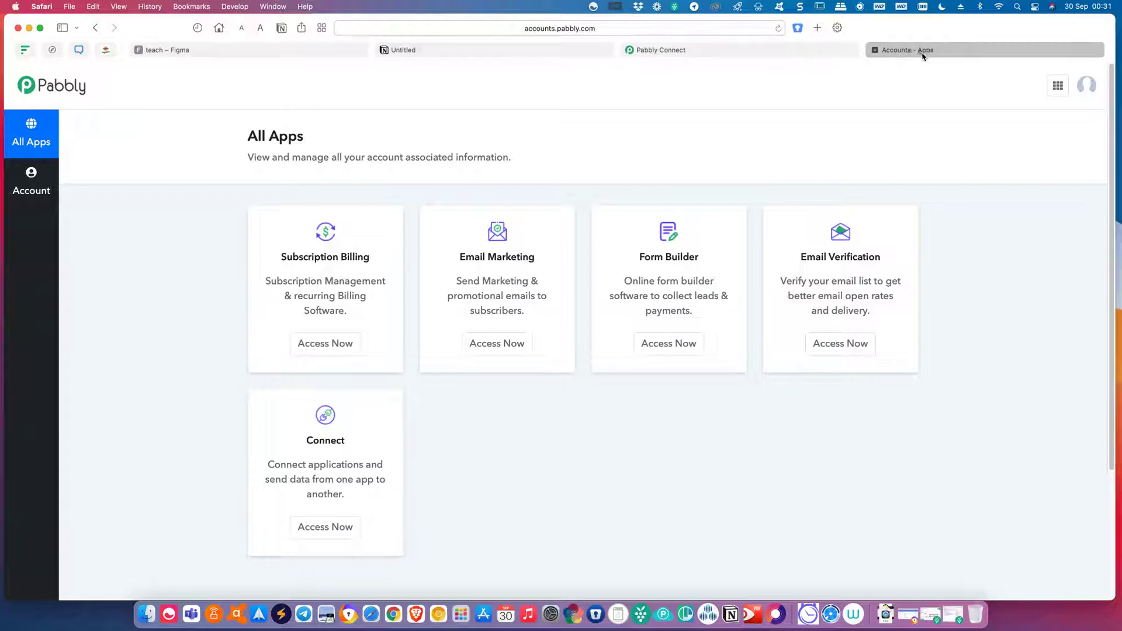
{"action": "right_click", "coordinate": [922, 55]}
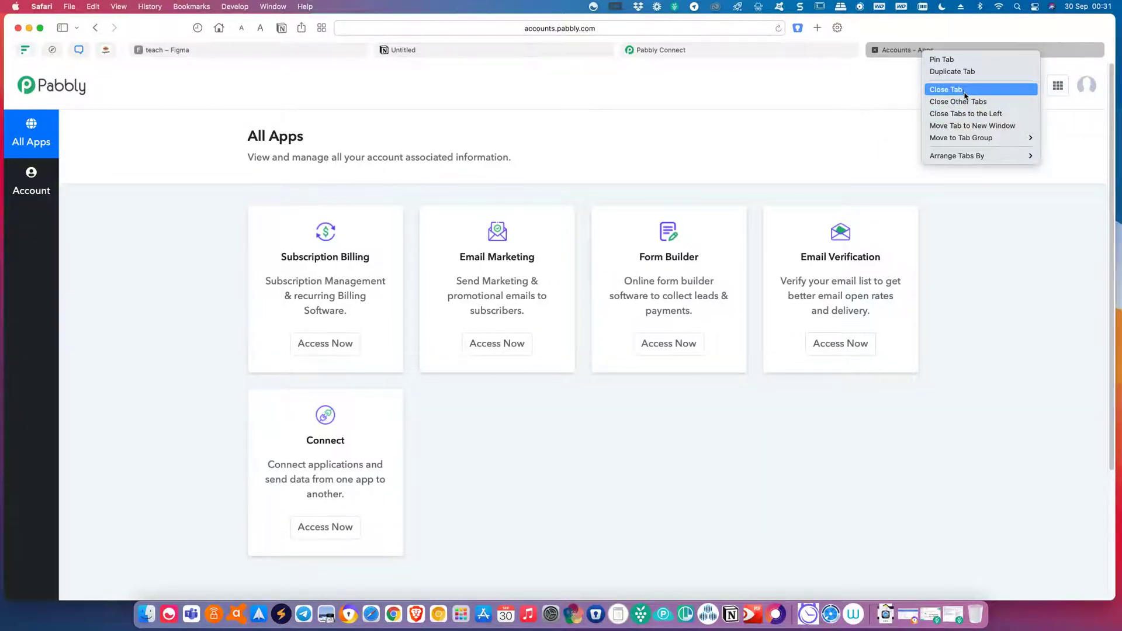
{"action": "key", "text": "Escape"}
{"action": "key", "text": "super+w"}
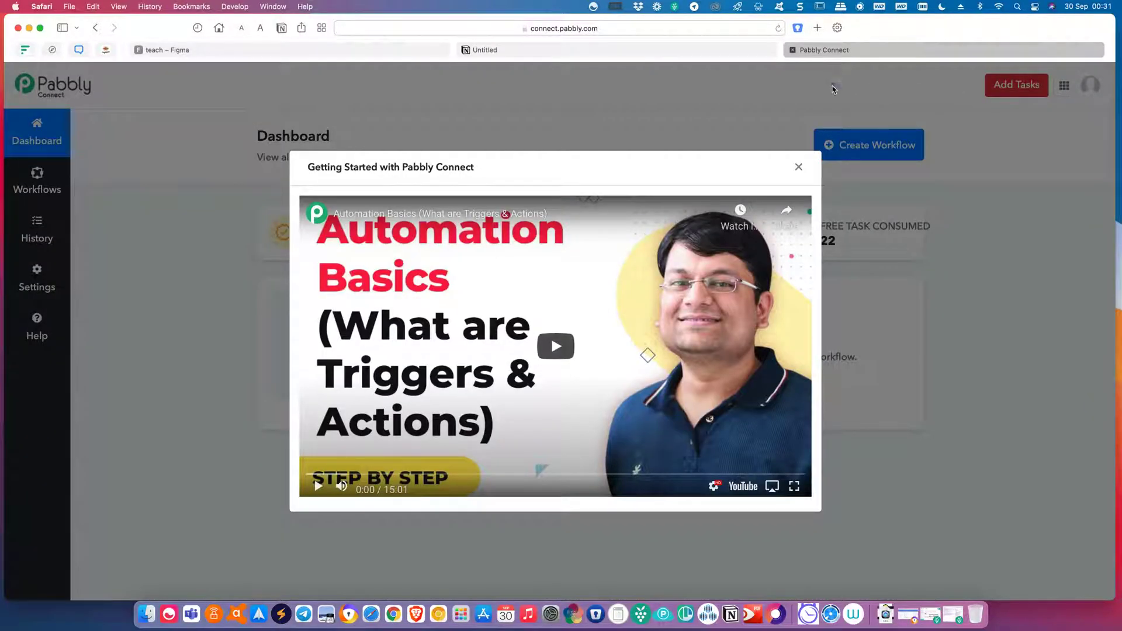
Dismiss the Getting Started video to review the 100 allotted and 11 consumed tasks.
{"action": "left_click", "coordinate": [798, 168]}
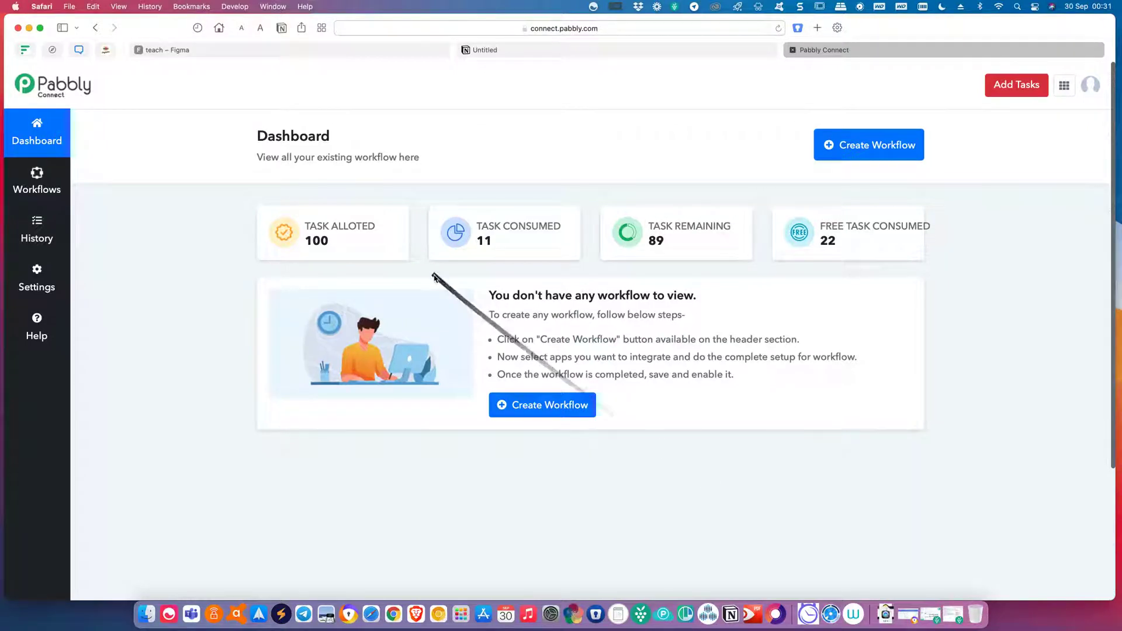
{"action": "mouse_move", "coordinate": [381, 240]}
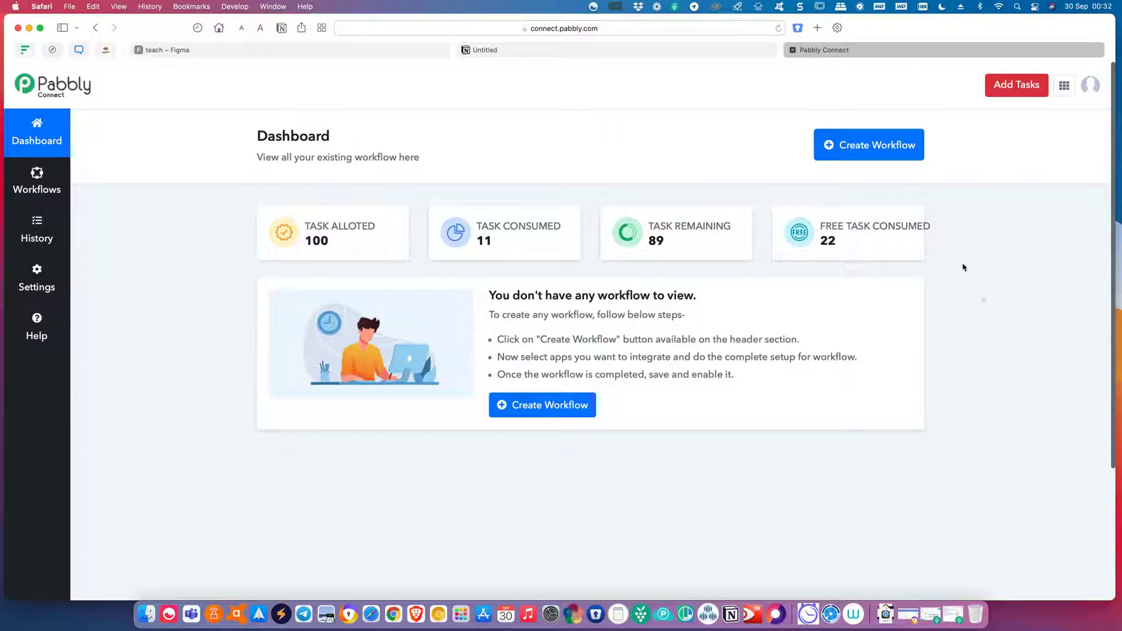
Create a new Pabbly workflow named 'form notion'.
{"action": "left_click", "coordinate": [871, 150]}
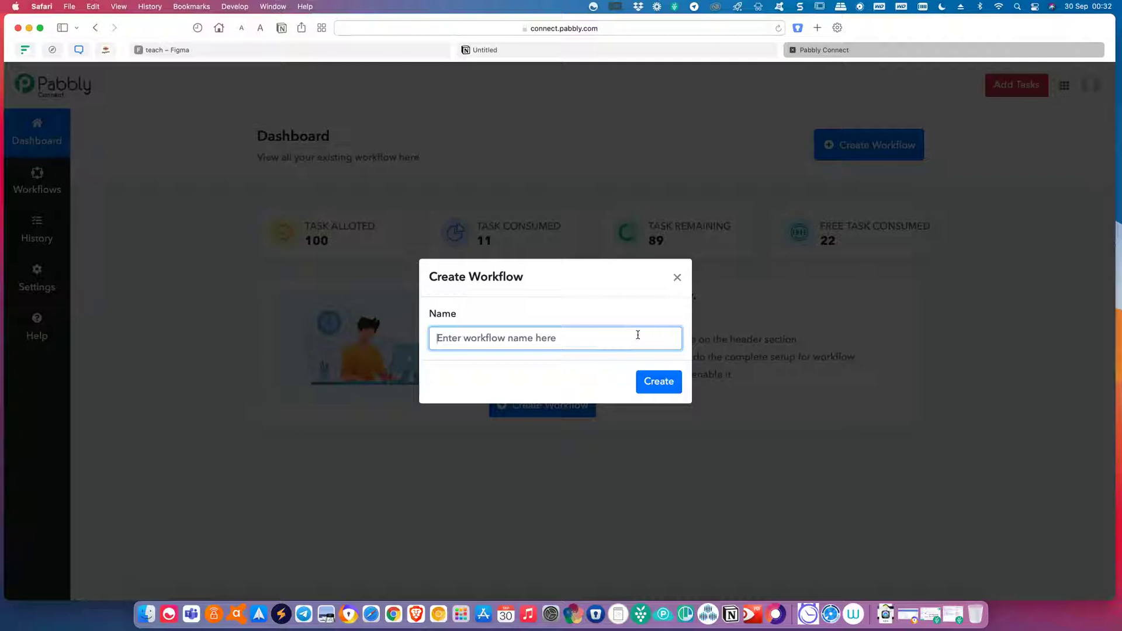
{"action": "type", "text": "p"}
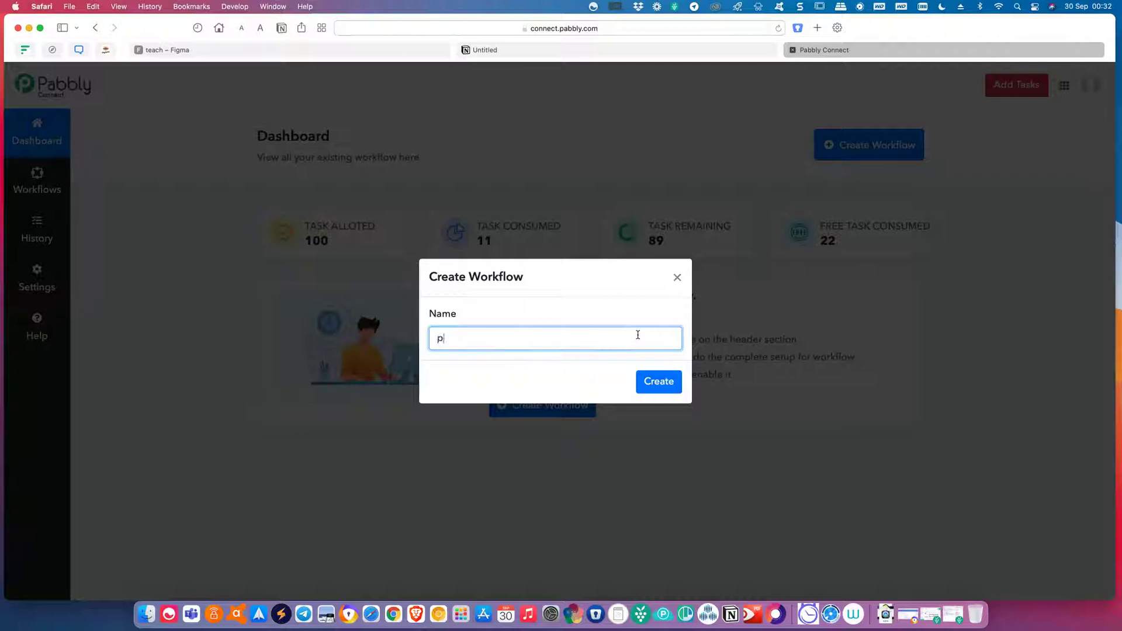
{"action": "key", "text": "BackSpace"}
{"action": "key", "text": "BackSpace"}
{"action": "key", "text": "BackSpace"}
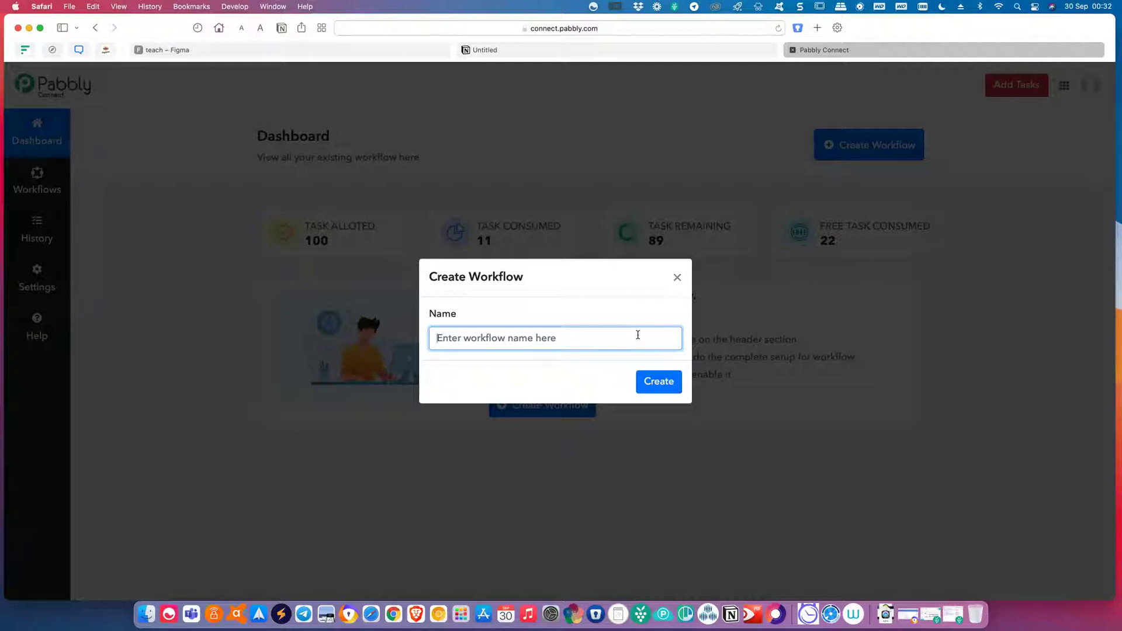
{"action": "type", "text": "form"}
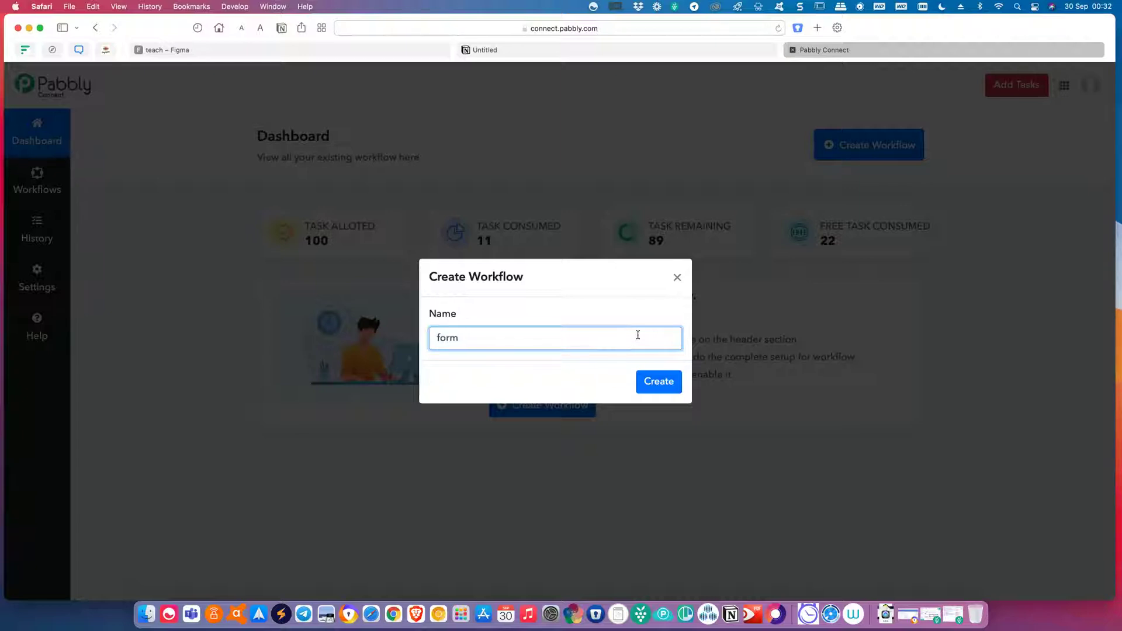
{"action": "type", "text": " notion"}
{"action": "left_click", "coordinate": [646, 381]}
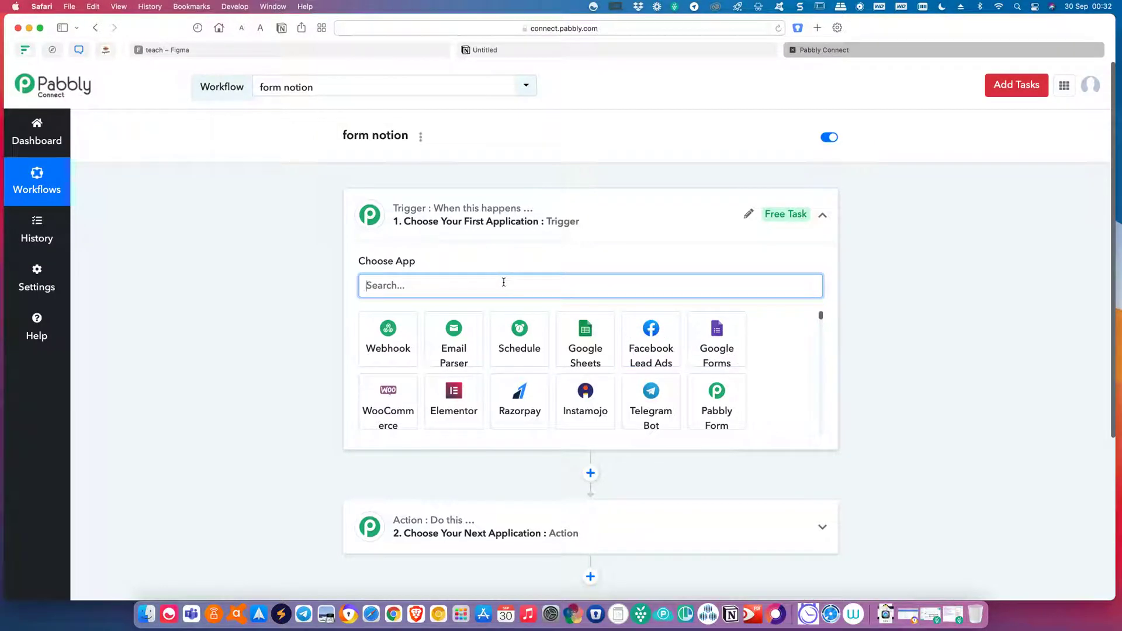
Set the trigger to Google Forms, New Response in Spreadsheet, and locate the generated webhook URL.
{"action": "type", "text": "go"}
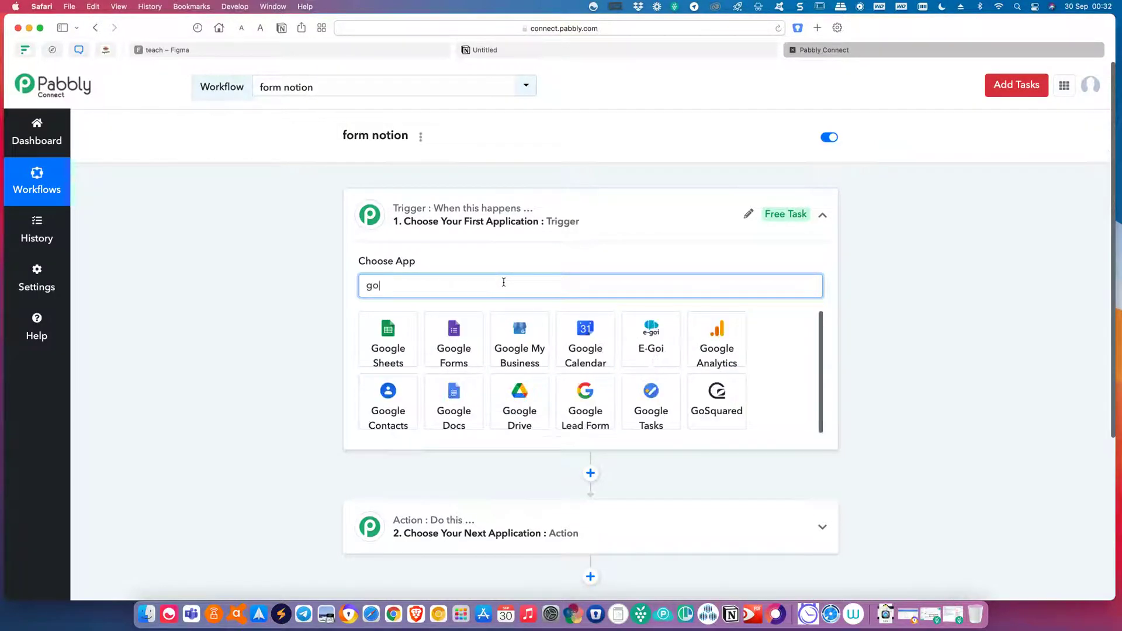
{"action": "left_click", "coordinate": [457, 349]}
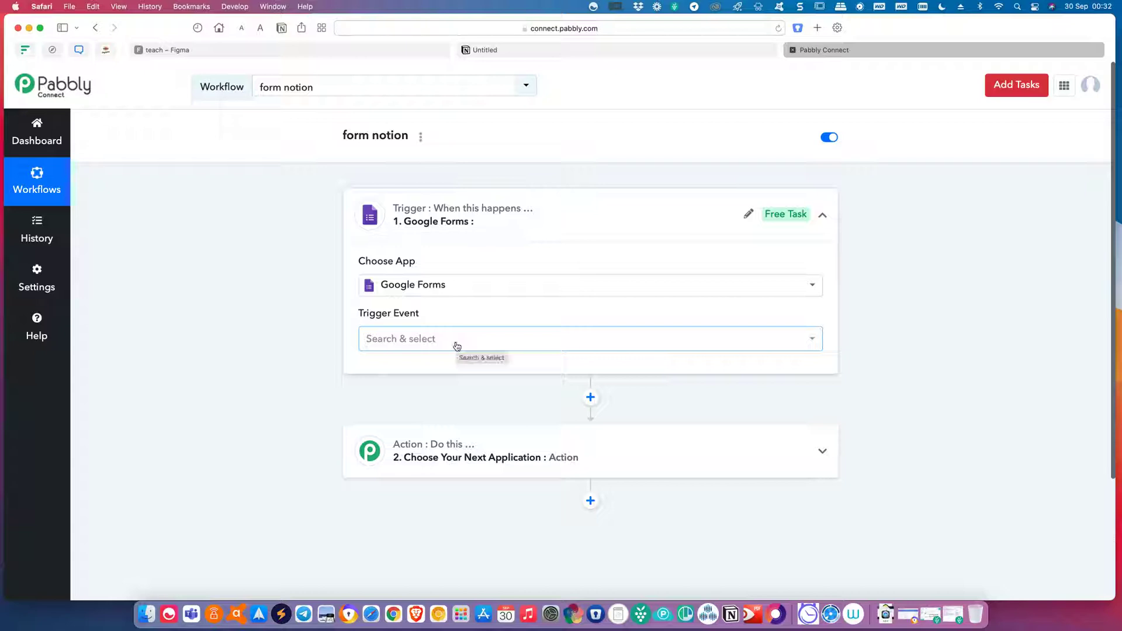
{"action": "left_click", "coordinate": [456, 346]}
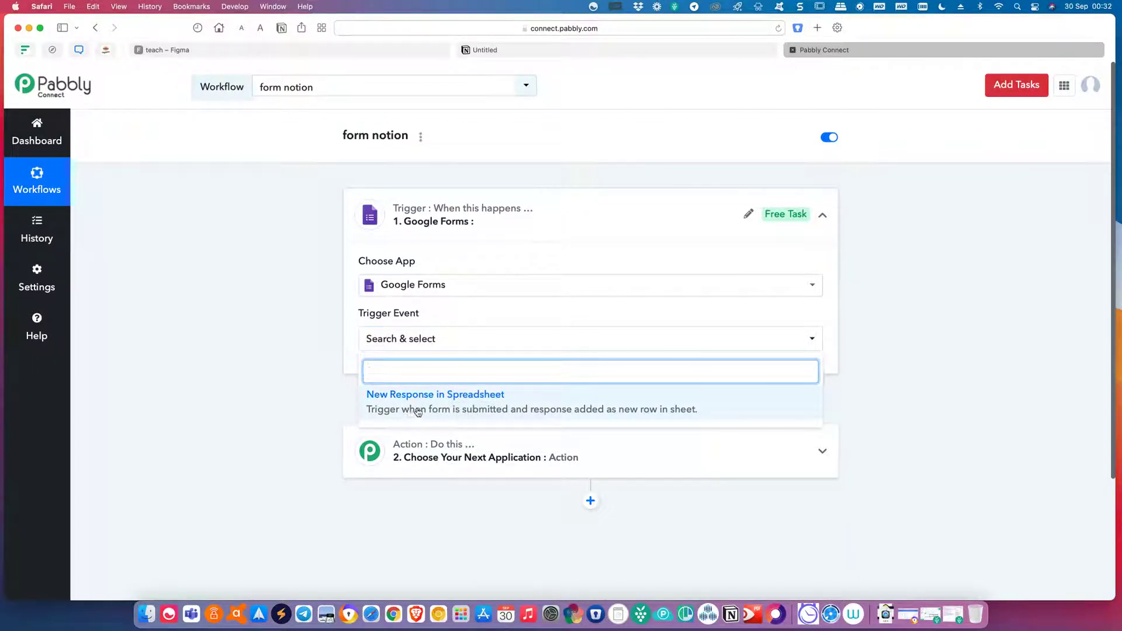
{"action": "left_click", "coordinate": [464, 402]}
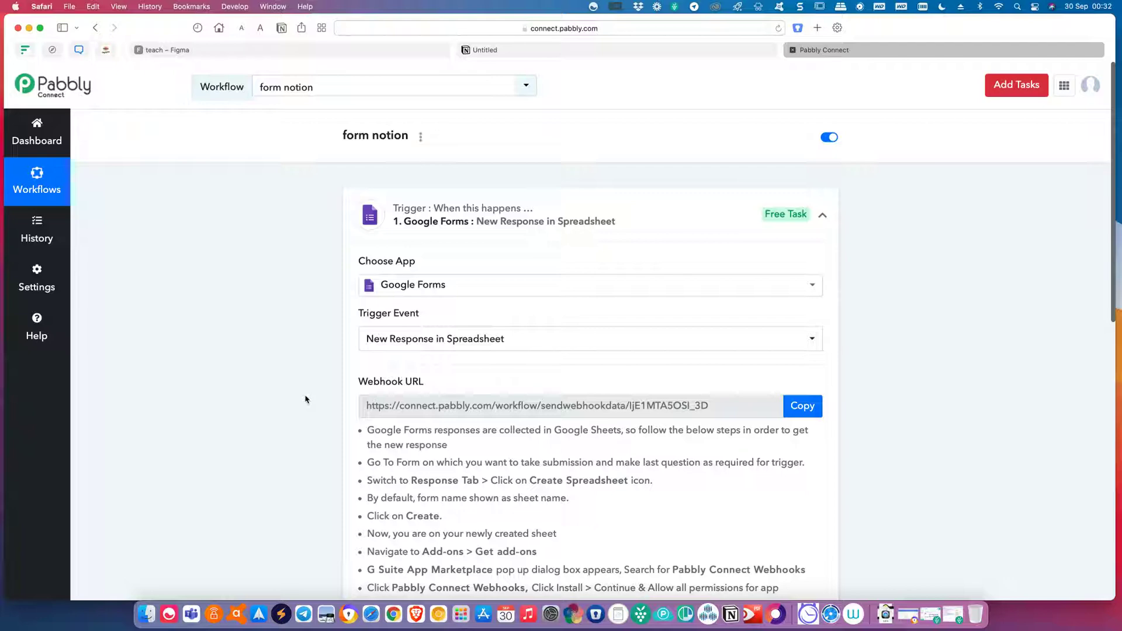
{"action": "scroll", "coordinate": [305, 399], "scroll_direction": "down", "scroll_amount": 5}
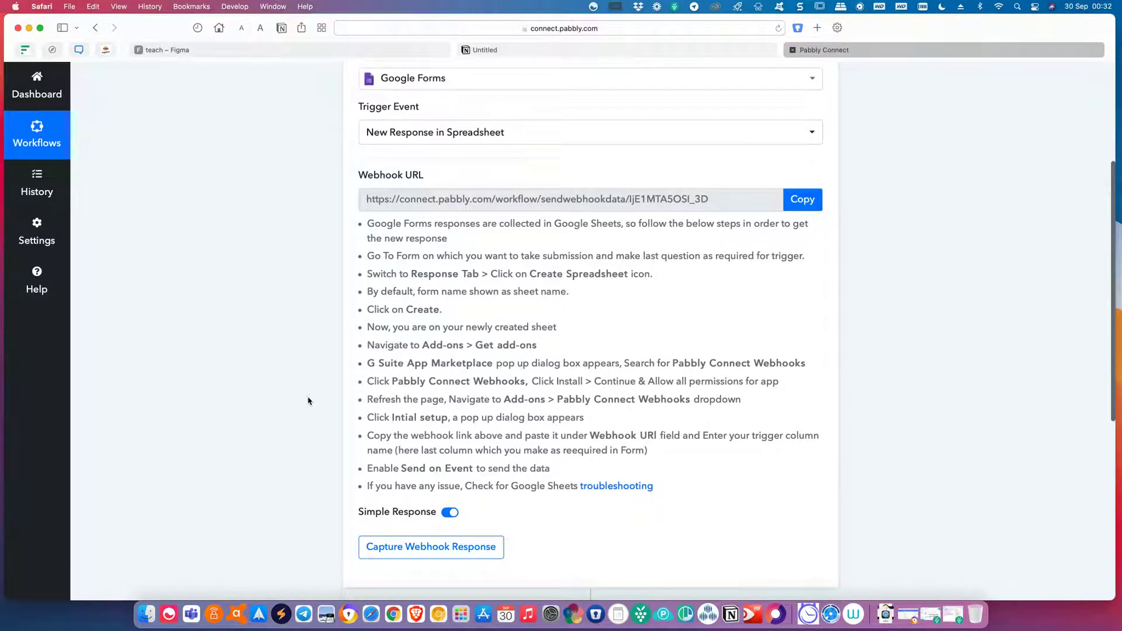
{"action": "scroll", "coordinate": [308, 401], "scroll_direction": "down", "scroll_amount": 3}
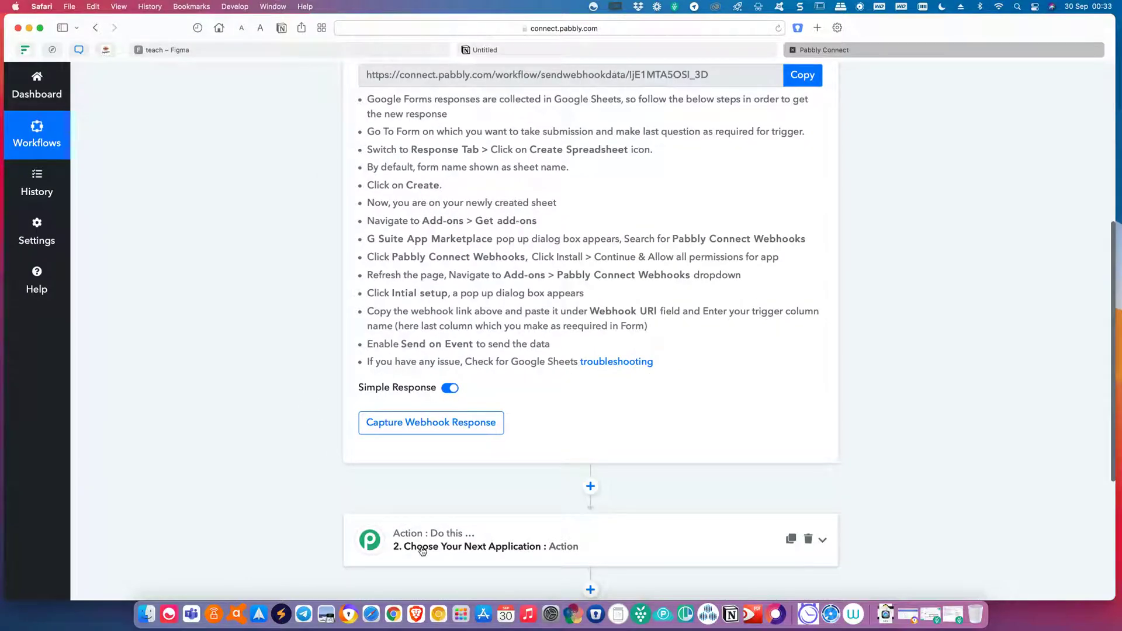
{"action": "scroll", "coordinate": [421, 551], "scroll_direction": "up", "scroll_amount": 4}
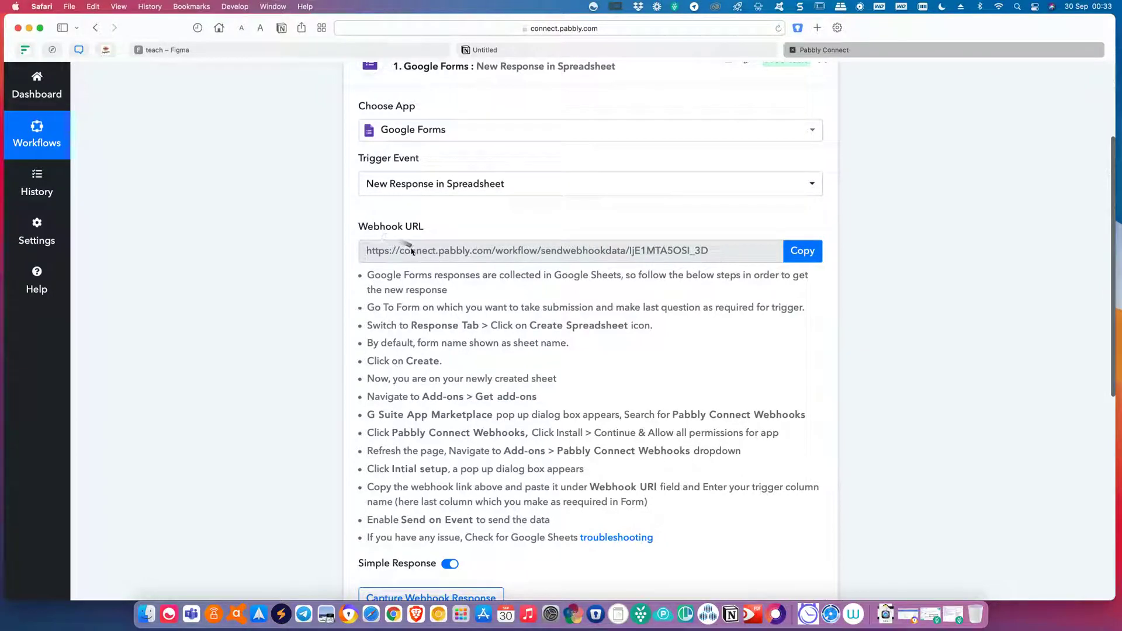
{"action": "left_click_drag", "start_coordinate": [584, 248], "coordinate": [387, 242]}
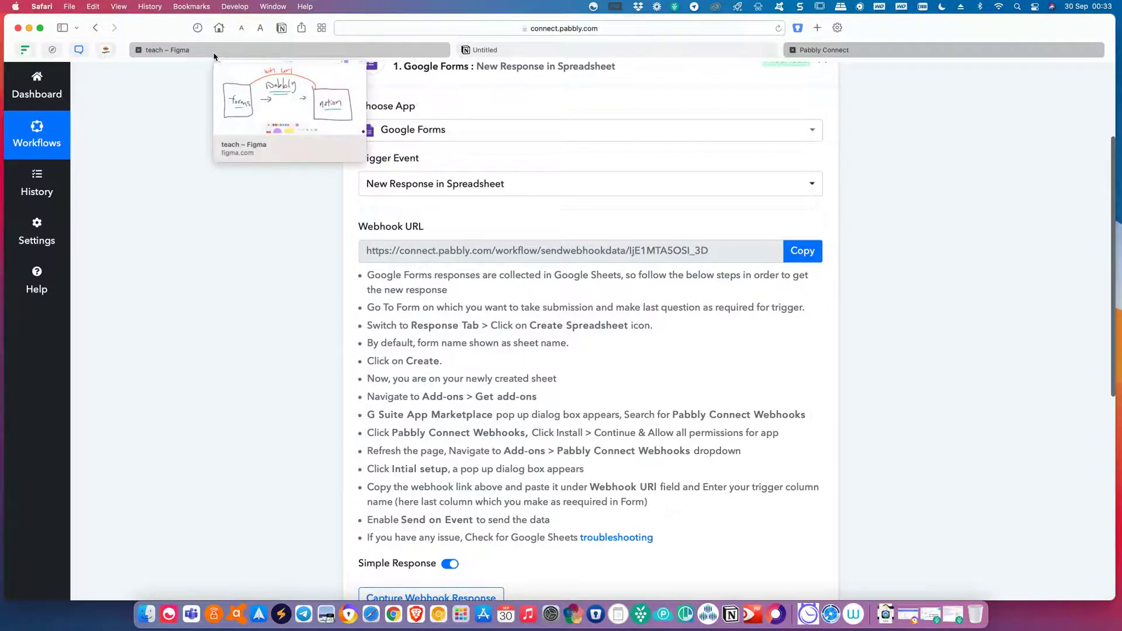
Trace the flow between notion and forms on the FigJam diagram, then return to Pabbly.
{"action": "left_click", "coordinate": [213, 55]}
{"action": "mouse_move", "coordinate": [711, 252]}
{"action": "left_mouse_down"}
{"action": "mouse_move", "coordinate": [839, 313]}
{"action": "mouse_move", "coordinate": [263, 377]}
{"action": "mouse_move", "coordinate": [814, 438]}
{"action": "mouse_move", "coordinate": [238, 258]}
{"action": "mouse_move", "coordinate": [297, 208]}
{"action": "left_mouse_up"}
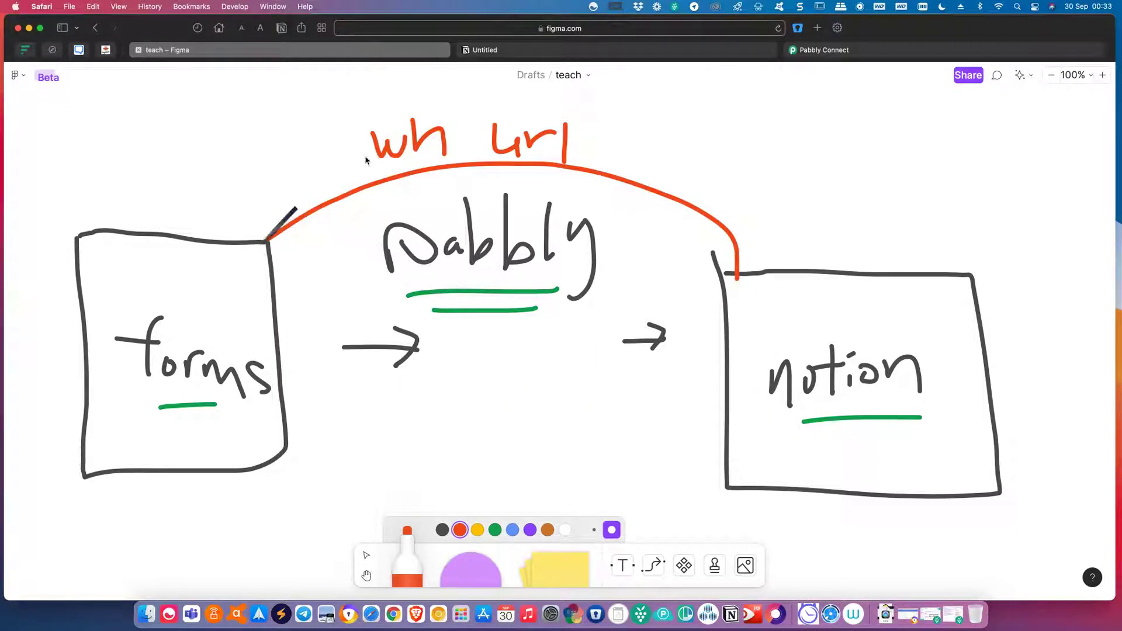
{"action": "mouse_move", "coordinate": [366, 160]}
{"action": "left_mouse_down"}
{"action": "mouse_move", "coordinate": [704, 236]}
{"action": "mouse_move", "coordinate": [590, 223]}
{"action": "mouse_move", "coordinate": [228, 330]}
{"action": "mouse_move", "coordinate": [116, 376]}
{"action": "mouse_move", "coordinate": [775, 250]}
{"action": "mouse_move", "coordinate": [358, 306]}
{"action": "mouse_move", "coordinate": [303, 330]}
{"action": "mouse_move", "coordinate": [305, 411]}
{"action": "mouse_move", "coordinate": [280, 245]}
{"action": "mouse_move", "coordinate": [733, 251]}
{"action": "mouse_move", "coordinate": [987, 353]}
{"action": "mouse_move", "coordinate": [840, 342]}
{"action": "left_mouse_up"}
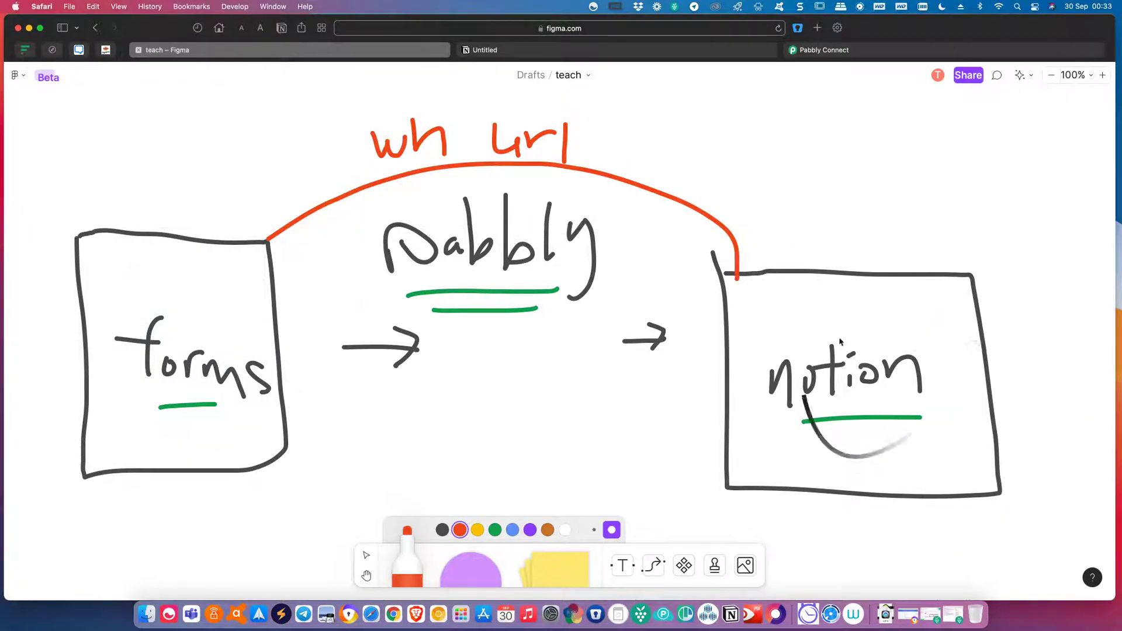
{"action": "left_click", "coordinate": [695, 52]}
{"action": "left_click", "coordinate": [859, 53]}
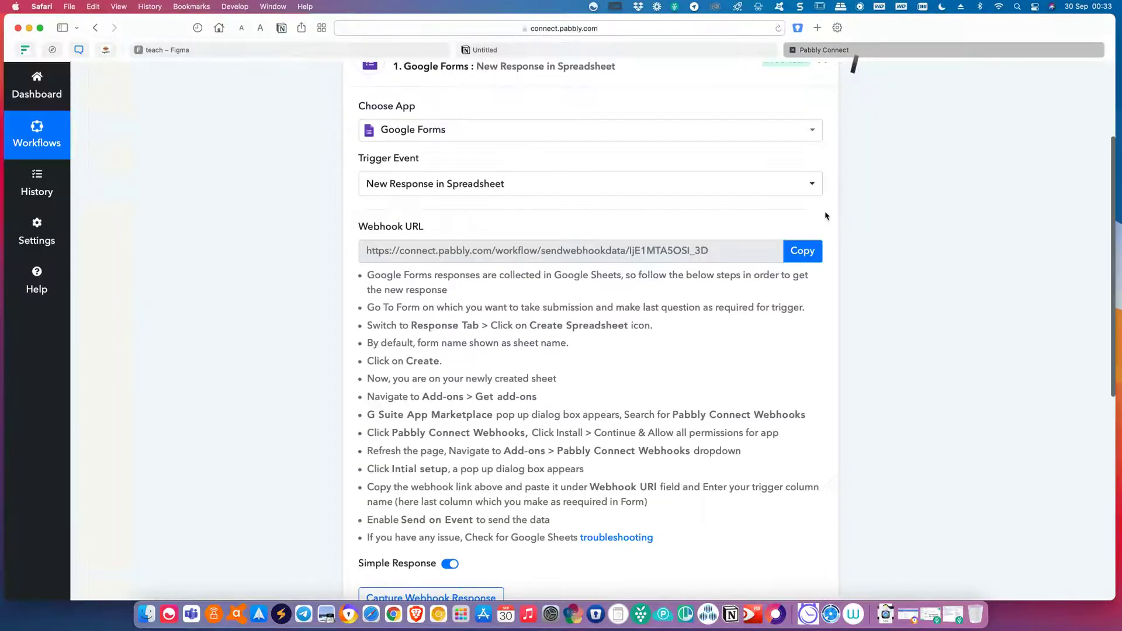
{"action": "left_click", "coordinate": [803, 251]}
{"action": "scroll", "coordinate": [795, 488], "scroll_direction": "down", "scroll_amount": 1}
{"action": "scroll", "coordinate": [697, 491], "scroll_direction": "down", "scroll_amount": 3}
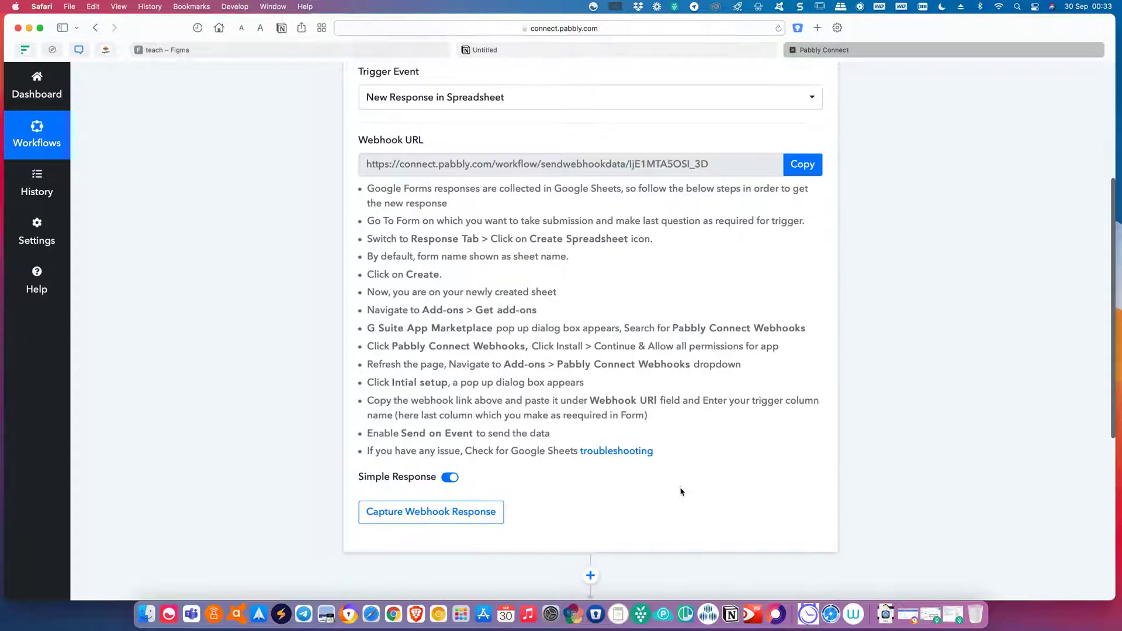
{"action": "scroll", "coordinate": [672, 467], "scroll_direction": "up", "scroll_amount": 5}
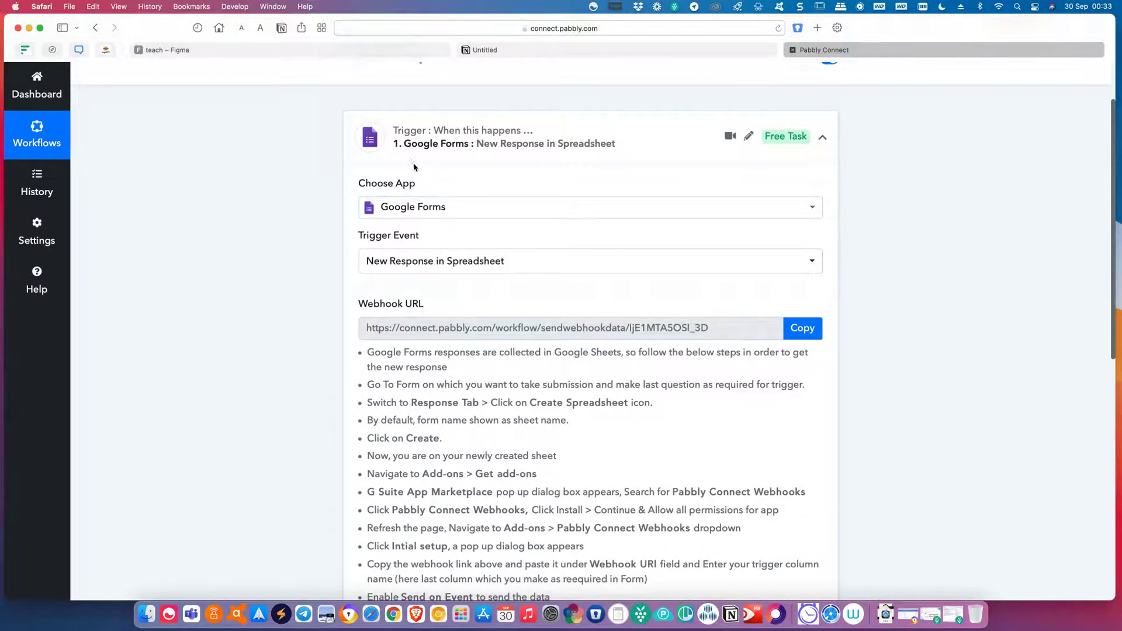
{"action": "scroll", "coordinate": [497, 298], "scroll_direction": "down", "scroll_amount": 2}
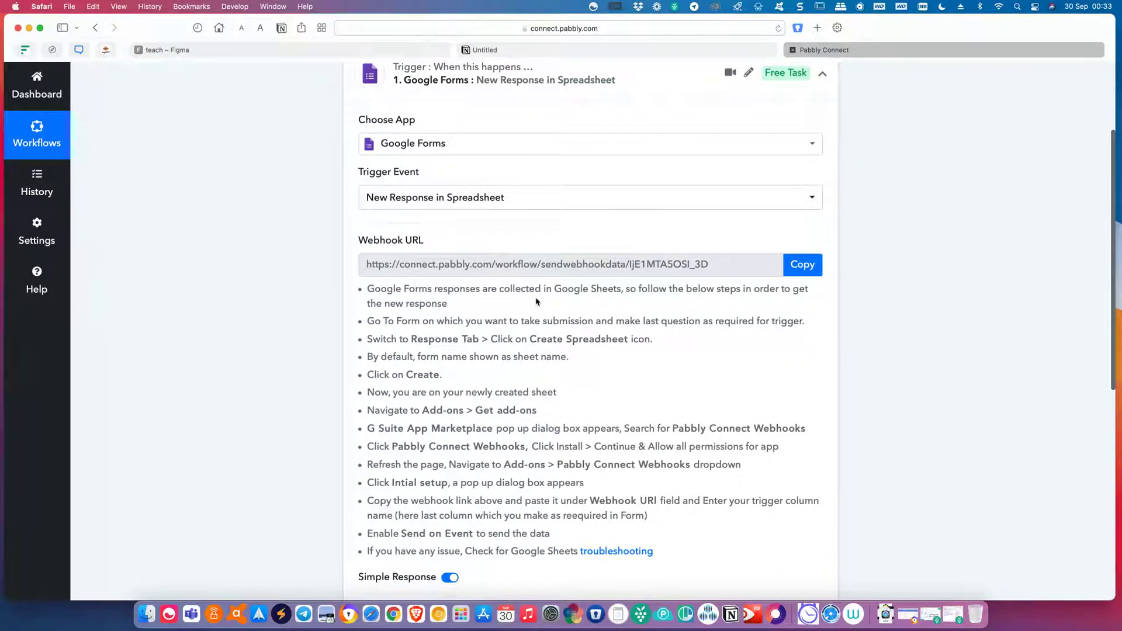
{"action": "scroll", "coordinate": [536, 302], "scroll_direction": "up", "scroll_amount": 1}
{"action": "scroll", "coordinate": [536, 298], "scroll_direction": "down", "scroll_amount": 4}
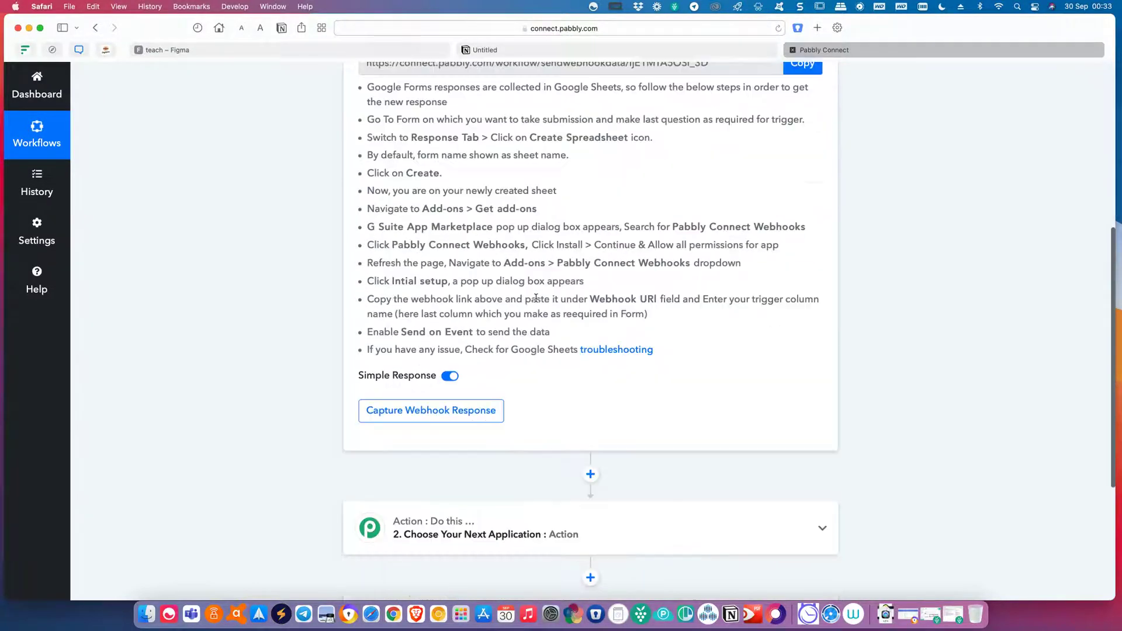
{"action": "scroll", "coordinate": [536, 298], "scroll_direction": "up", "scroll_amount": 5}
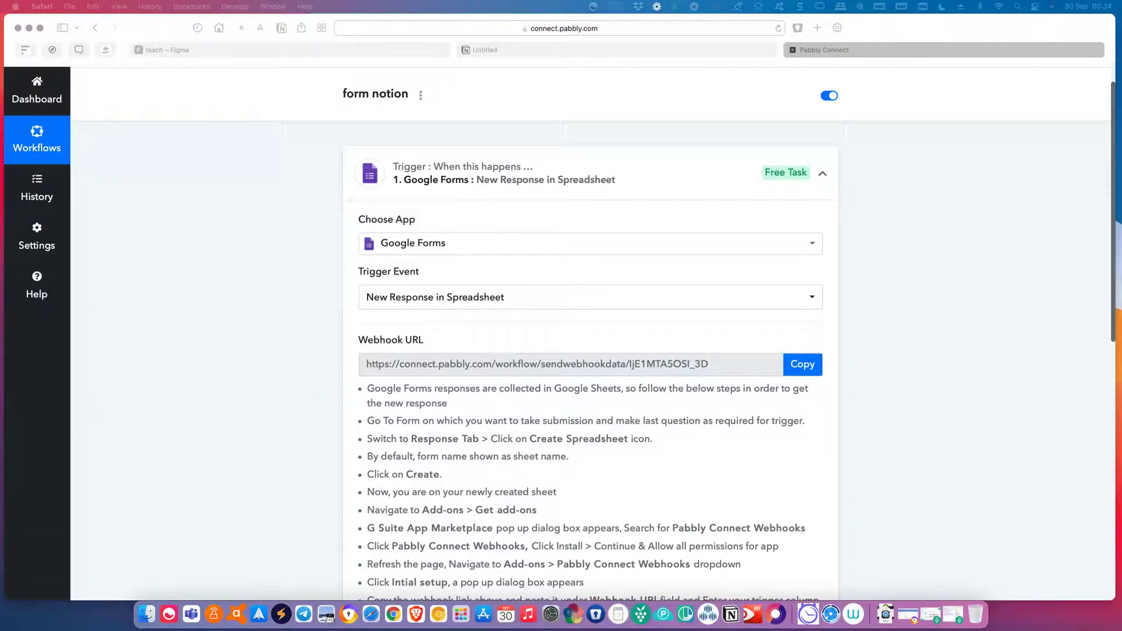
{"action": "key", "text": "super+Tab"}
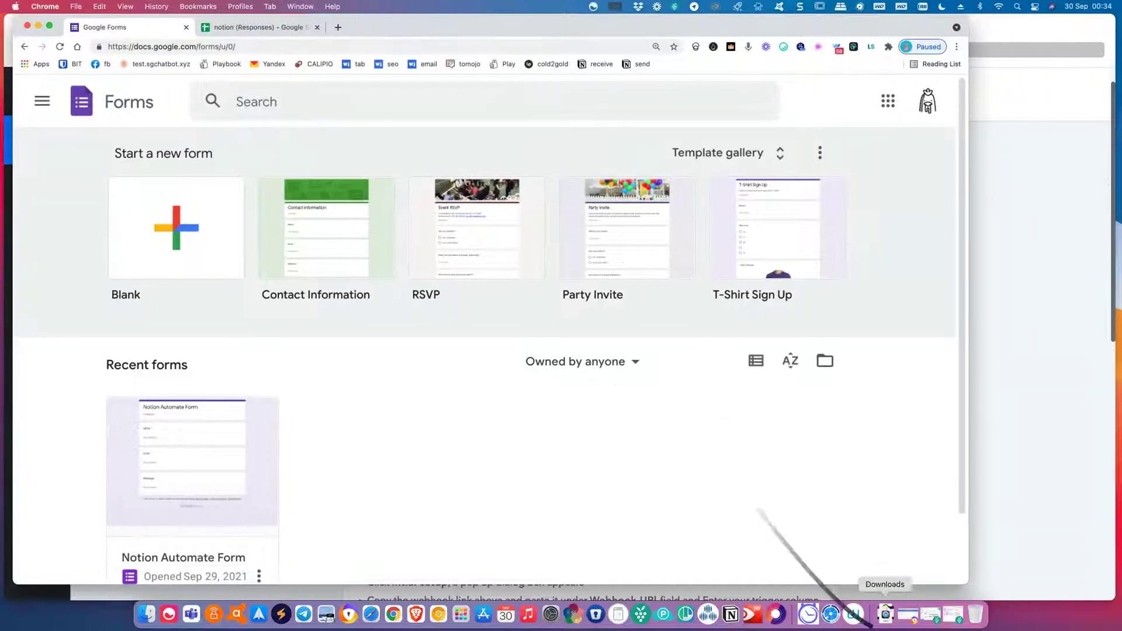
Widen the Google Forms window and start a new blank form.
{"action": "left_click_drag", "start_coordinate": [968, 584], "coordinate": [1095, 583]}
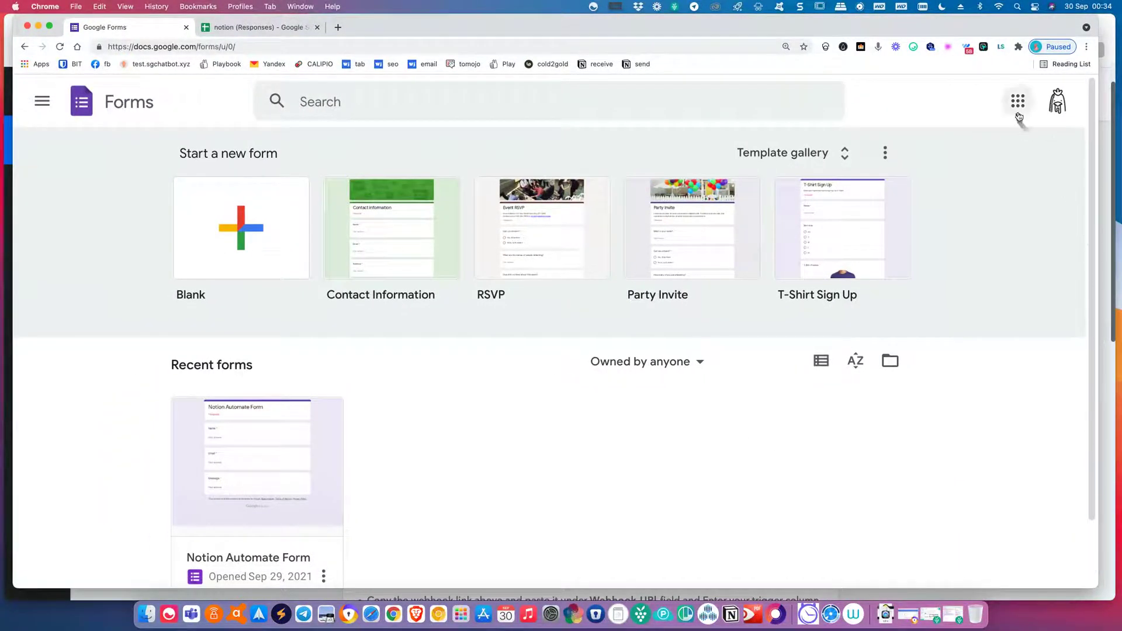
{"action": "left_click", "coordinate": [1018, 110]}
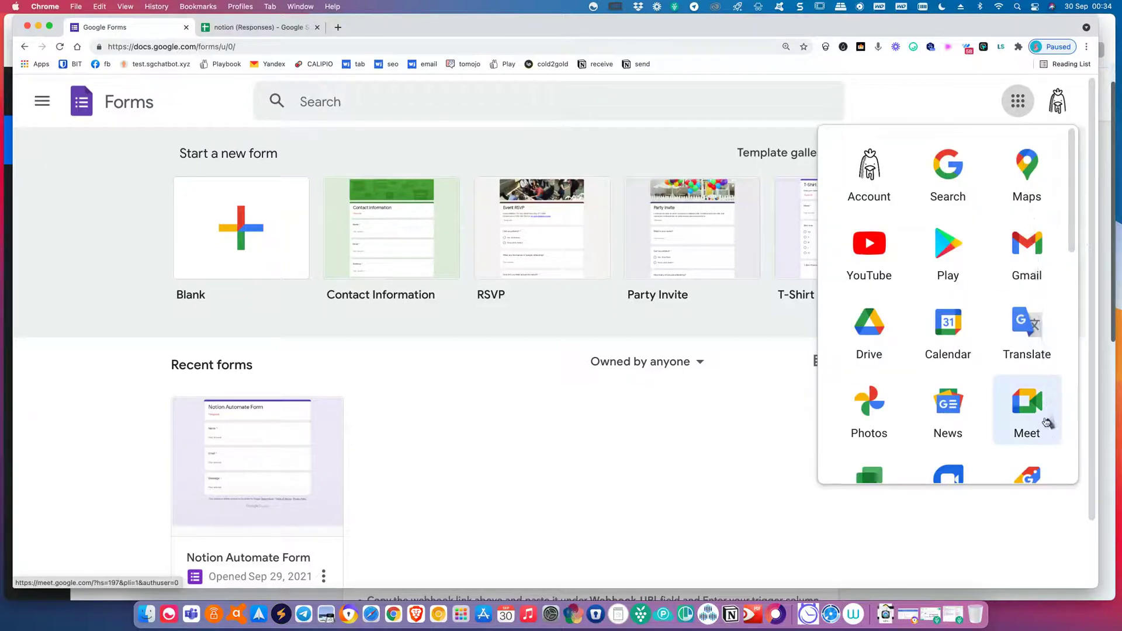
{"action": "scroll", "coordinate": [1045, 424], "scroll_direction": "down", "scroll_amount": 10}
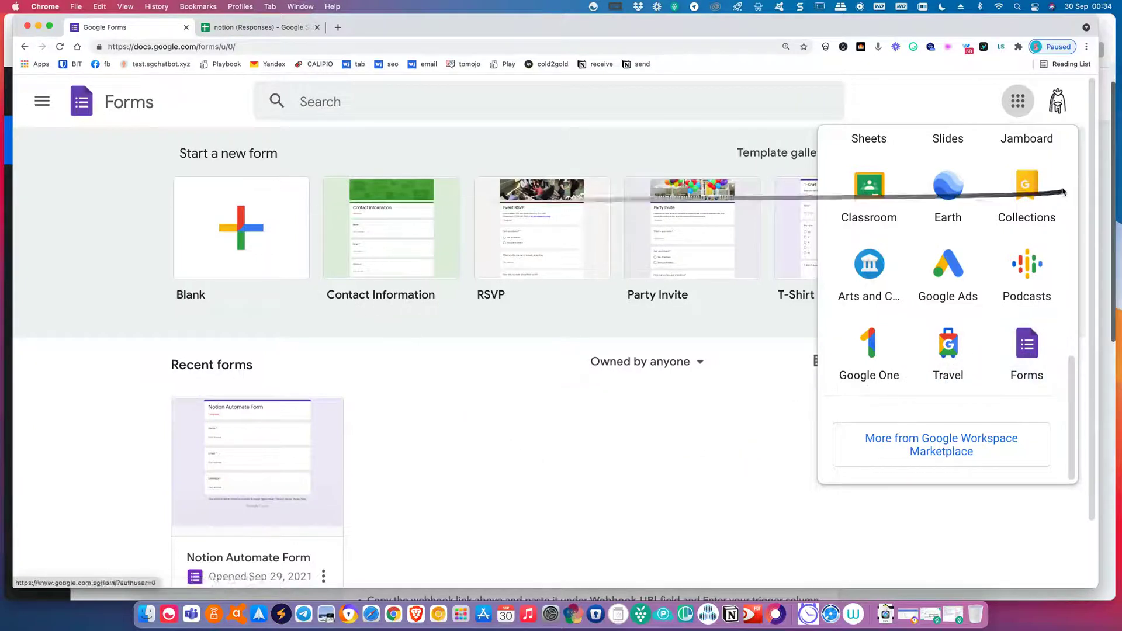
{"action": "left_click", "coordinate": [1018, 103]}
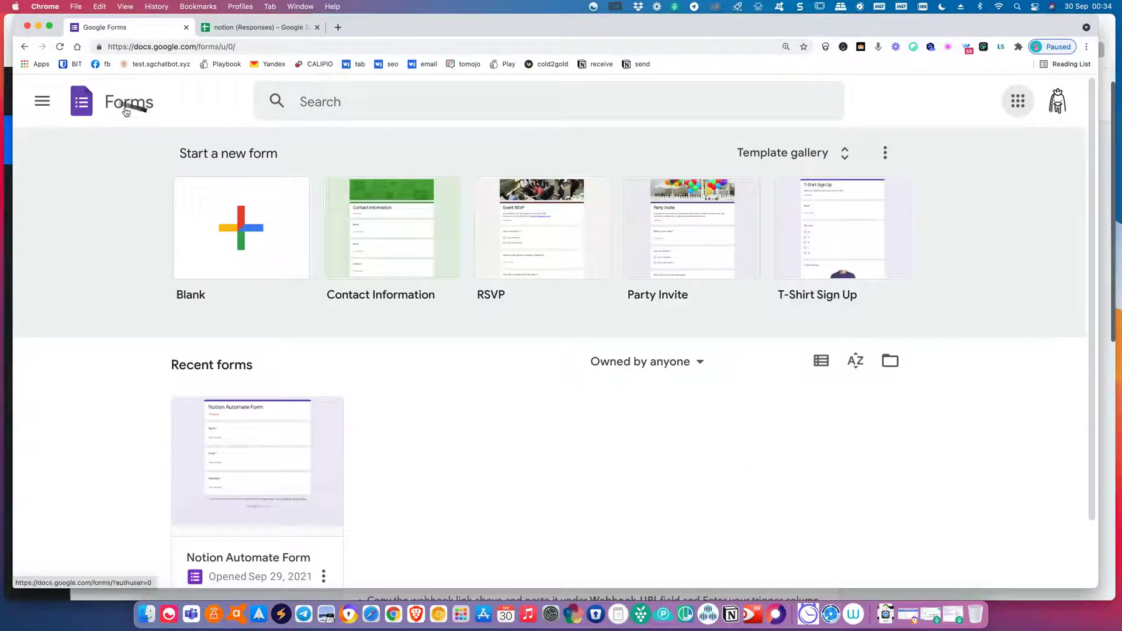
{"action": "scroll", "coordinate": [215, 131], "scroll_direction": "down", "scroll_amount": 1}
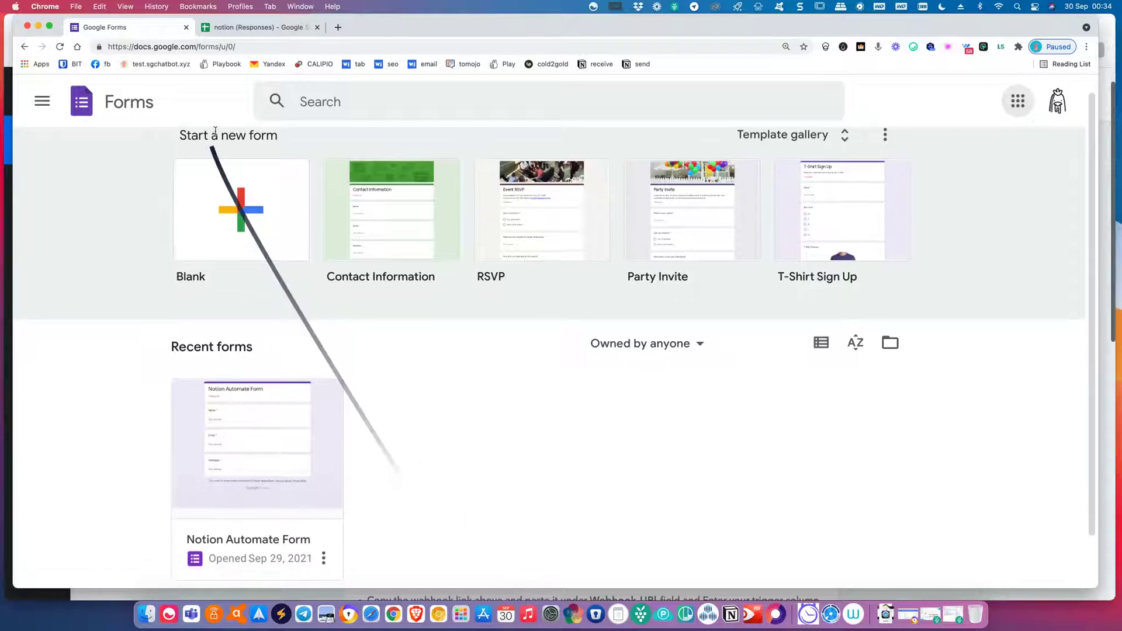
{"action": "left_click", "coordinate": [241, 227]}
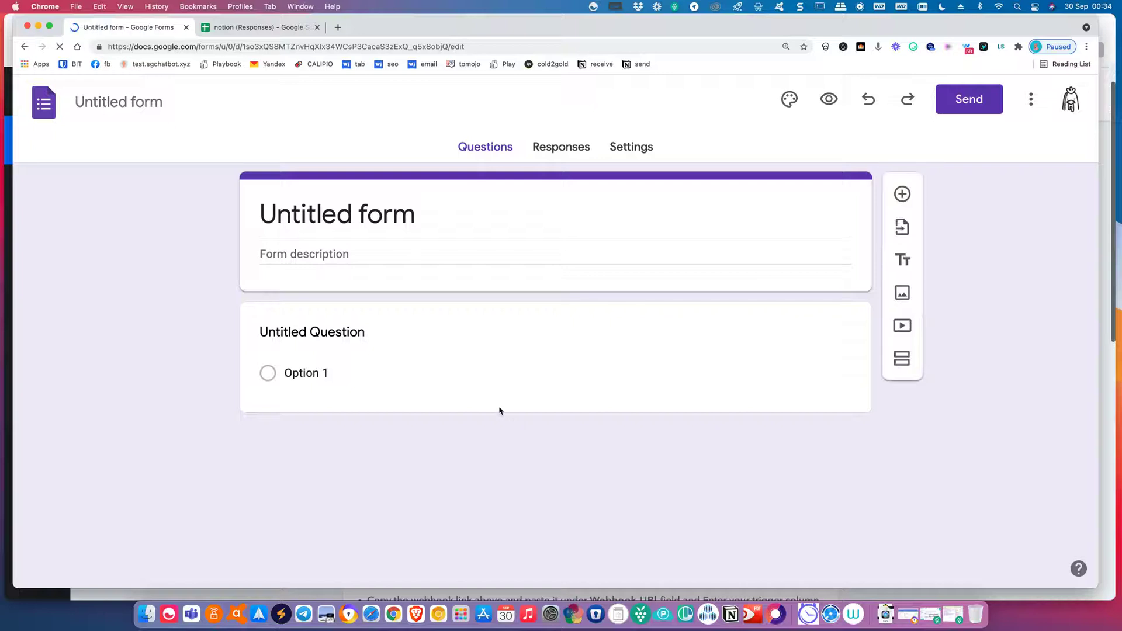
Title the new form 'form notion'.
{"action": "left_click", "coordinate": [326, 214]}
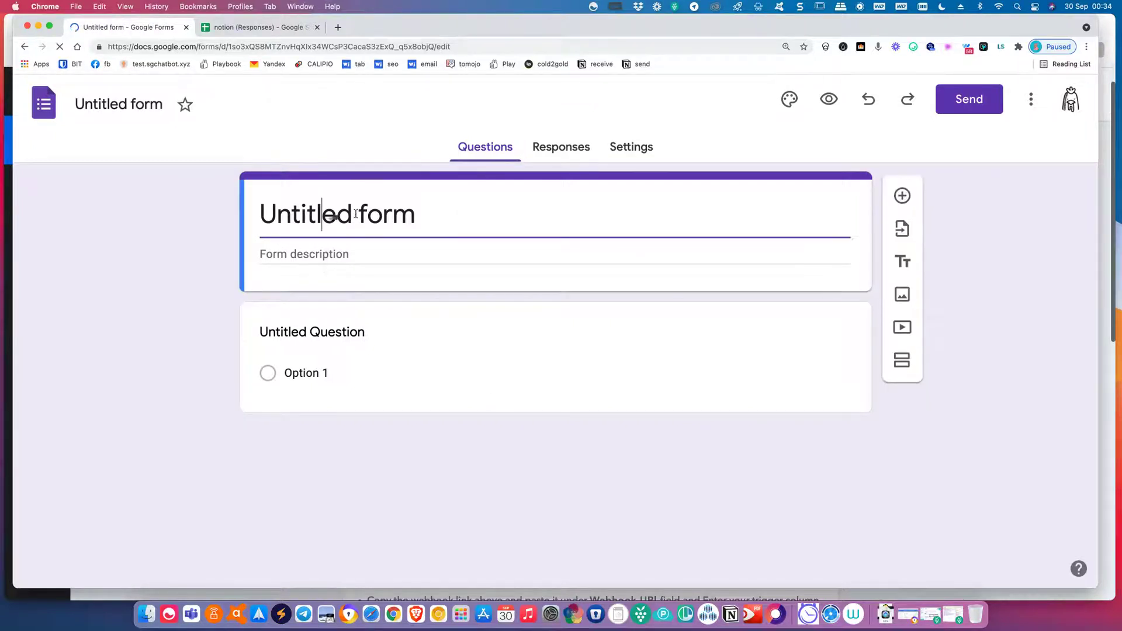
{"action": "left_click_drag", "start_coordinate": [411, 212], "coordinate": [253, 194]}
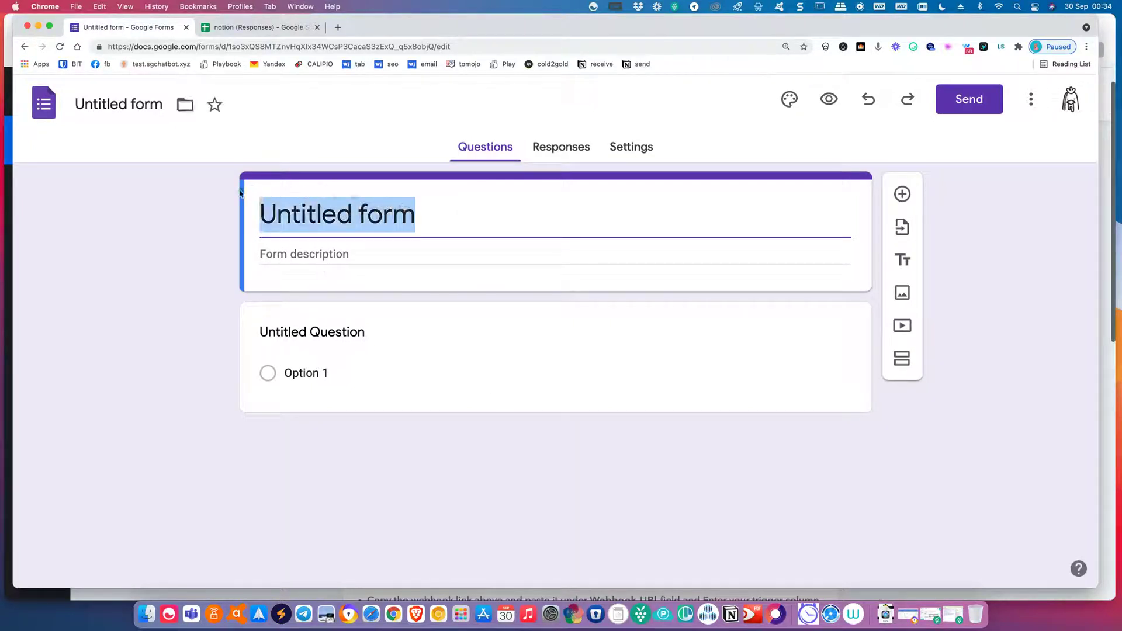
{"action": "type", "text": "form notion"}
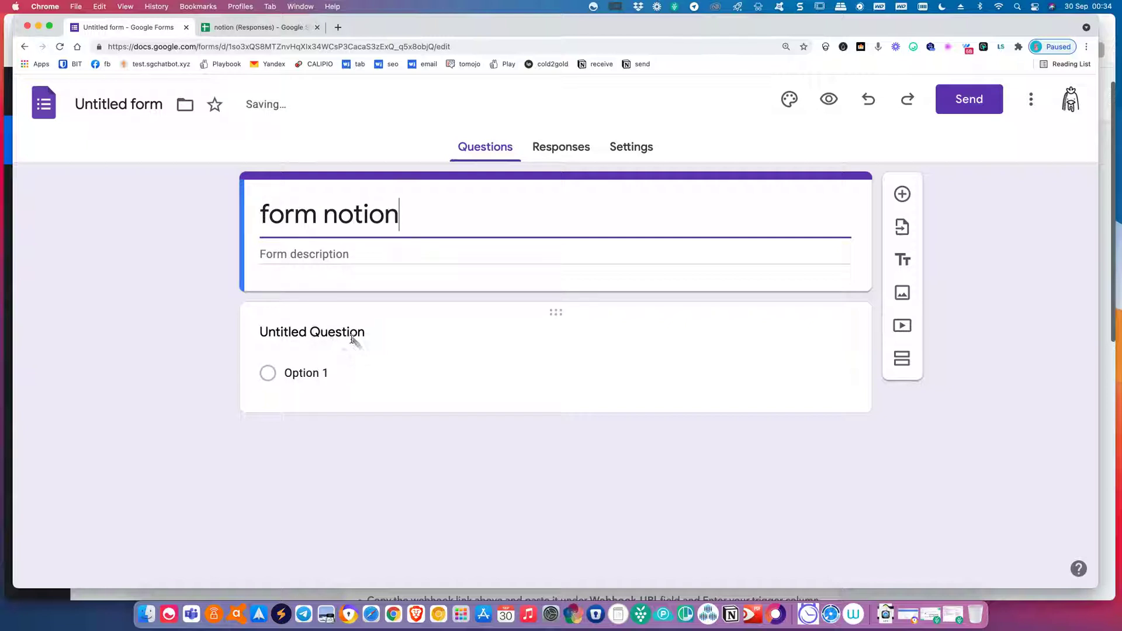
{"action": "left_click", "coordinate": [380, 317]}
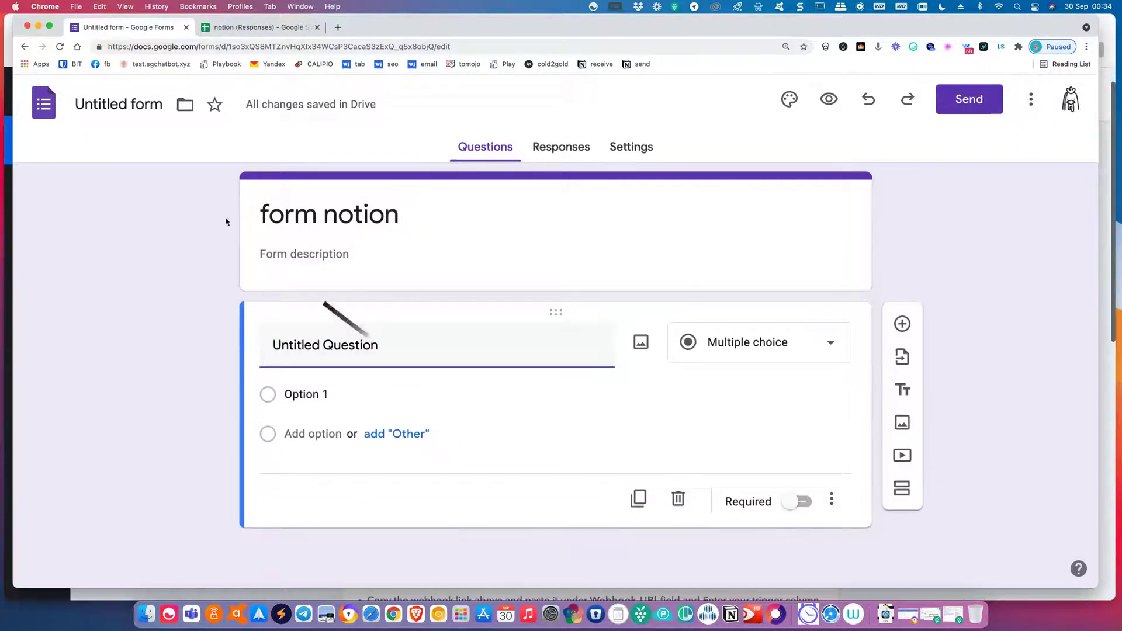
{"action": "left_click", "coordinate": [139, 109]}
Add the questions Name, Email, Phone and Message.
{"action": "left_click", "coordinate": [386, 342]}
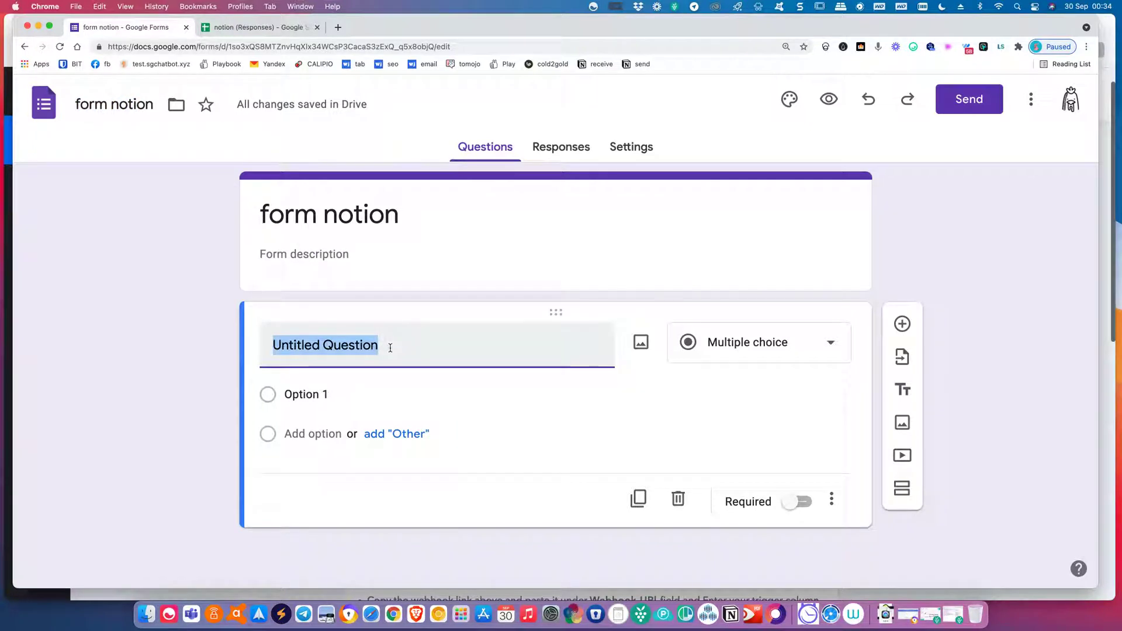
{"action": "left_click", "coordinate": [790, 342]}
{"action": "left_click", "coordinate": [436, 357]}
{"action": "type", "text": "Name"}
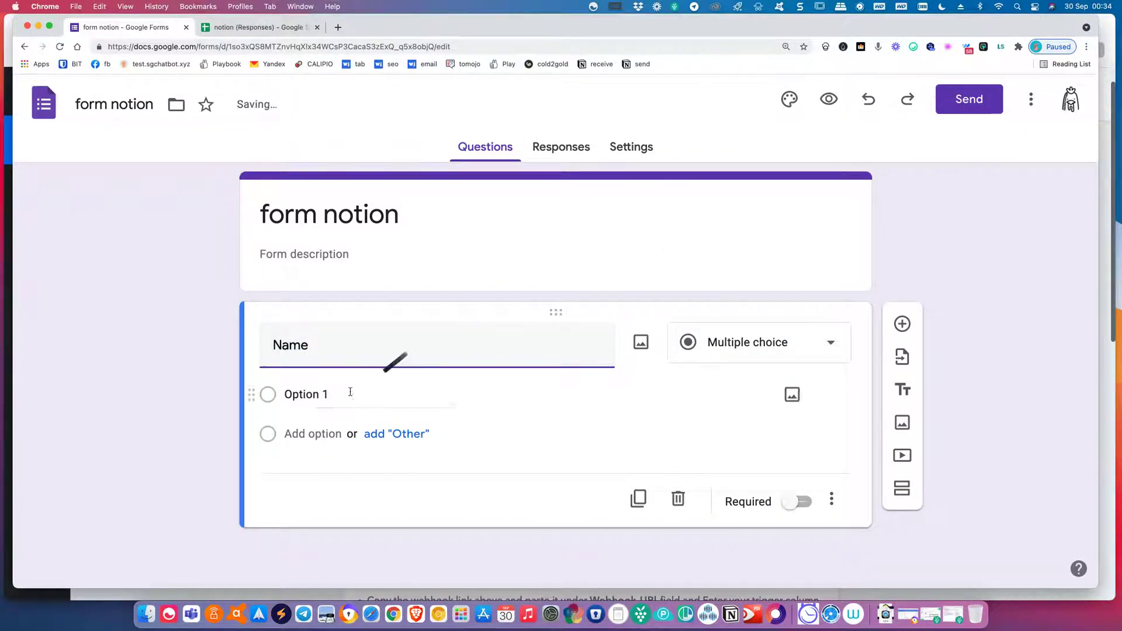
{"action": "left_click", "coordinate": [902, 324]}
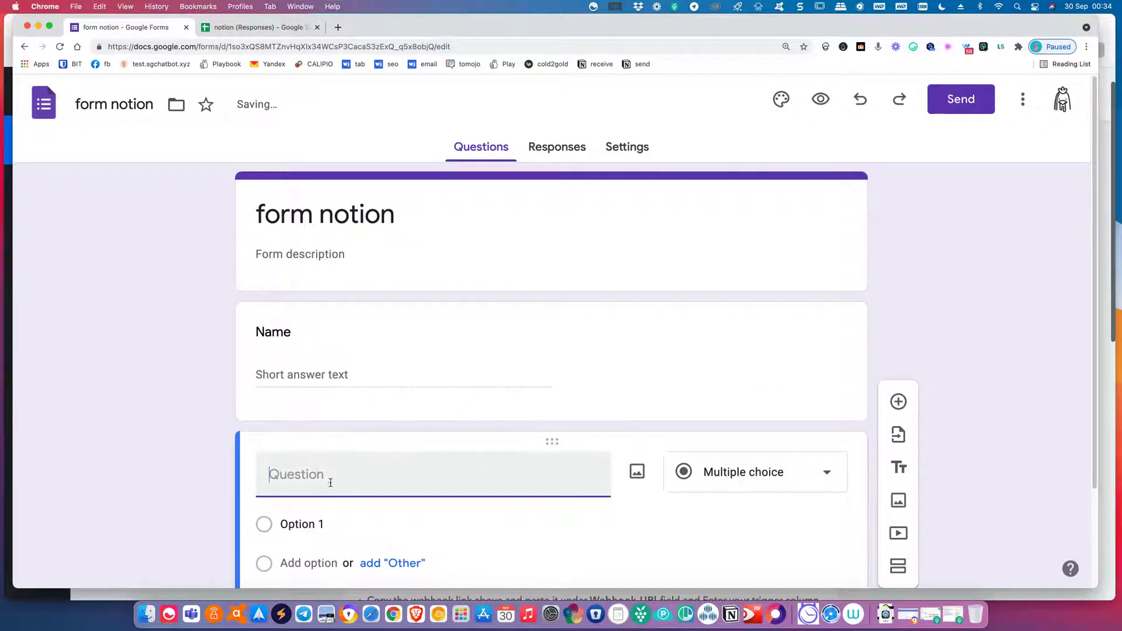
{"action": "type", "text": "Em"}
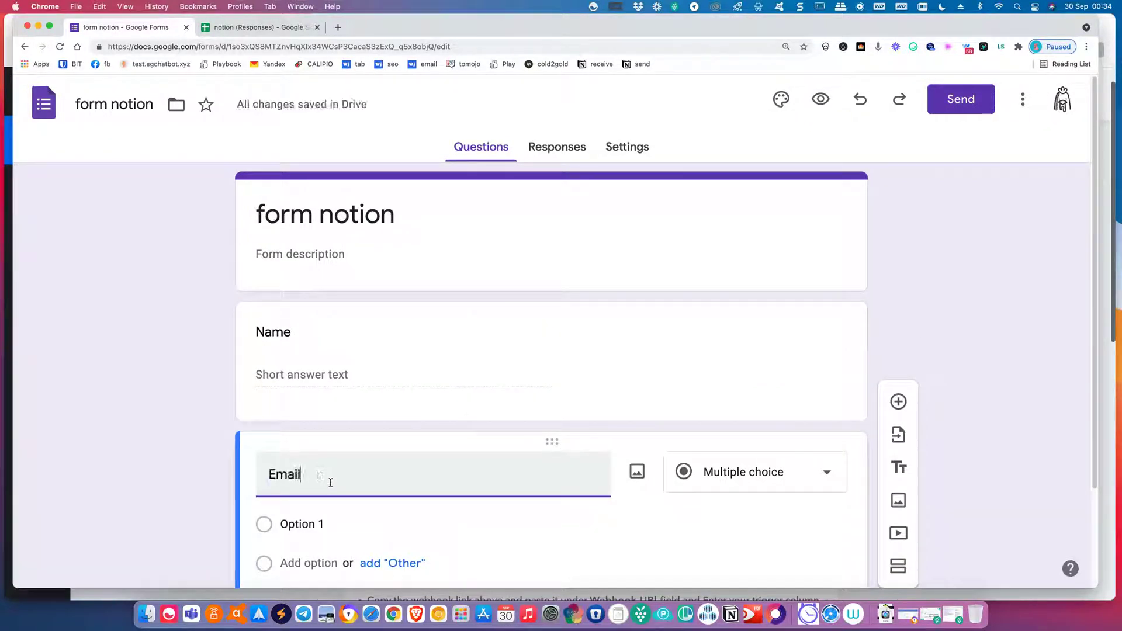
{"action": "type", "text": "ail"}
{"action": "scroll", "coordinate": [679, 278], "scroll_direction": "down", "scroll_amount": 2}
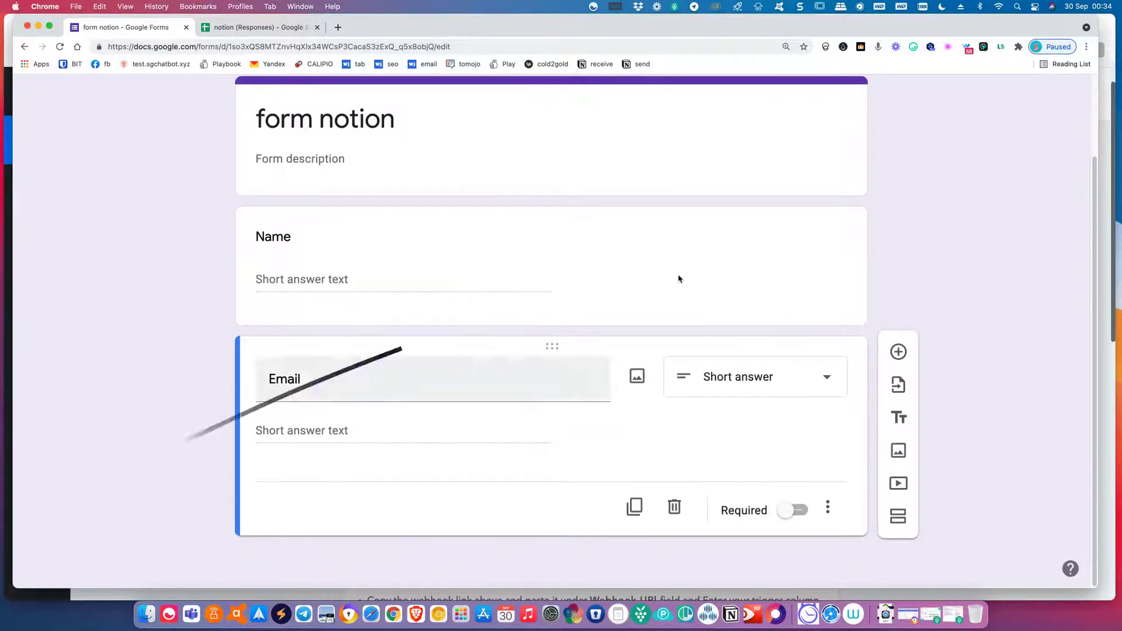
{"action": "left_click", "coordinate": [898, 351]}
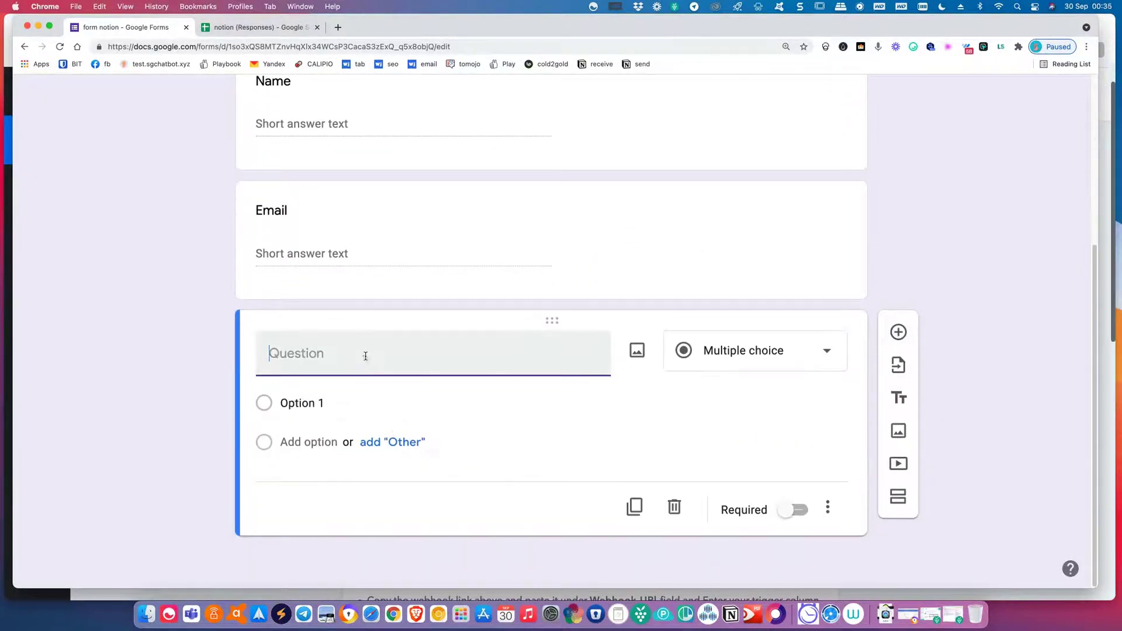
{"action": "type", "text": "hone"}
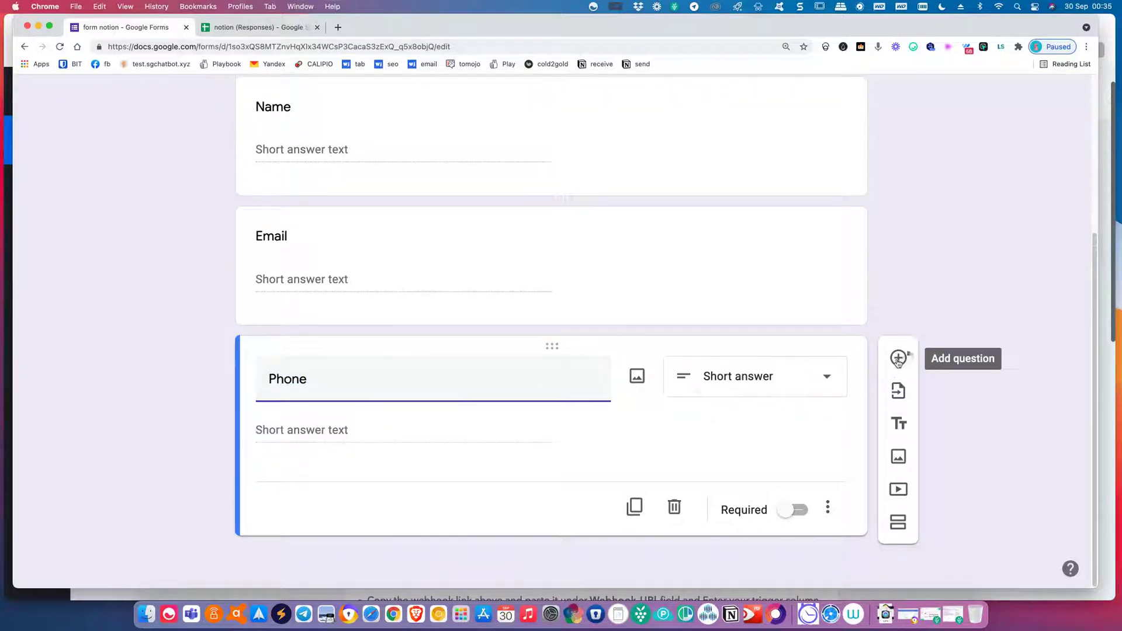
{"action": "left_click", "coordinate": [898, 358]}
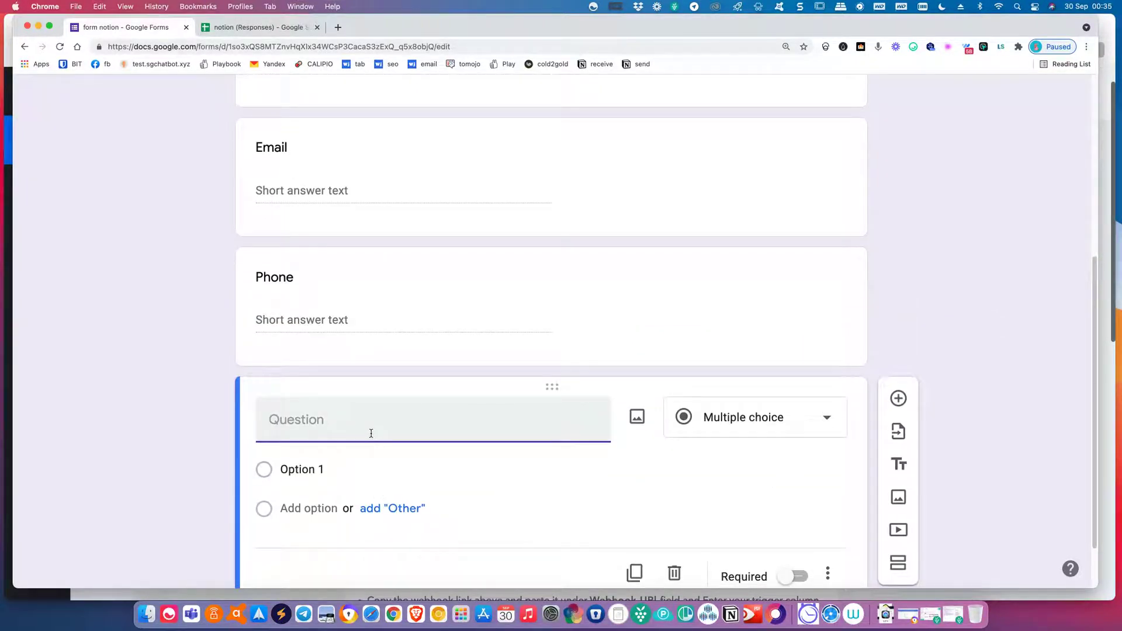
{"action": "type", "text": "Message"}
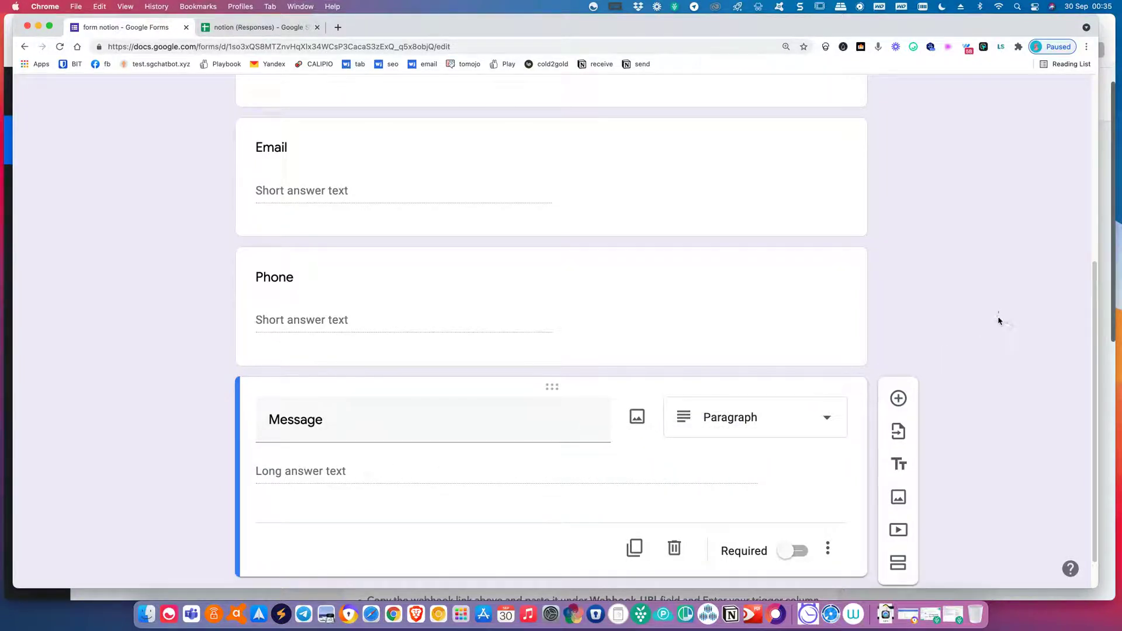
Preview the form as respondents see it.
{"action": "scroll", "coordinate": [988, 345], "scroll_direction": "up", "scroll_amount": 2}
{"action": "scroll", "coordinate": [985, 333], "scroll_direction": "up", "scroll_amount": 5}
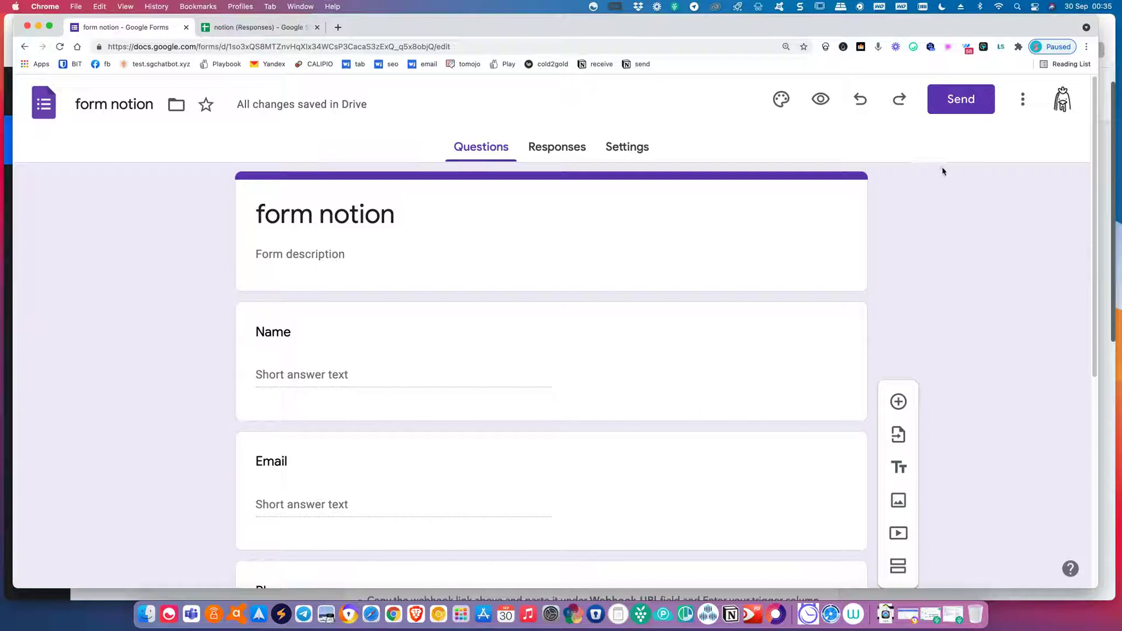
{"action": "left_click", "coordinate": [819, 104]}
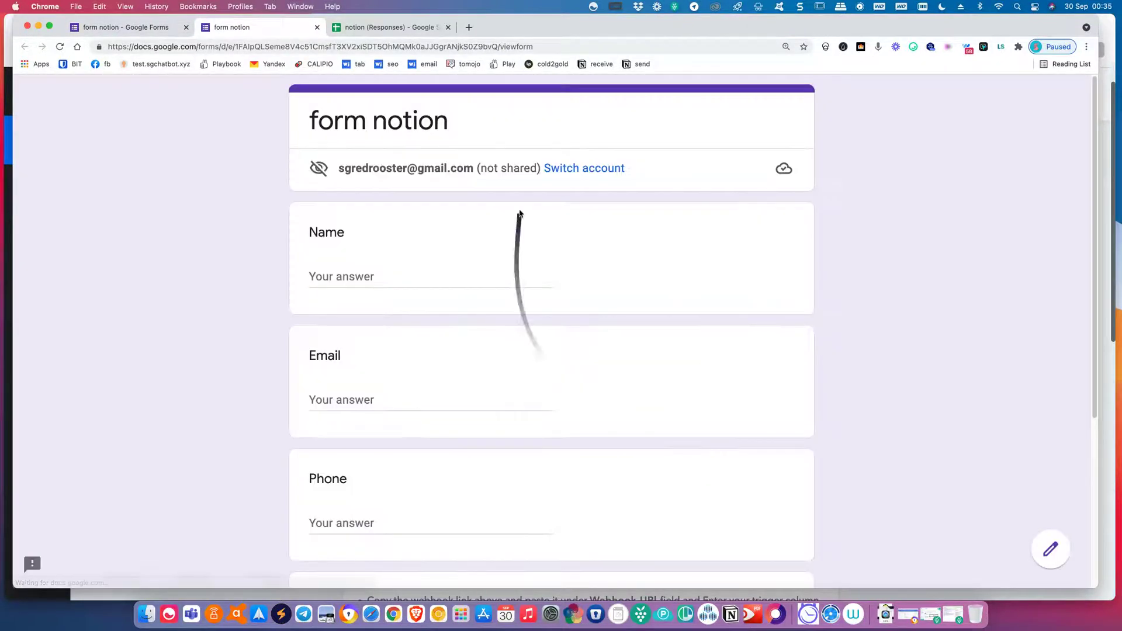
Link the form's responses to a newly created 'form notion (Responses)' spreadsheet.
{"action": "left_click", "coordinate": [96, 27]}
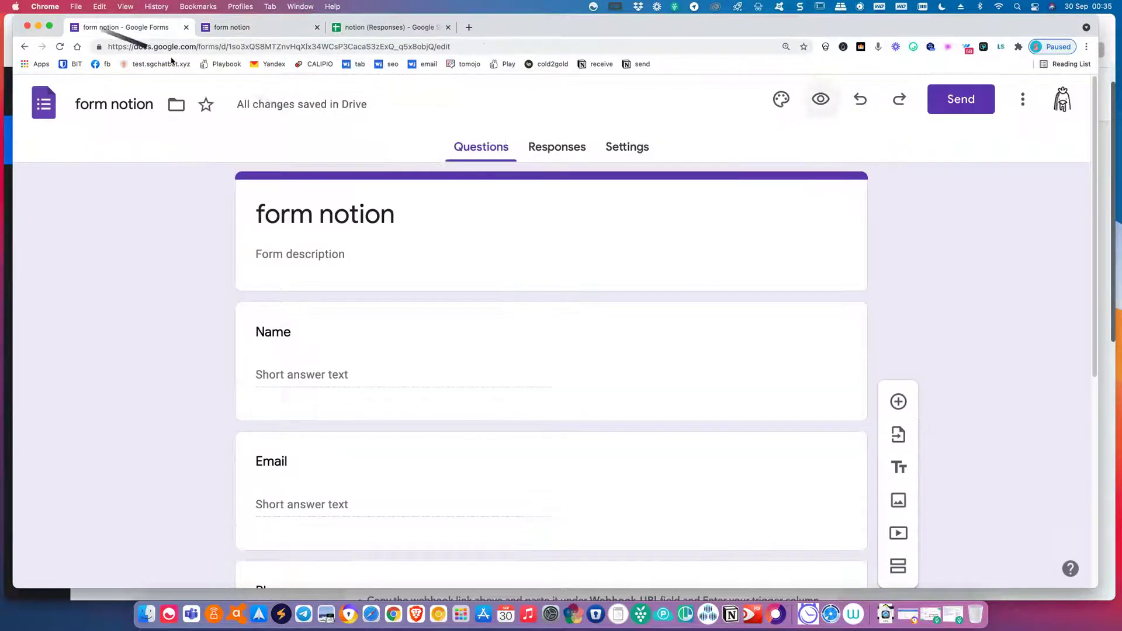
{"action": "left_click", "coordinate": [574, 149]}
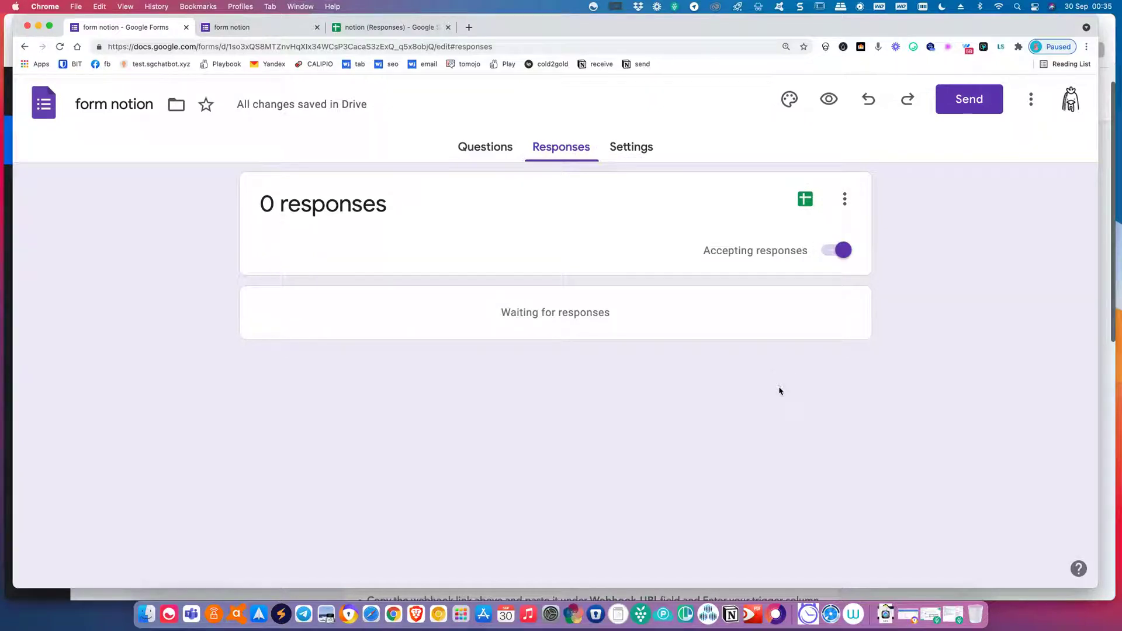
{"action": "left_click", "coordinate": [806, 204]}
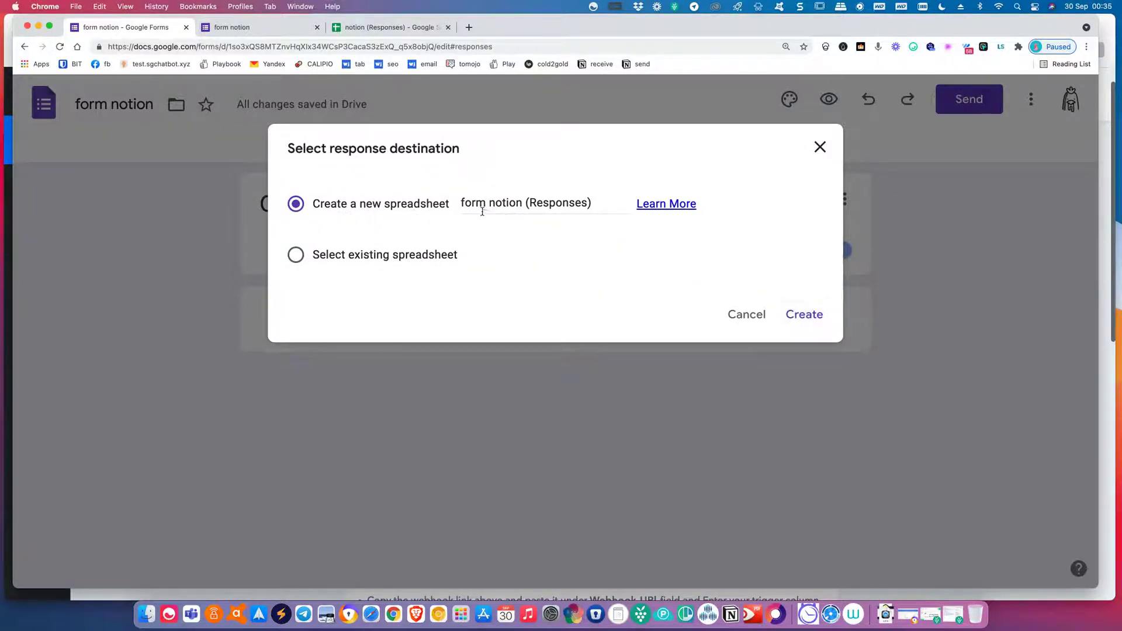
{"action": "left_click", "coordinate": [819, 315]}
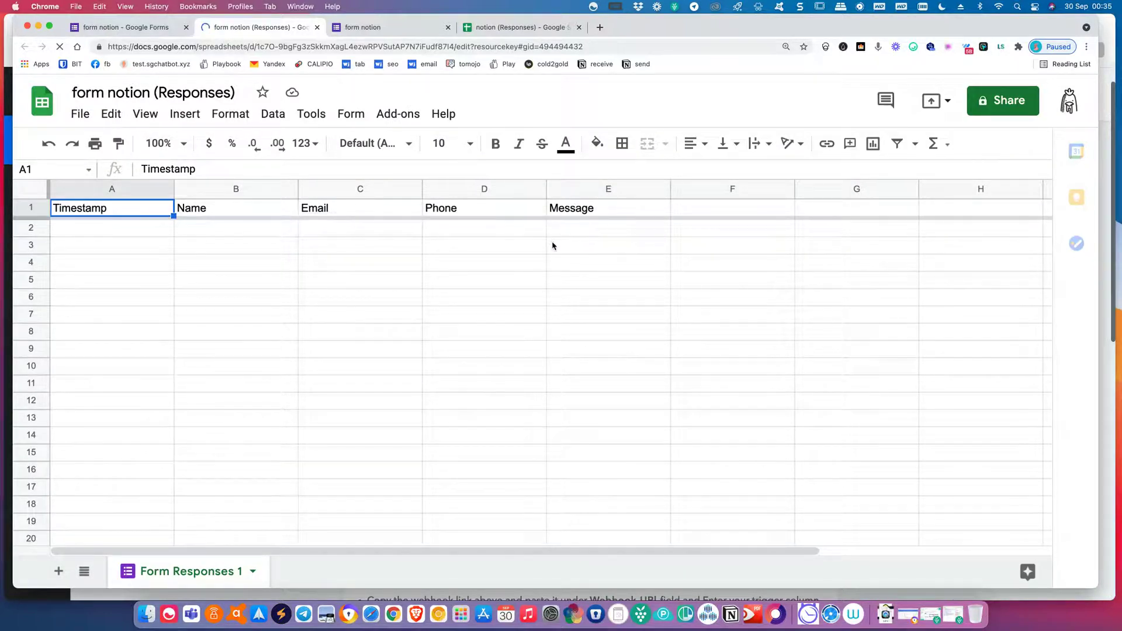
Uninstall the Pabbly Connect Webhooks add-on via Manage add-ons and close the Marketplace.
{"action": "left_click", "coordinate": [398, 115]}
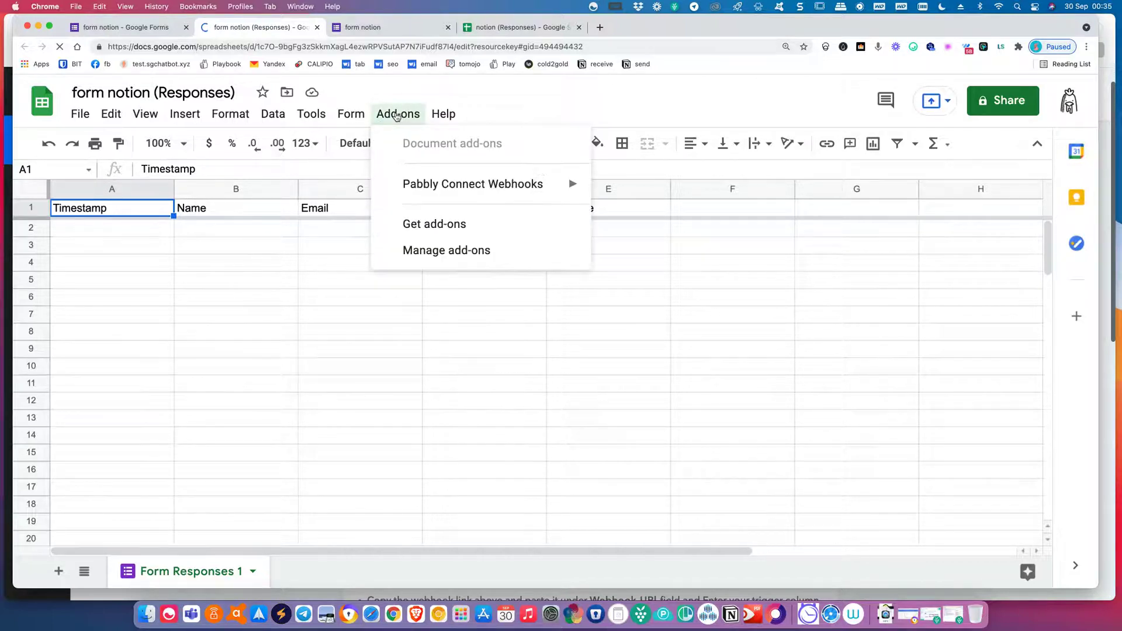
{"action": "mouse_move", "coordinate": [524, 184]}
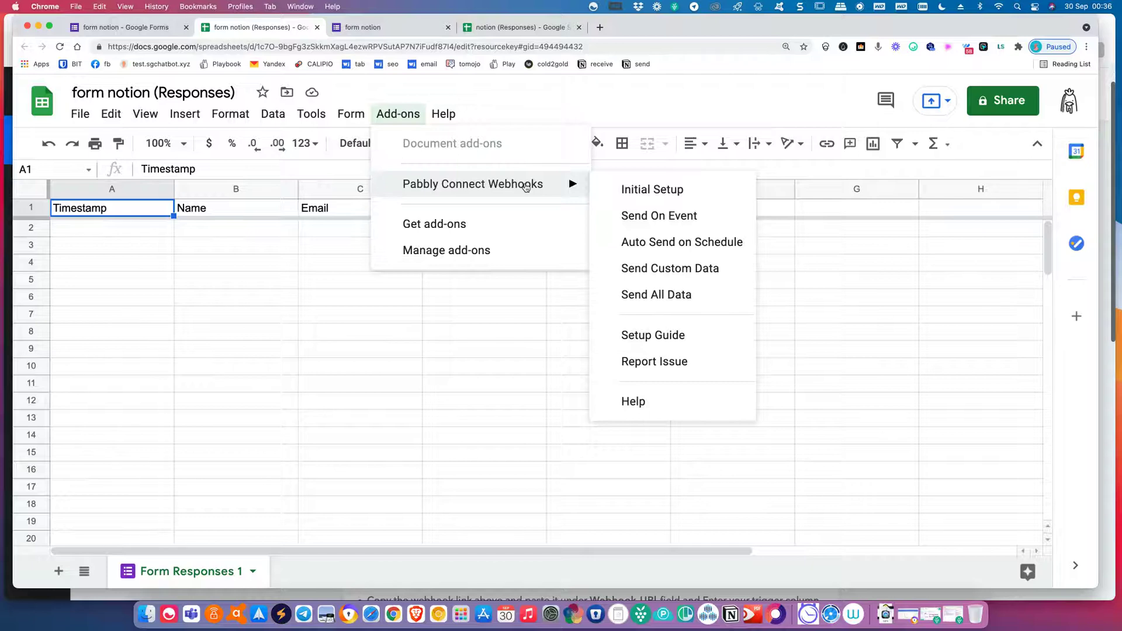
{"action": "left_click", "coordinate": [511, 250]}
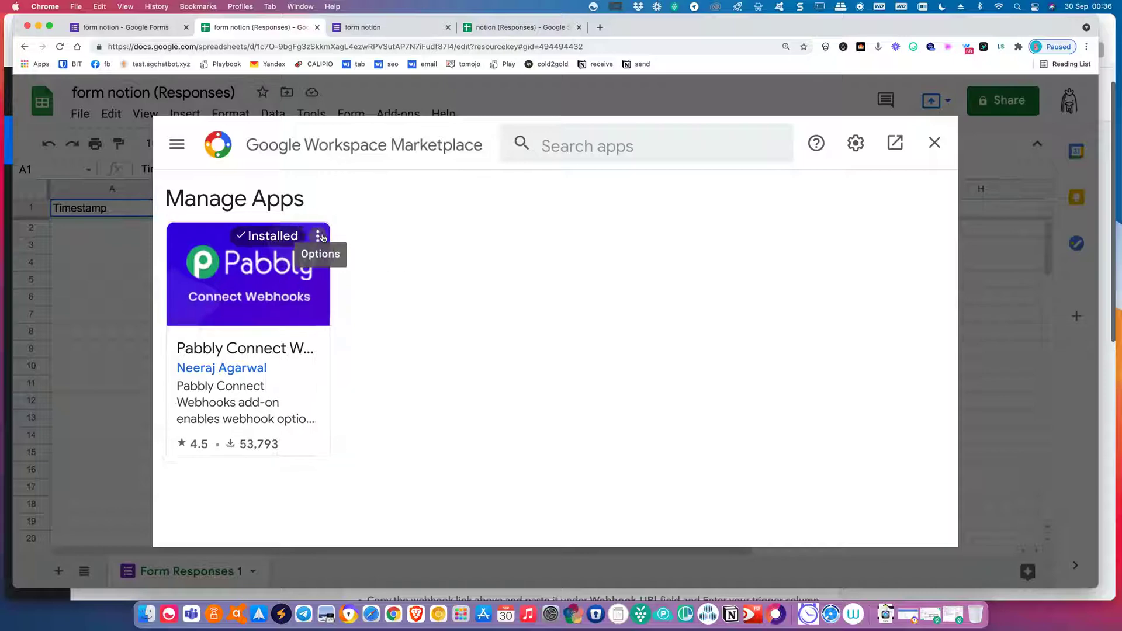
{"action": "left_click", "coordinate": [321, 234]}
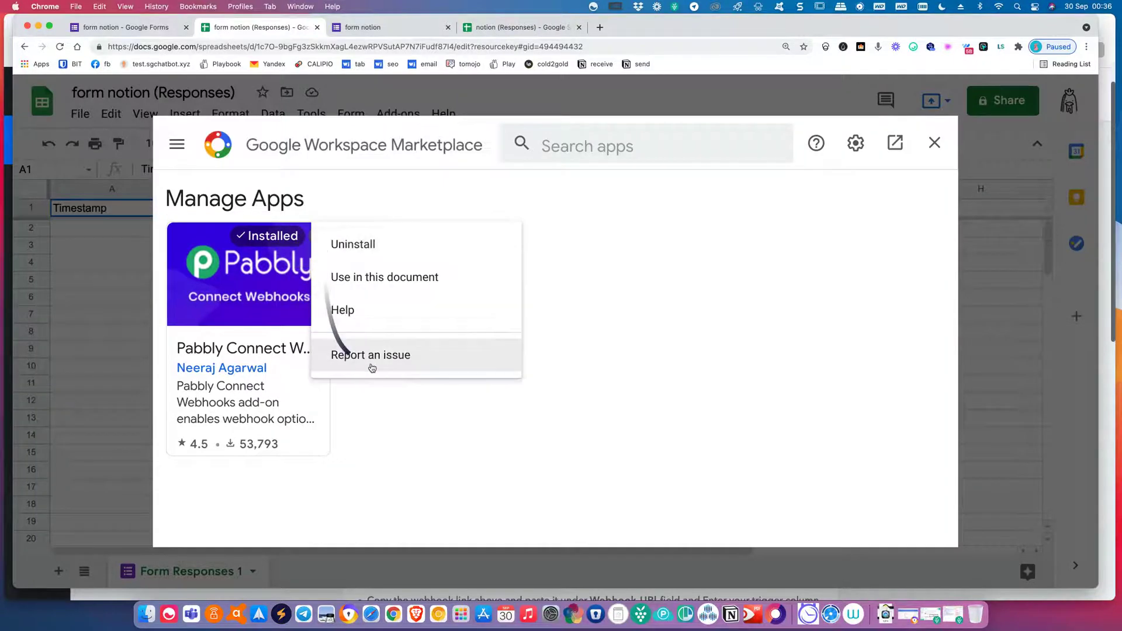
{"action": "left_click", "coordinate": [371, 256]}
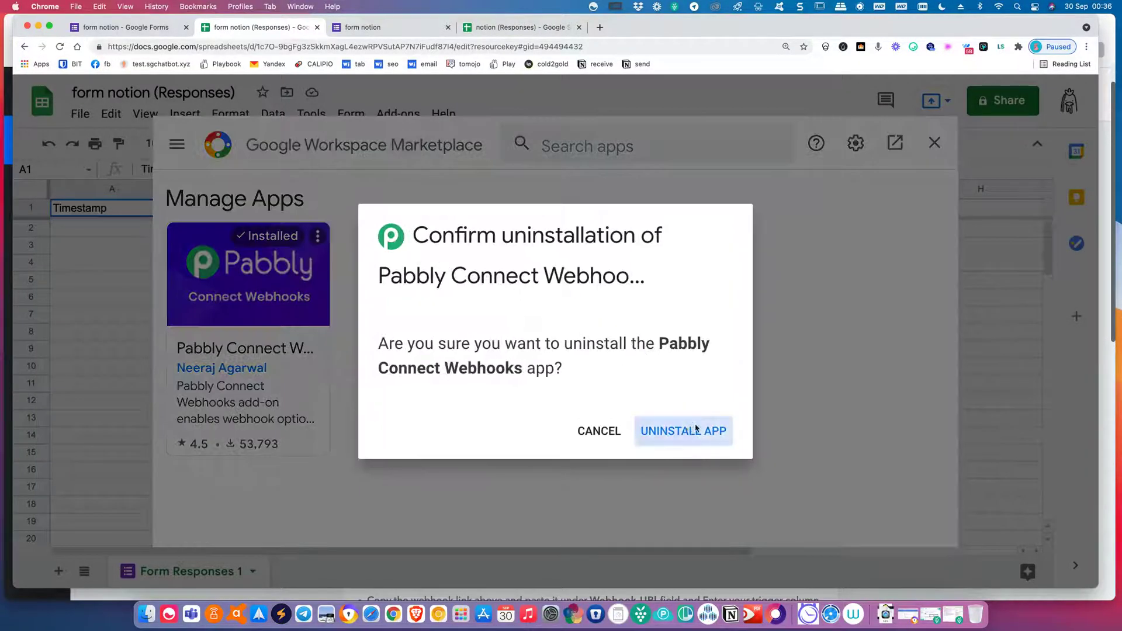
{"action": "left_click", "coordinate": [695, 430]}
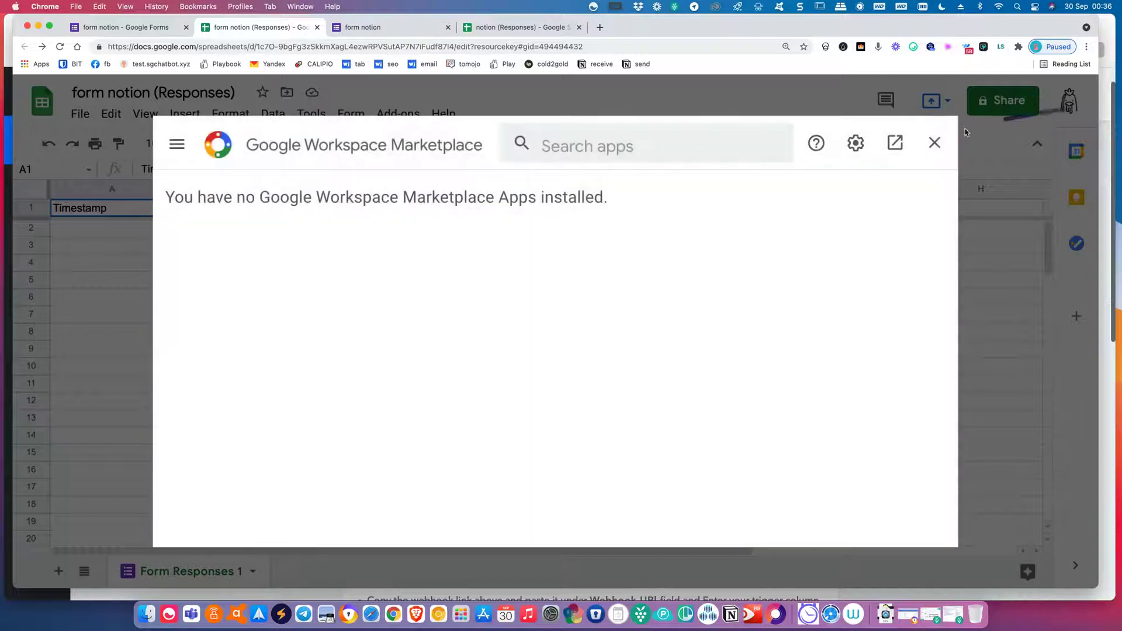
{"action": "left_click", "coordinate": [934, 142]}
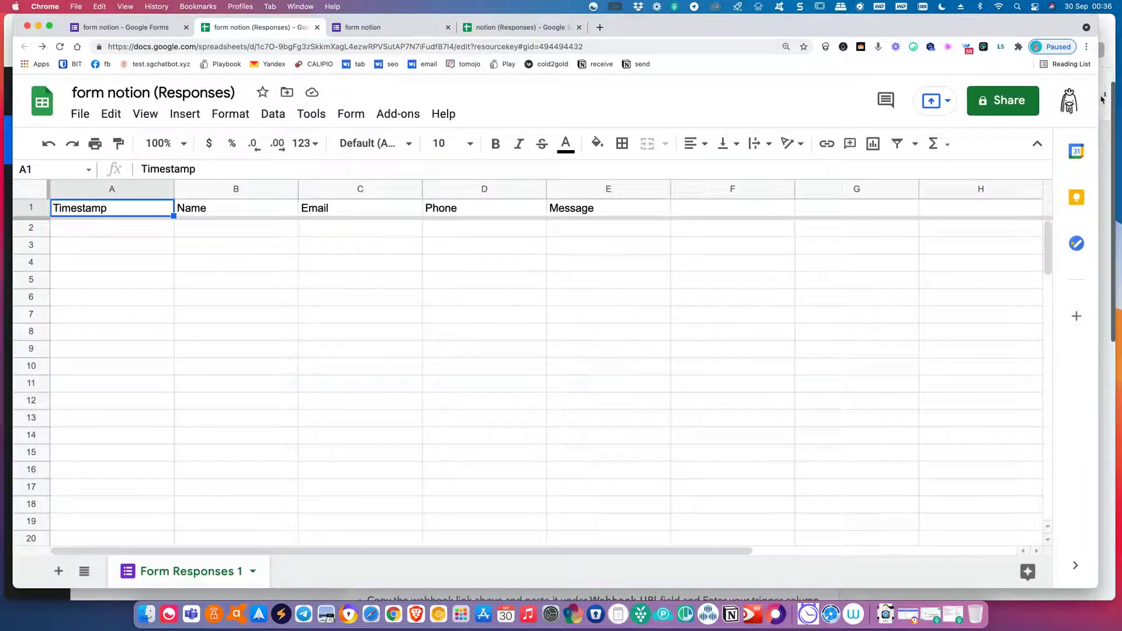
Open the form notion (Responses) spreadsheet from the Google Sheets home page.
{"action": "left_click", "coordinate": [1073, 108]}
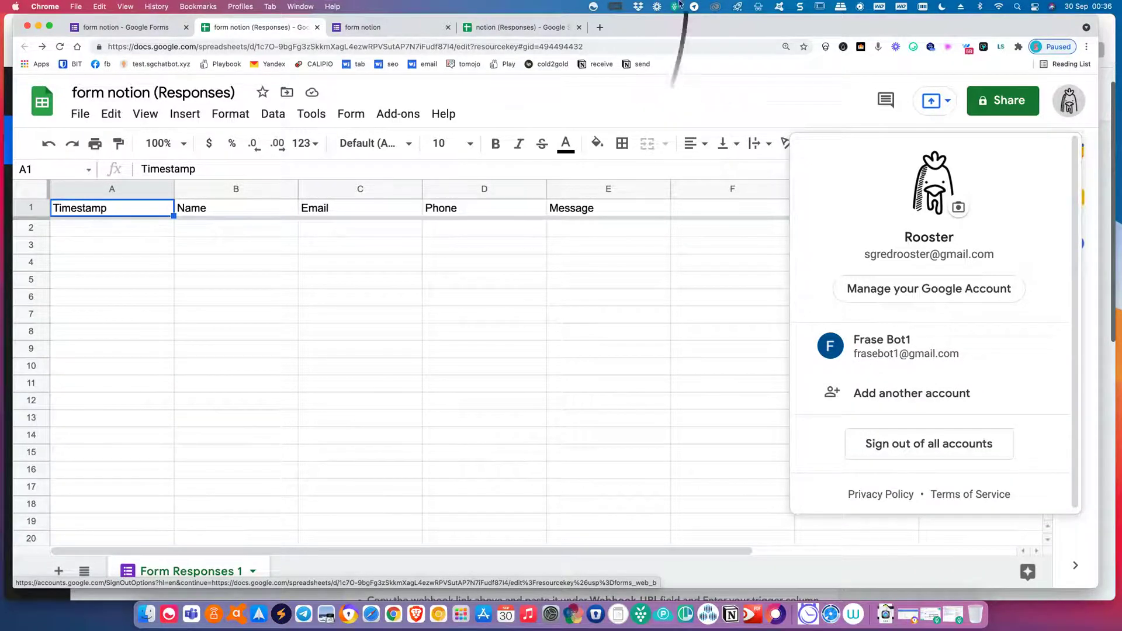
{"action": "key", "text": "ctrl+Right"}
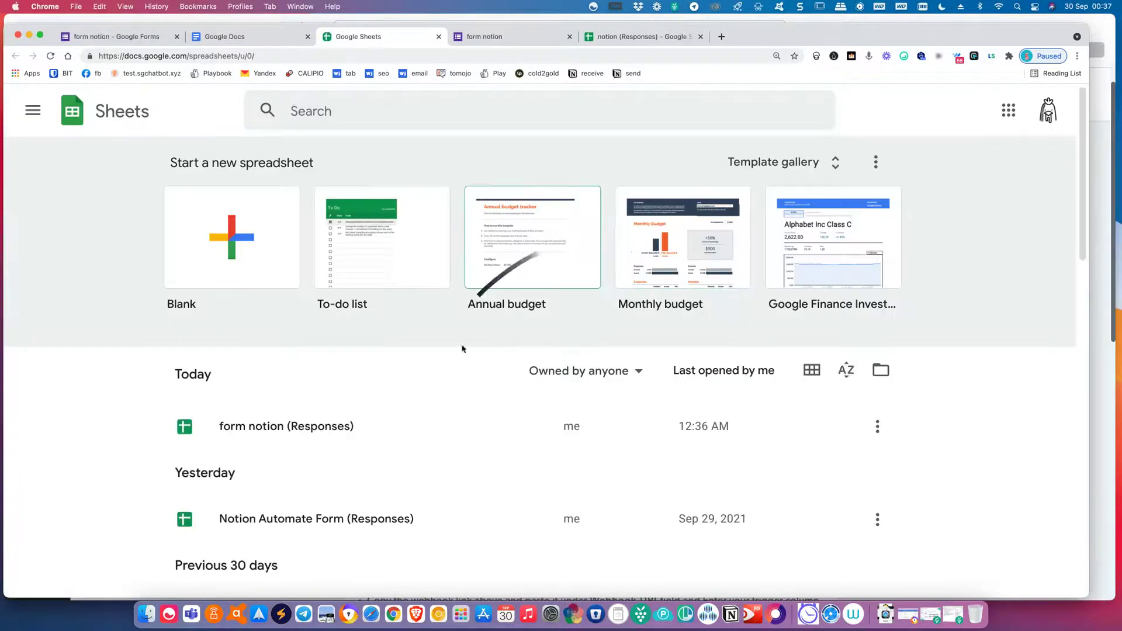
{"action": "scroll", "coordinate": [464, 356], "scroll_direction": "down", "scroll_amount": 1}
{"action": "left_click", "coordinate": [336, 409]}
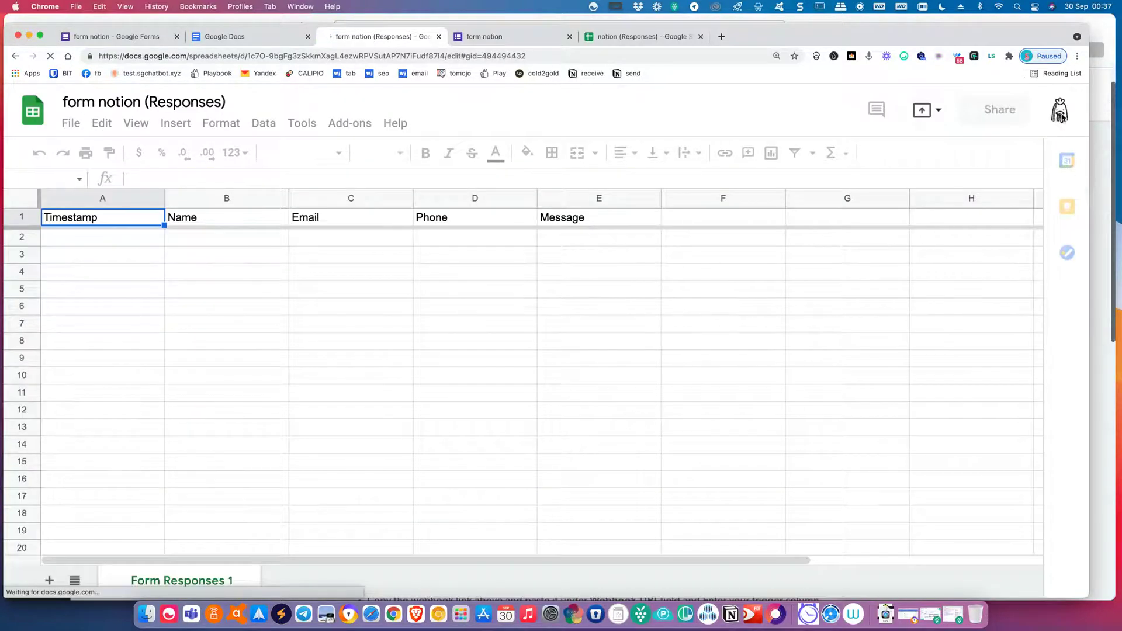
Remove the signed-out secondary Google account from the account list.
{"action": "left_click", "coordinate": [1061, 115]}
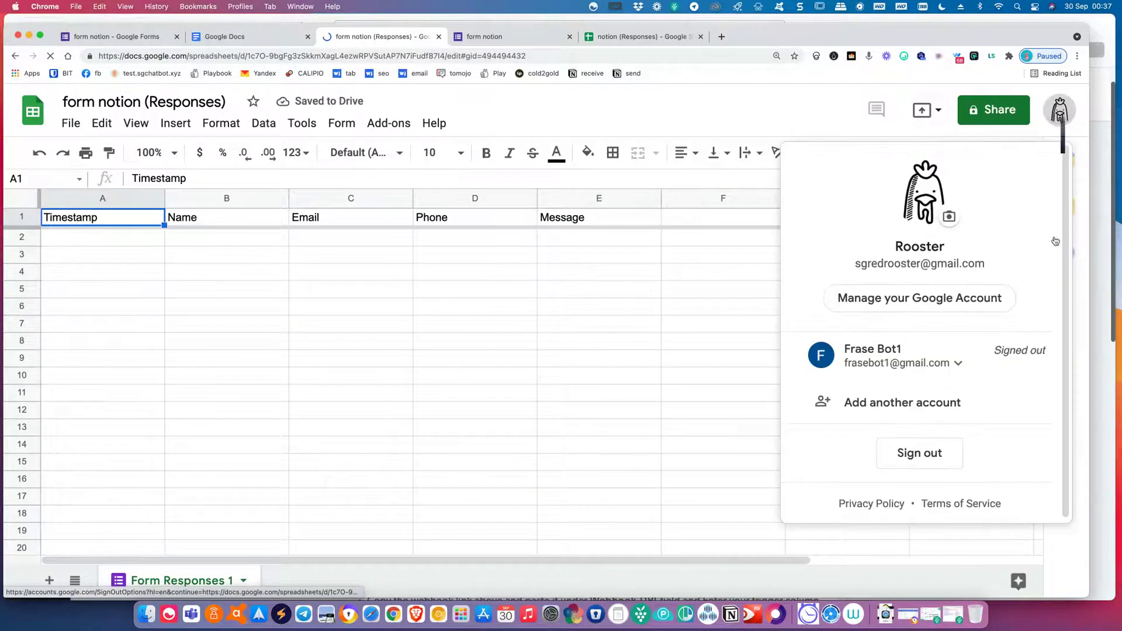
{"action": "left_click", "coordinate": [960, 364]}
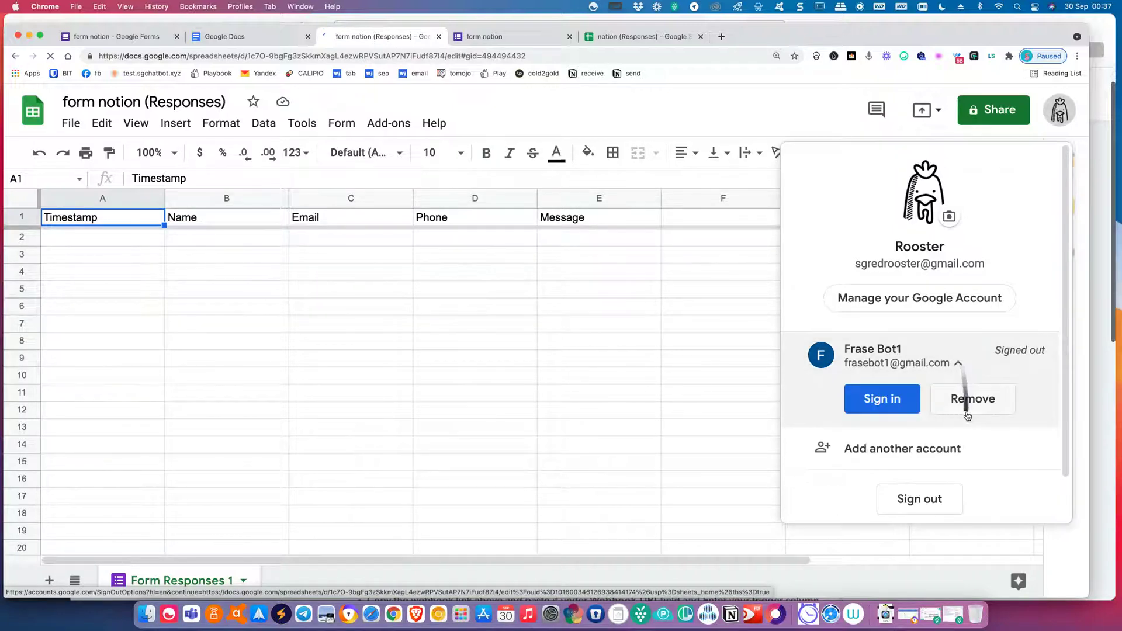
{"action": "left_click", "coordinate": [967, 395]}
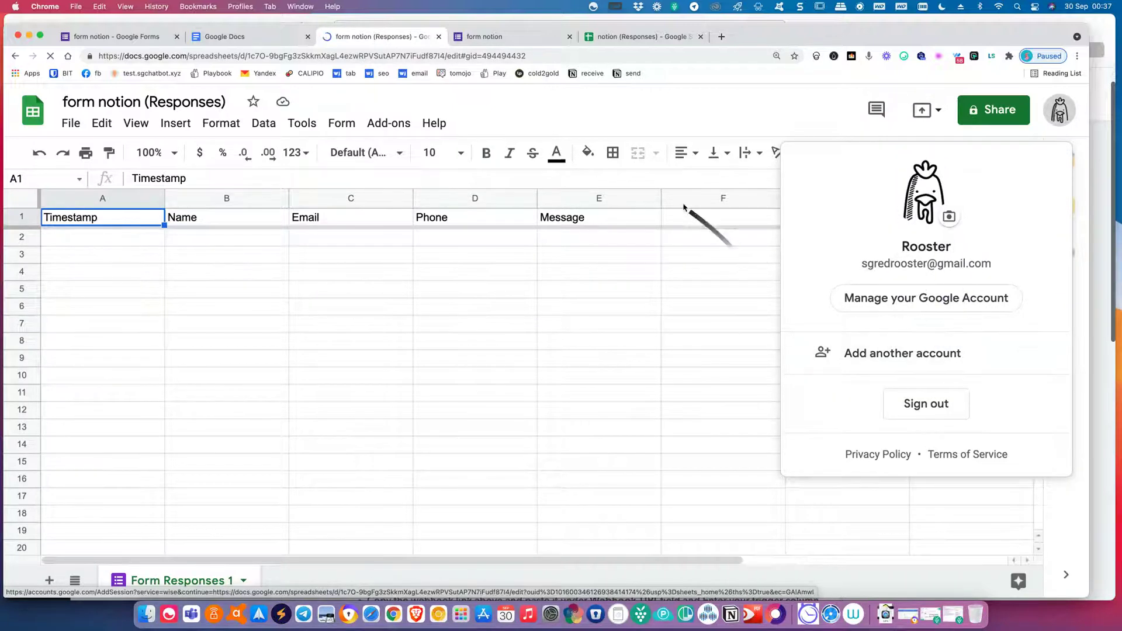
{"action": "left_click", "coordinate": [670, 180]}
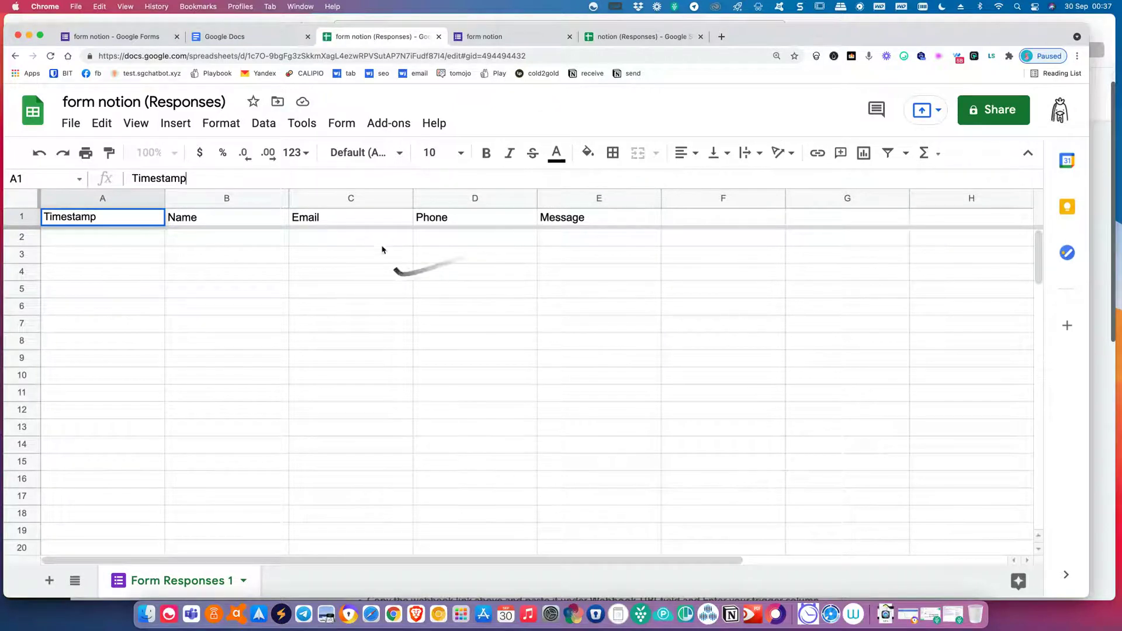
Search the add-on marketplace for 'pabbly' and open the Pabbly Connect Webhooks page.
{"action": "left_click", "coordinate": [395, 126]}
{"action": "left_click", "coordinate": [395, 126]}
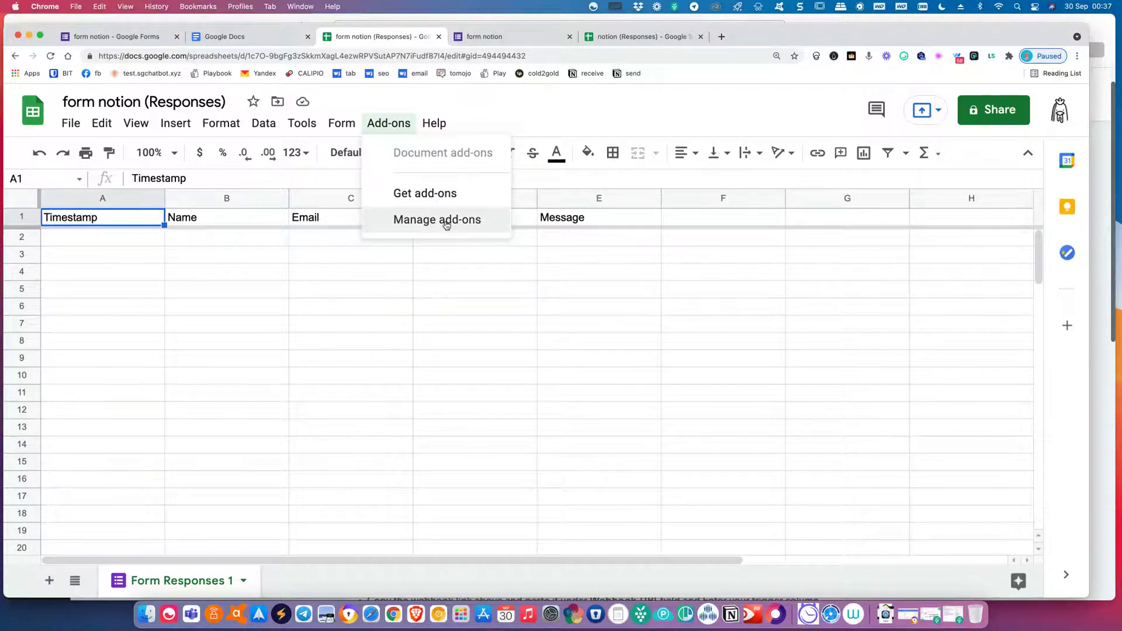
{"action": "left_click_drag", "start_coordinate": [909, 28], "coordinate": [928, 21]}
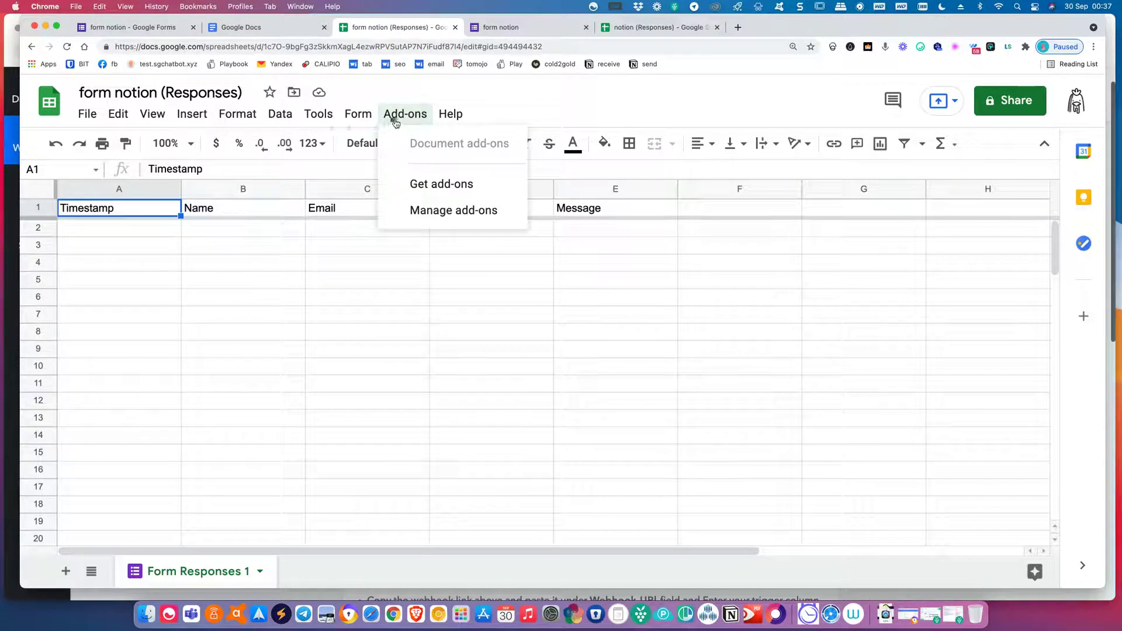
{"action": "left_click", "coordinate": [429, 190]}
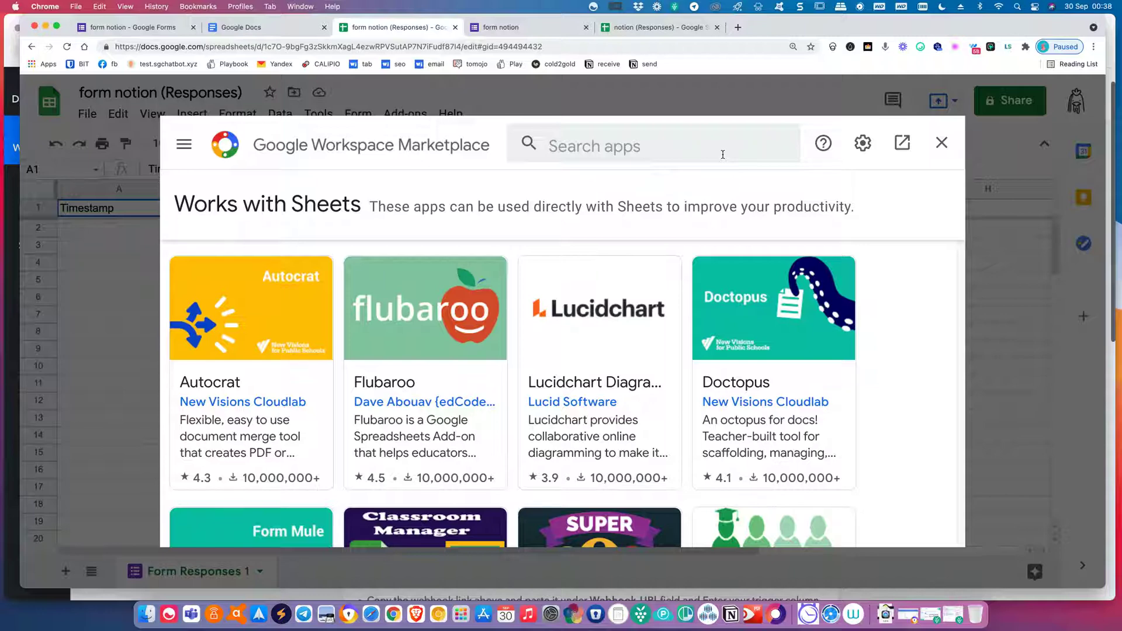
{"action": "left_click", "coordinate": [695, 148]}
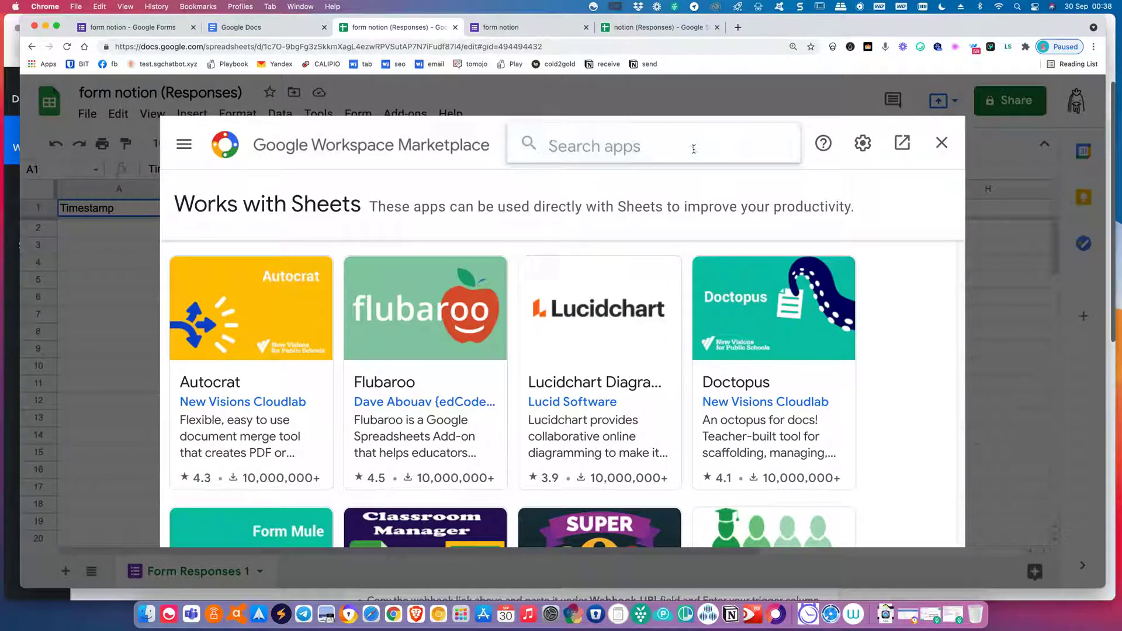
{"action": "type", "text": "pabbly"}
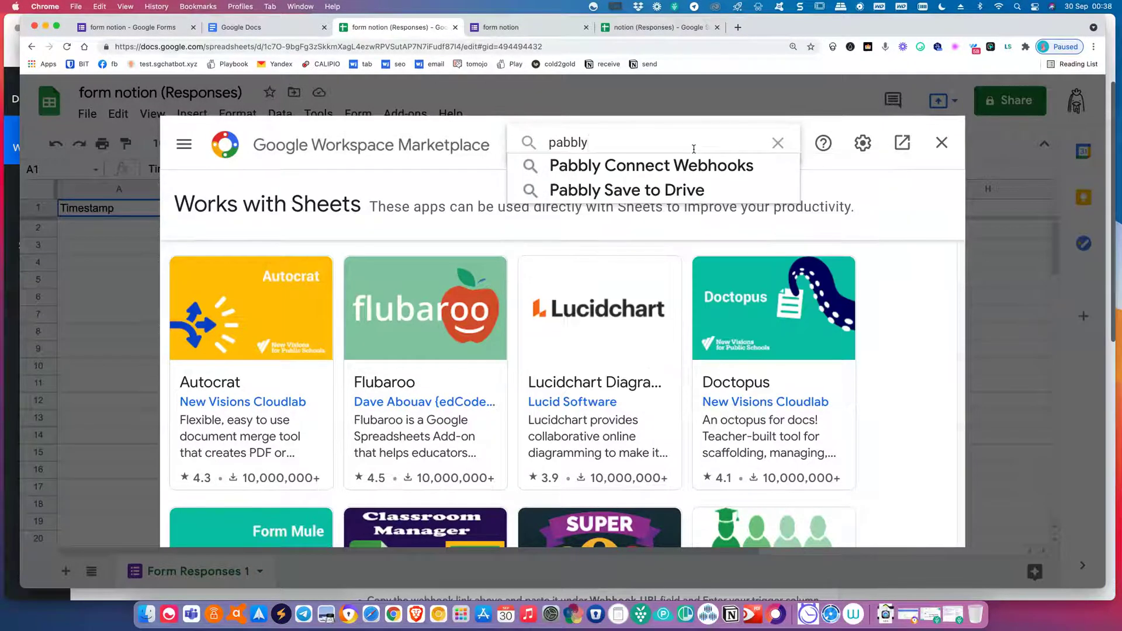
{"action": "left_click", "coordinate": [653, 167]}
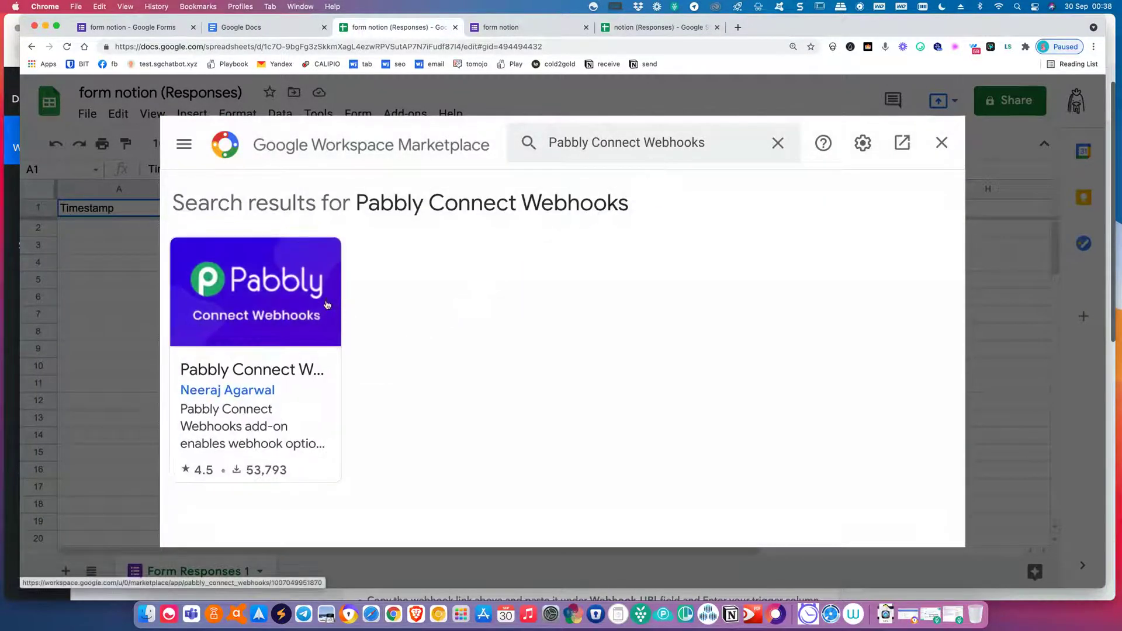
{"action": "left_click", "coordinate": [327, 304]}
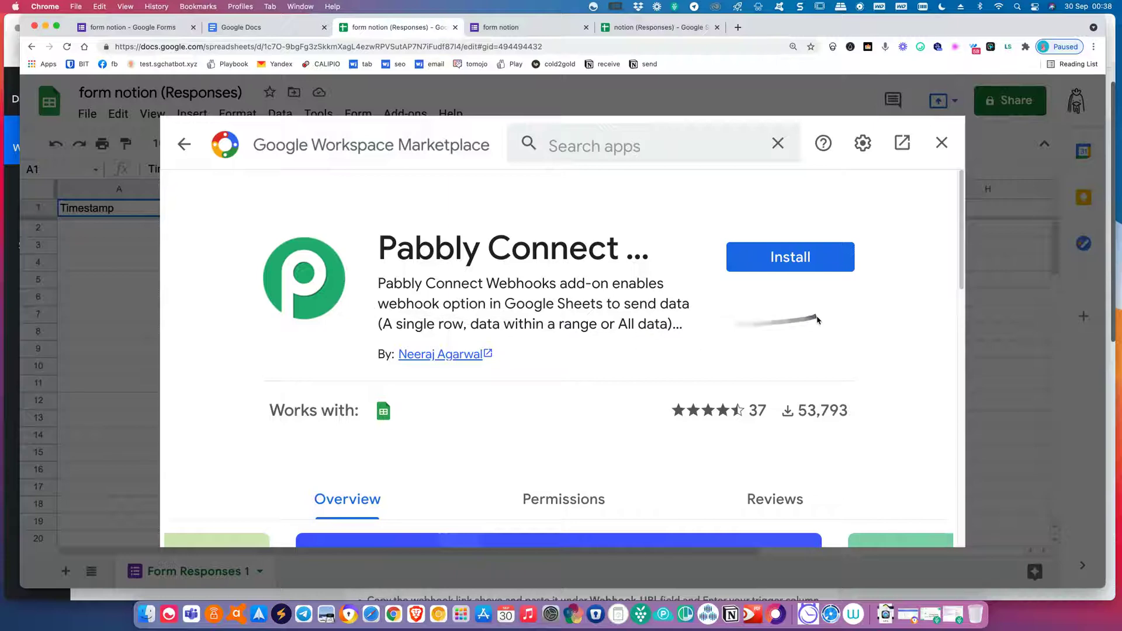
Install Pabbly Connect Webhooks, authorising it with the Google account.
{"action": "left_click", "coordinate": [801, 257]}
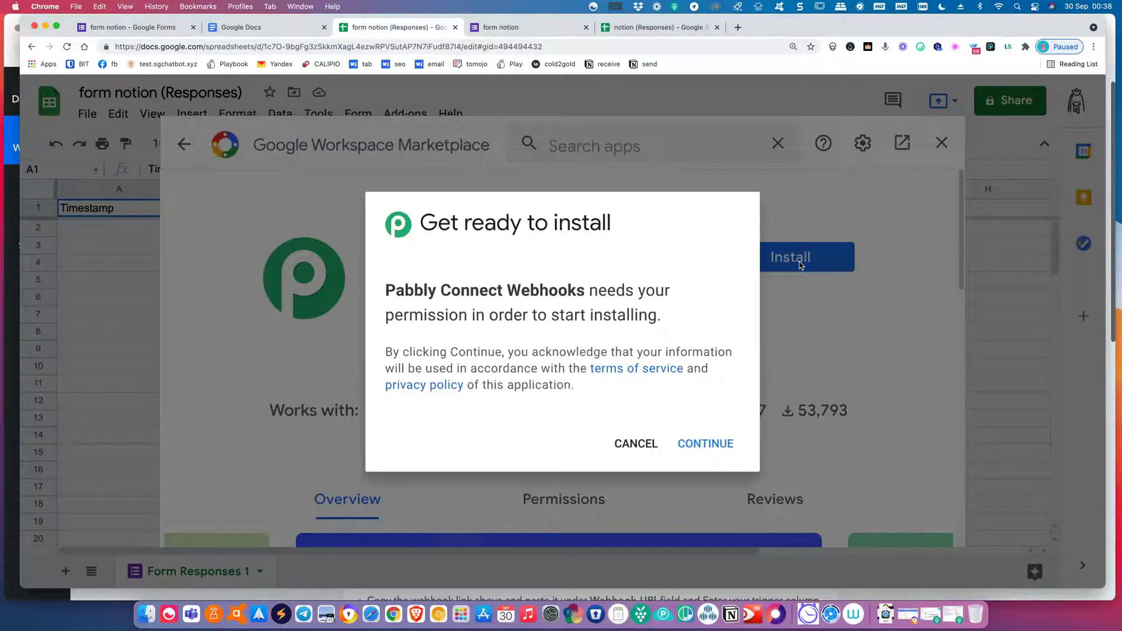
{"action": "left_click", "coordinate": [706, 444]}
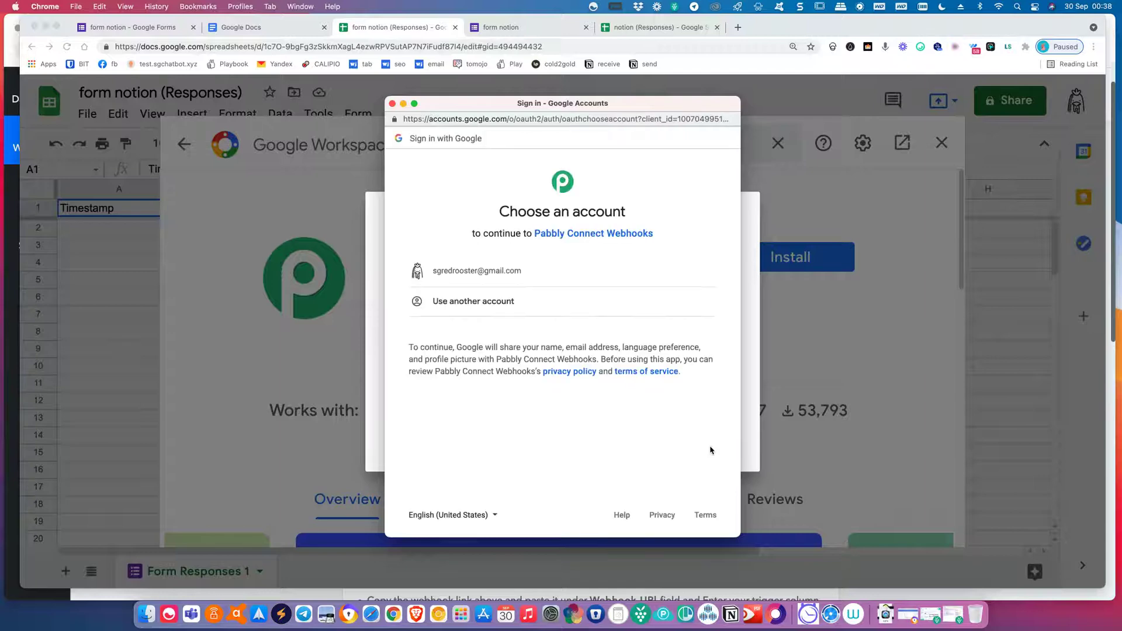
{"action": "left_click", "coordinate": [510, 277]}
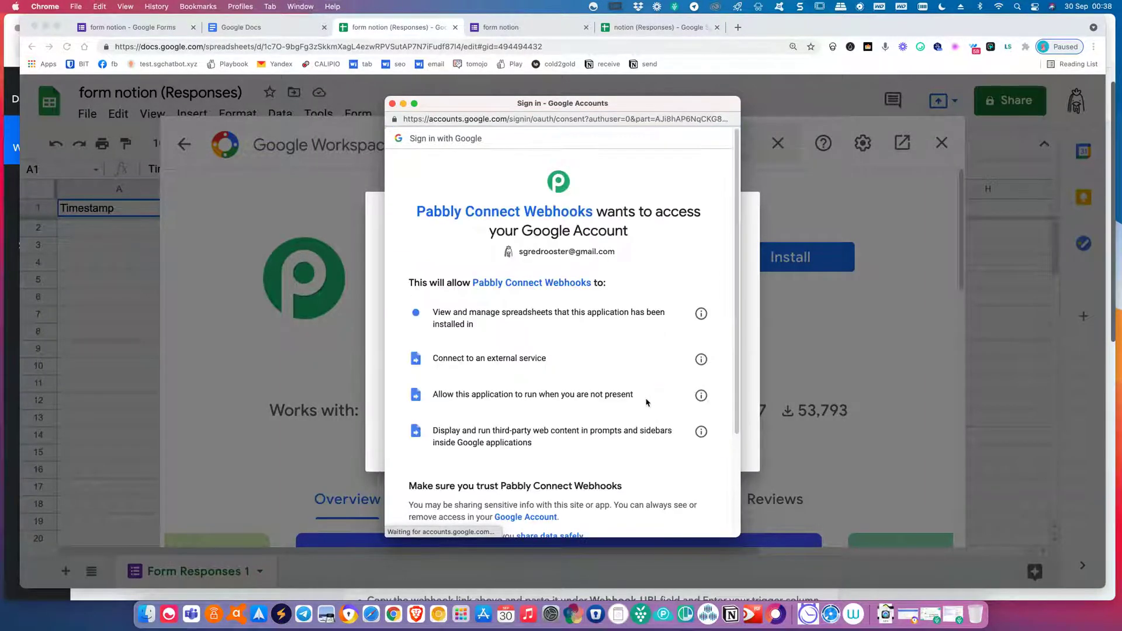
{"action": "scroll", "coordinate": [660, 432], "scroll_direction": "down", "scroll_amount": 3}
{"action": "left_click", "coordinate": [672, 455]}
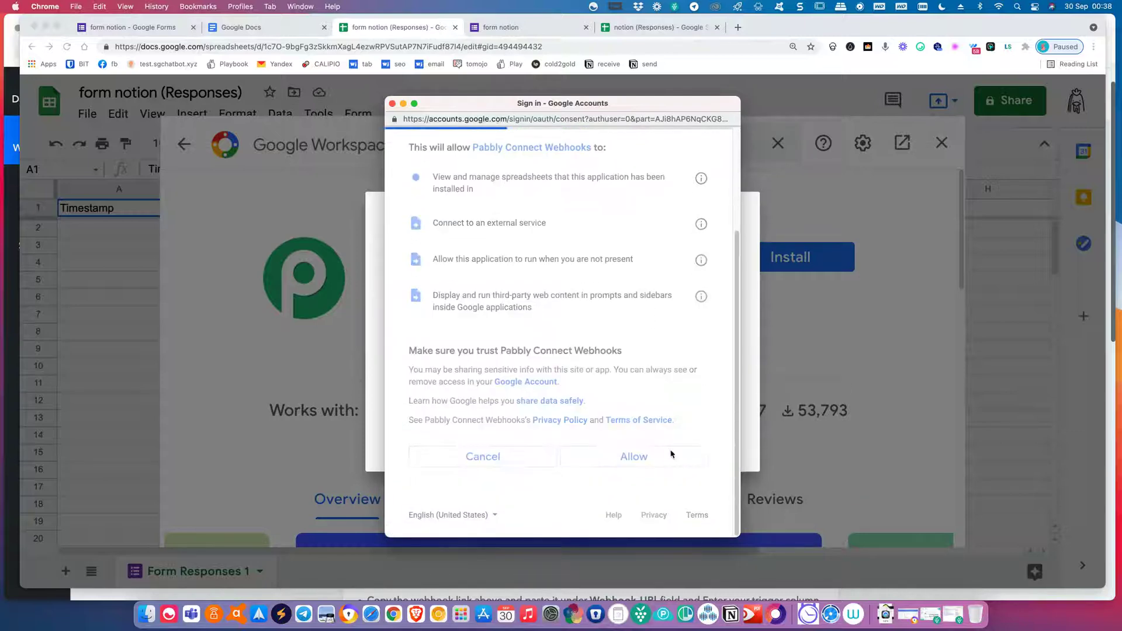
{"action": "left_click", "coordinate": [686, 444]}
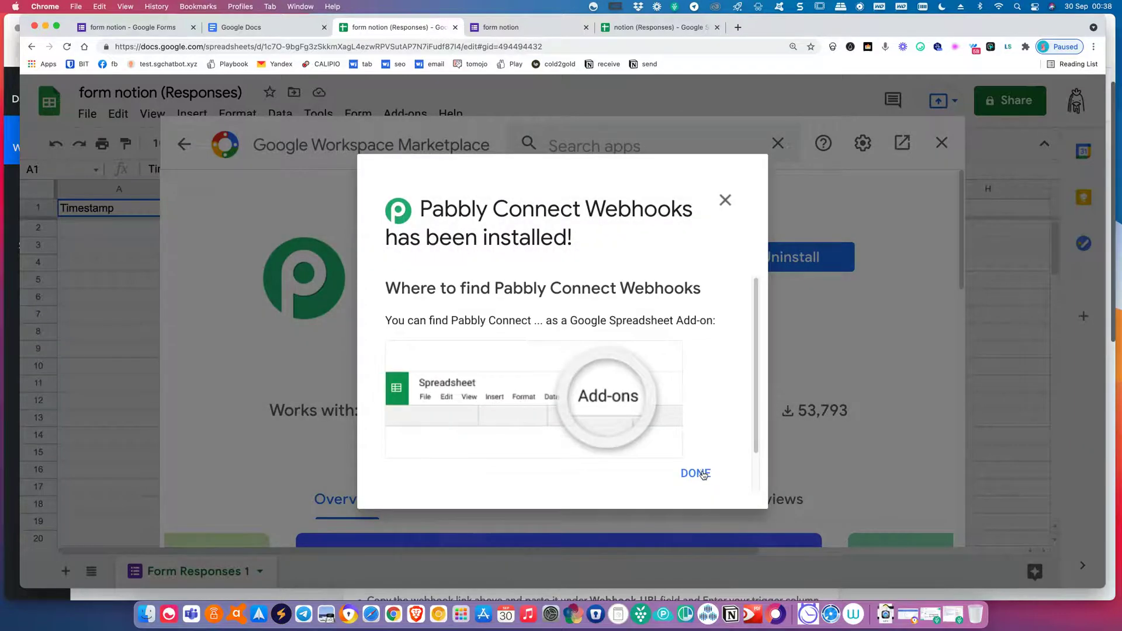
{"action": "left_click", "coordinate": [695, 473]}
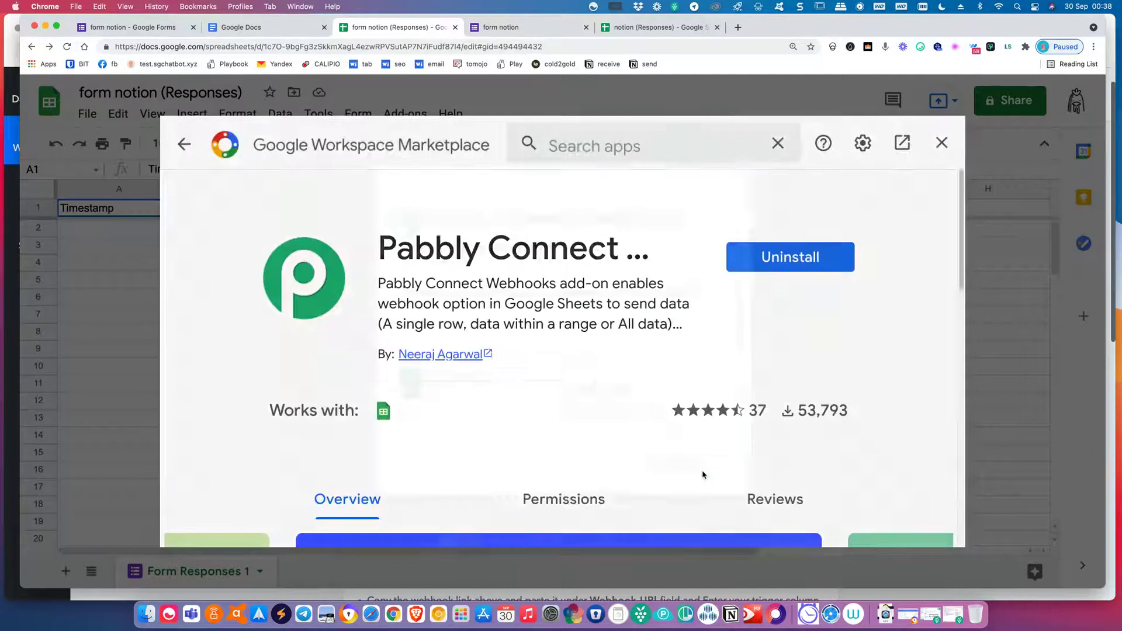
Back in the sheet, open Add-ons > Pabbly Connect Webhooks > Help.
{"action": "left_click", "coordinate": [940, 142]}
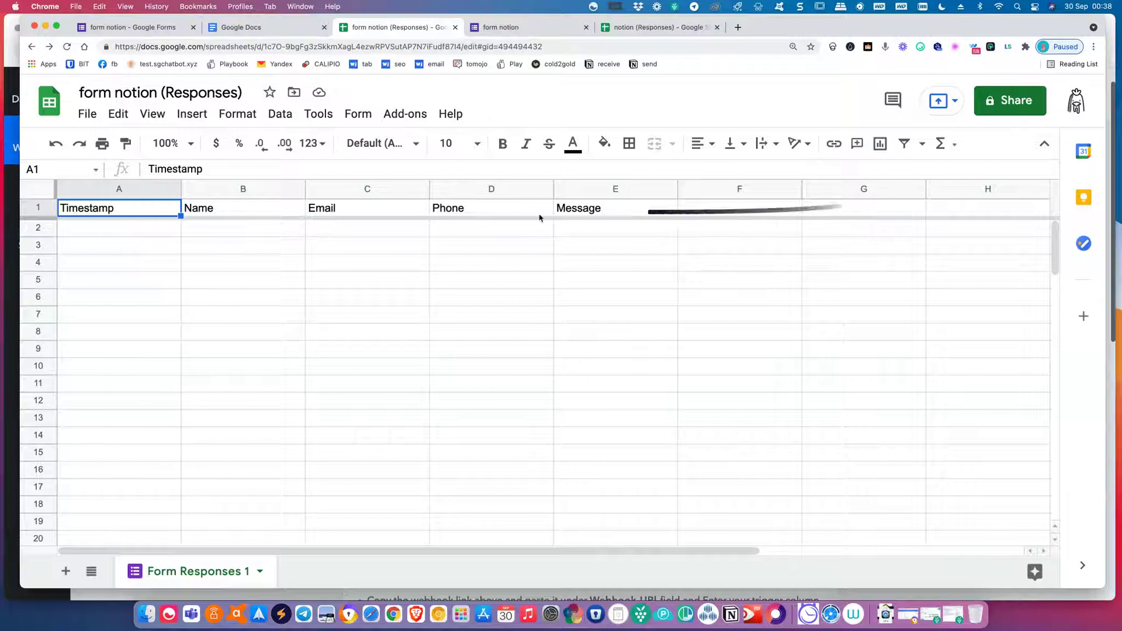
{"action": "left_click", "coordinate": [403, 116]}
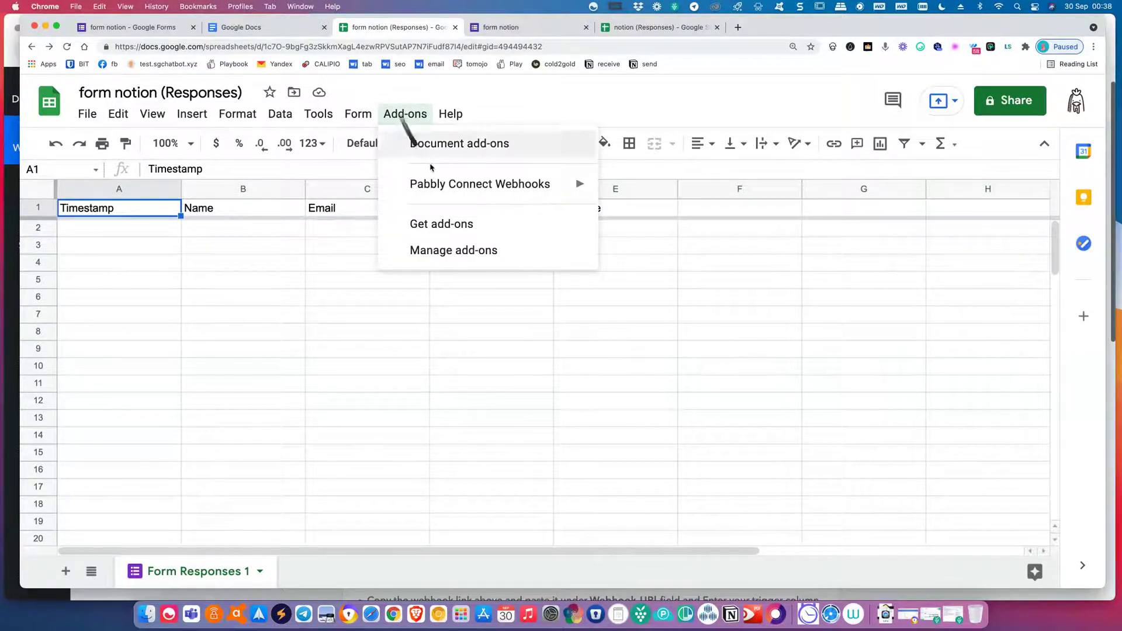
{"action": "mouse_move", "coordinate": [434, 183]}
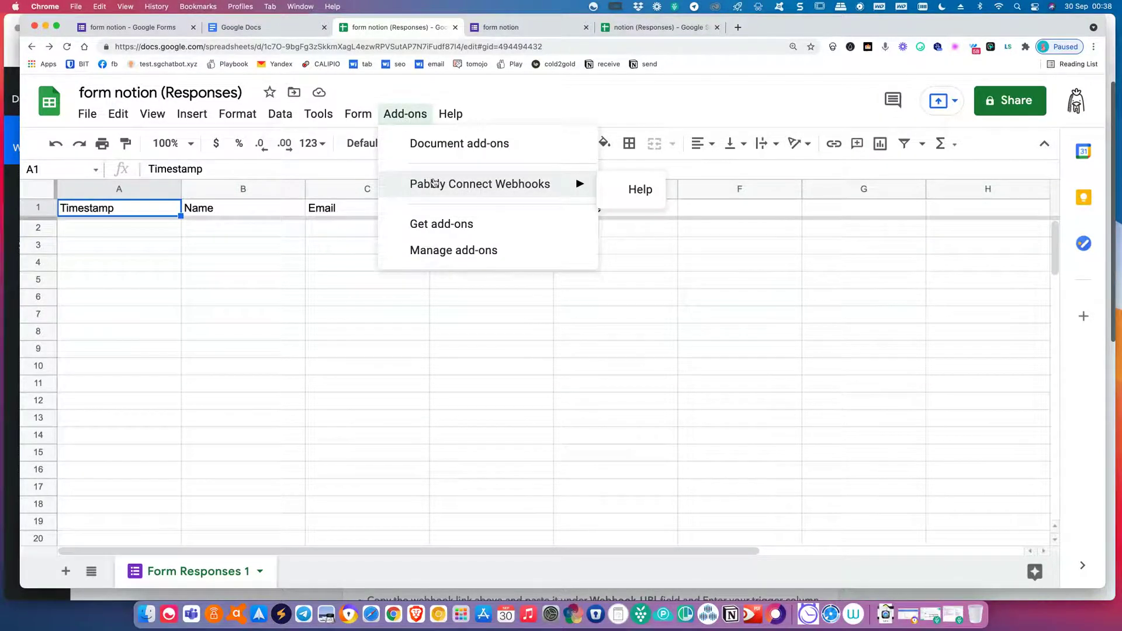
{"action": "left_click", "coordinate": [634, 191]}
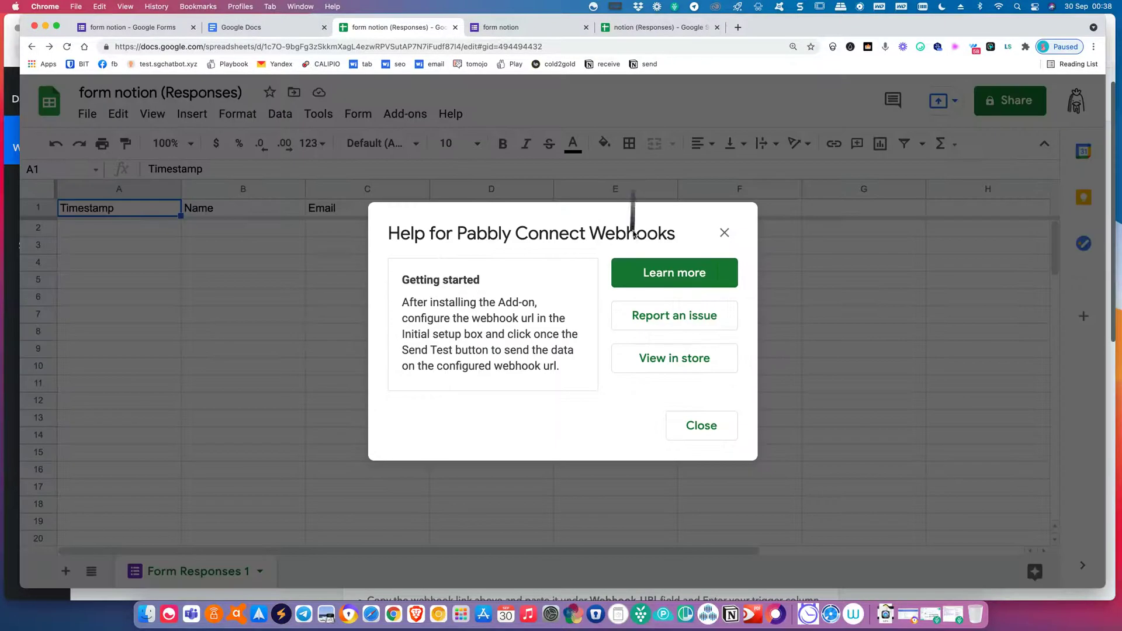
Close the Help dialog and open Add-ons > Pabbly Connect Webhooks > Initial Setup.
{"action": "left_click", "coordinate": [705, 433]}
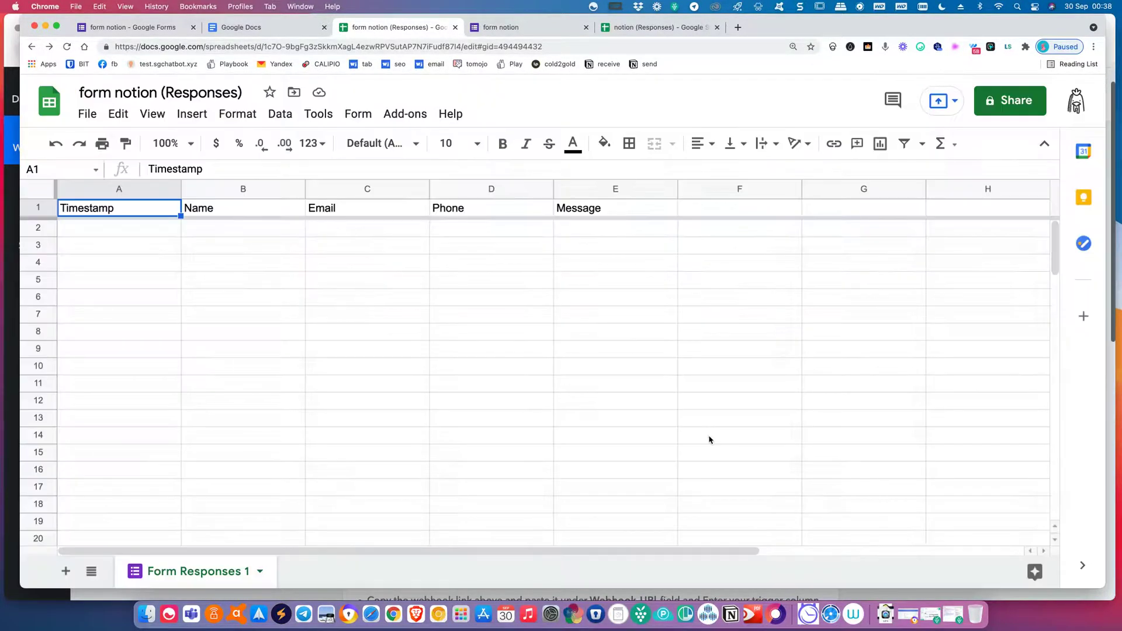
{"action": "left_click", "coordinate": [405, 115]}
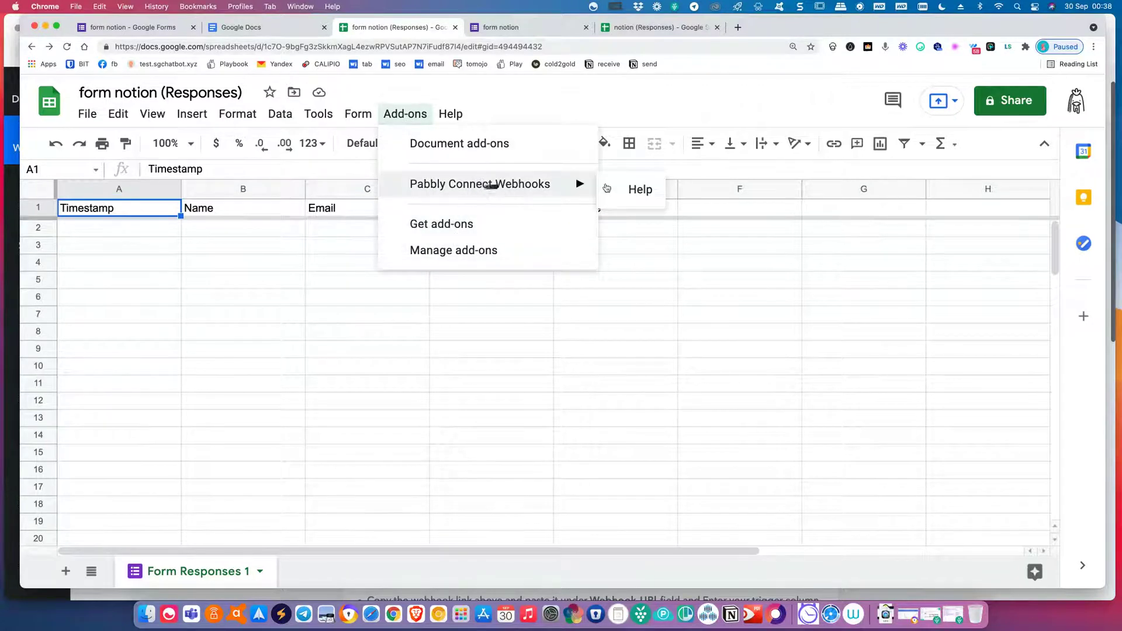
{"action": "left_click", "coordinate": [267, 313]}
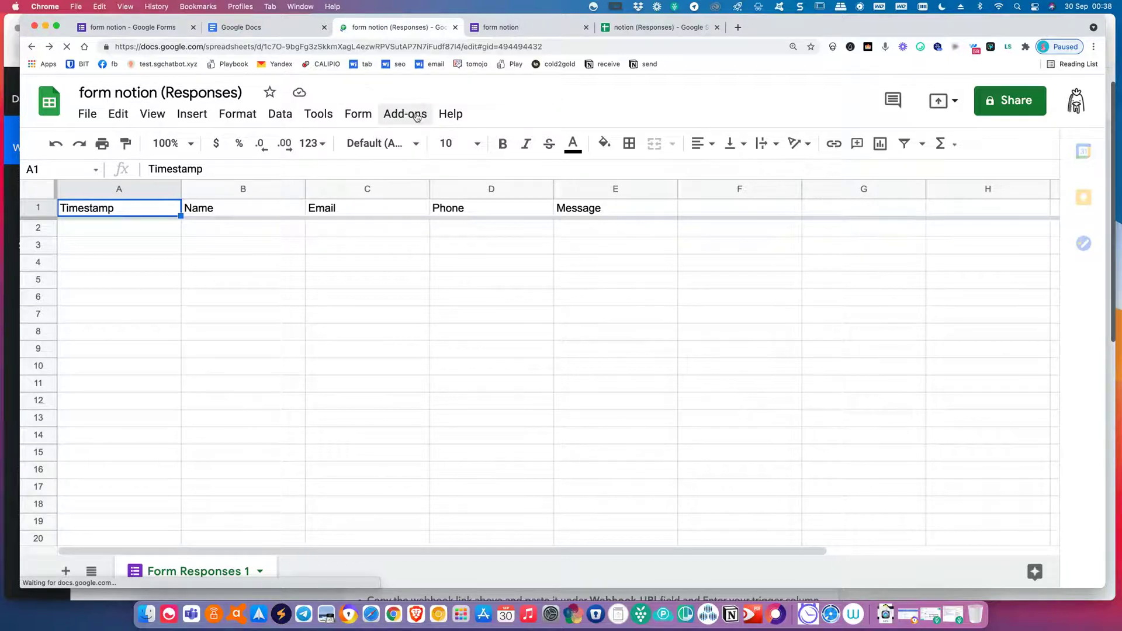
{"action": "left_click", "coordinate": [416, 116]}
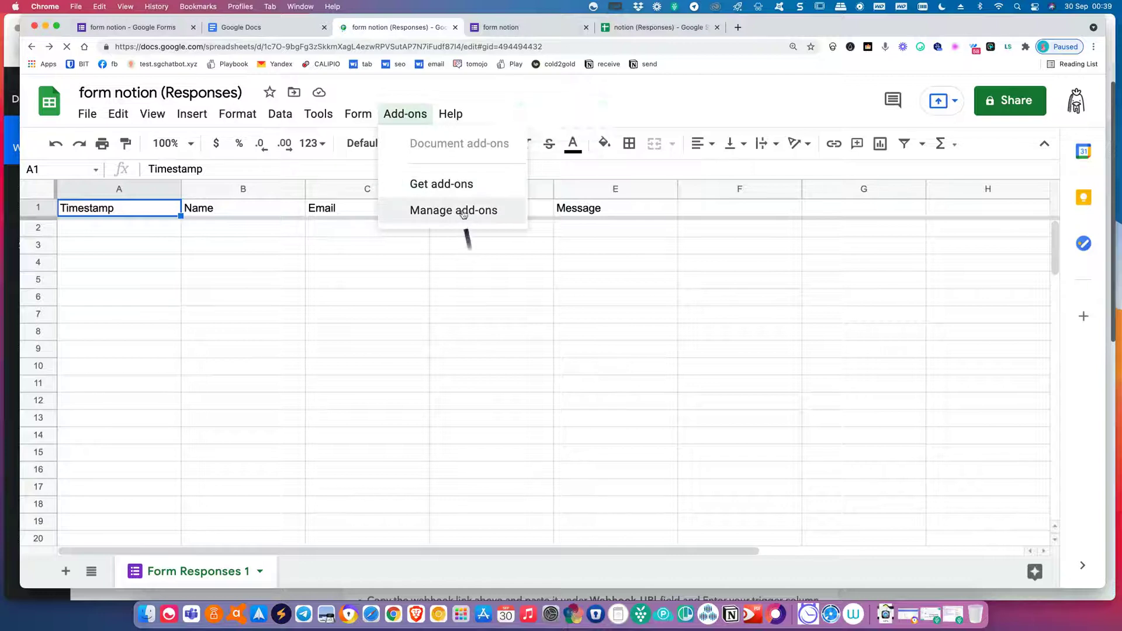
{"action": "mouse_move", "coordinate": [495, 188]}
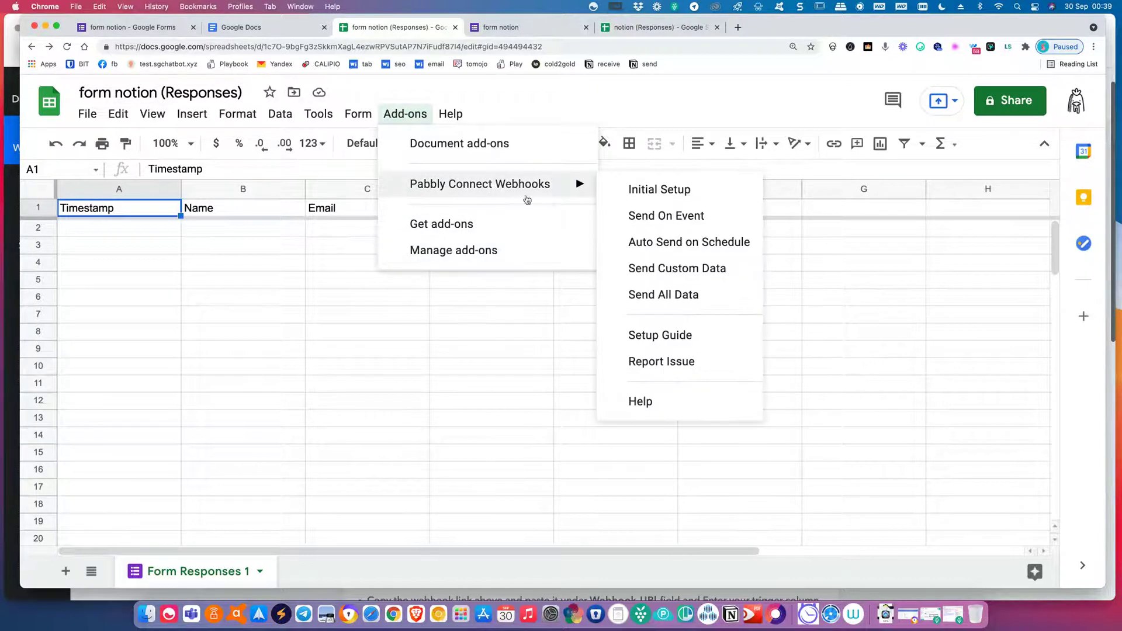
{"action": "left_click", "coordinate": [665, 197]}
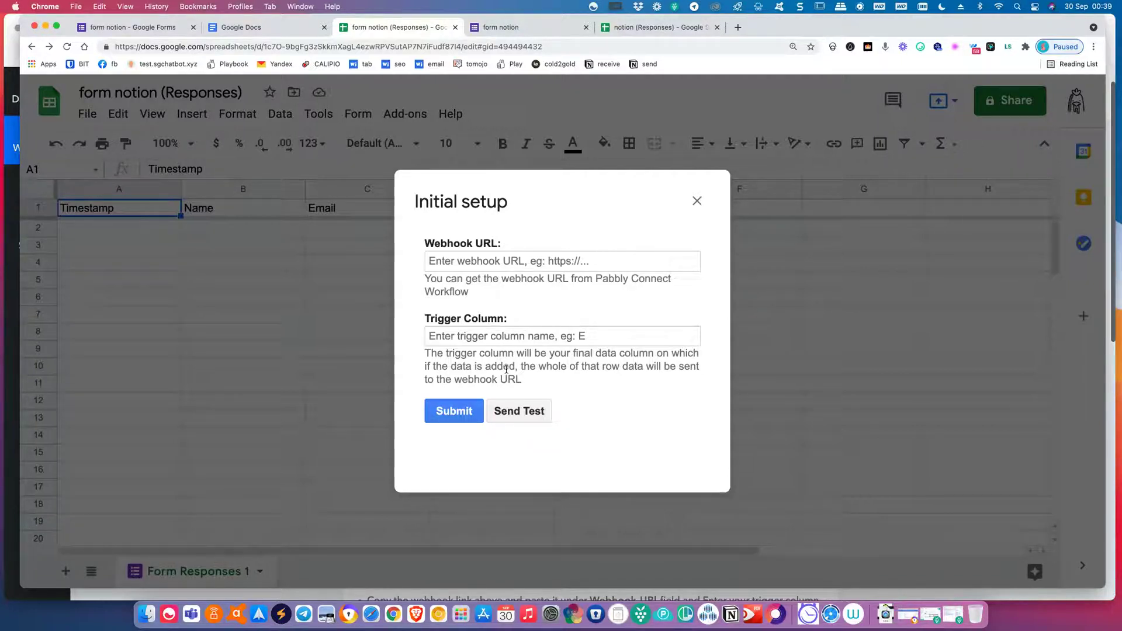
Close the Pabbly Initial setup dialog, returning to the five-column responses sheet.
{"action": "left_click", "coordinate": [696, 200]}
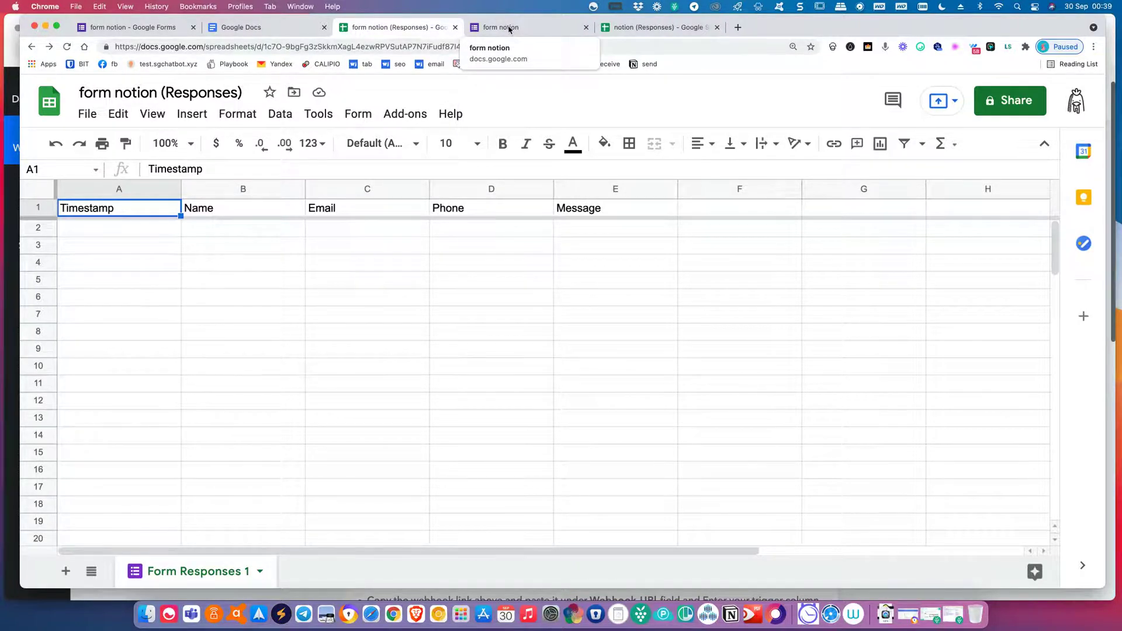
Open a live preview of the form notion form in the browser.
{"action": "left_click", "coordinate": [509, 29]}
{"action": "scroll", "coordinate": [528, 251], "scroll_direction": "up", "scroll_amount": 2}
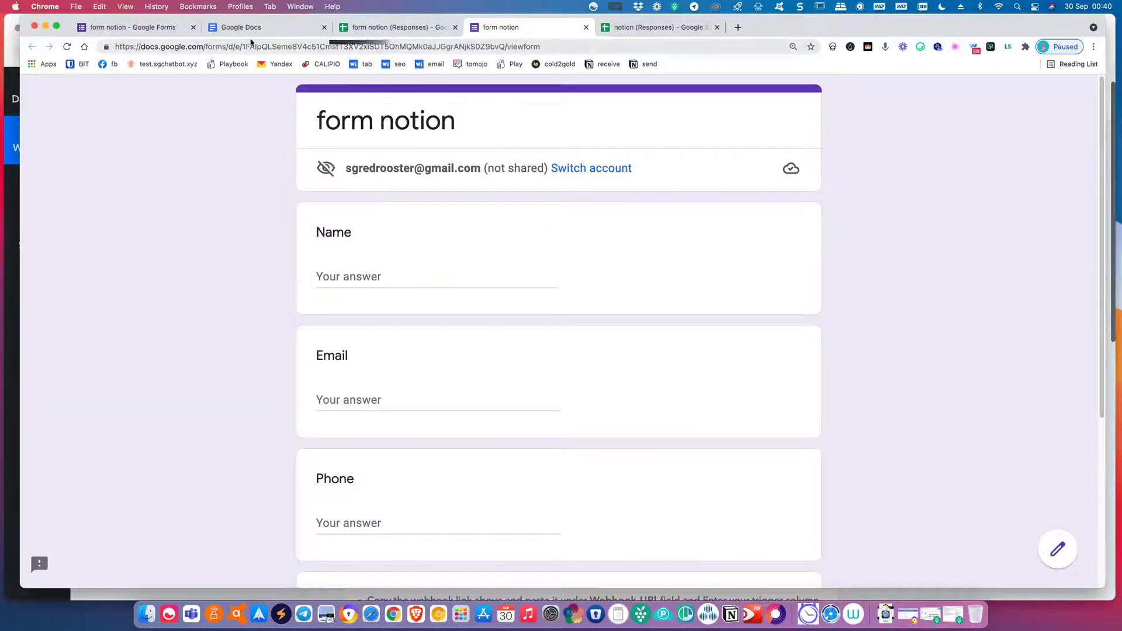
{"action": "left_click", "coordinate": [135, 28]}
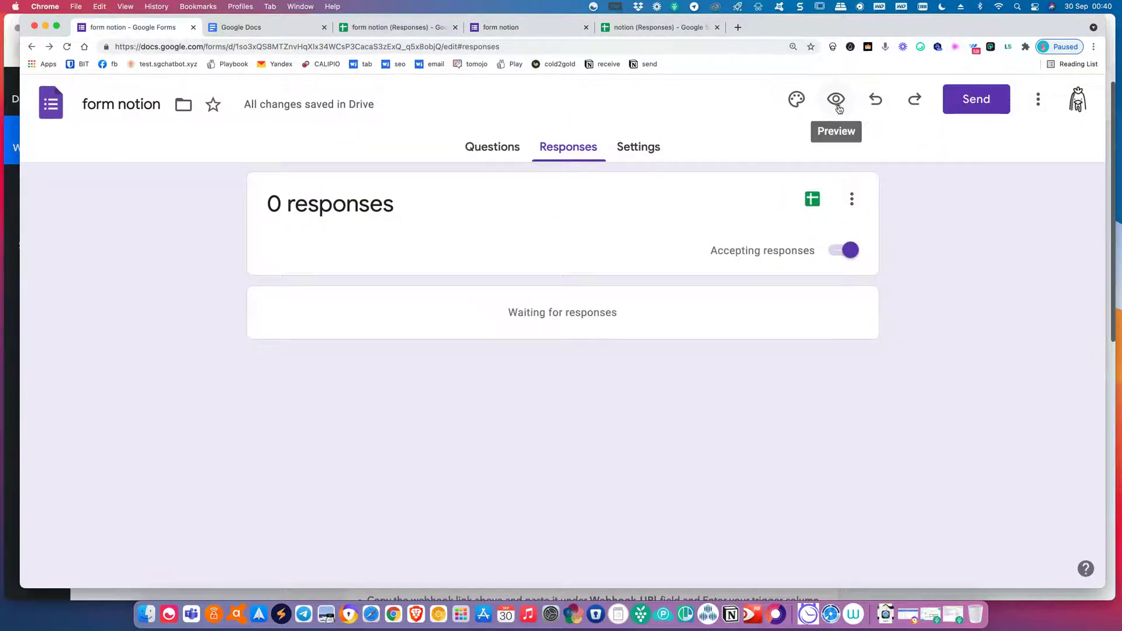
{"action": "left_click", "coordinate": [836, 98]}
{"action": "left_click", "coordinate": [671, 35]}
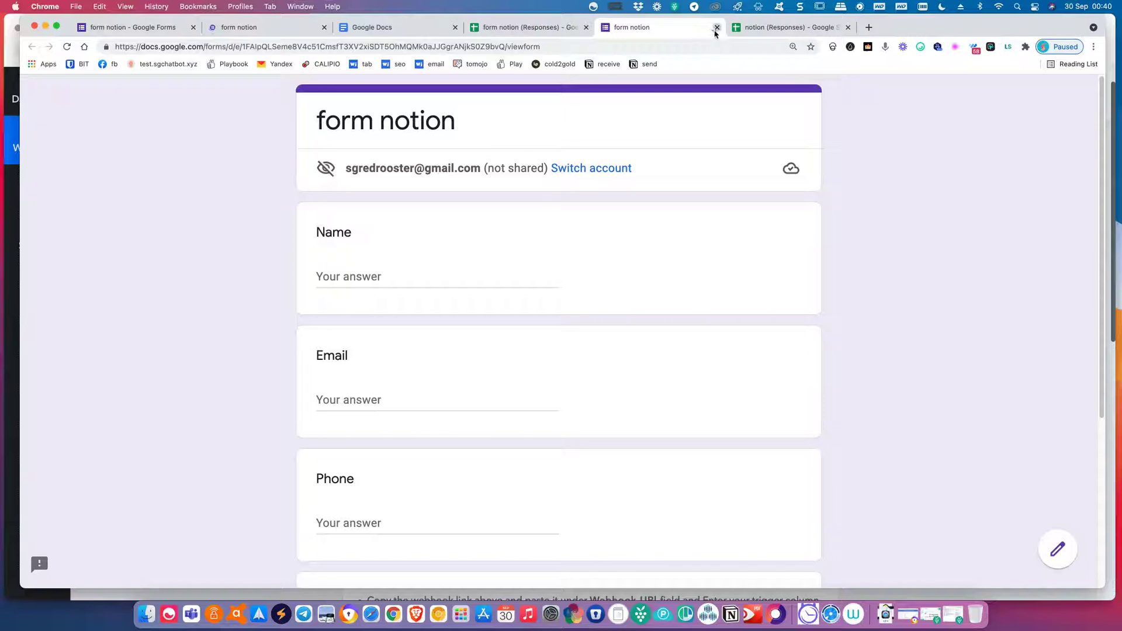
{"action": "left_click", "coordinate": [716, 27]}
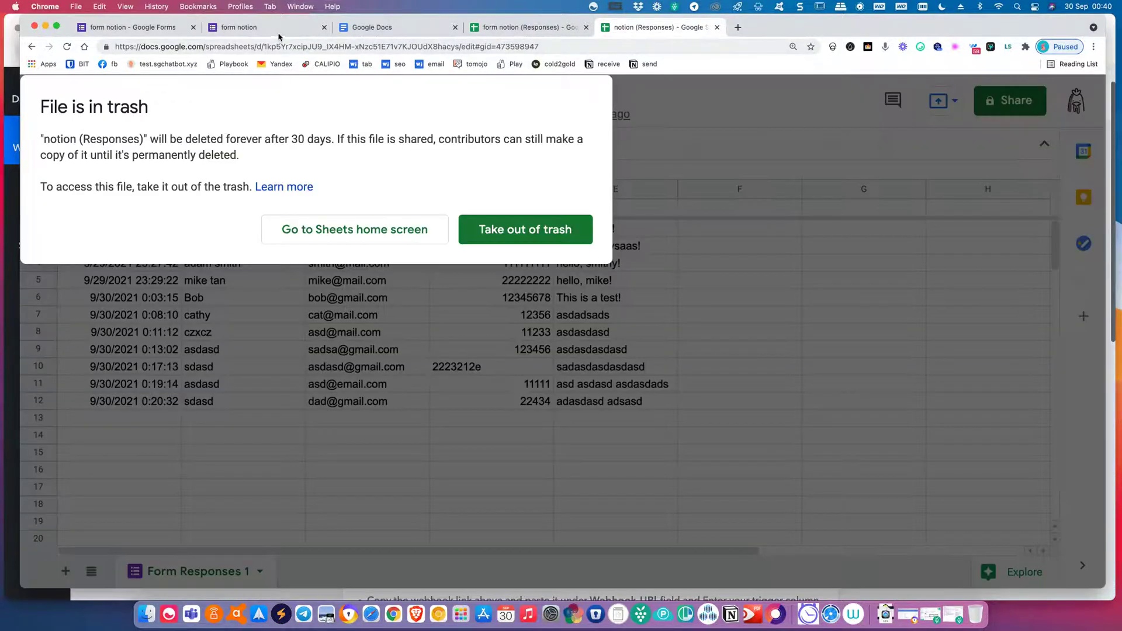
{"action": "left_click", "coordinate": [278, 30]}
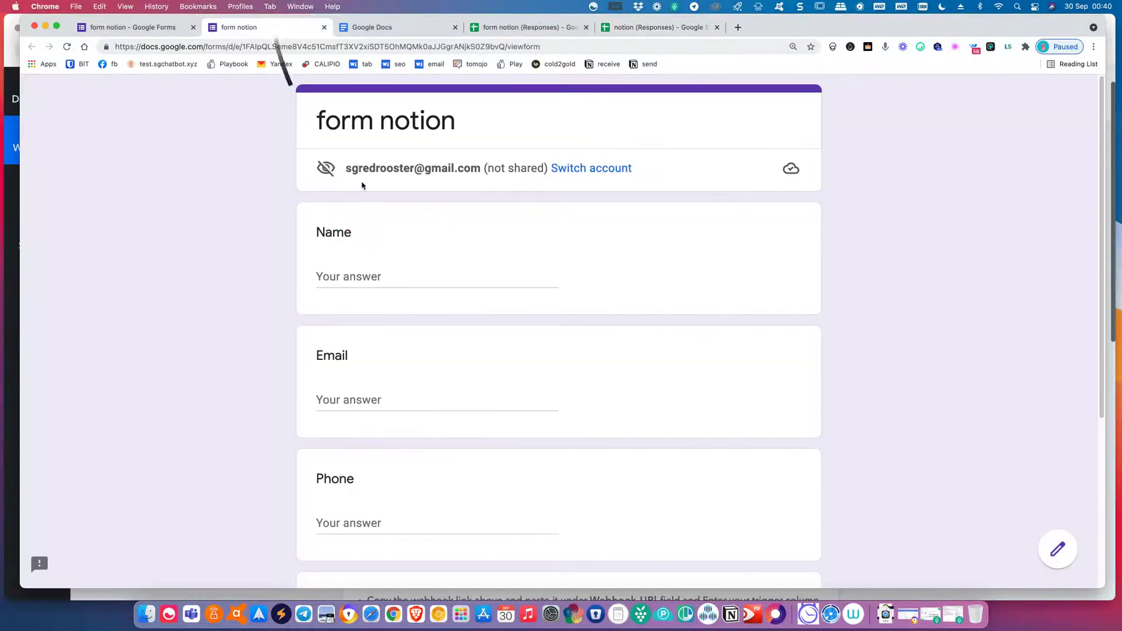
{"action": "left_click", "coordinate": [374, 27]}
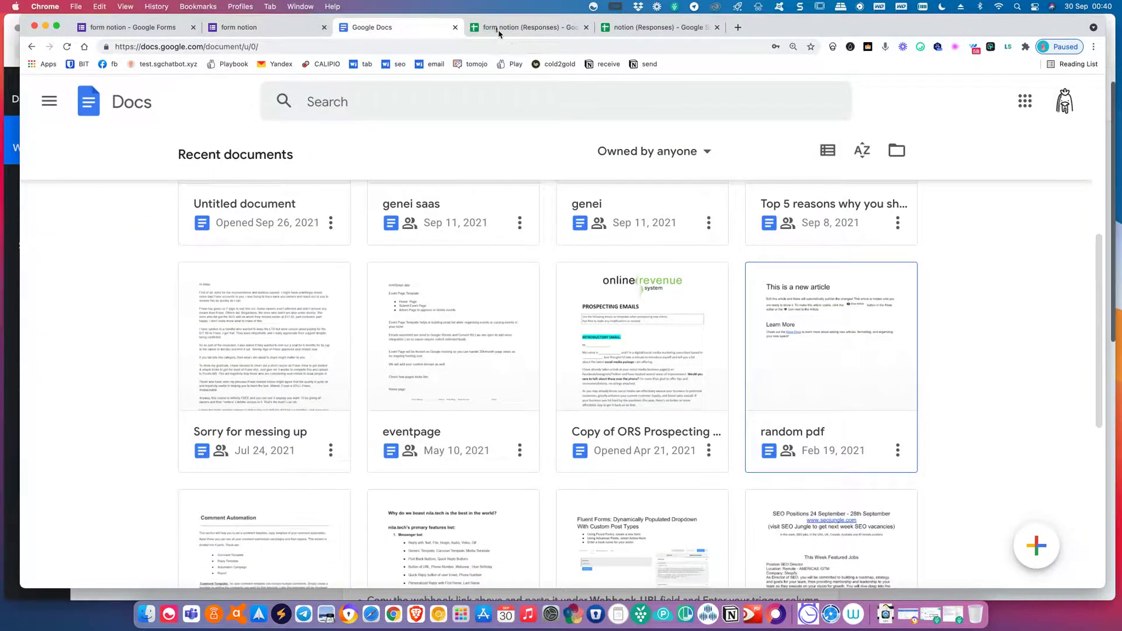
{"action": "left_click", "coordinate": [498, 33]}
{"action": "left_click", "coordinate": [278, 30]}
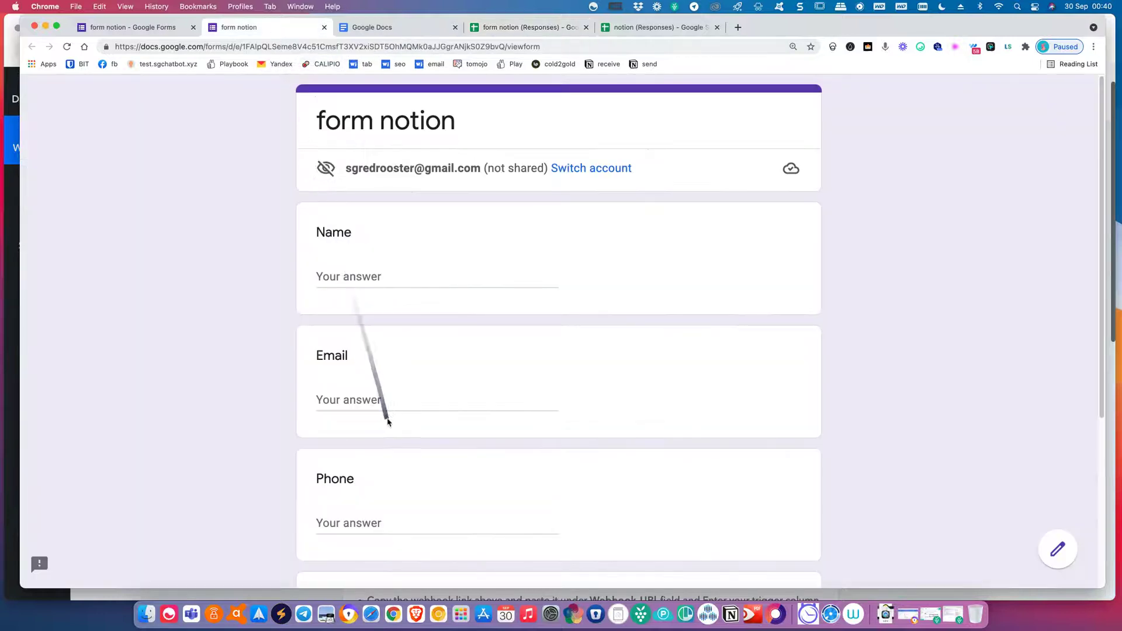
Fill in a test name, e-mail, phone and the message 'This is a test!', then submit.
{"action": "left_click", "coordinate": [388, 270]}
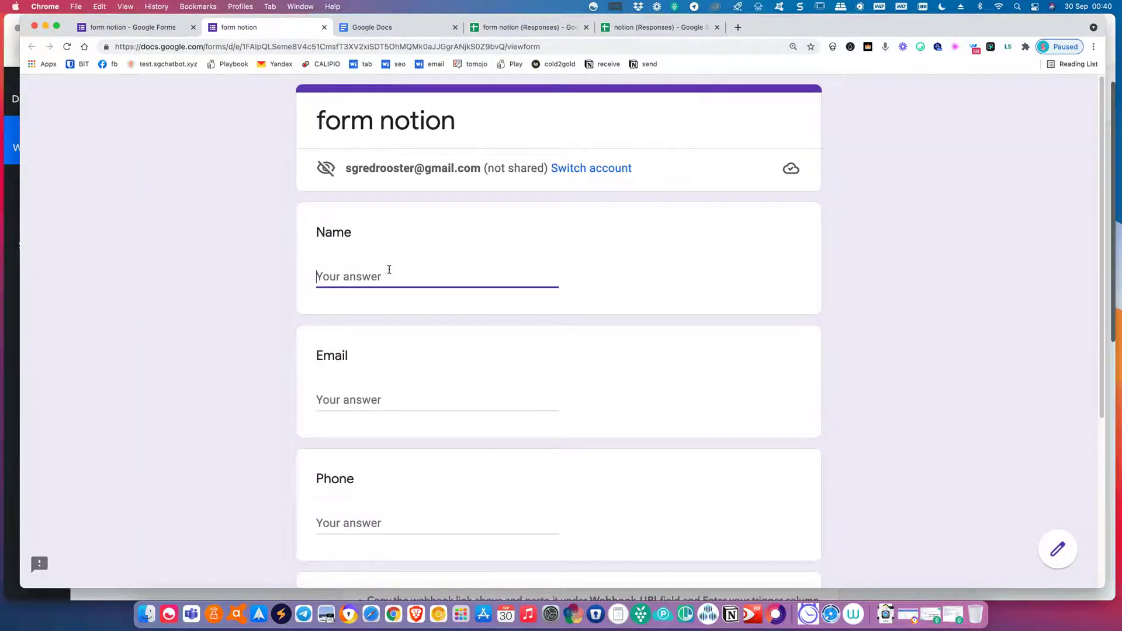
{"action": "type", "text": "Tester1"}
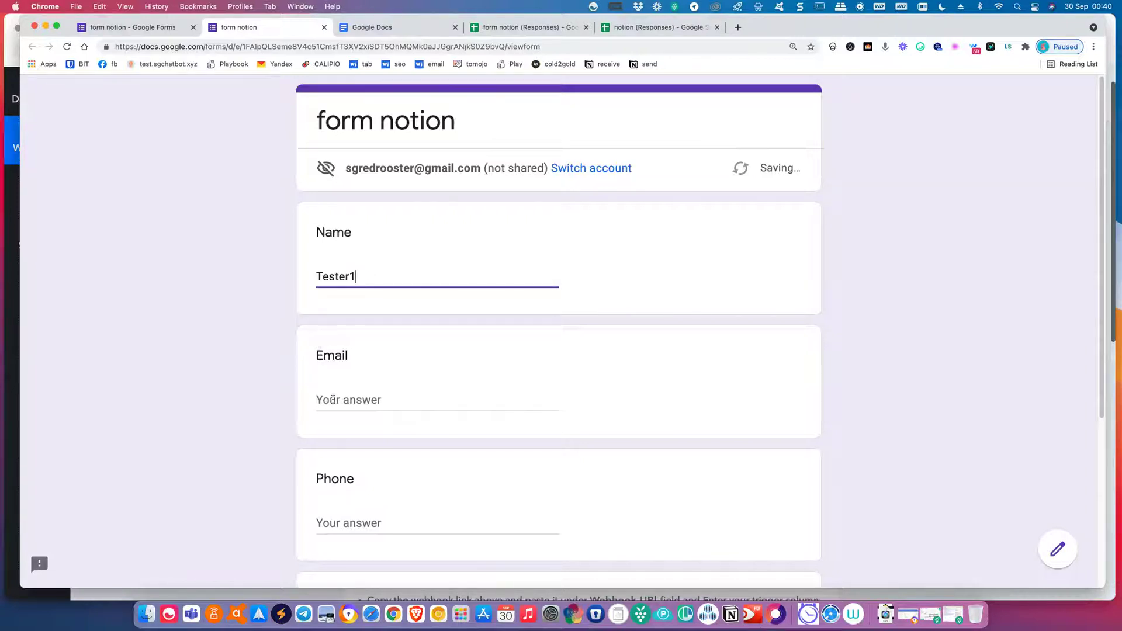
{"action": "left_click", "coordinate": [332, 400]}
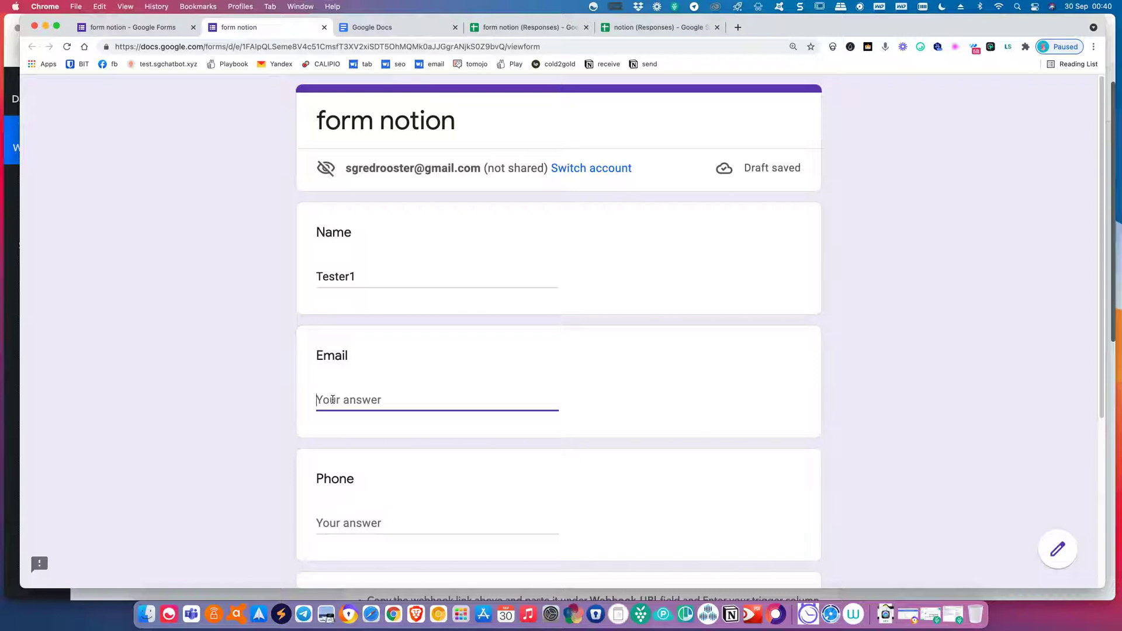
{"action": "type", "text": "test@gmail.com"}
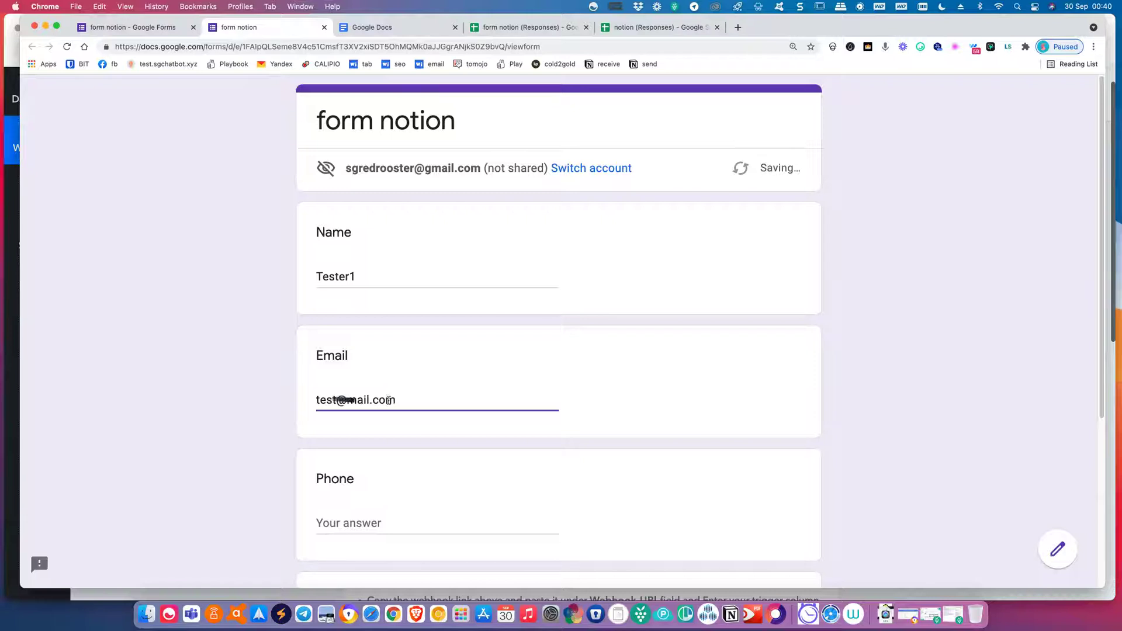
{"action": "scroll", "coordinate": [389, 401], "scroll_direction": "down", "scroll_amount": 4}
{"action": "left_click", "coordinate": [352, 314]}
{"action": "type", "text": "11"}
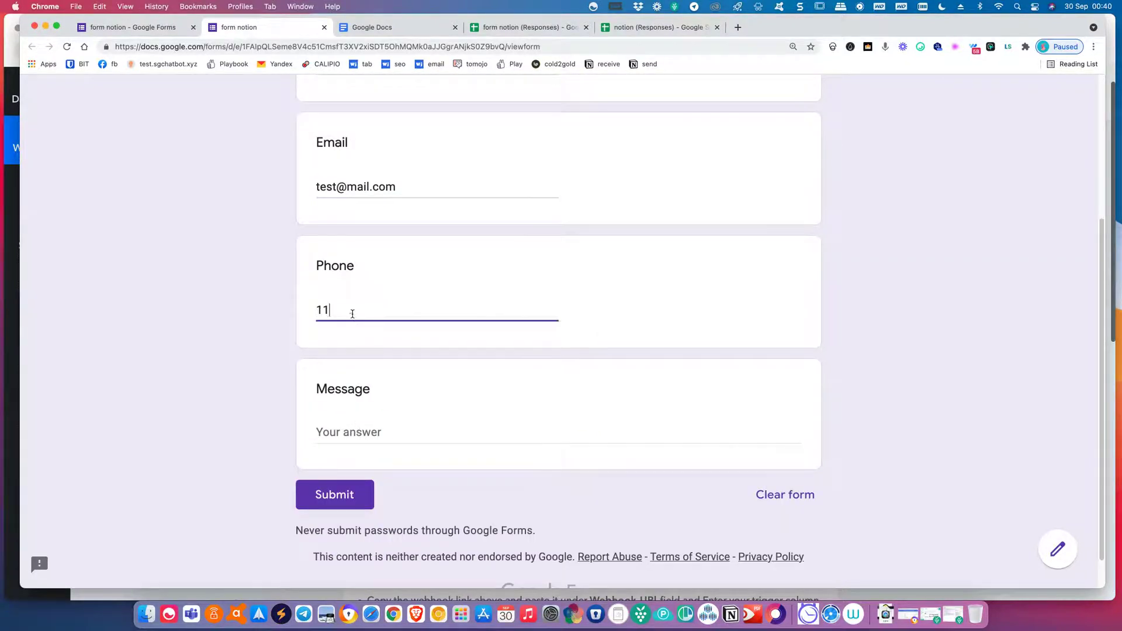
{"action": "type", "text": "111111"}
{"action": "left_click", "coordinate": [355, 438]}
{"action": "type", "text": "This is a test!"}
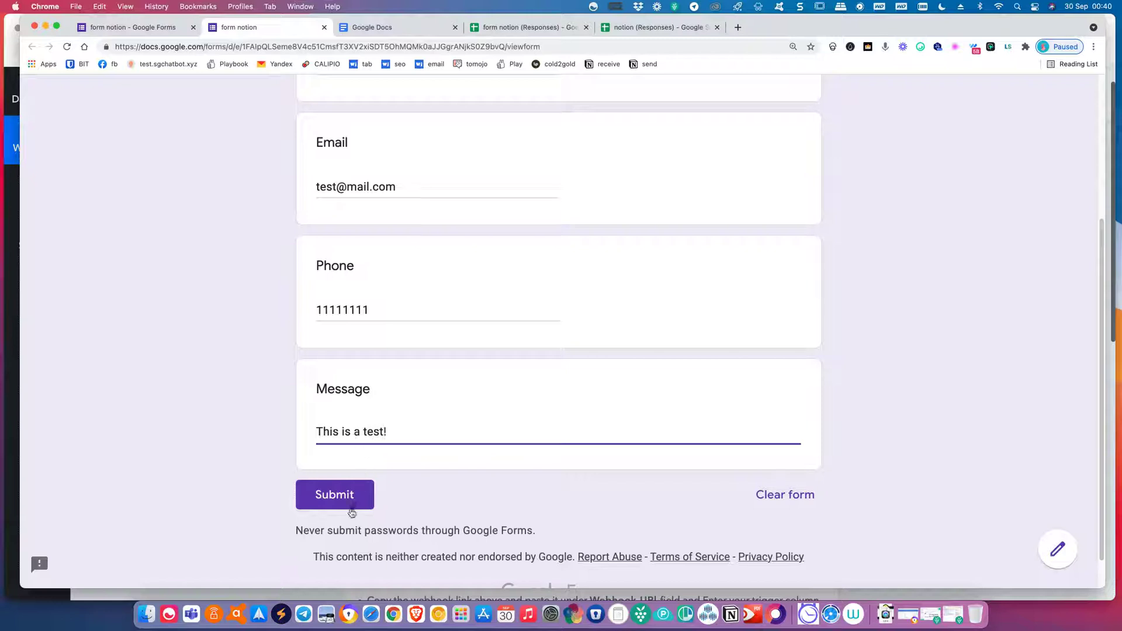
{"action": "left_click", "coordinate": [351, 509]}
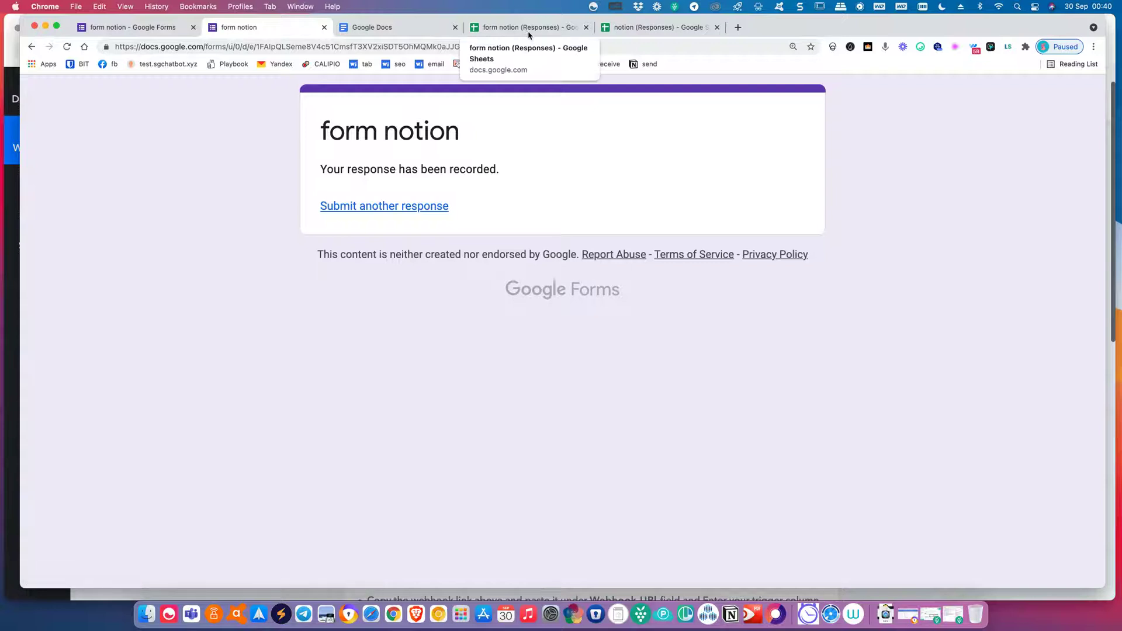
Check that row 2 of form notion (Responses) holds the submitted test response.
{"action": "left_click", "coordinate": [528, 32]}
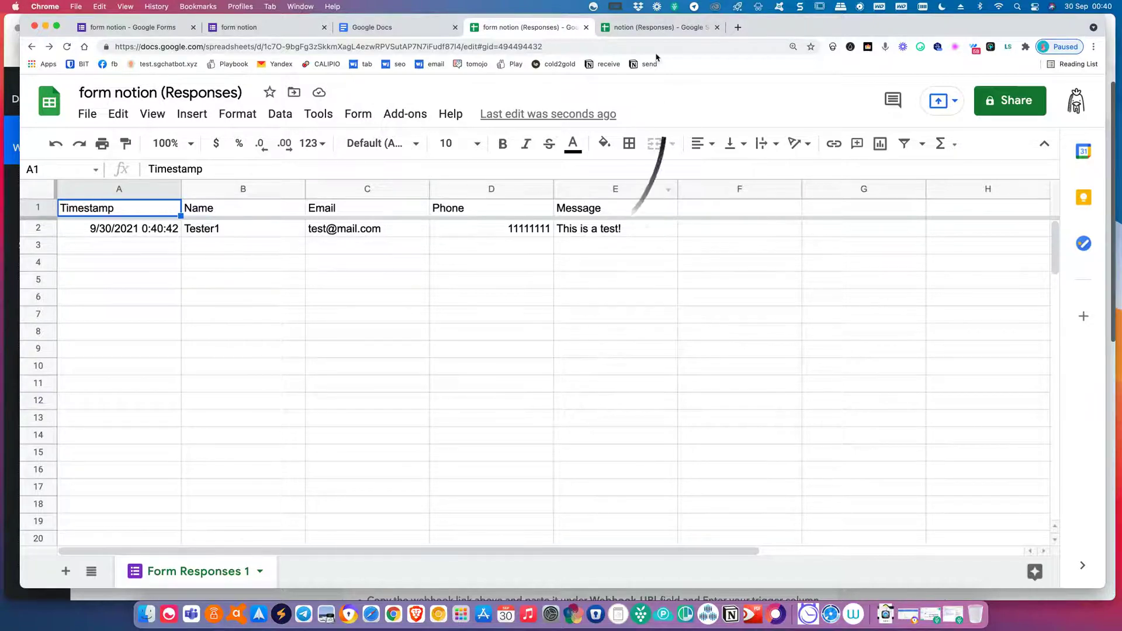
{"action": "left_click", "coordinate": [657, 29]}
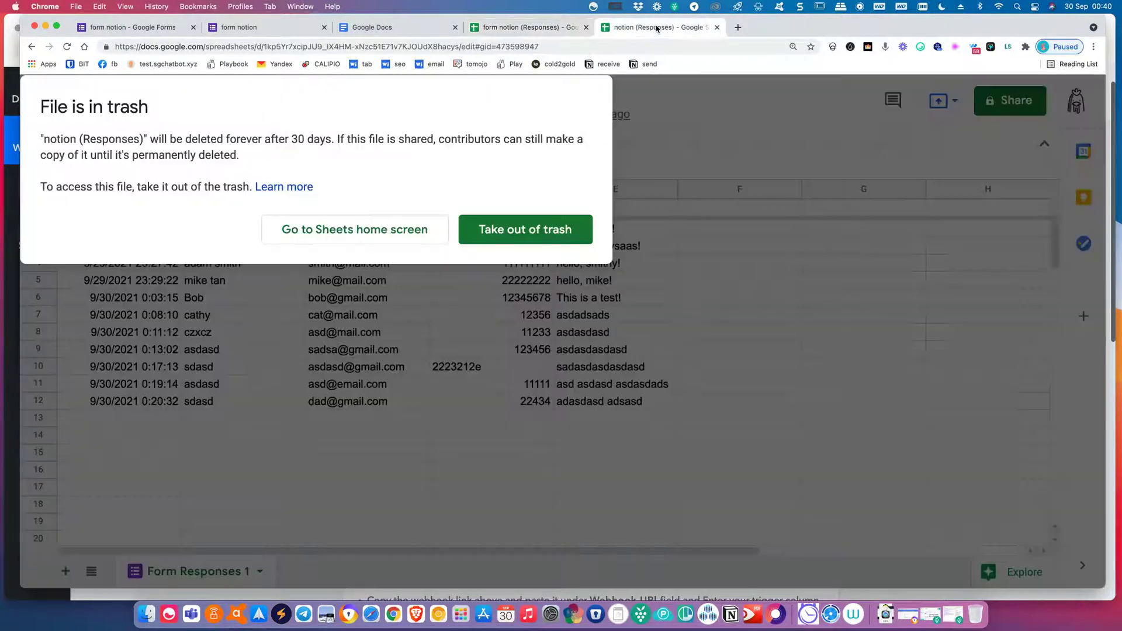
{"action": "left_click", "coordinate": [538, 33]}
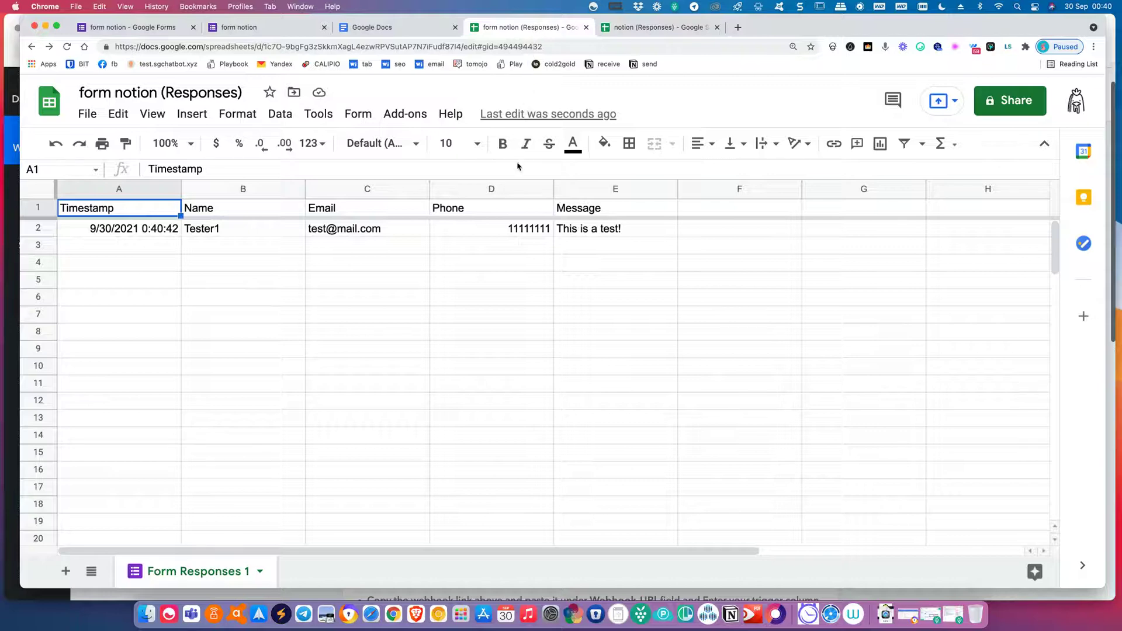
{"action": "left_click", "coordinate": [396, 33]}
{"action": "left_click", "coordinate": [295, 26]}
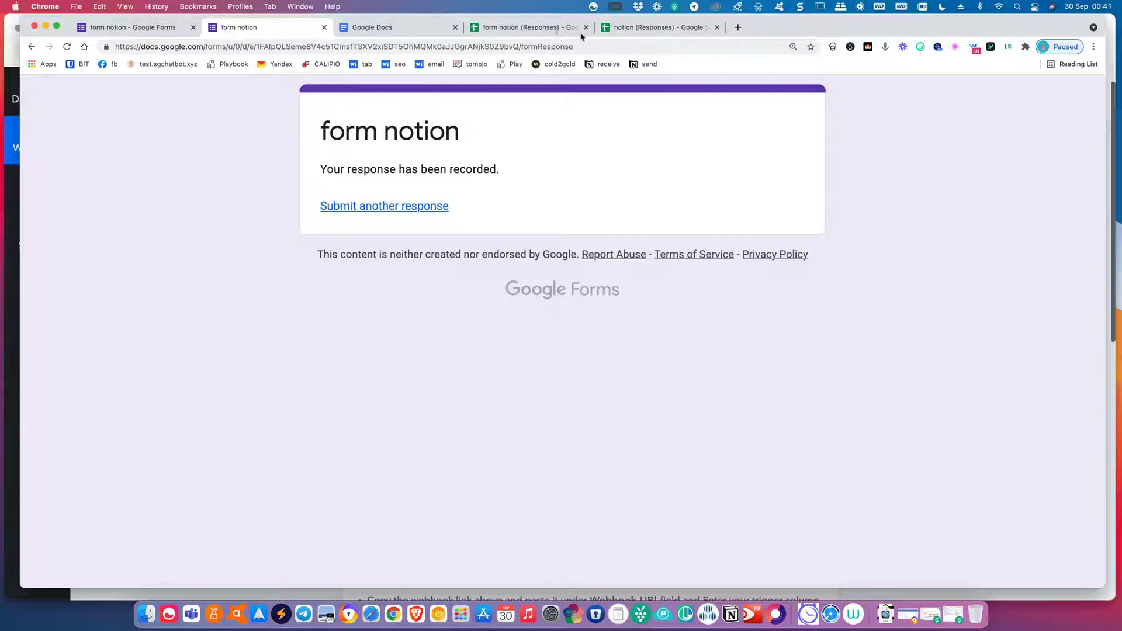
{"action": "left_click", "coordinate": [551, 30]}
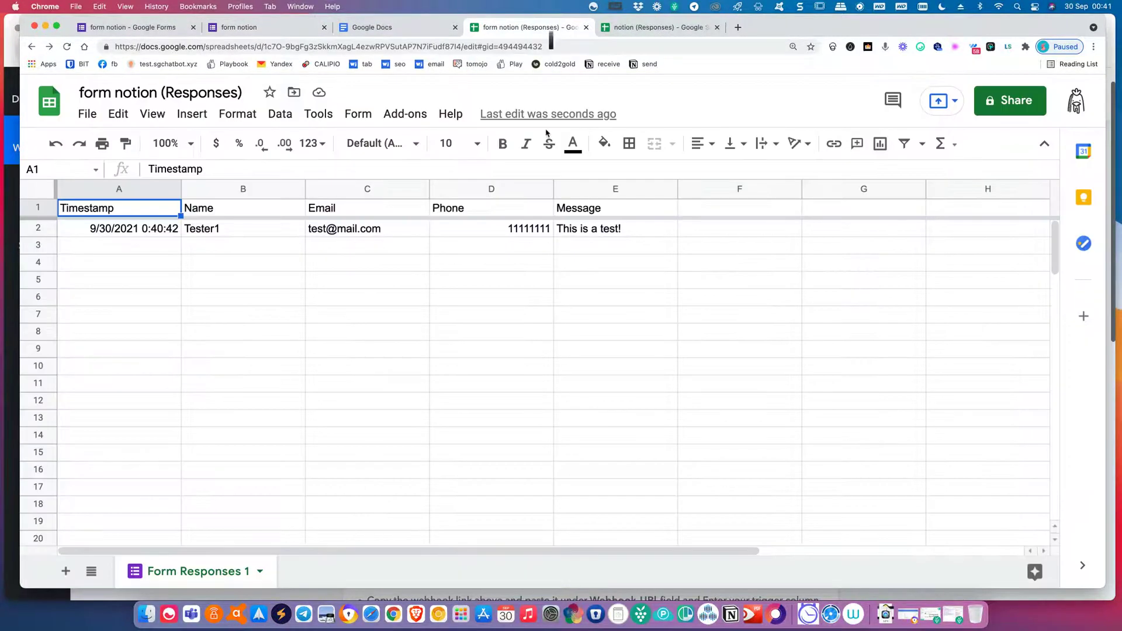
Open Add-ons > Pabbly Connect Webhooks > Initial Setup.
{"action": "left_click", "coordinate": [416, 120]}
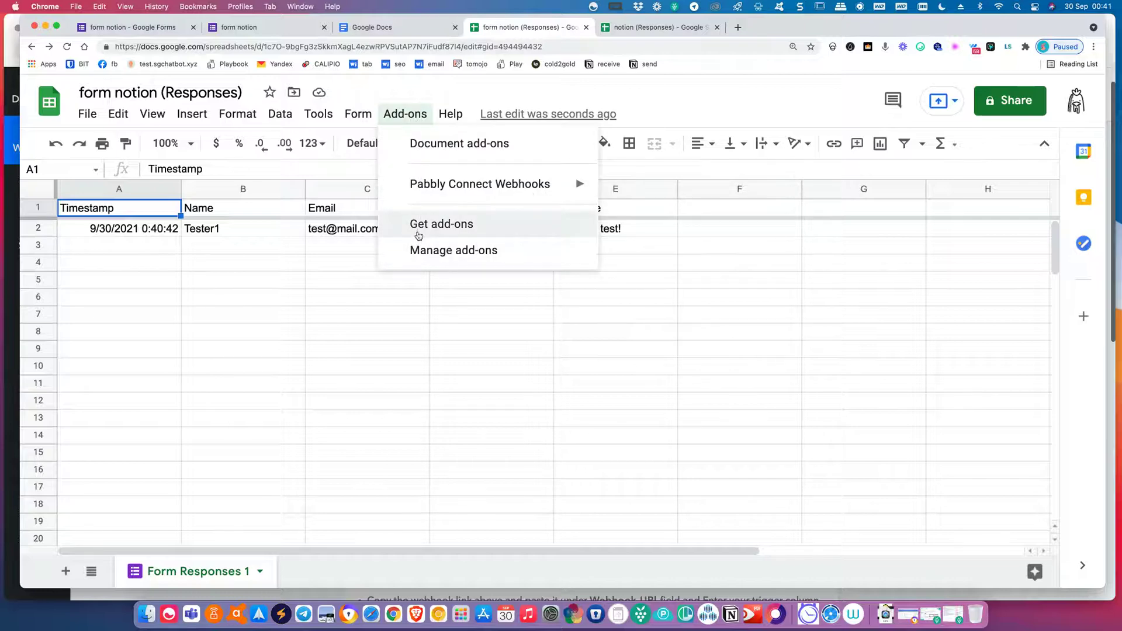
{"action": "mouse_move", "coordinate": [447, 191]}
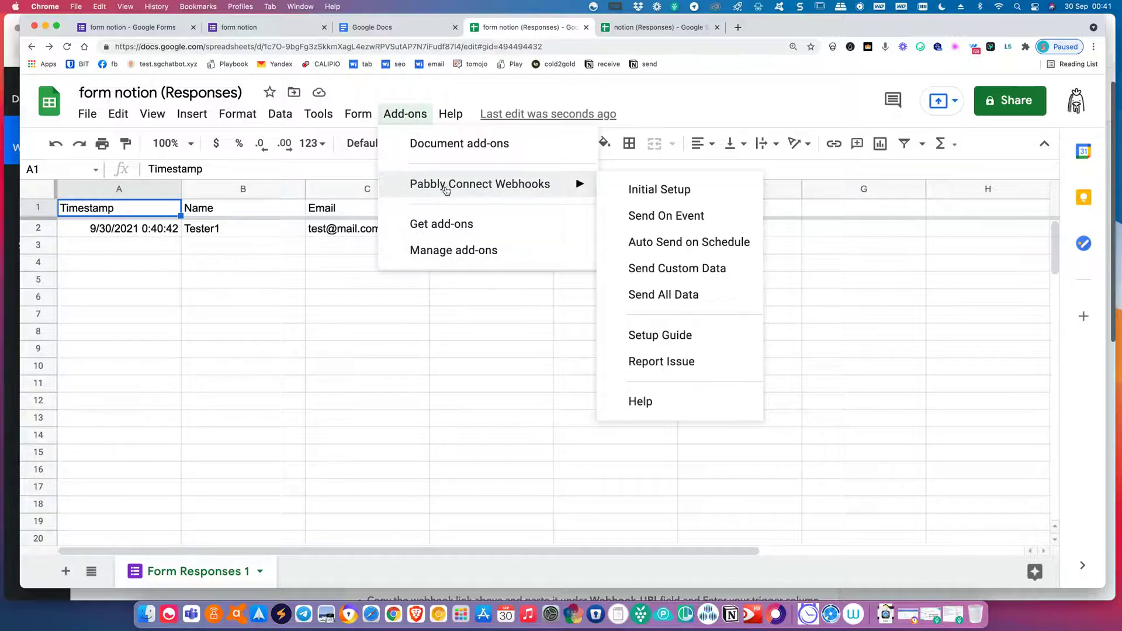
{"action": "left_click", "coordinate": [622, 191]}
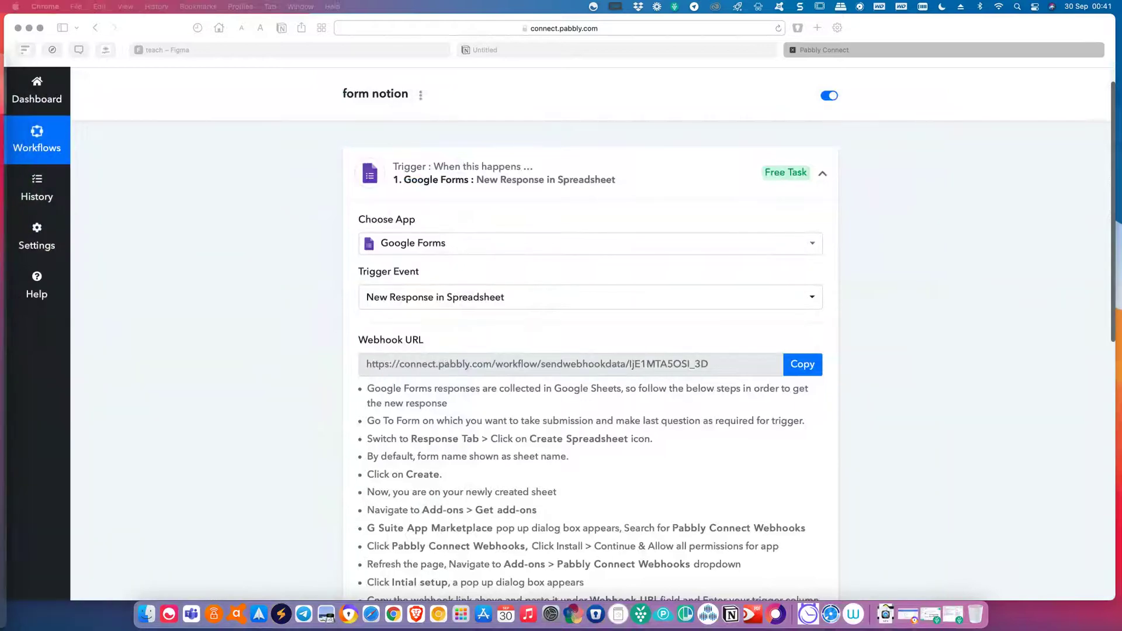
Copy the Google Forms trigger's Webhook URL in Pabbly Connect.
{"action": "left_click_drag", "start_coordinate": [816, 142], "coordinate": [788, 227]}
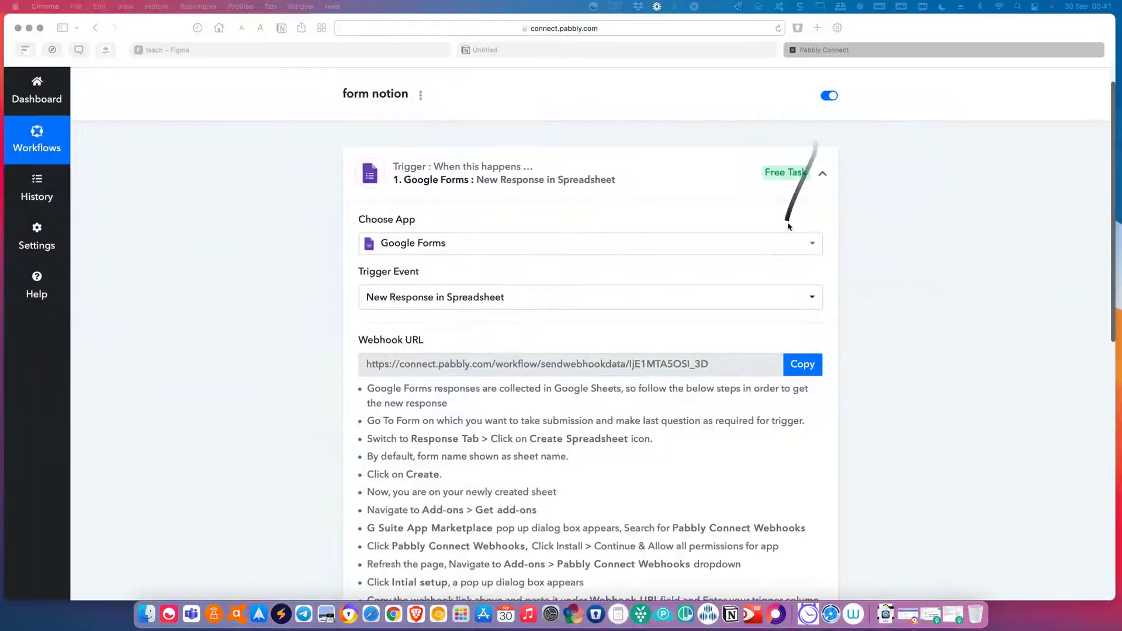
{"action": "scroll", "coordinate": [805, 407], "scroll_direction": "down", "scroll_amount": 10}
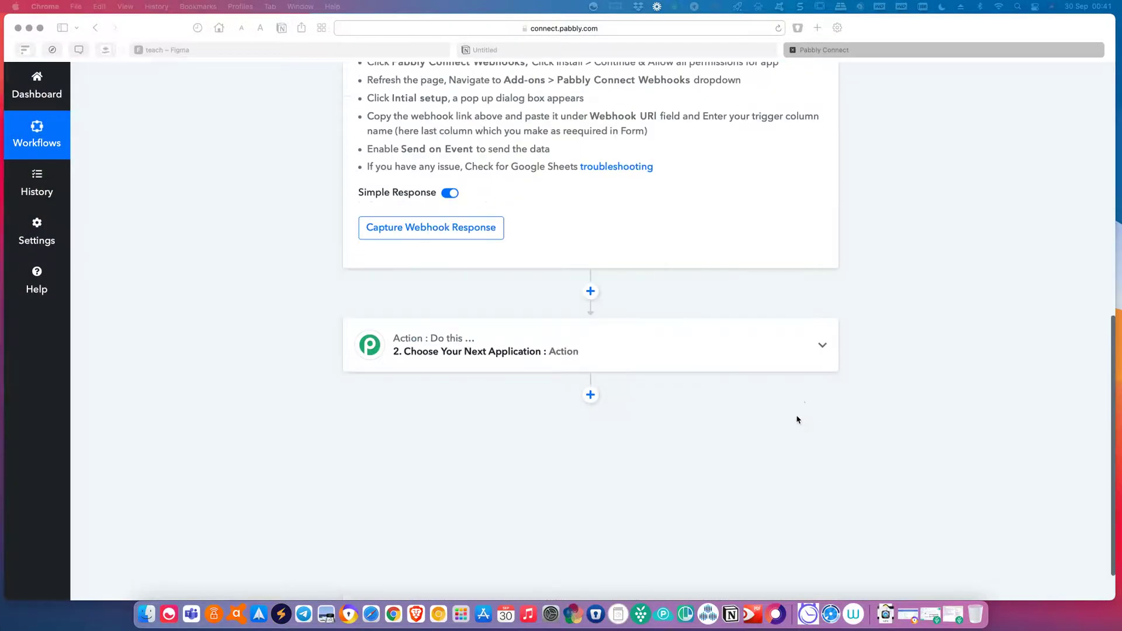
{"action": "scroll", "coordinate": [797, 419], "scroll_direction": "up", "scroll_amount": 5}
{"action": "scroll", "coordinate": [668, 345], "scroll_direction": "down", "scroll_amount": 2}
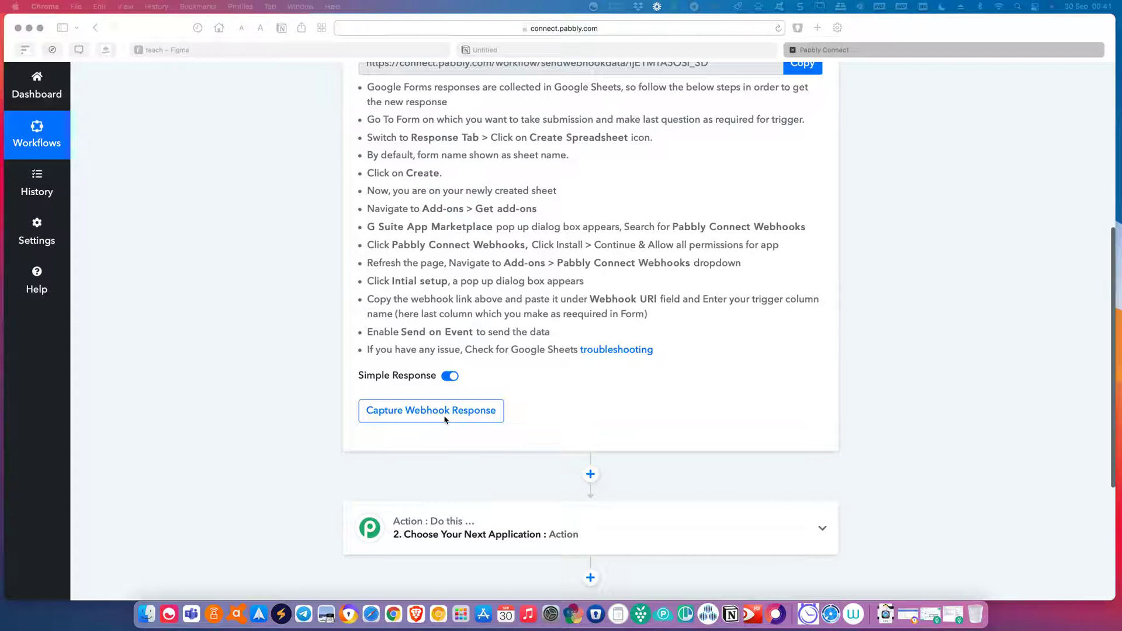
{"action": "scroll", "coordinate": [445, 420], "scroll_direction": "up", "scroll_amount": 1}
{"action": "scroll", "coordinate": [445, 419], "scroll_direction": "up", "scroll_amount": 1}
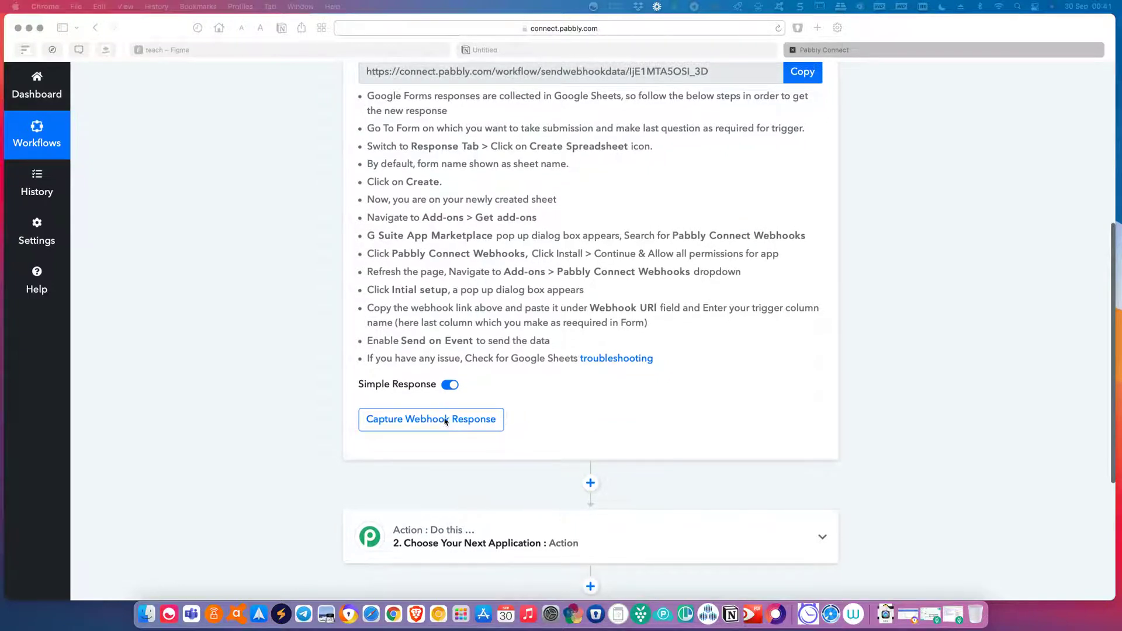
{"action": "scroll", "coordinate": [445, 420], "scroll_direction": "up", "scroll_amount": 5}
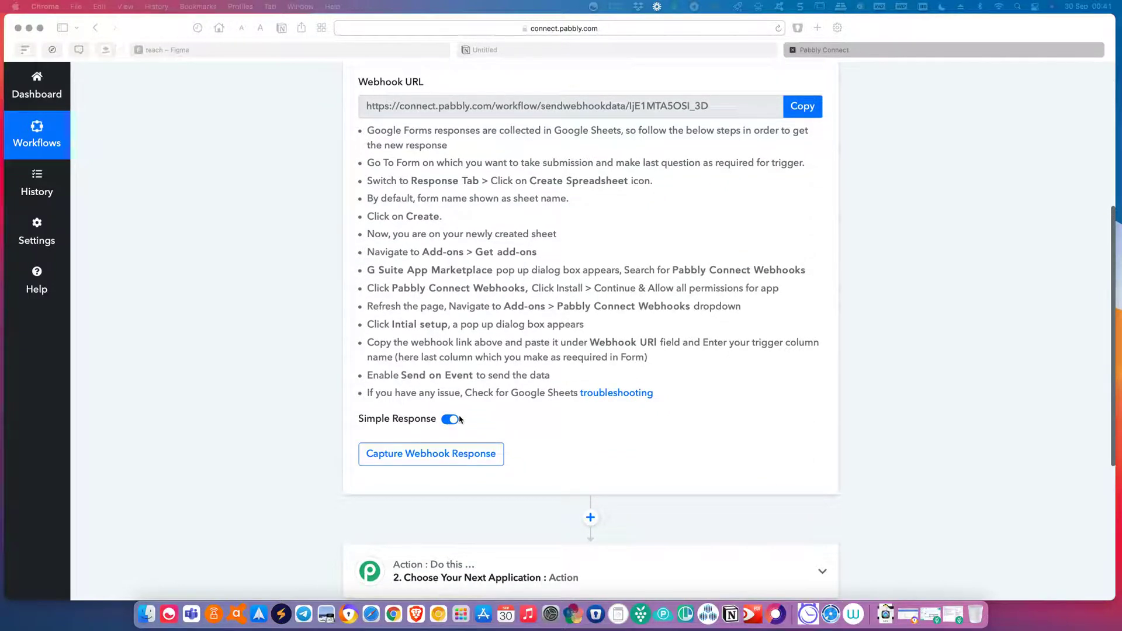
{"action": "left_click", "coordinate": [802, 109]}
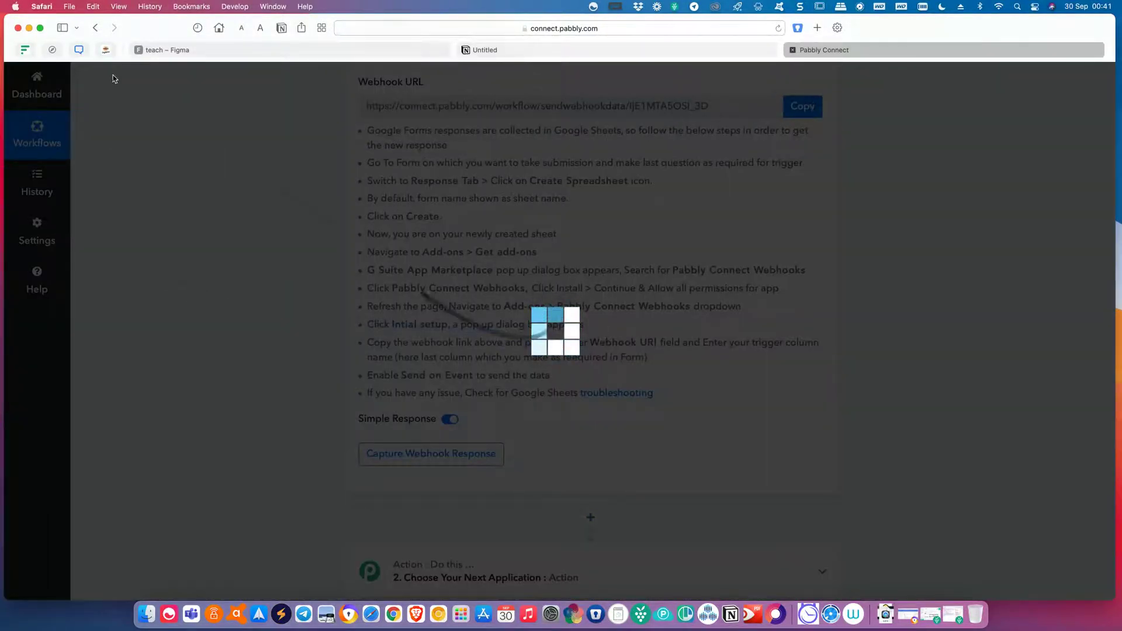
Paste the Pabbly webhook URL, set Trigger Column to E, and send test row data.
{"action": "key", "text": "super+Tab"}
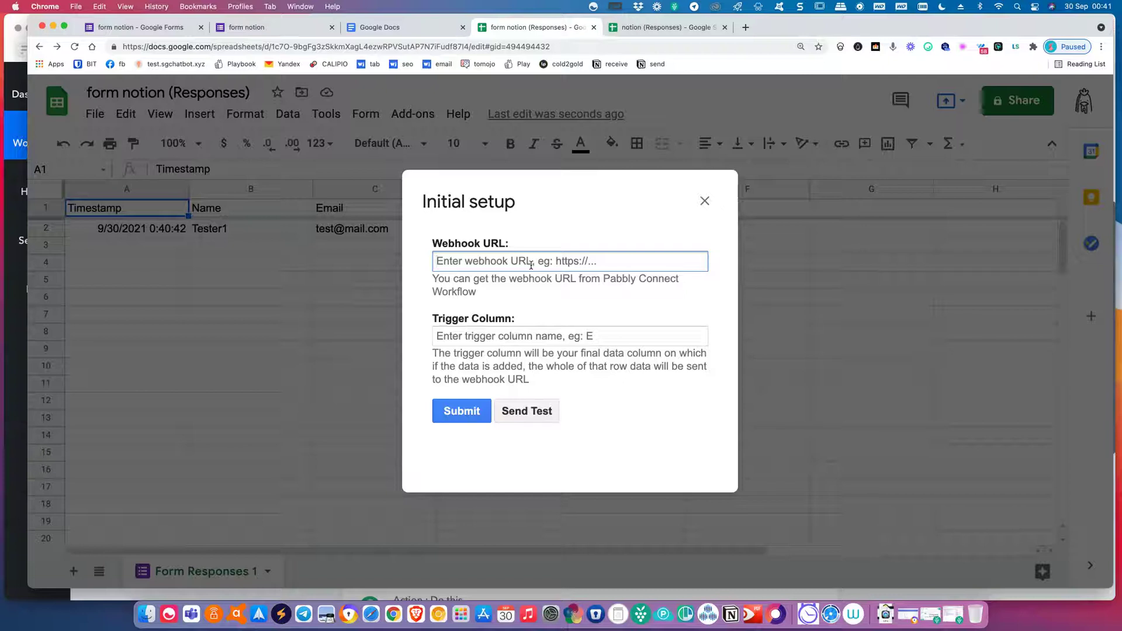
{"action": "key", "text": "super+v"}
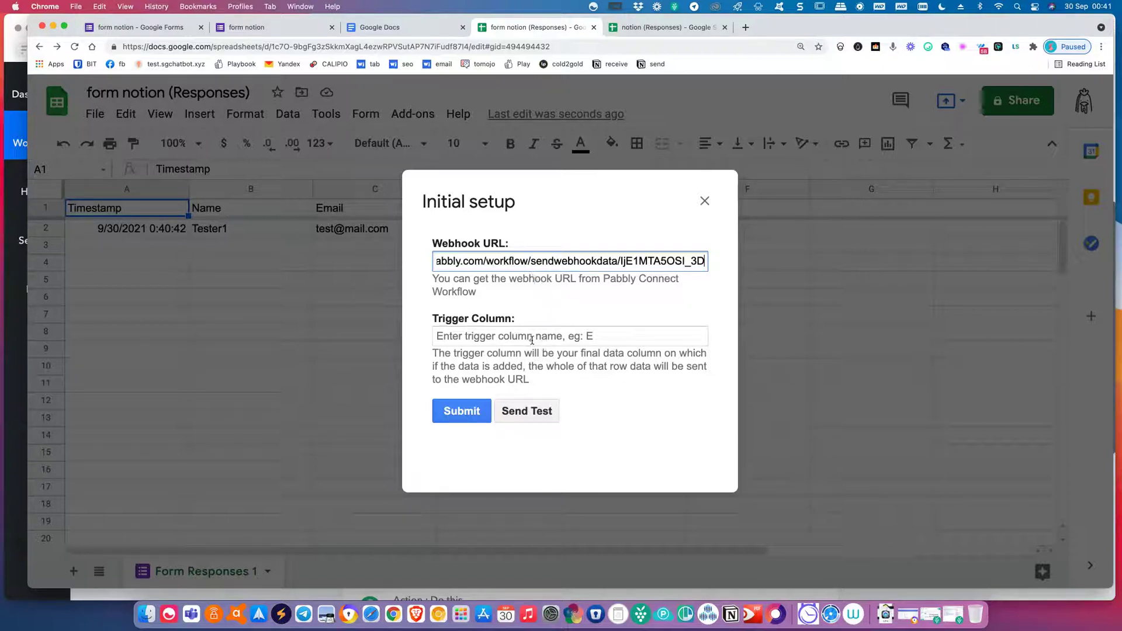
{"action": "left_click", "coordinate": [532, 340]}
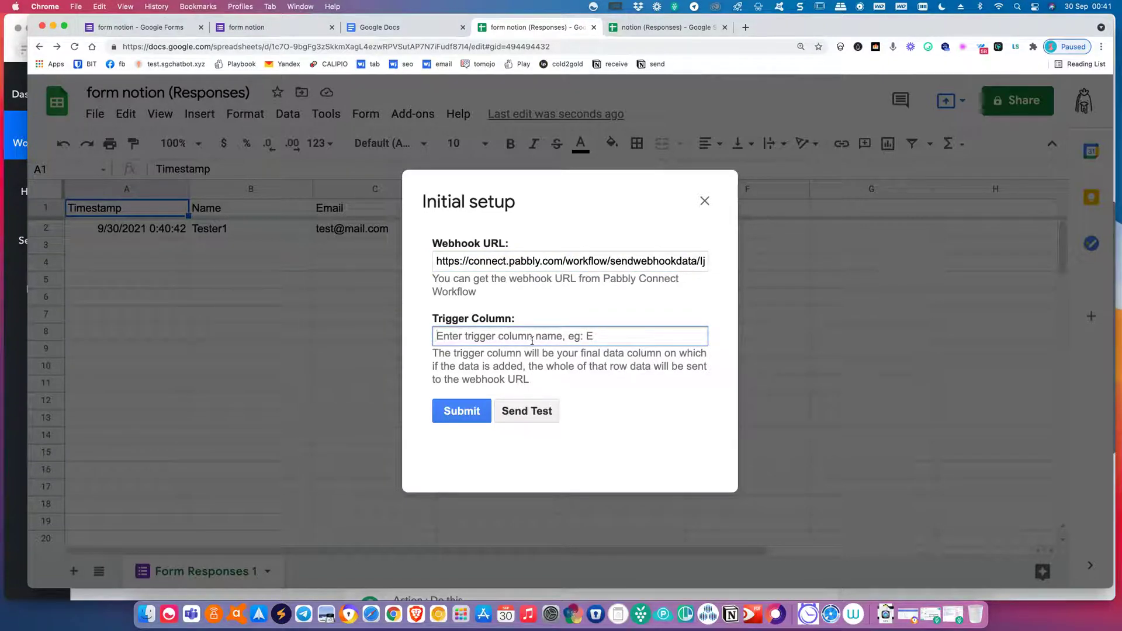
{"action": "type", "text": "E"}
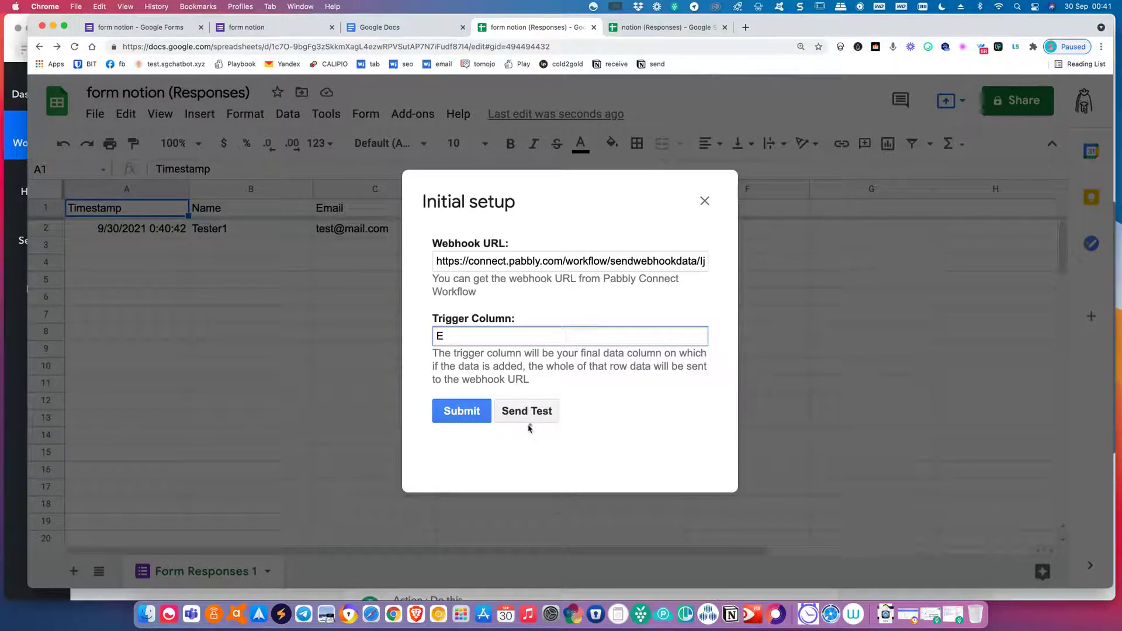
{"action": "left_click", "coordinate": [526, 419]}
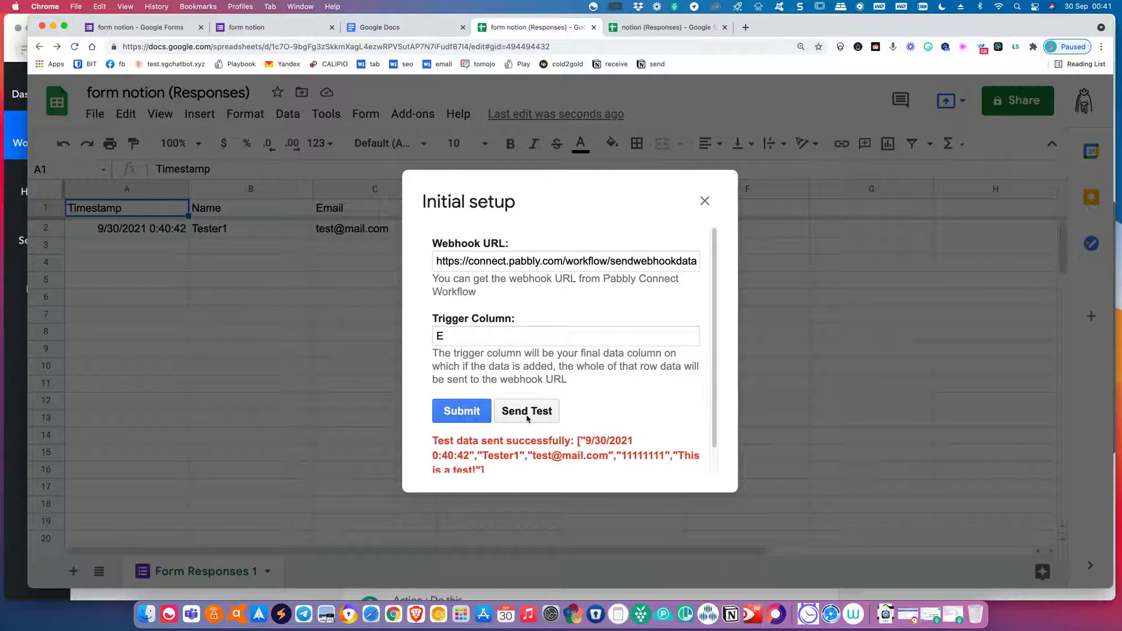
{"action": "scroll", "coordinate": [555, 409], "scroll_direction": "down", "scroll_amount": 1}
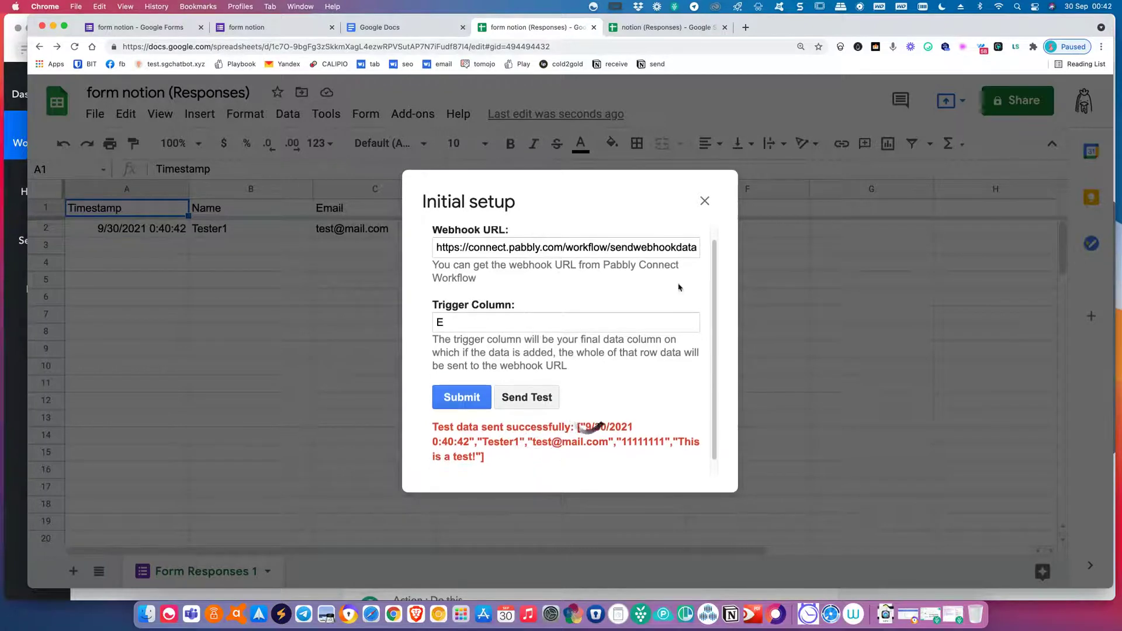
{"action": "left_click", "coordinate": [656, 30]}
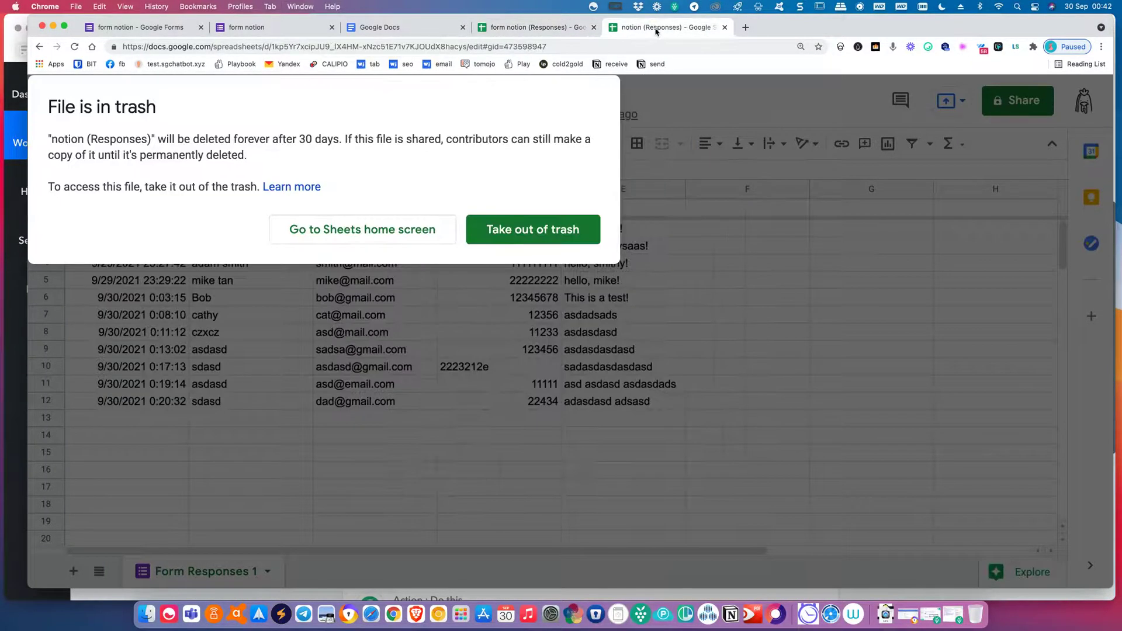
Confirm Pabbly received the test row (RowIndex 2), then submit the Sheets webhook setup.
{"action": "left_click", "coordinate": [537, 30]}
{"action": "key", "text": "ctrl+Right"}
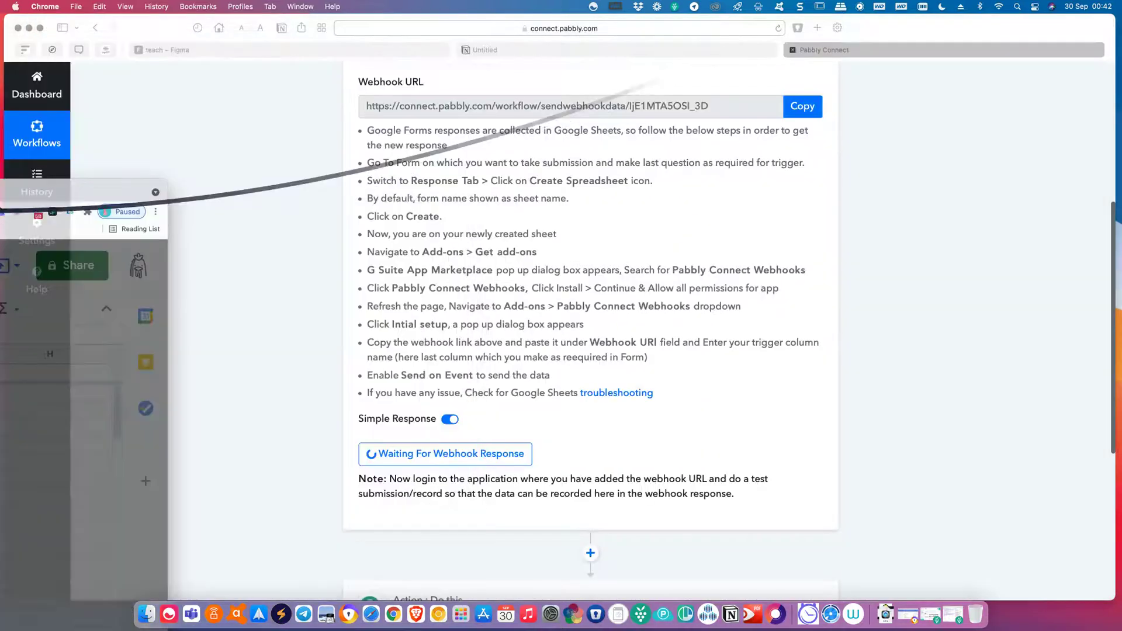
{"action": "scroll", "coordinate": [480, 441], "scroll_direction": "down", "scroll_amount": 3}
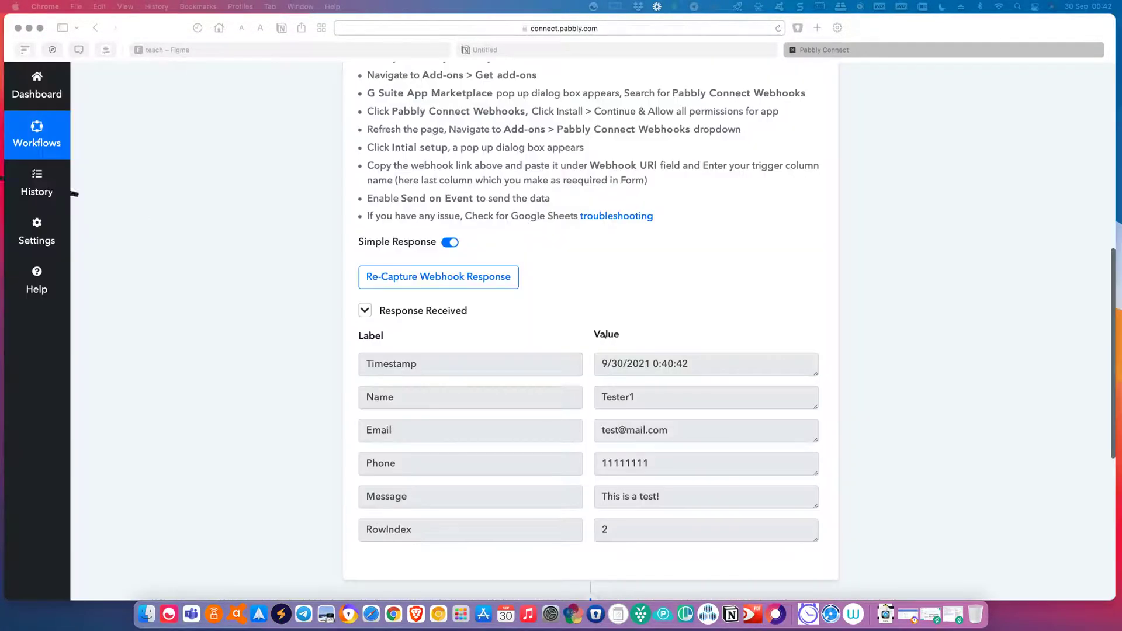
{"action": "scroll", "coordinate": [706, 424], "scroll_direction": "down", "scroll_amount": 2}
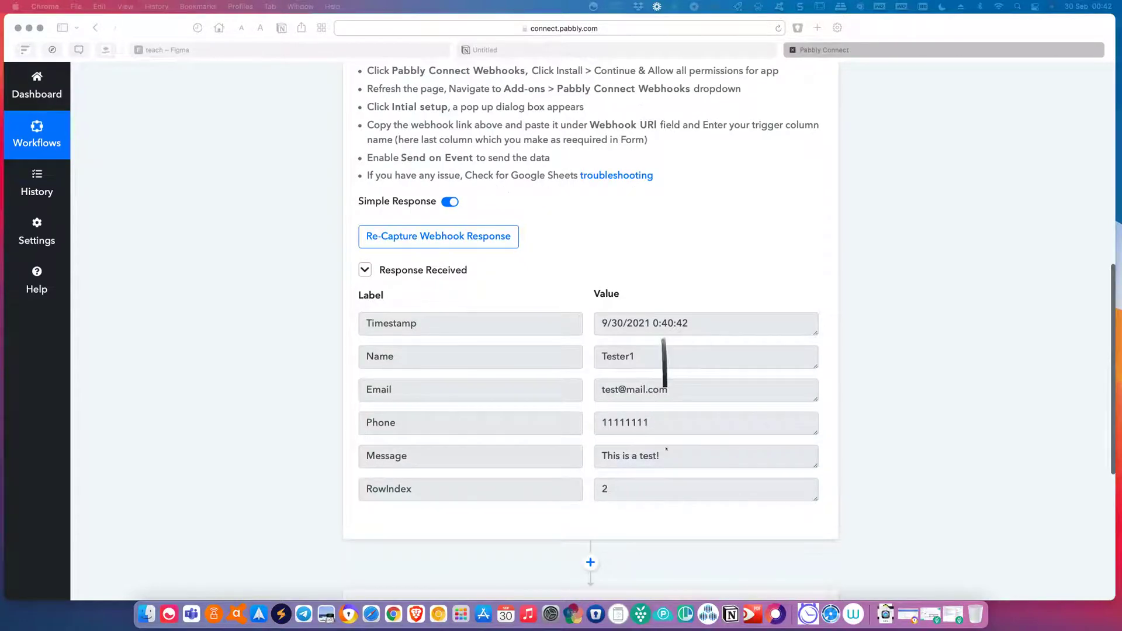
{"action": "scroll", "coordinate": [666, 448], "scroll_direction": "down", "scroll_amount": 5}
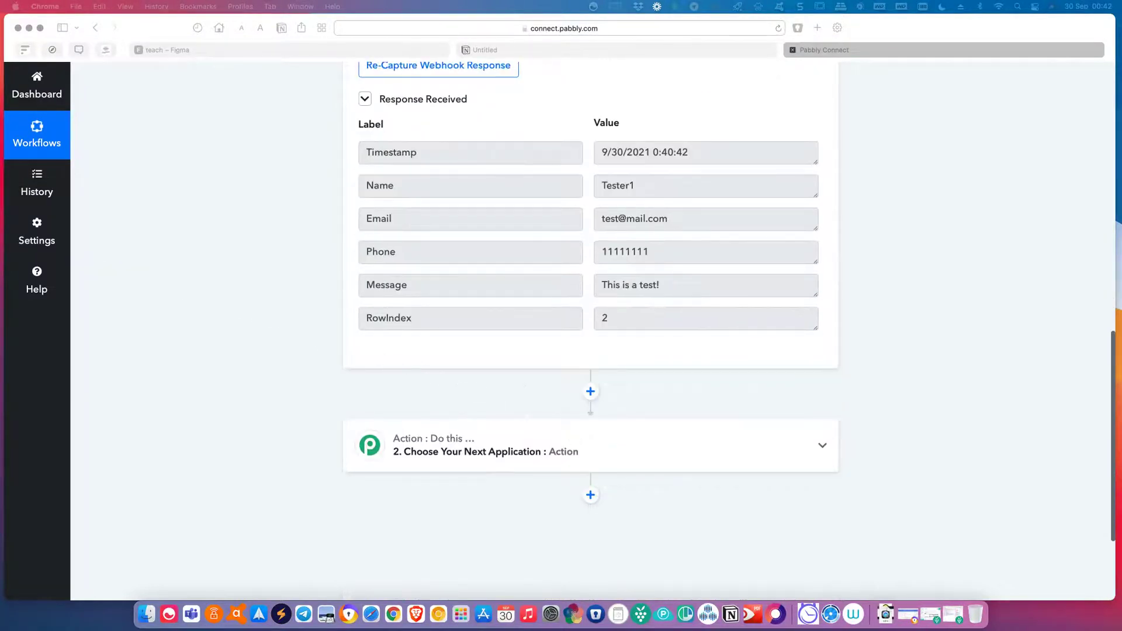
{"action": "left_click_drag", "start_coordinate": [0, 108], "coordinate": [730, 25]}
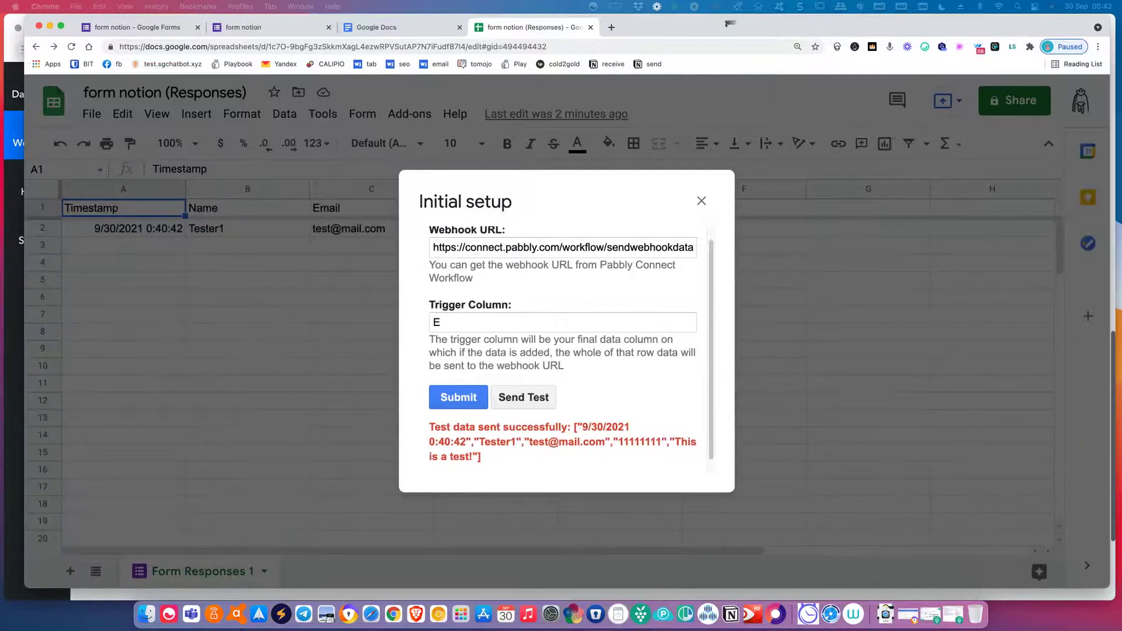
{"action": "left_click", "coordinate": [469, 402]}
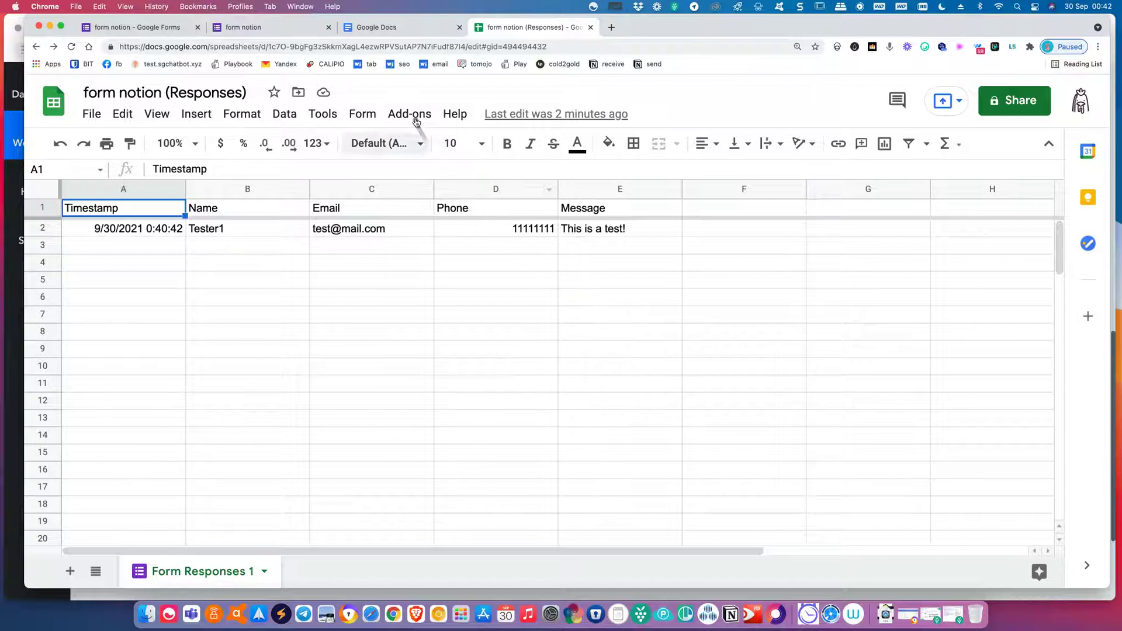
Enable Pabbly Connect Webhooks > Send On Event so new responses are sent automatically.
{"action": "left_click", "coordinate": [416, 121]}
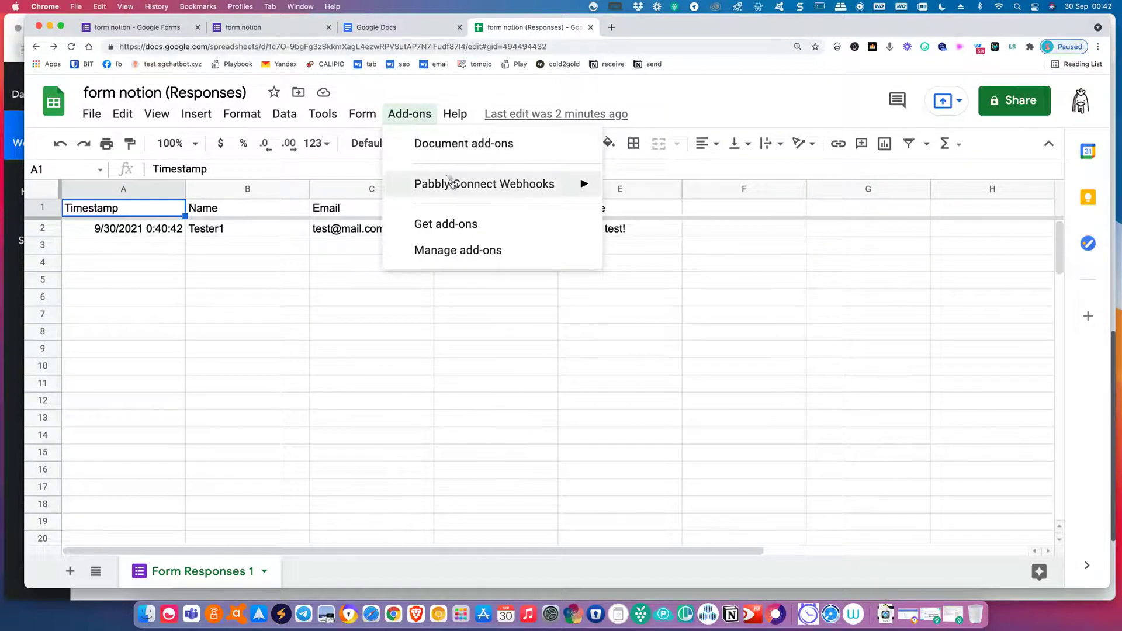
{"action": "mouse_move", "coordinate": [475, 182]}
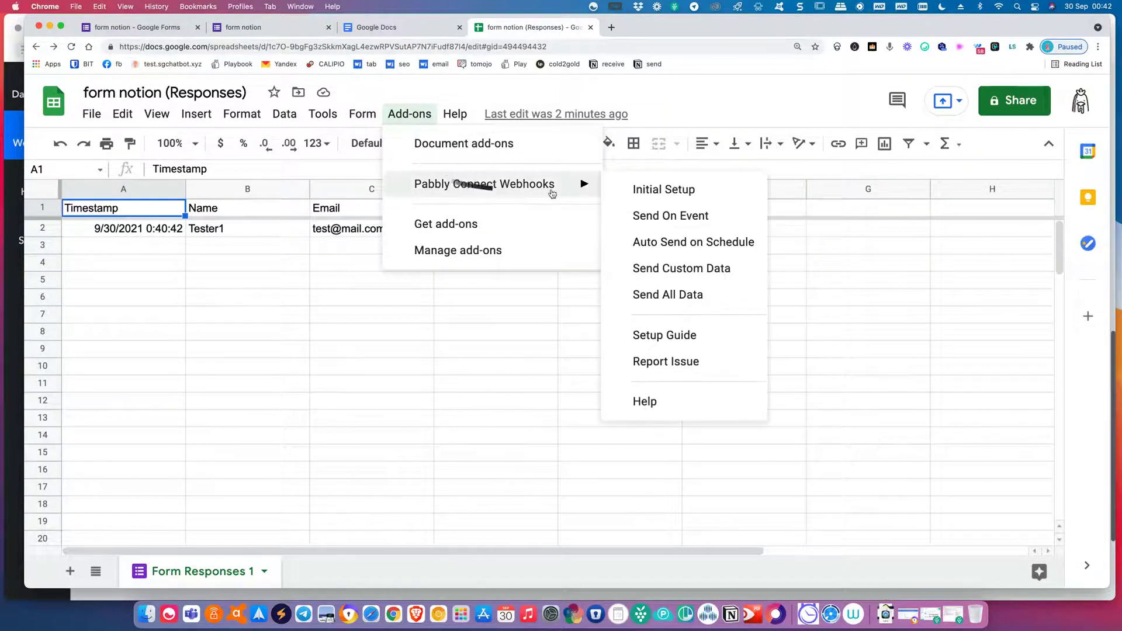
{"action": "left_click", "coordinate": [622, 223]}
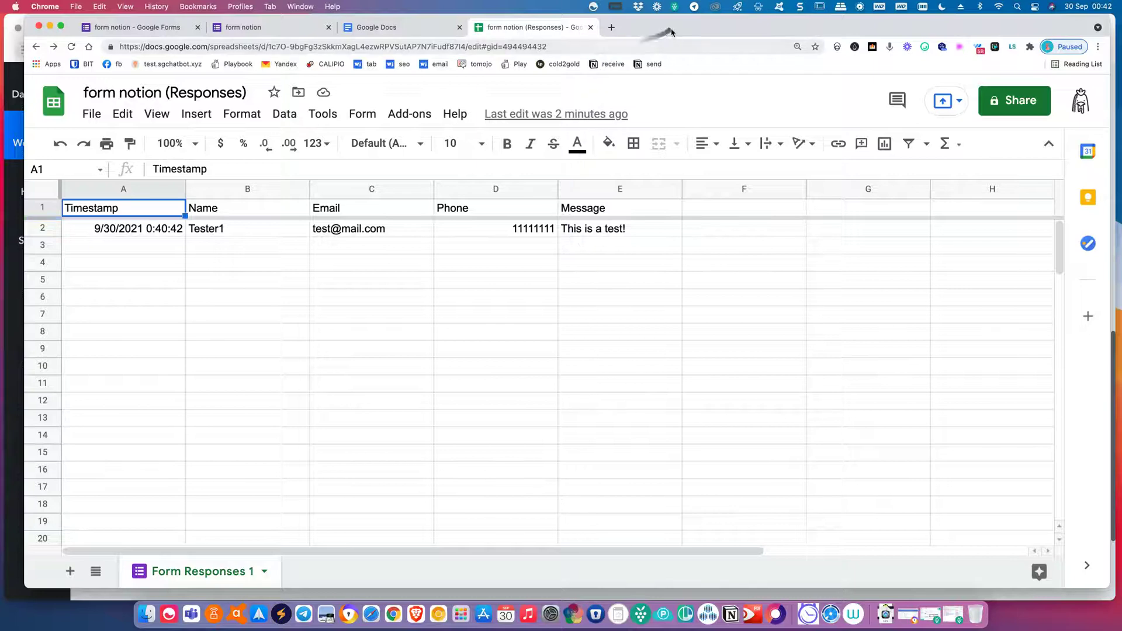
Move the Sheets window out of view to reveal the Pabbly Connect workflow.
{"action": "left_click_drag", "start_coordinate": [643, 28], "coordinate": [767, 171]}
{"action": "left_click_drag", "start_coordinate": [755, 126], "coordinate": [1, 139]}
{"action": "left_click_drag", "start_coordinate": [1, 69], "coordinate": [0, 66]}
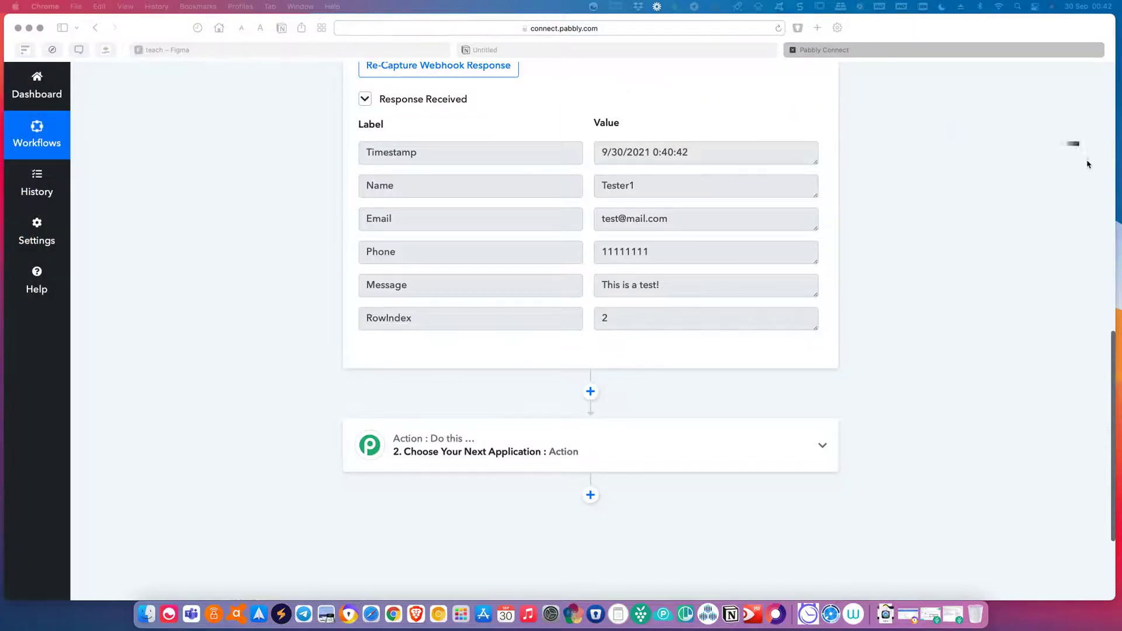
Review the trigger setup and captured response, then return to the teach whiteboard in Figma.
{"action": "scroll", "coordinate": [980, 239], "scroll_direction": "up", "scroll_amount": 1}
{"action": "scroll", "coordinate": [980, 241], "scroll_direction": "up", "scroll_amount": 6}
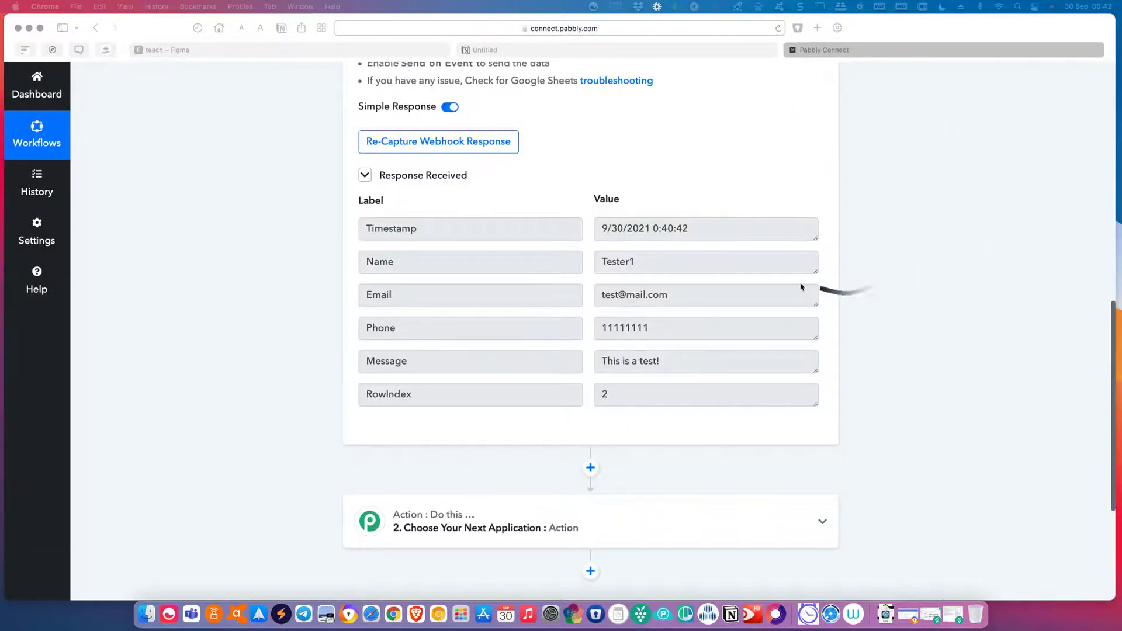
{"action": "scroll", "coordinate": [784, 299], "scroll_direction": "up", "scroll_amount": 1}
{"action": "scroll", "coordinate": [764, 306], "scroll_direction": "down", "scroll_amount": 7}
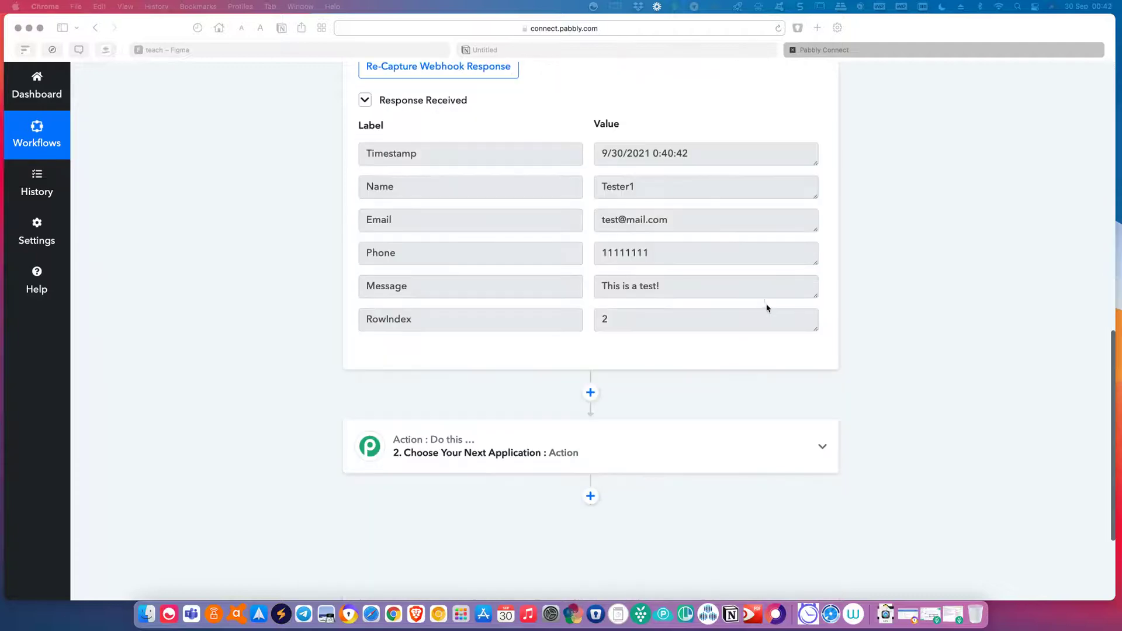
{"action": "scroll", "coordinate": [759, 315], "scroll_direction": "up", "scroll_amount": 9}
{"action": "scroll", "coordinate": [734, 359], "scroll_direction": "up", "scroll_amount": 5}
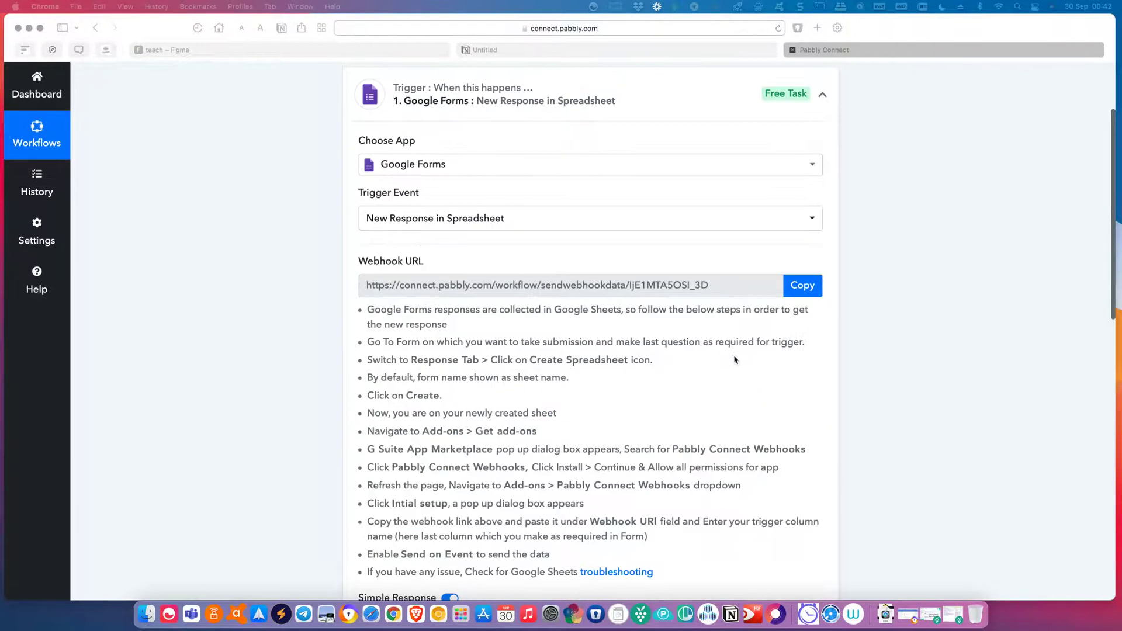
{"action": "scroll", "coordinate": [734, 359], "scroll_direction": "down", "scroll_amount": 13}
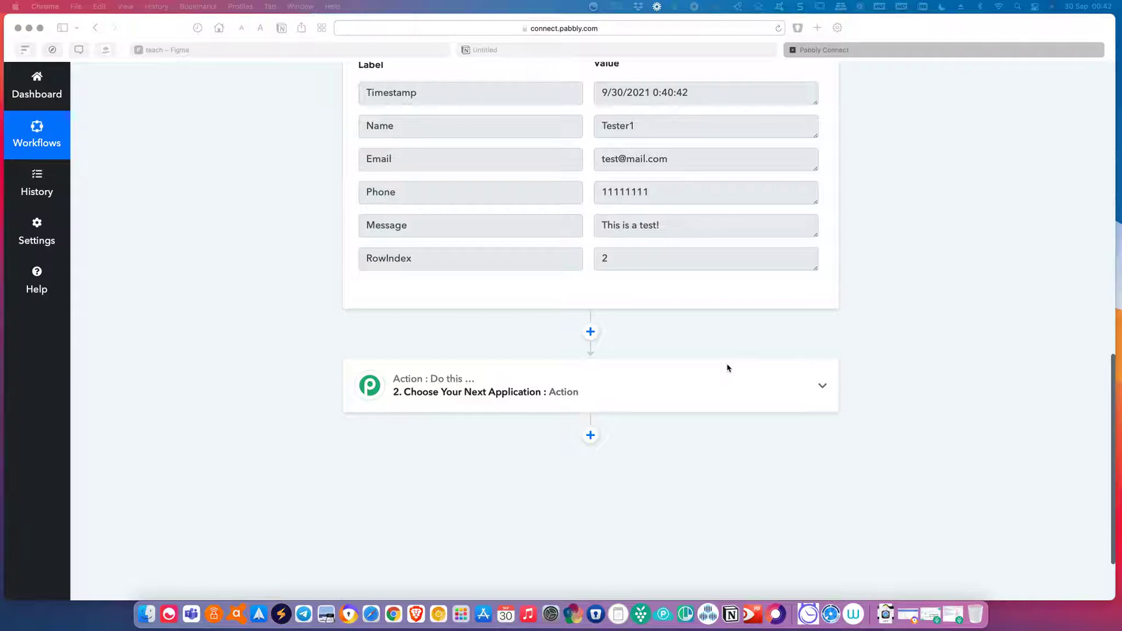
{"action": "left_click", "coordinate": [199, 50]}
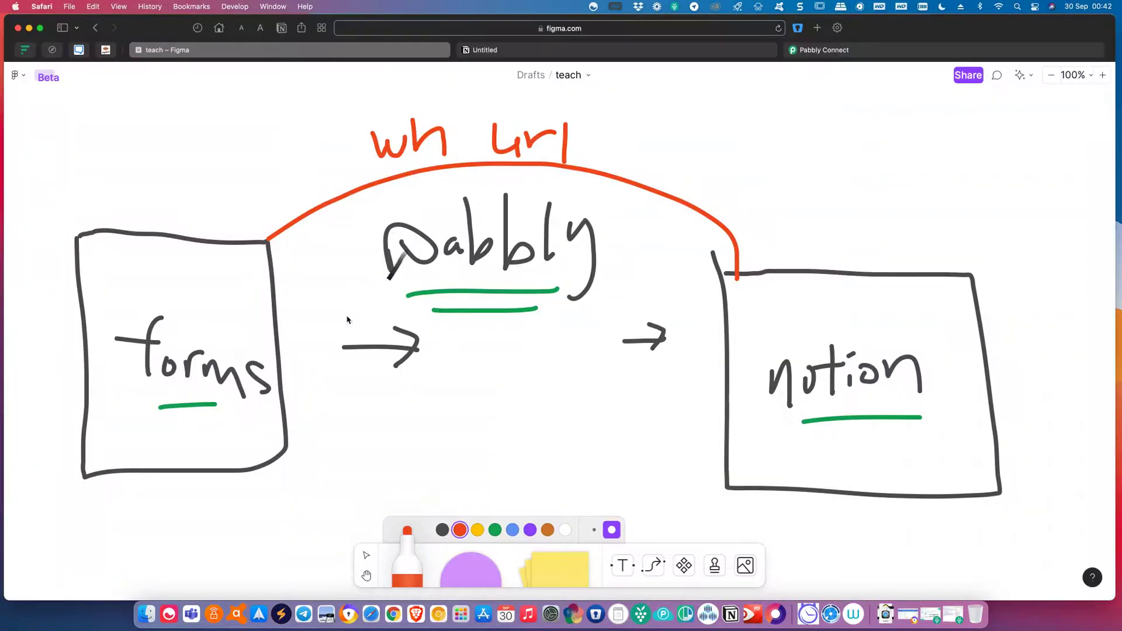
Tick the wh url link in the Figma sketch with a green checkmark.
{"action": "left_click", "coordinate": [495, 530]}
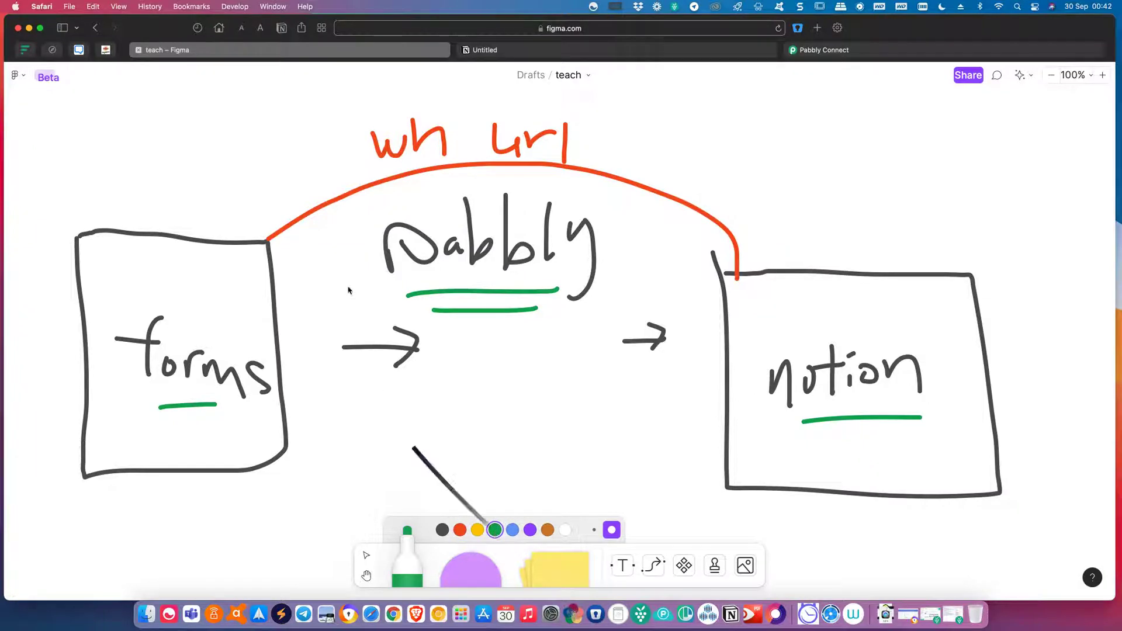
{"action": "mouse_move", "coordinate": [289, 246]}
{"action": "left_mouse_down"}
{"action": "mouse_move", "coordinate": [310, 283]}
{"action": "mouse_move", "coordinate": [353, 124]}
{"action": "left_mouse_up"}
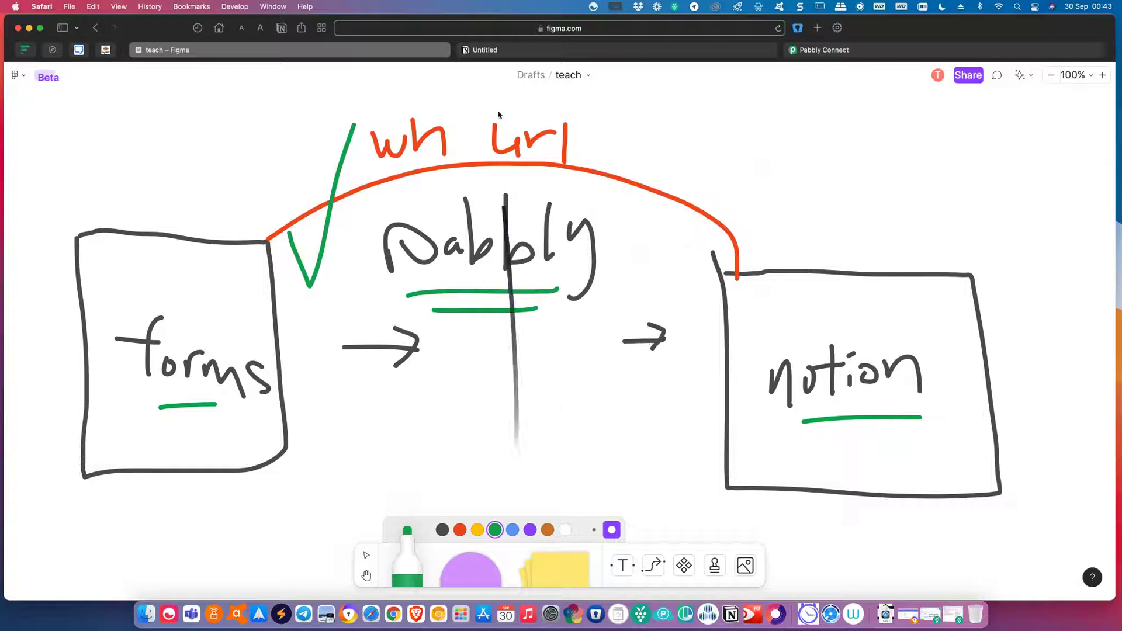
{"action": "left_click", "coordinate": [596, 52]}
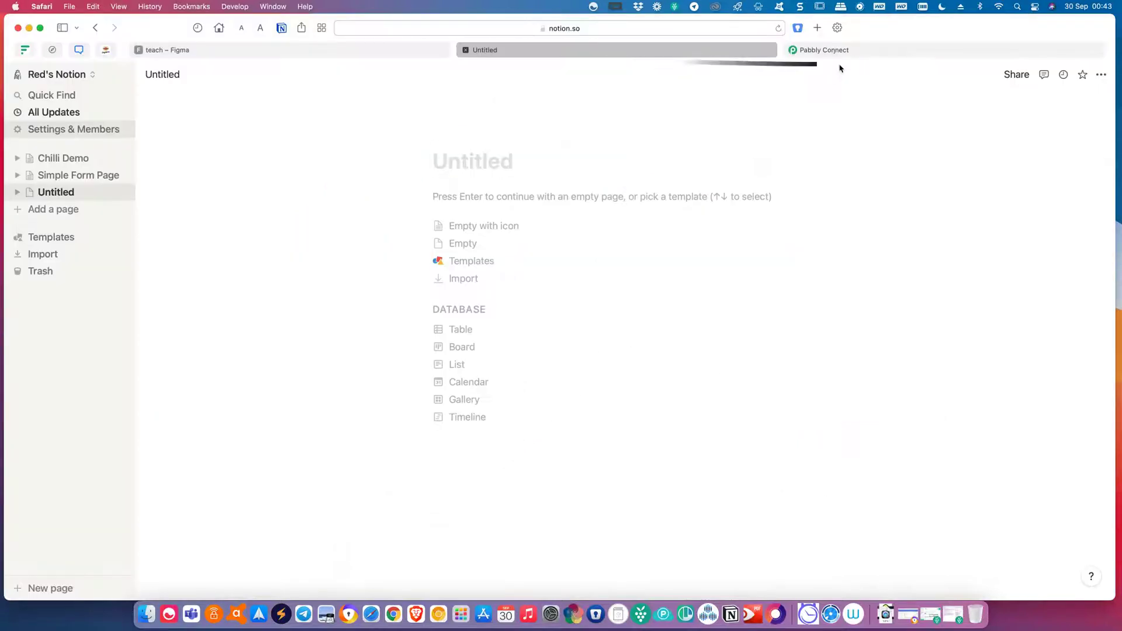
Search 'notion' in the action step's app picker and select the Notion app.
{"action": "left_click", "coordinate": [870, 57]}
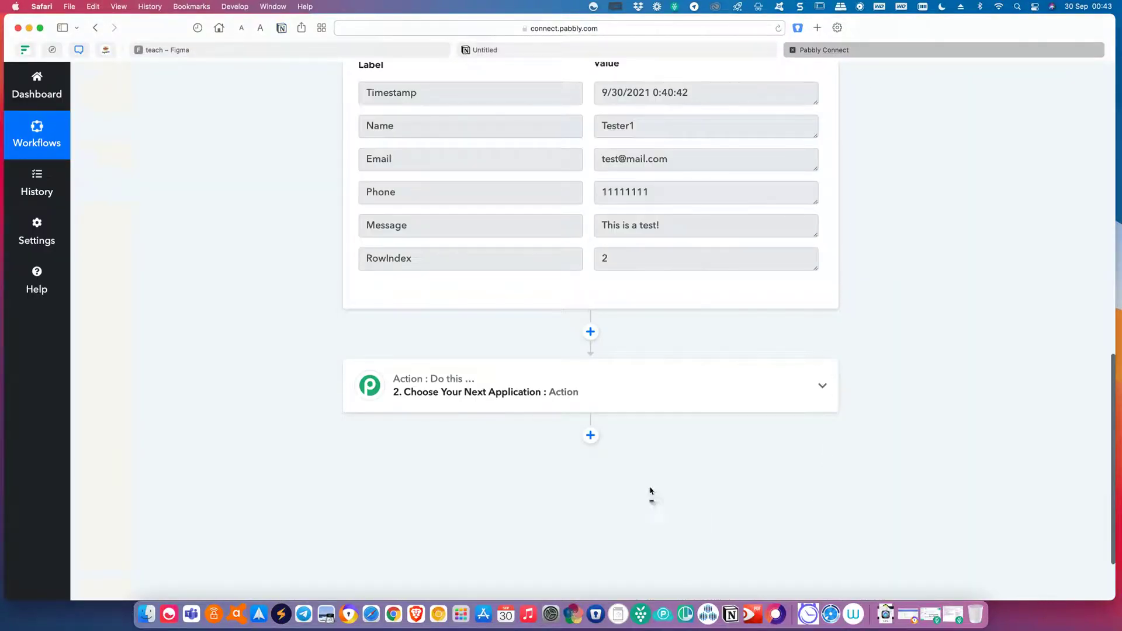
{"action": "left_click", "coordinate": [576, 405]}
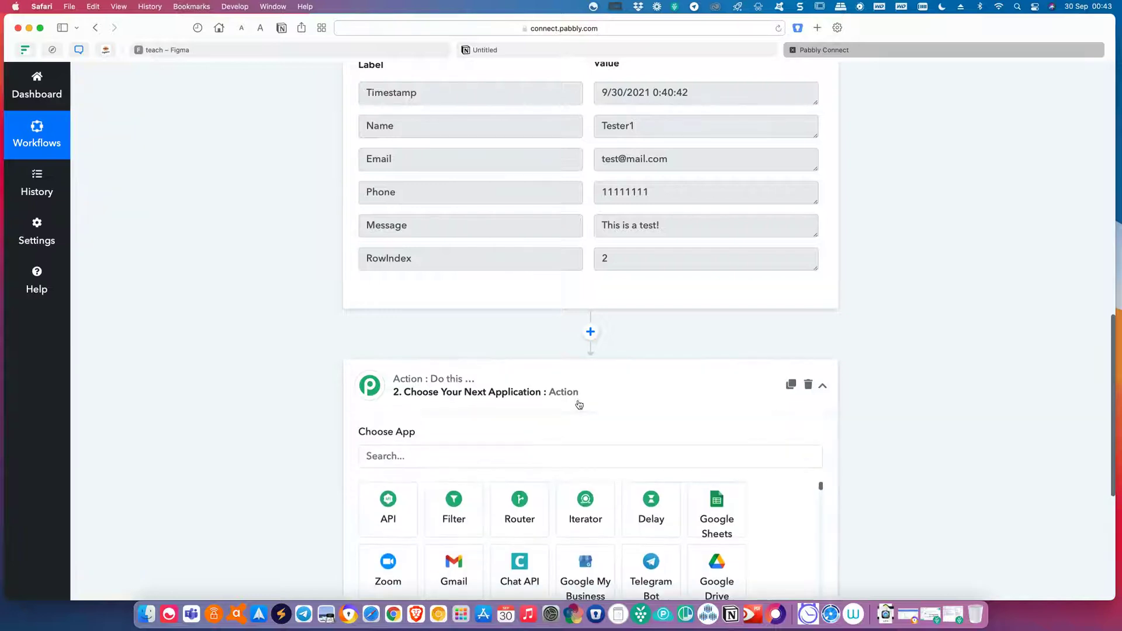
{"action": "scroll", "coordinate": [985, 519], "scroll_direction": "down", "scroll_amount": 4}
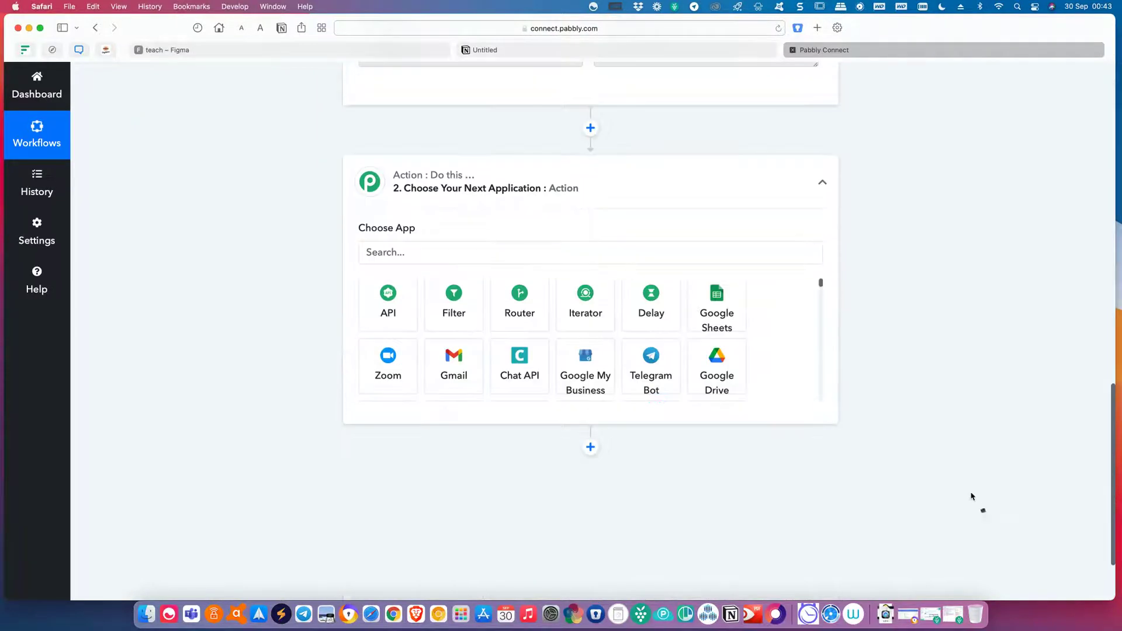
{"action": "left_click", "coordinate": [447, 254]}
{"action": "type", "text": "notion"}
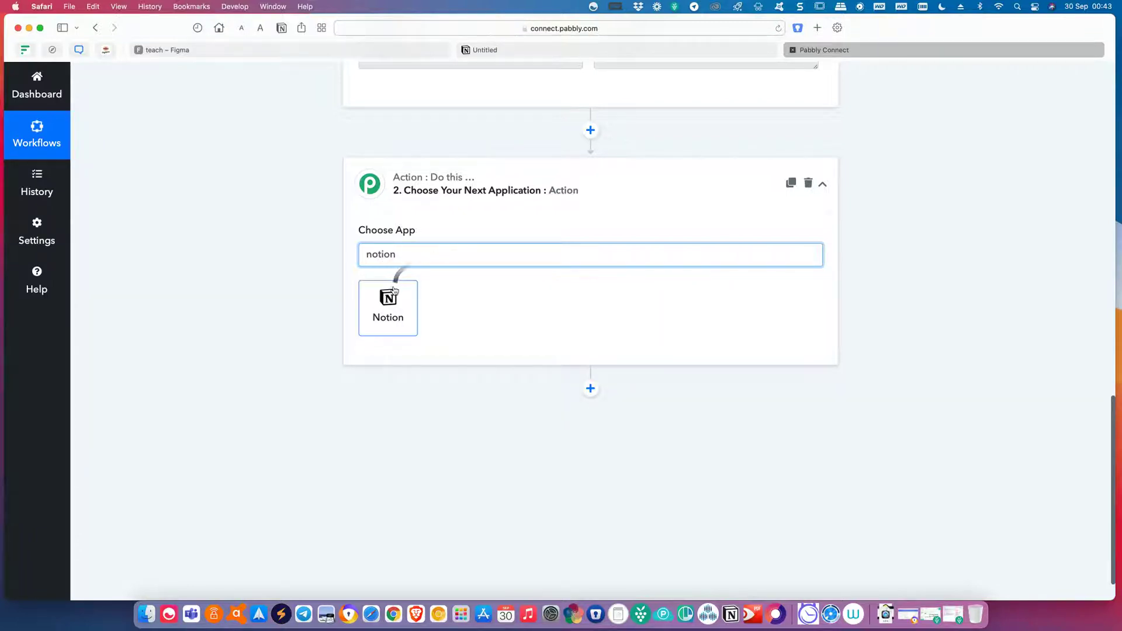
{"action": "left_click", "coordinate": [375, 314]}
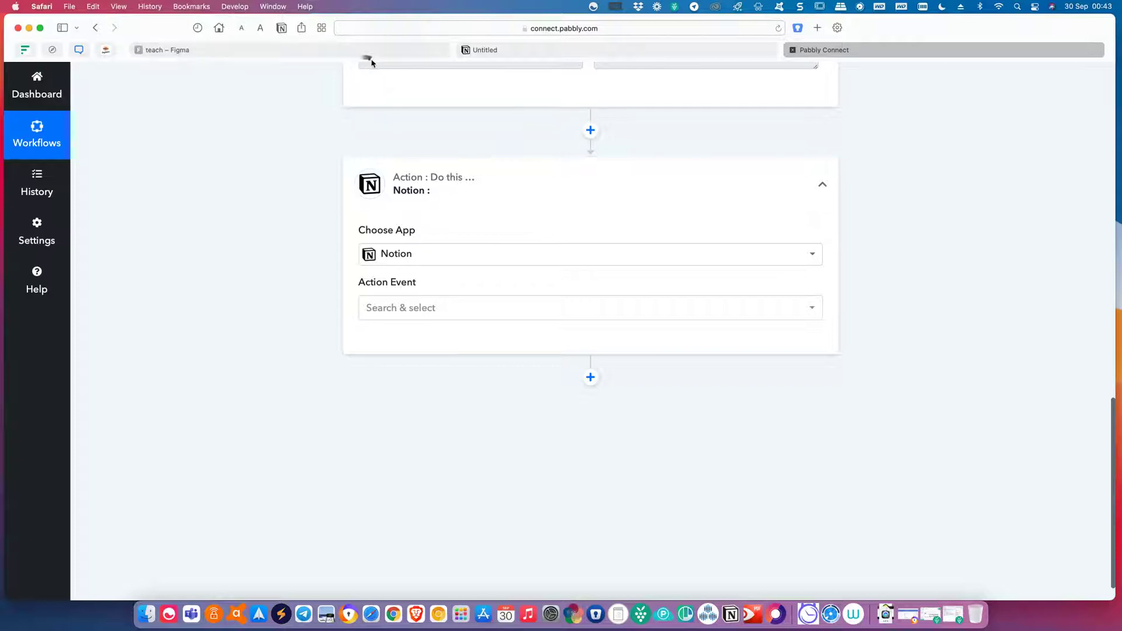
Title the new Notion page 'Form Notion' and start it with an empty body.
{"action": "left_click", "coordinate": [581, 54]}
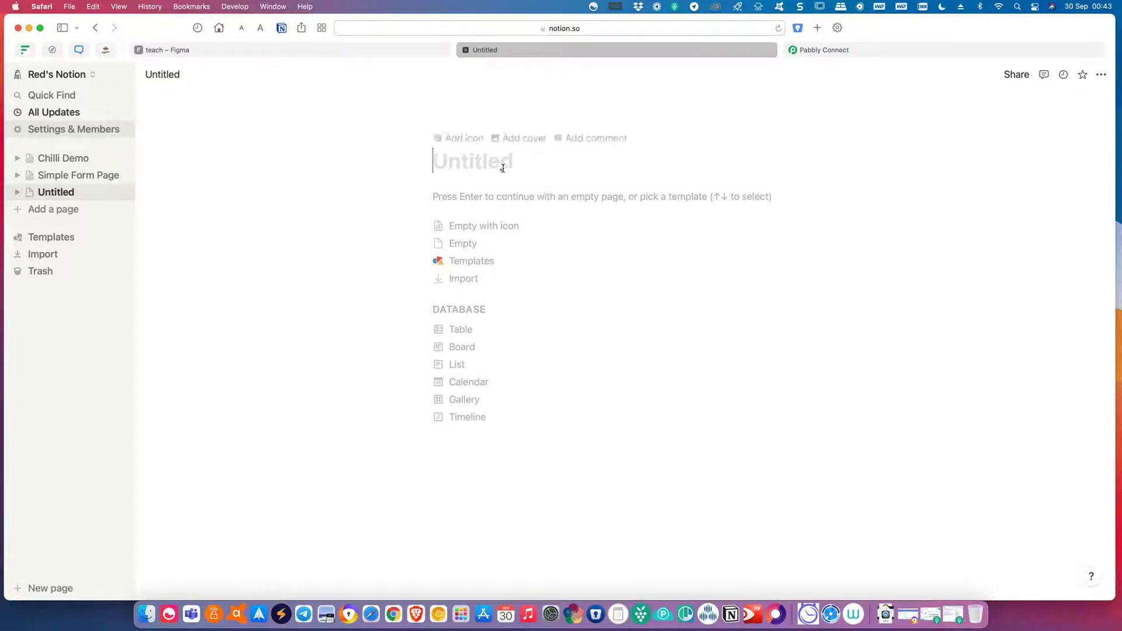
{"action": "type", "text": "Form"}
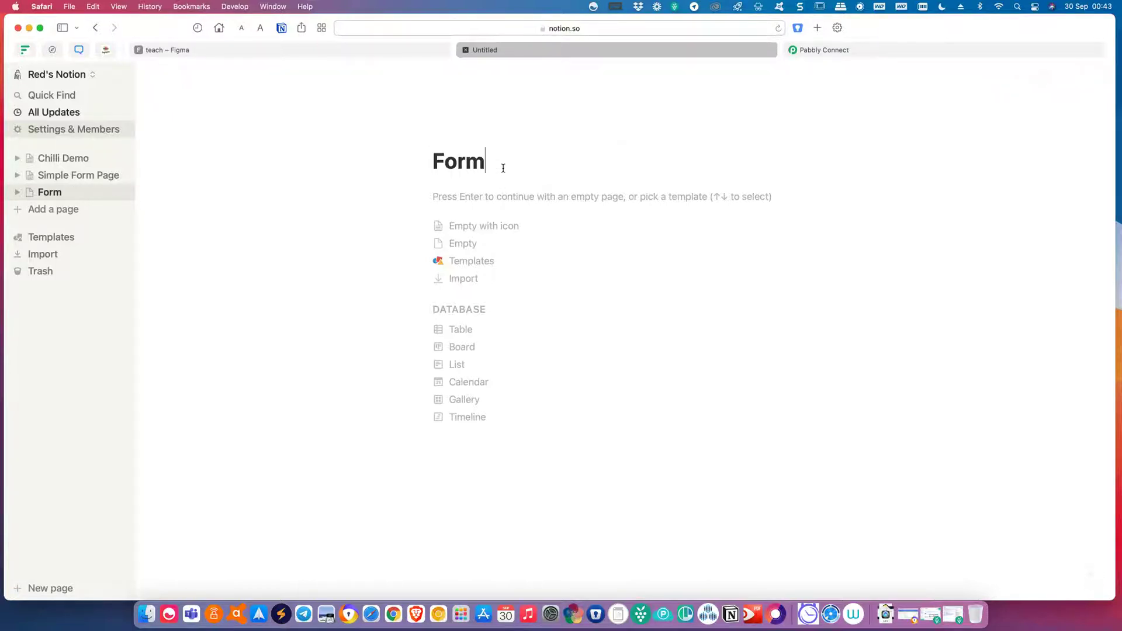
{"action": "type", "text": " Notion"}
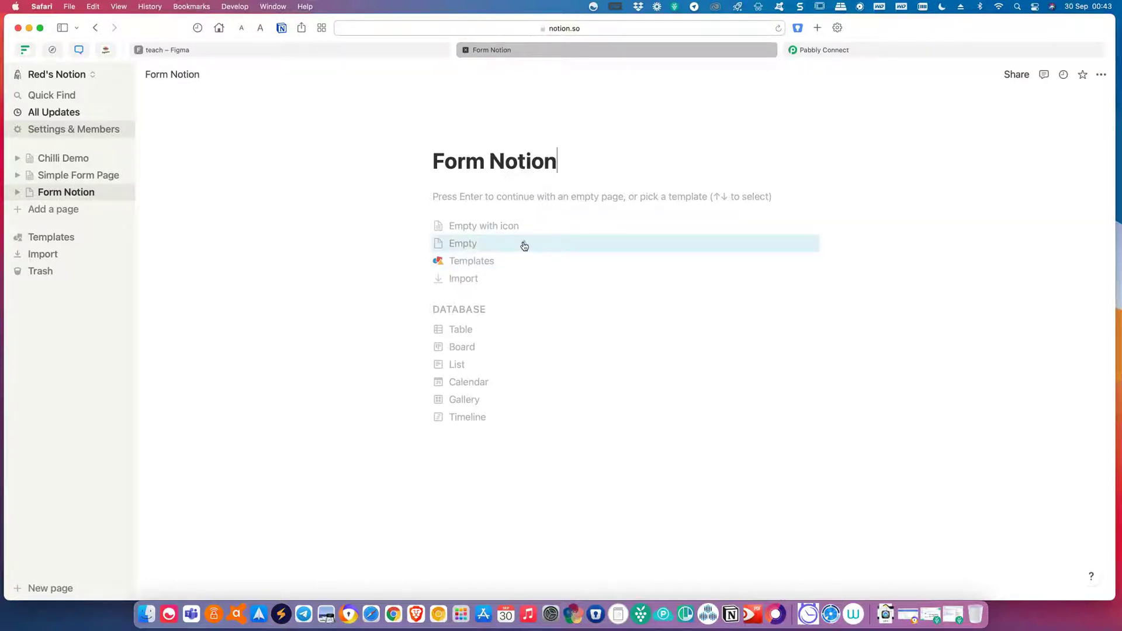
{"action": "left_click", "coordinate": [524, 246]}
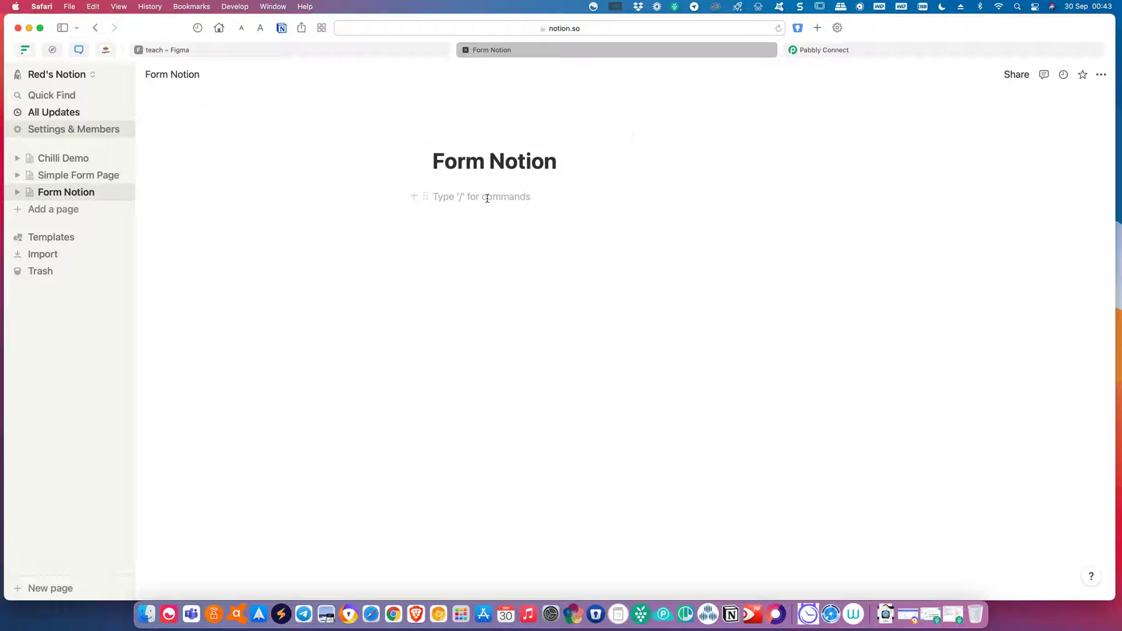
Insert an inline table database on the page and name it pabbly1.
{"action": "key", "text": "Return"}
{"action": "key", "text": "Return"}
{"action": "type", "text": "/tab"}
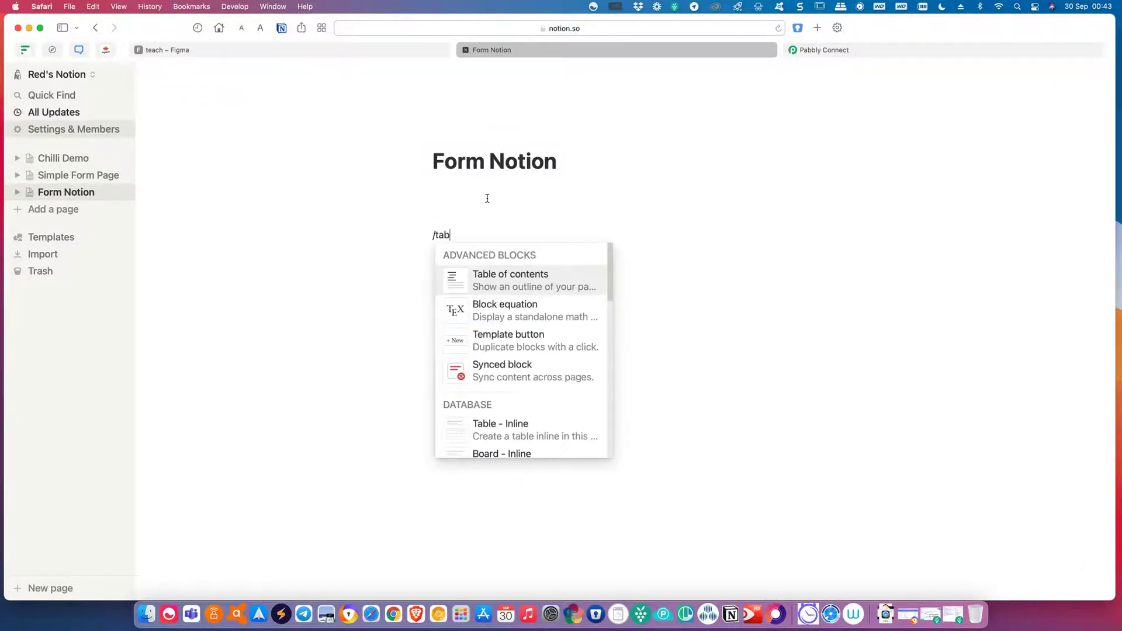
{"action": "left_click", "coordinate": [535, 438]}
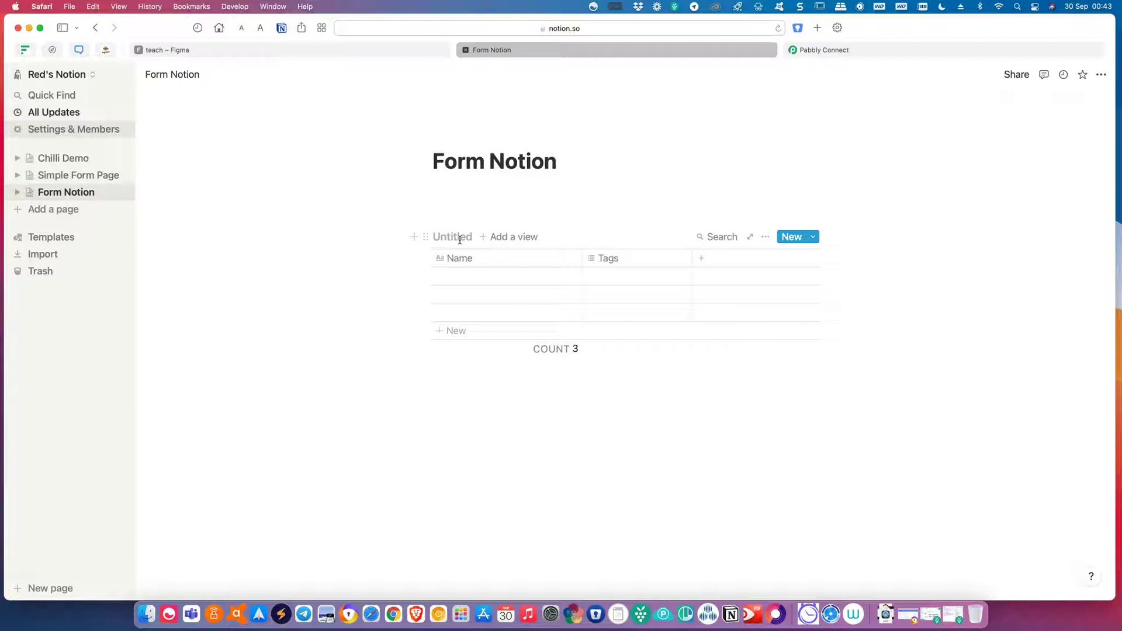
{"action": "type", "text": "form1"}
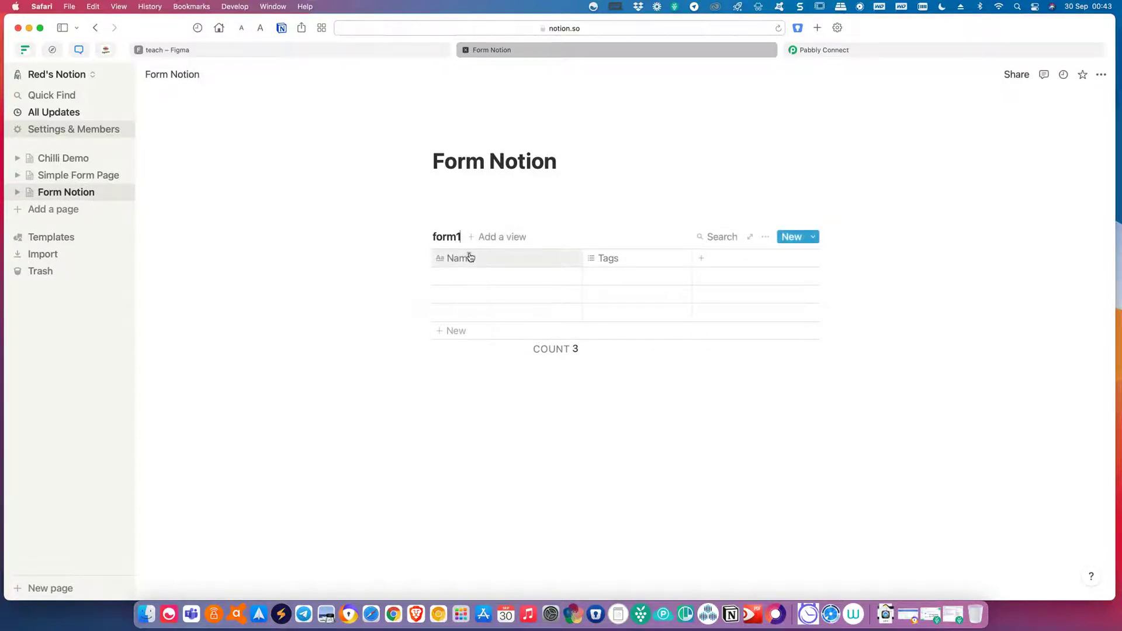
{"action": "key", "text": "BackSpace"}
{"action": "key", "text": "BackSpace"}
{"action": "key", "text": "BackSpace"}
{"action": "key", "text": "BackSpace"}
{"action": "key", "text": "BackSpace"}
{"action": "type", "text": "p"}
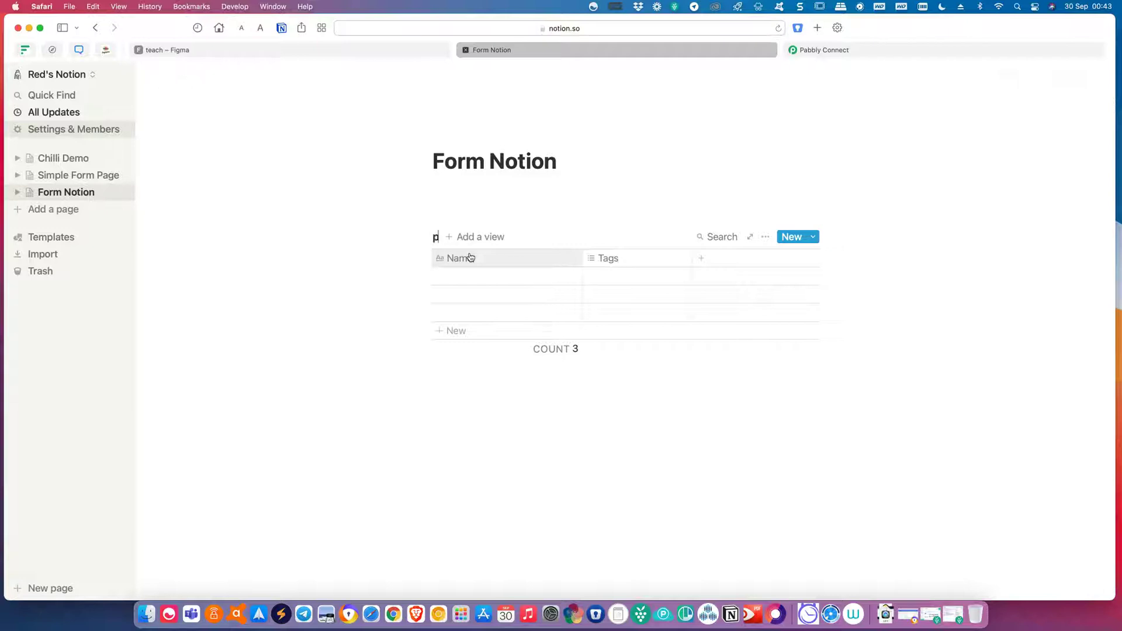
{"action": "type", "text": "abbly1"}
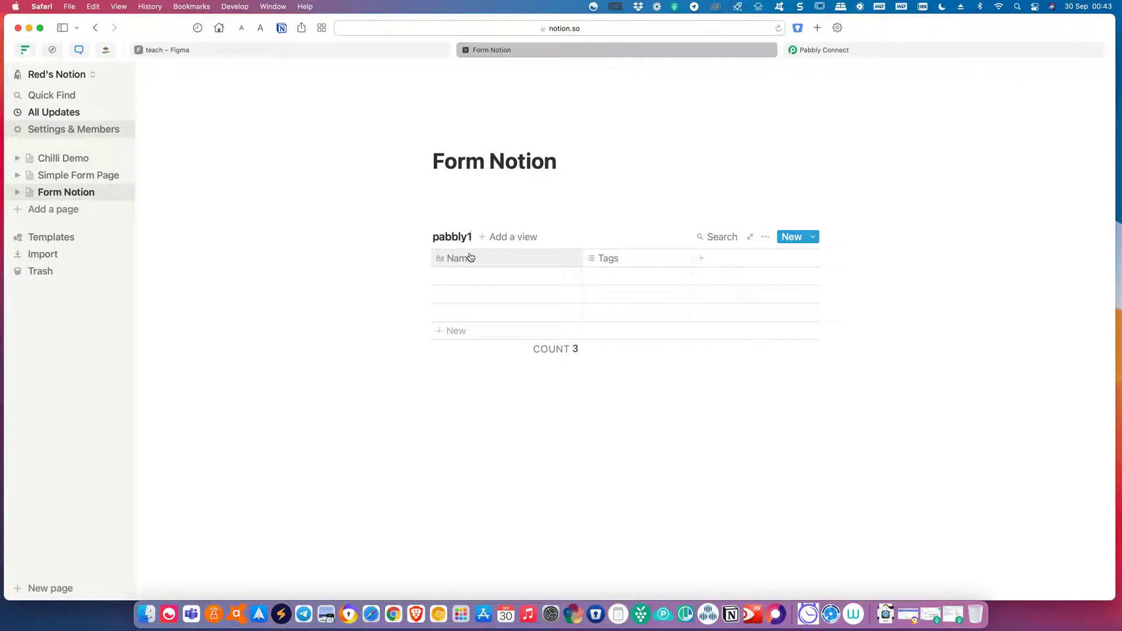
{"action": "left_click", "coordinate": [531, 435]}
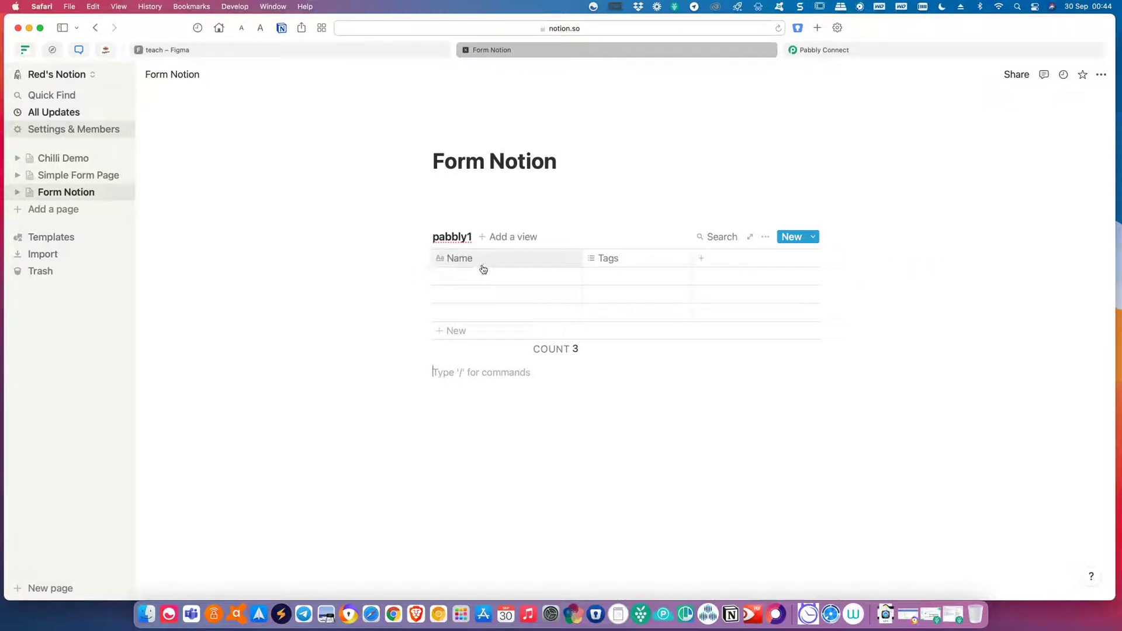
Rename the Tags column to Email and make it an Email property.
{"action": "left_click", "coordinate": [640, 260]}
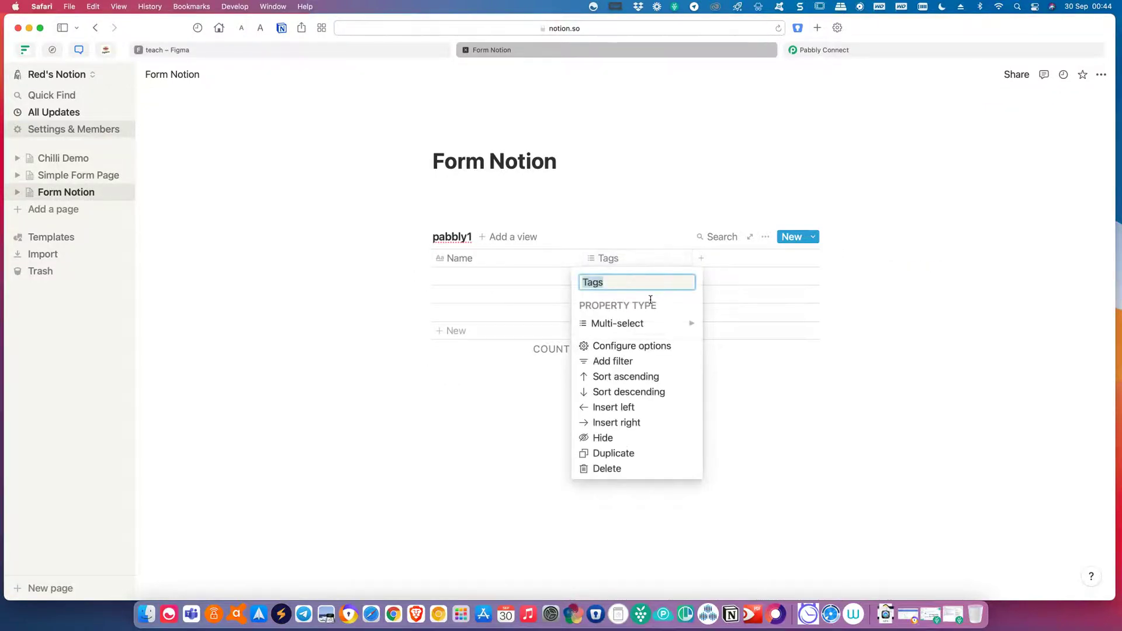
{"action": "type", "text": "Email"}
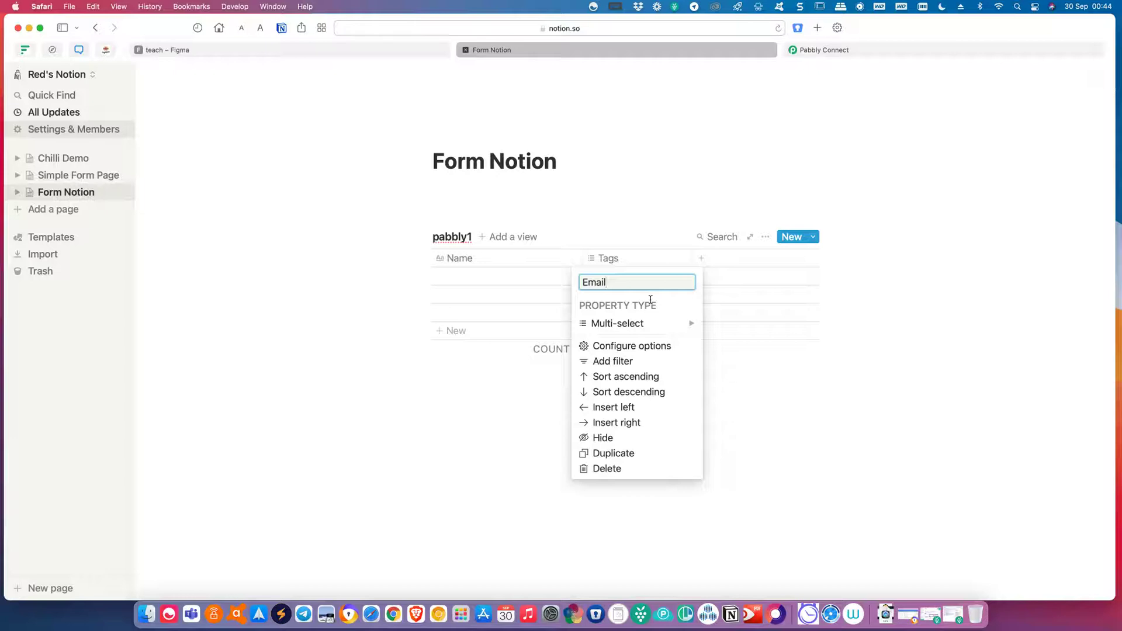
{"action": "left_click", "coordinate": [671, 324]}
{"action": "left_click", "coordinate": [731, 362]}
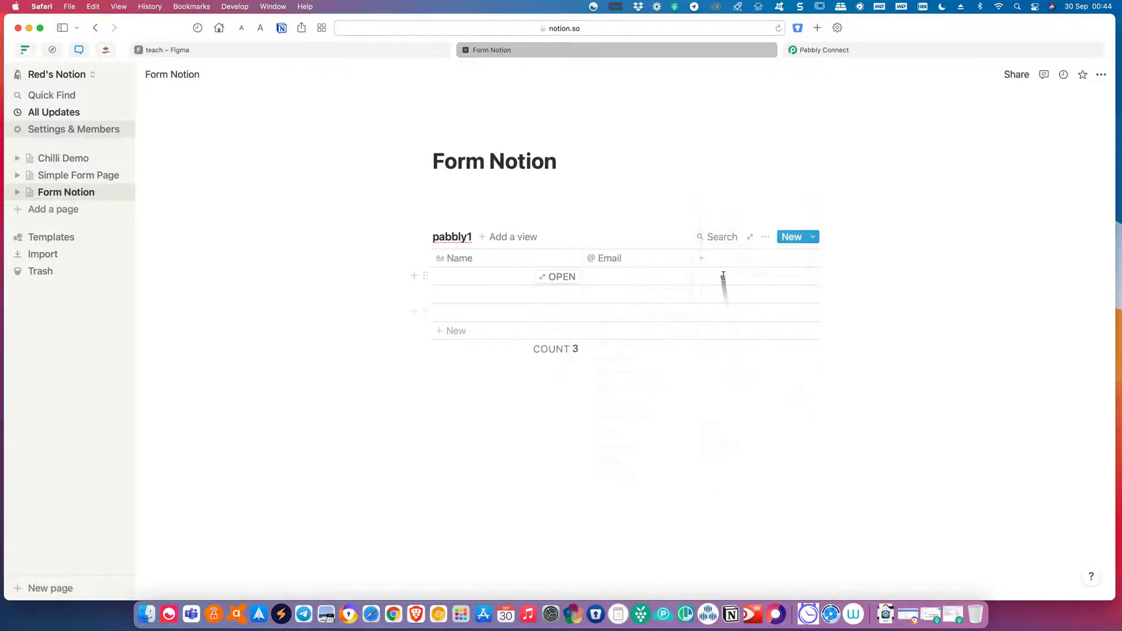
Add a Phone column of Phone property type.
{"action": "left_click", "coordinate": [718, 256]}
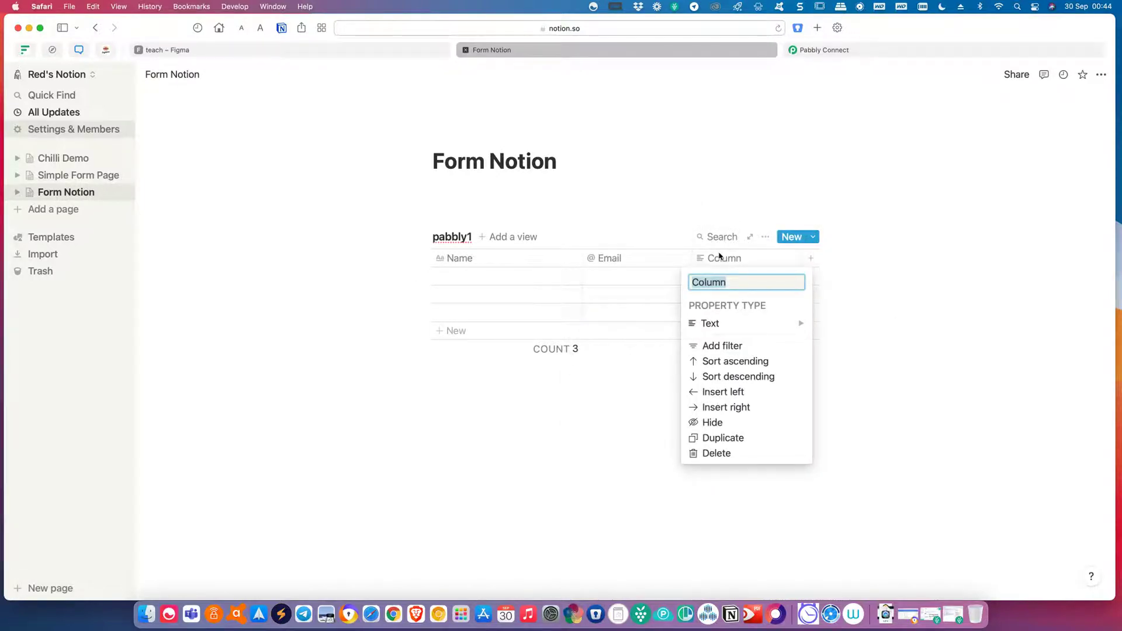
{"action": "type", "text": "Phone"}
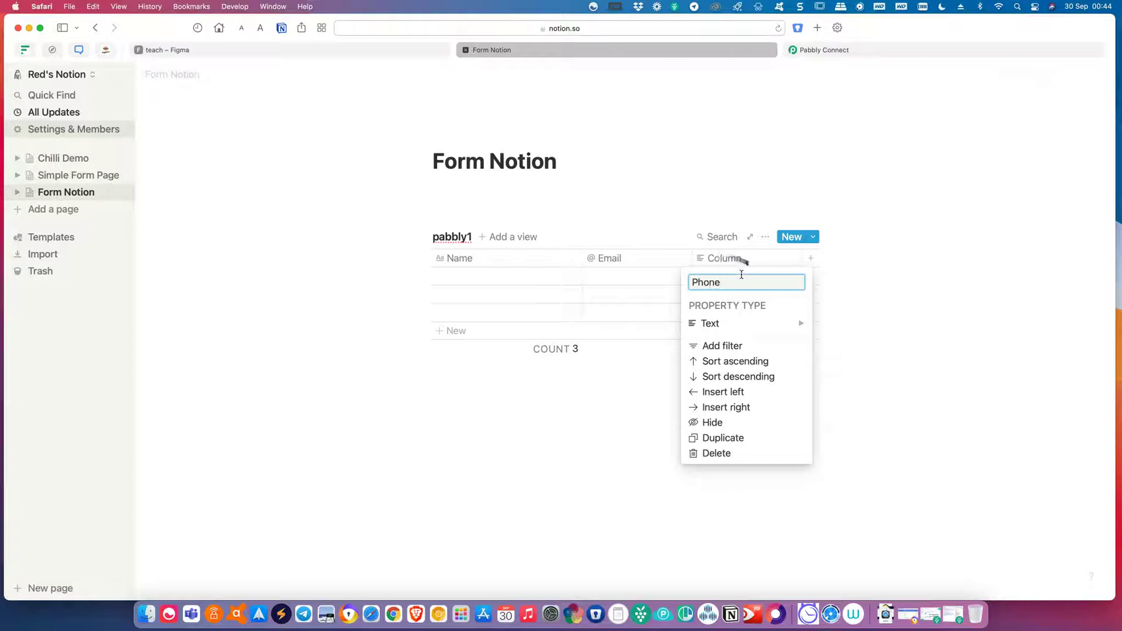
{"action": "left_click", "coordinate": [759, 323]}
{"action": "left_click", "coordinate": [857, 387]}
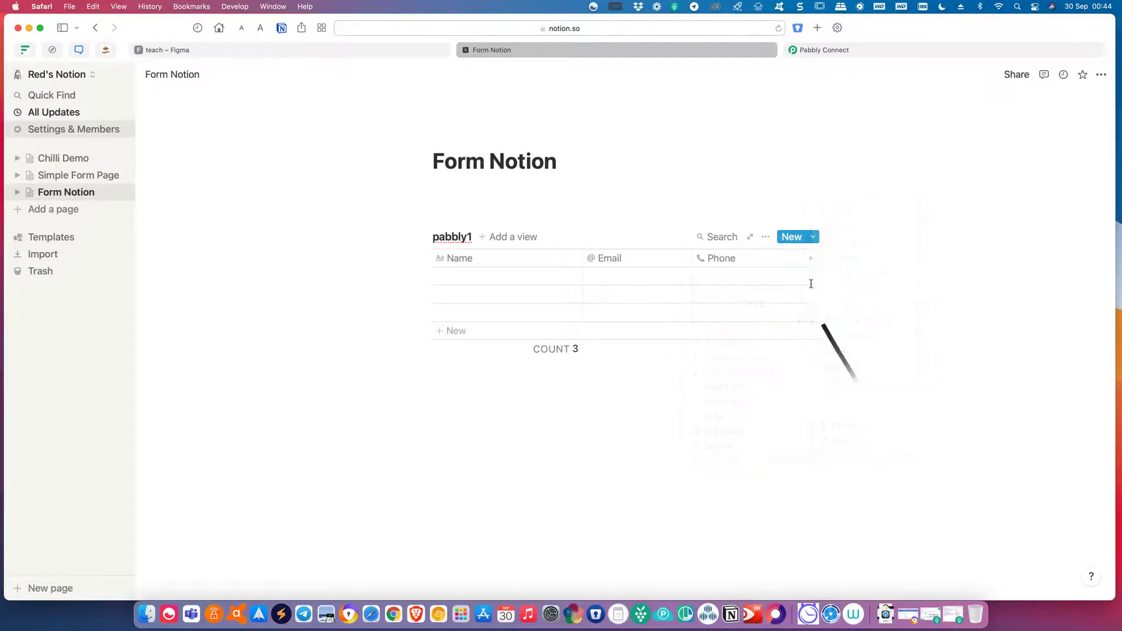
Add a plain-text Message column and widen it.
{"action": "left_click", "coordinate": [810, 260]}
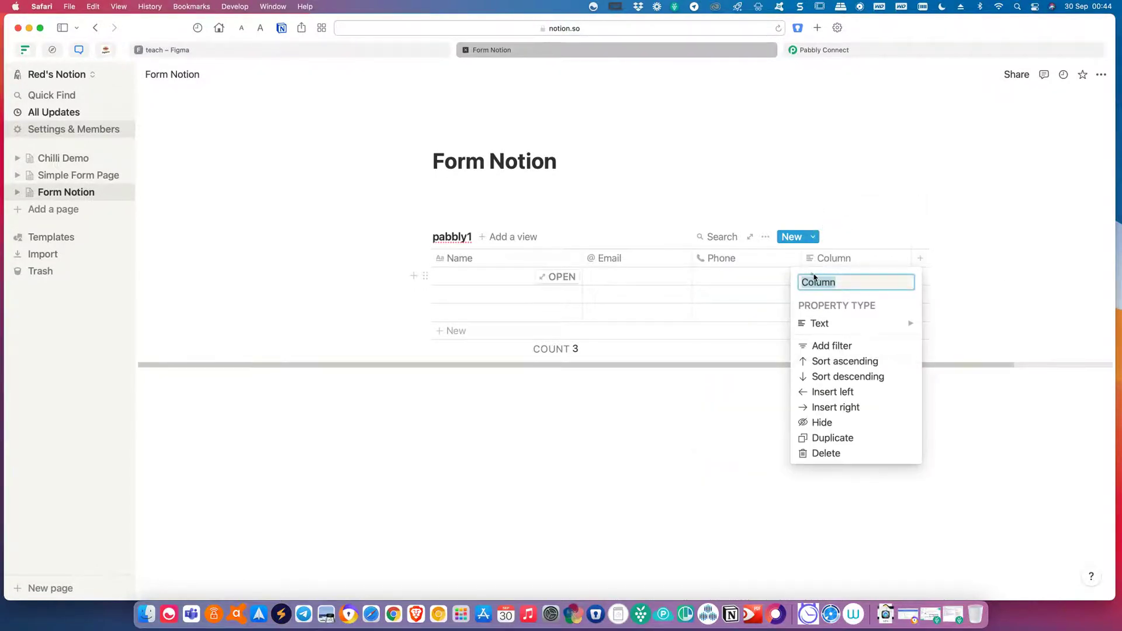
{"action": "type", "text": "Message"}
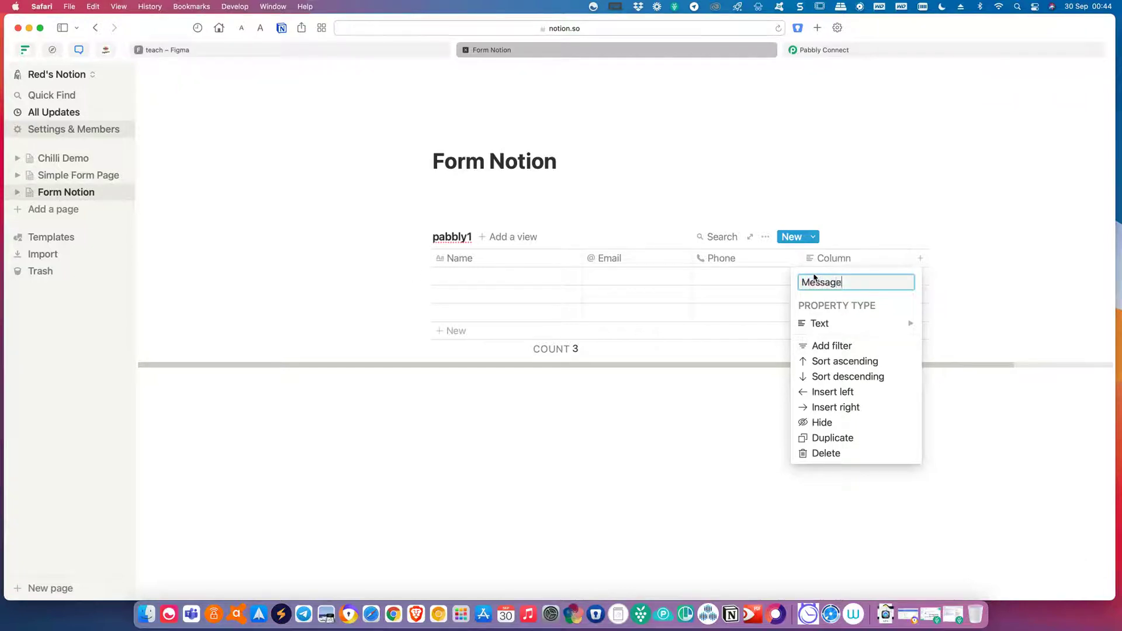
{"action": "left_click", "coordinate": [840, 321]}
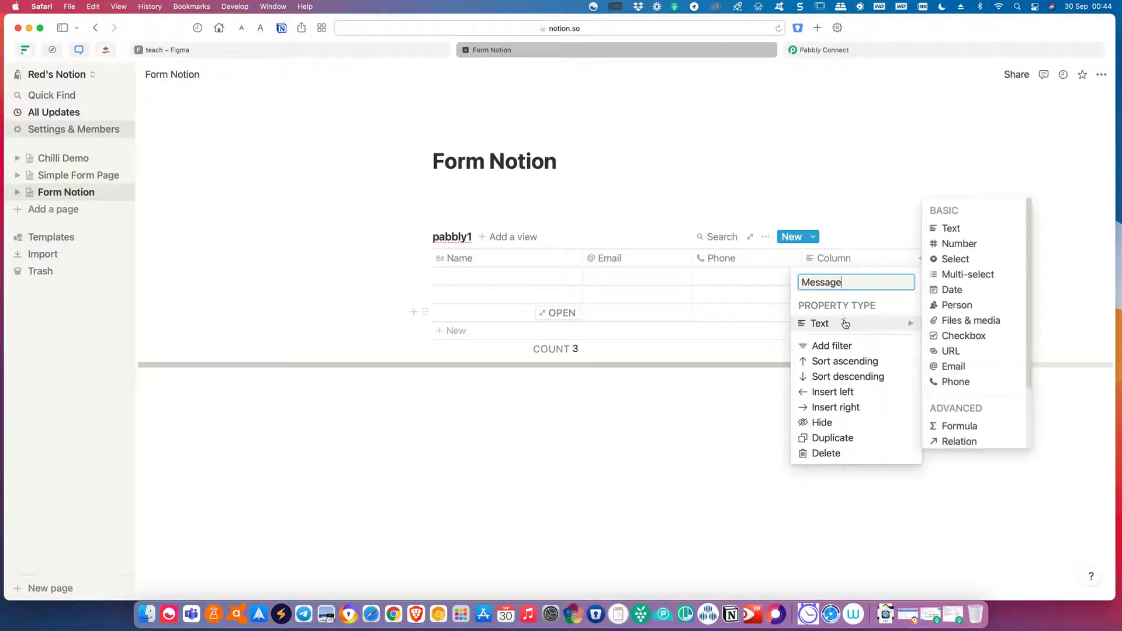
{"action": "left_click", "coordinate": [987, 228]}
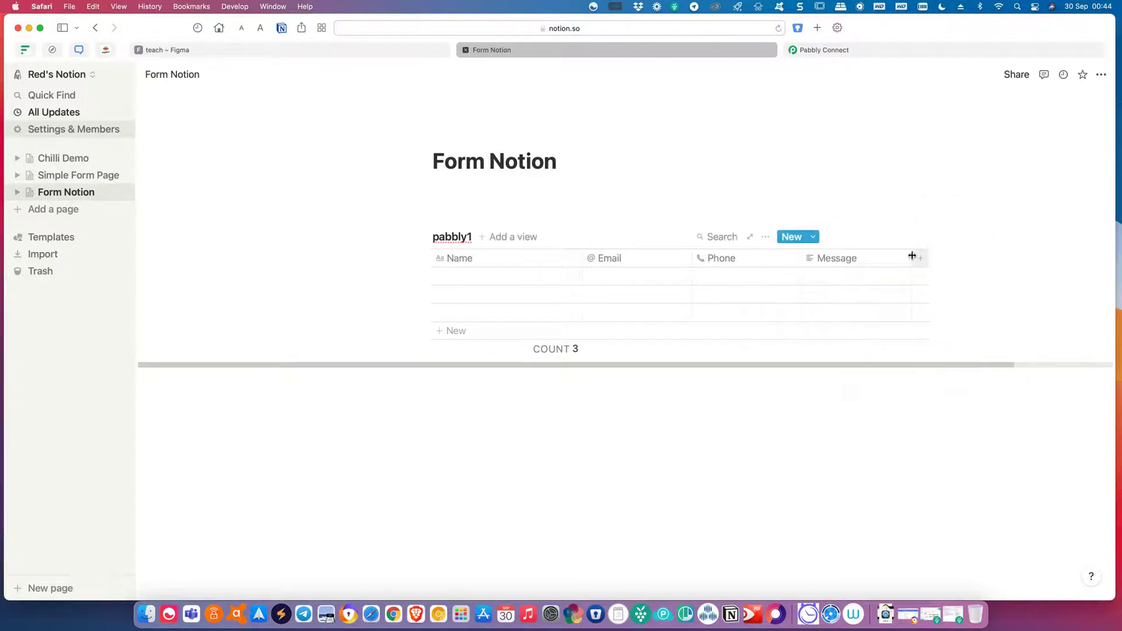
{"action": "left_click_drag", "start_coordinate": [911, 256], "coordinate": [1054, 256]}
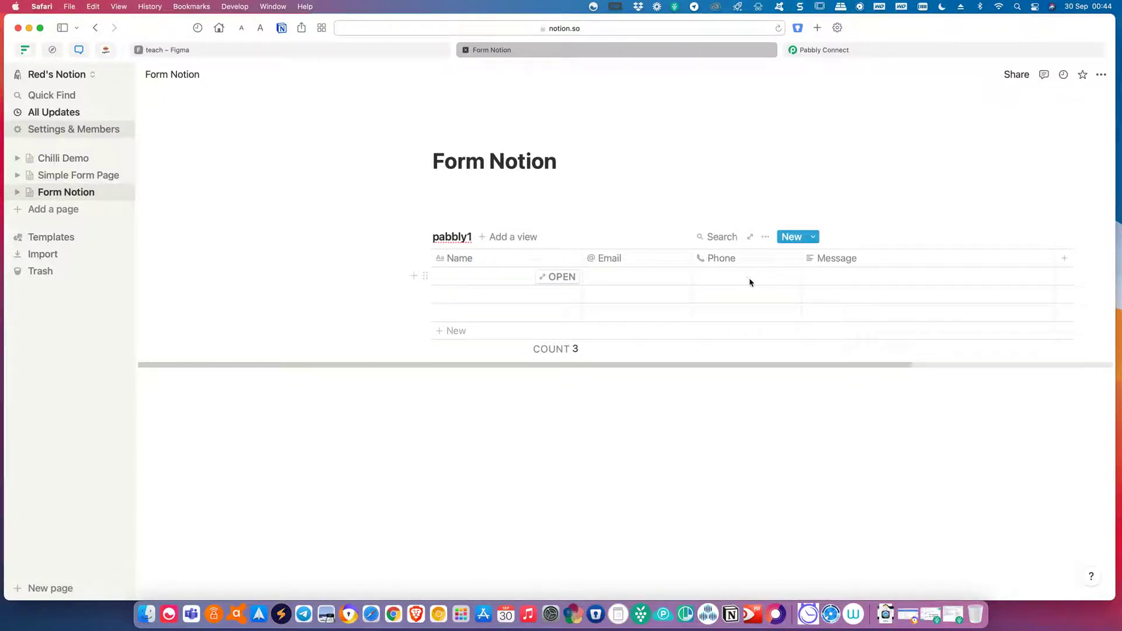
Open pabbly1 as its own page and publish it to the web via Share.
{"action": "left_click", "coordinate": [765, 238]}
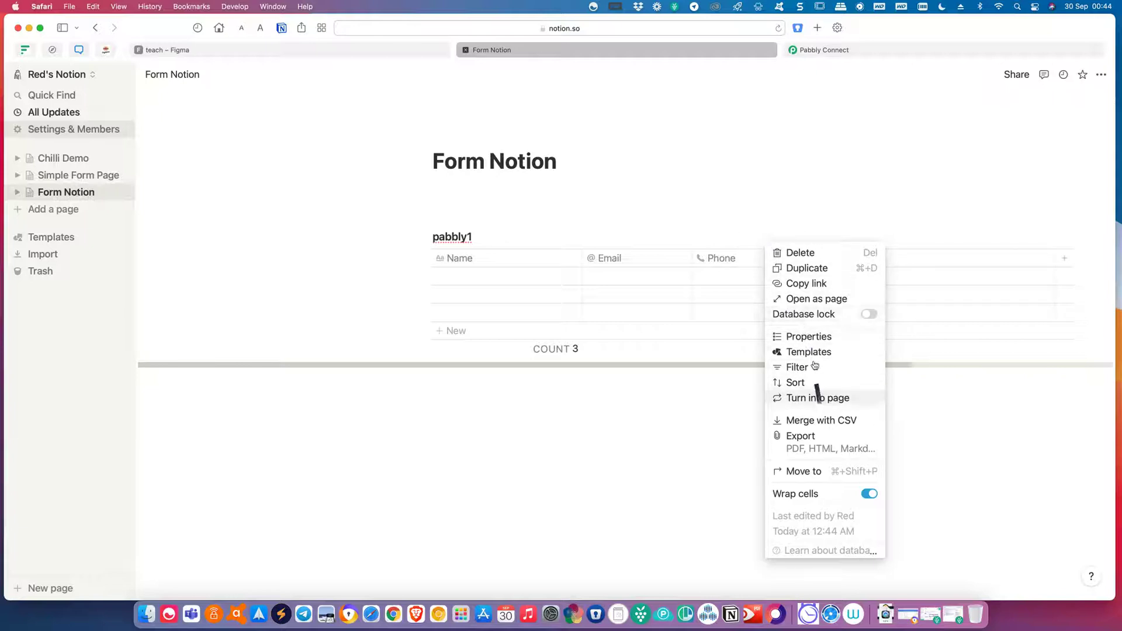
{"action": "left_click", "coordinate": [816, 301]}
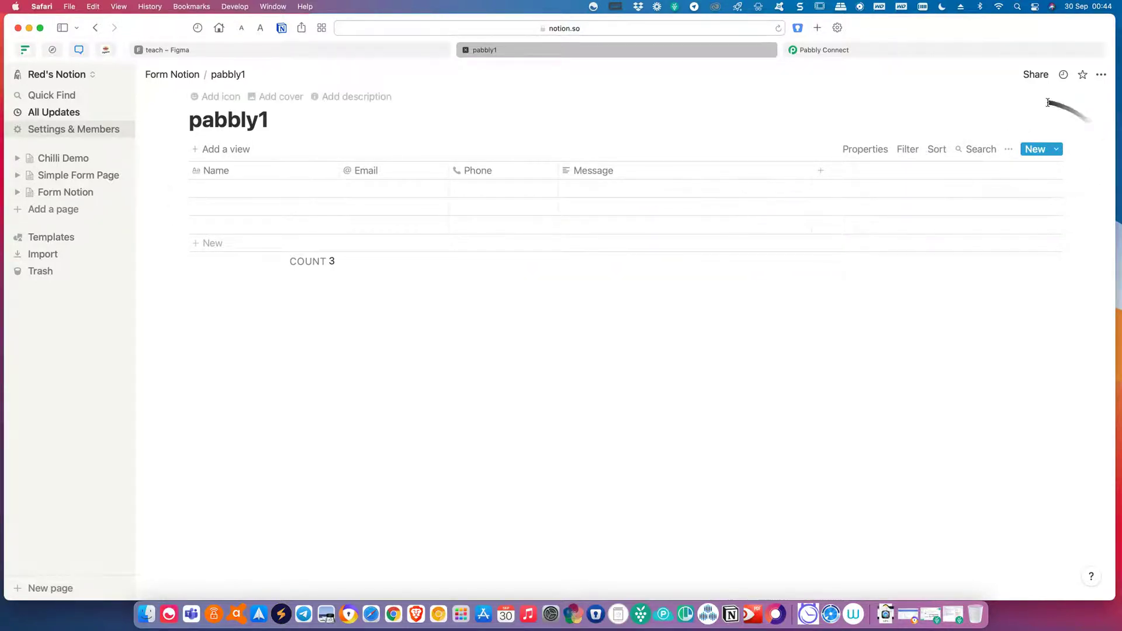
{"action": "left_click", "coordinate": [1044, 76]}
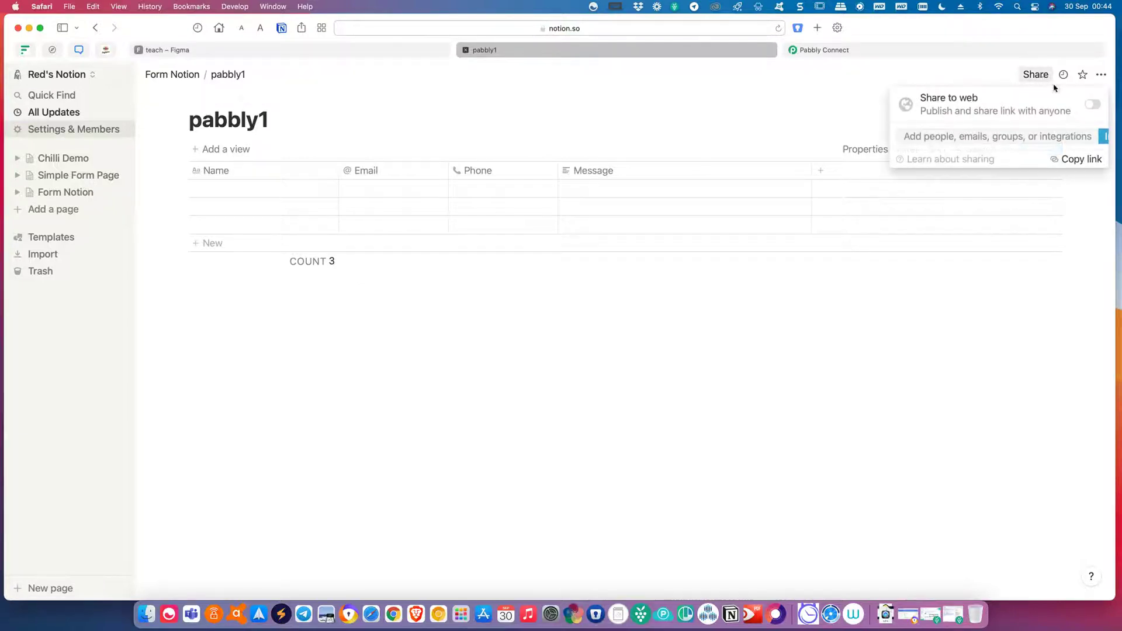
{"action": "left_click", "coordinate": [1092, 105]}
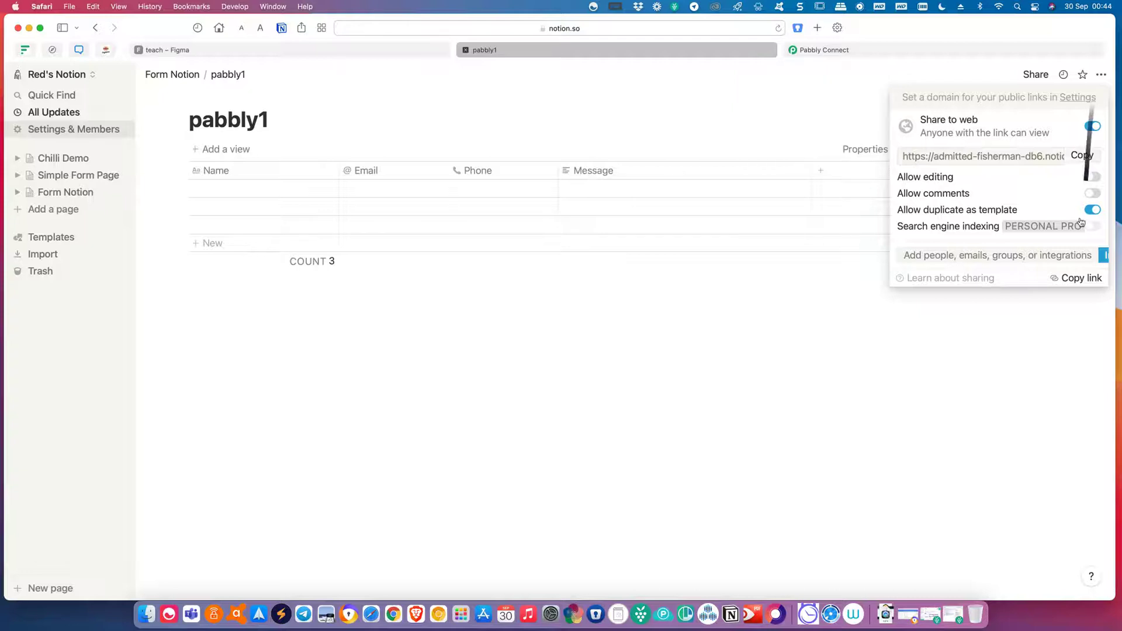
{"action": "left_click", "coordinate": [1105, 257]}
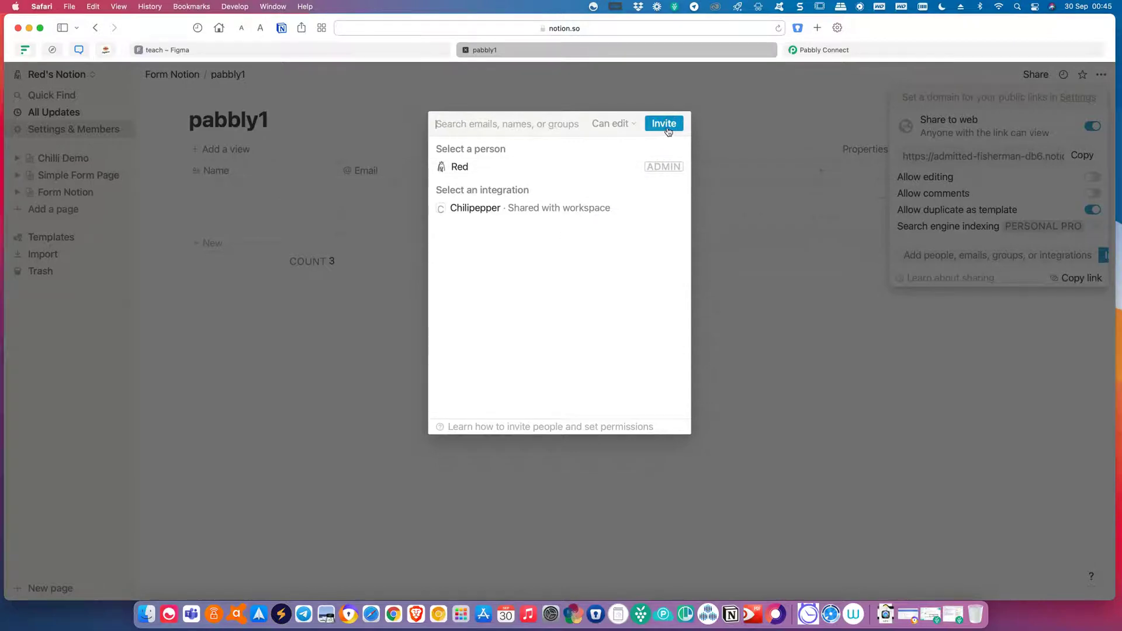
{"action": "left_click", "coordinate": [632, 127]}
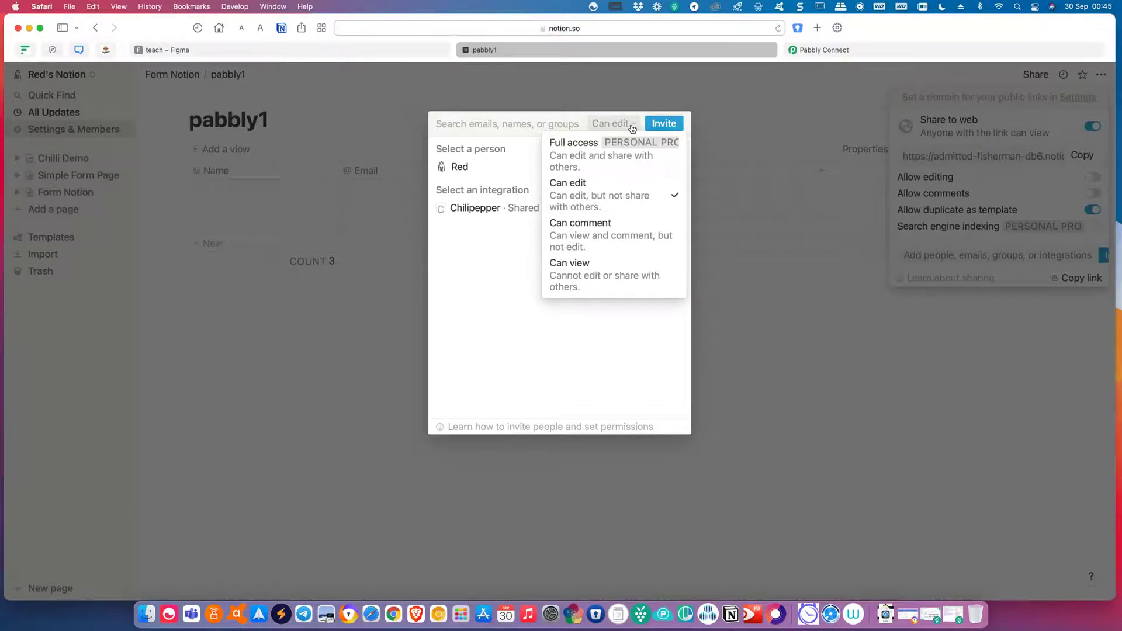
{"action": "left_click", "coordinate": [632, 127]}
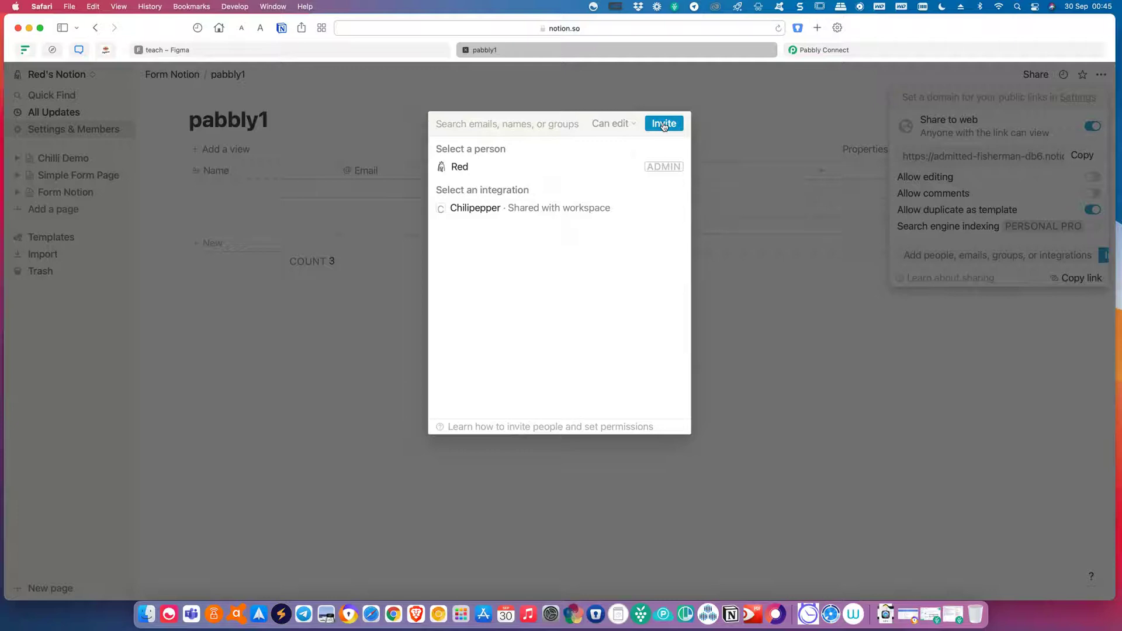
{"action": "left_click", "coordinate": [827, 299]}
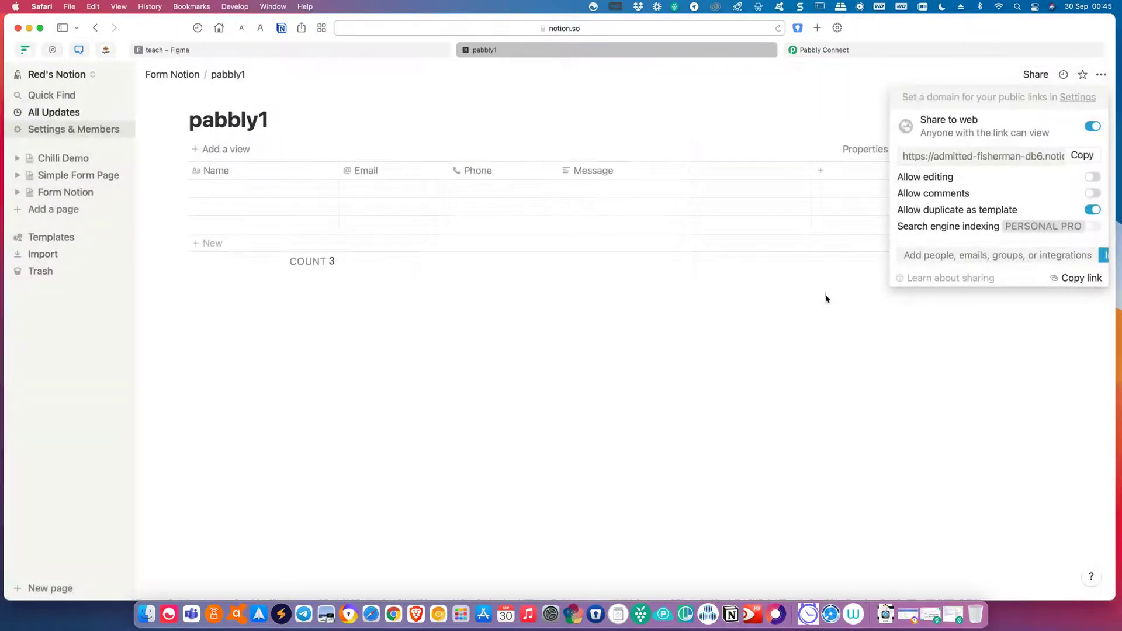
{"action": "left_click", "coordinate": [1040, 358]}
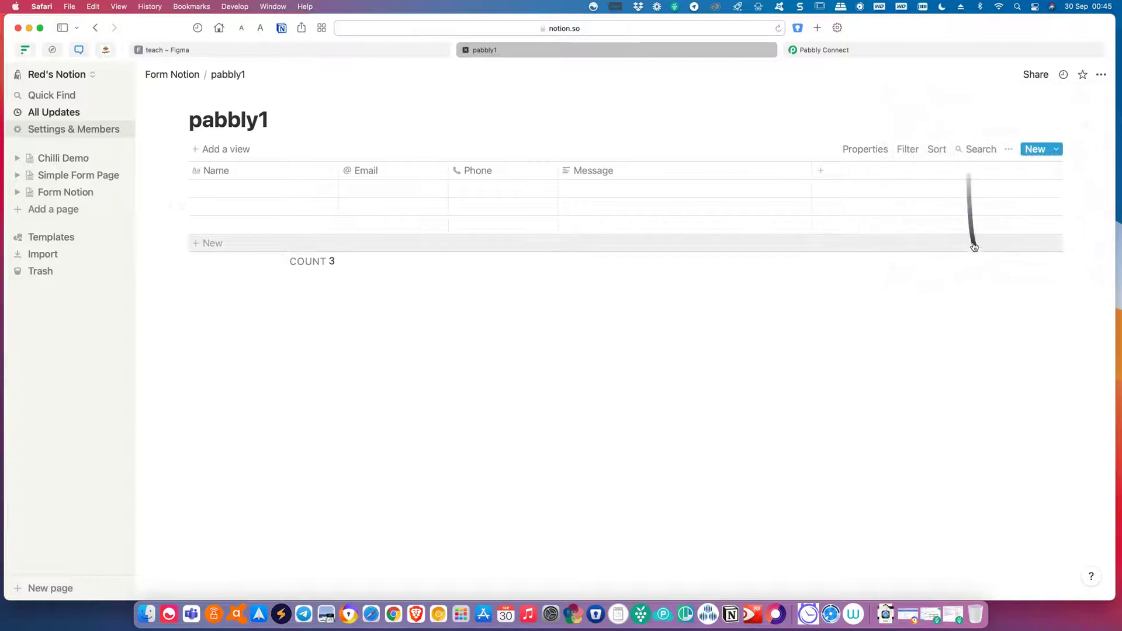
Switch off Allow duplicate as template in pabbly1's link sharing options.
{"action": "left_click", "coordinate": [1006, 152]}
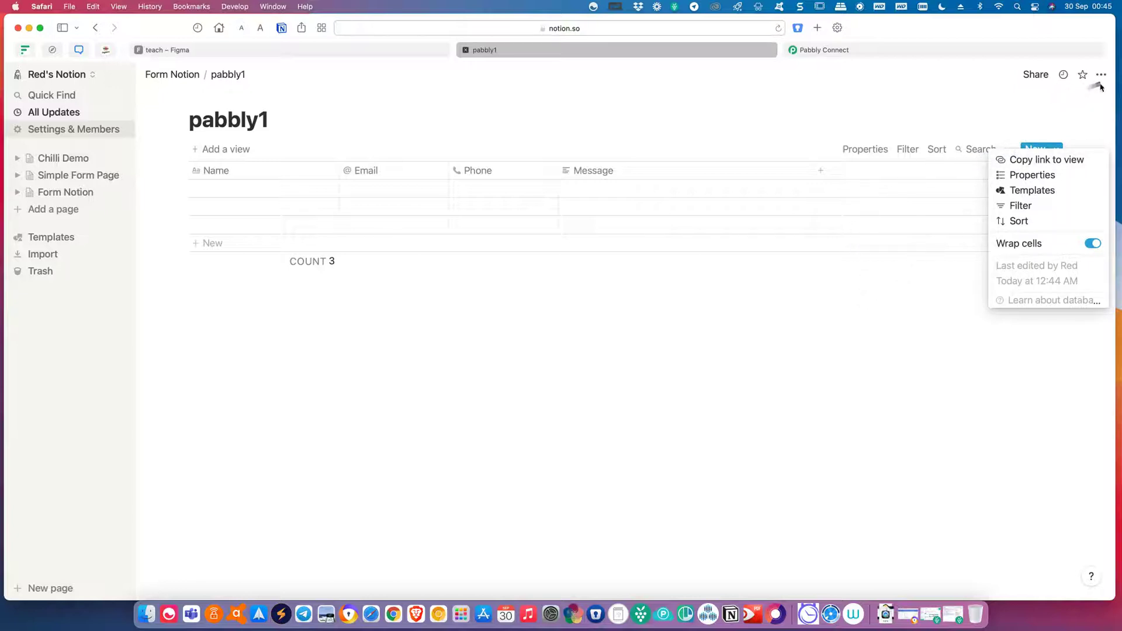
{"action": "left_click", "coordinate": [1043, 77]}
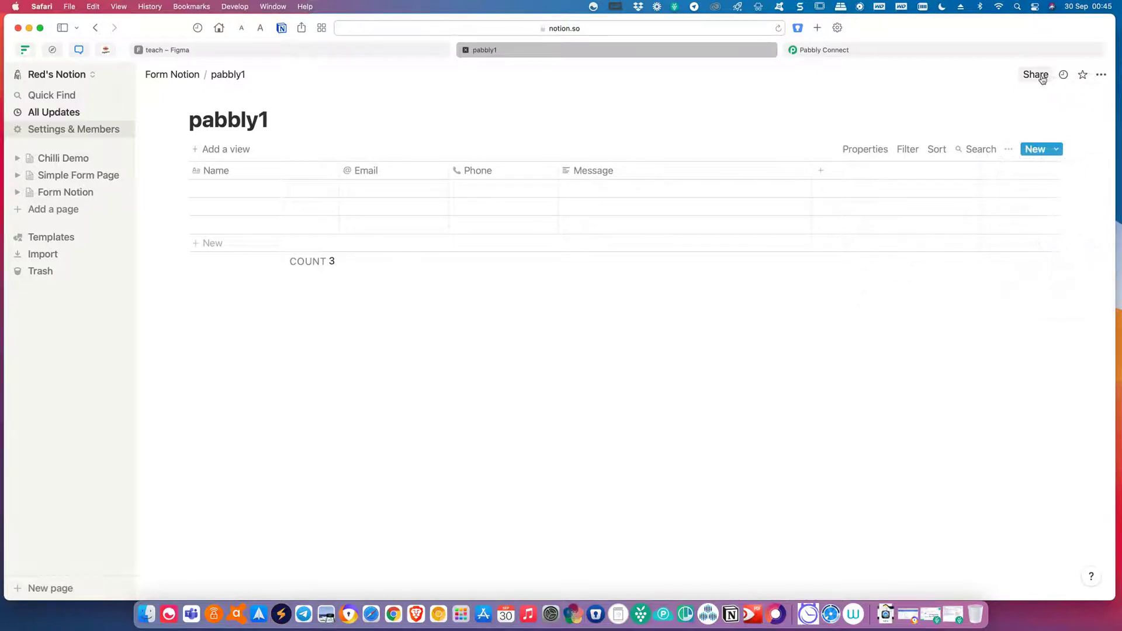
{"action": "left_click", "coordinate": [1043, 78]}
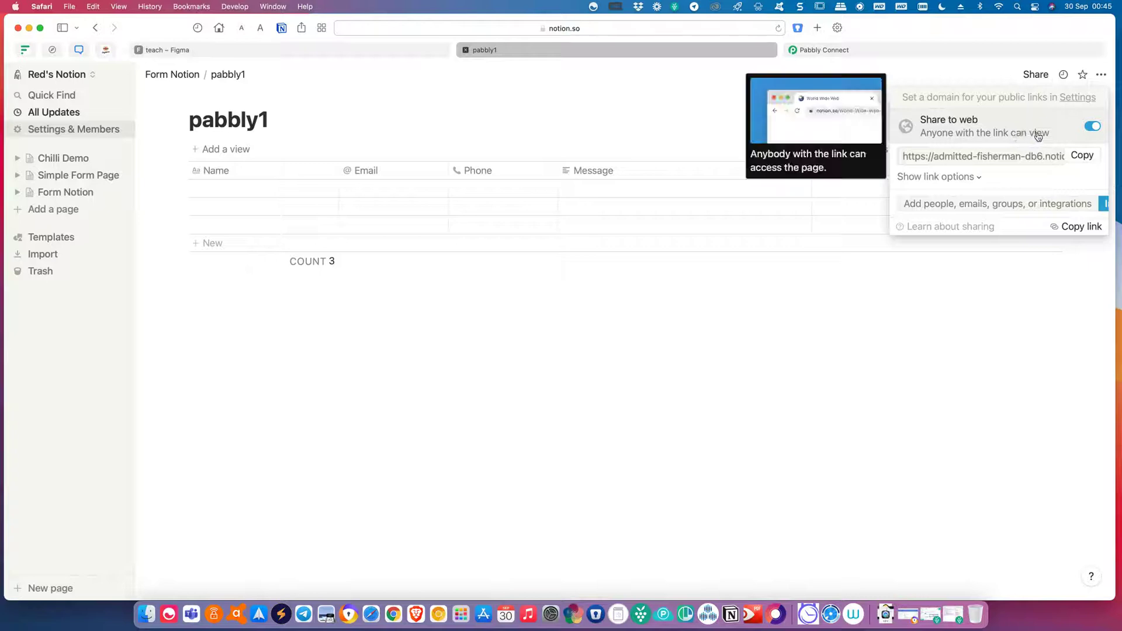
{"action": "left_click", "coordinate": [968, 179]}
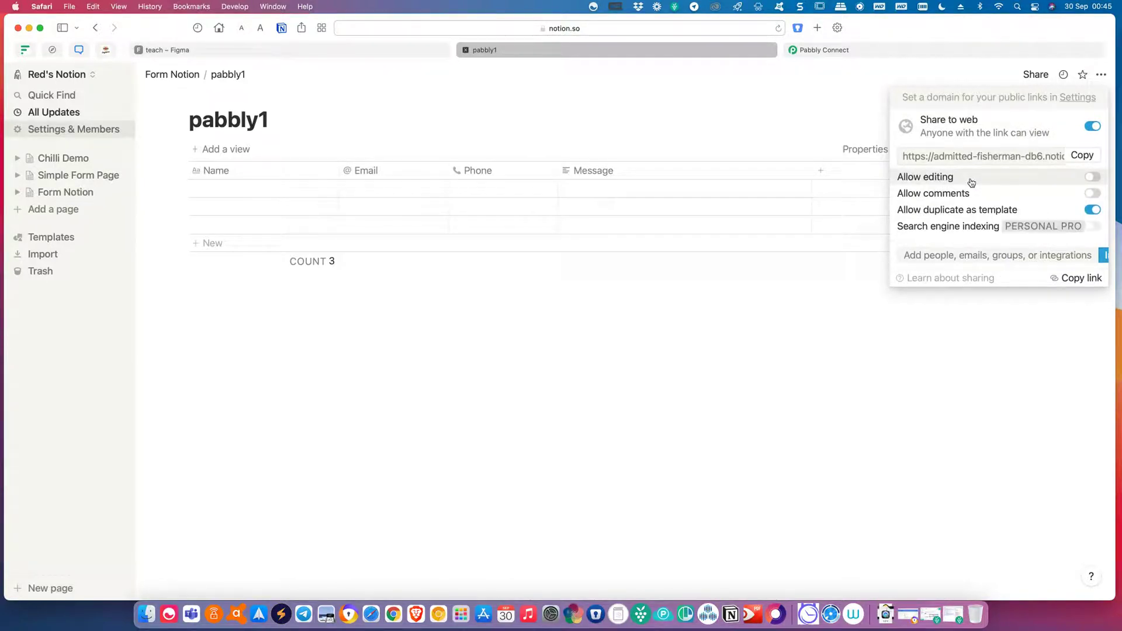
{"action": "left_click", "coordinate": [1092, 209]}
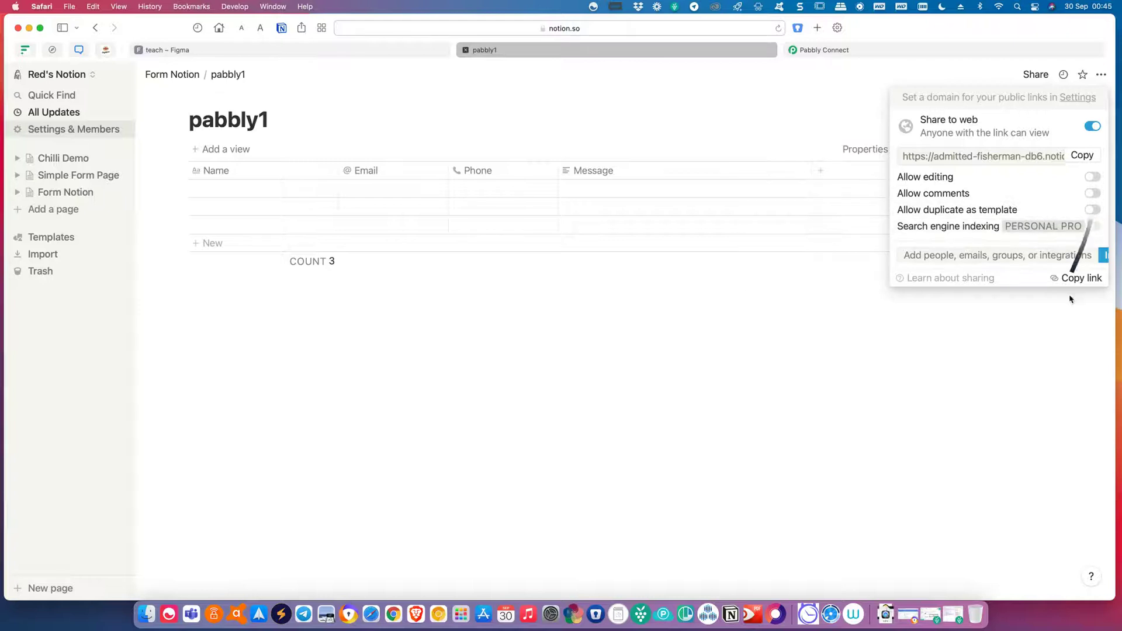
{"action": "left_click", "coordinate": [1067, 257]}
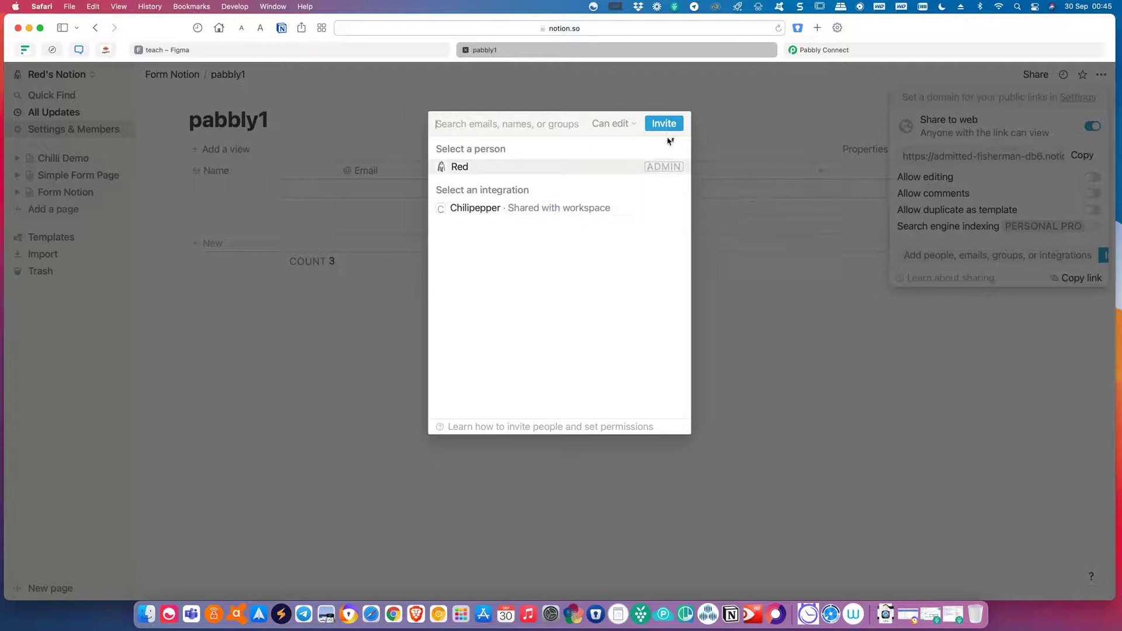
{"action": "left_click", "coordinate": [794, 388]}
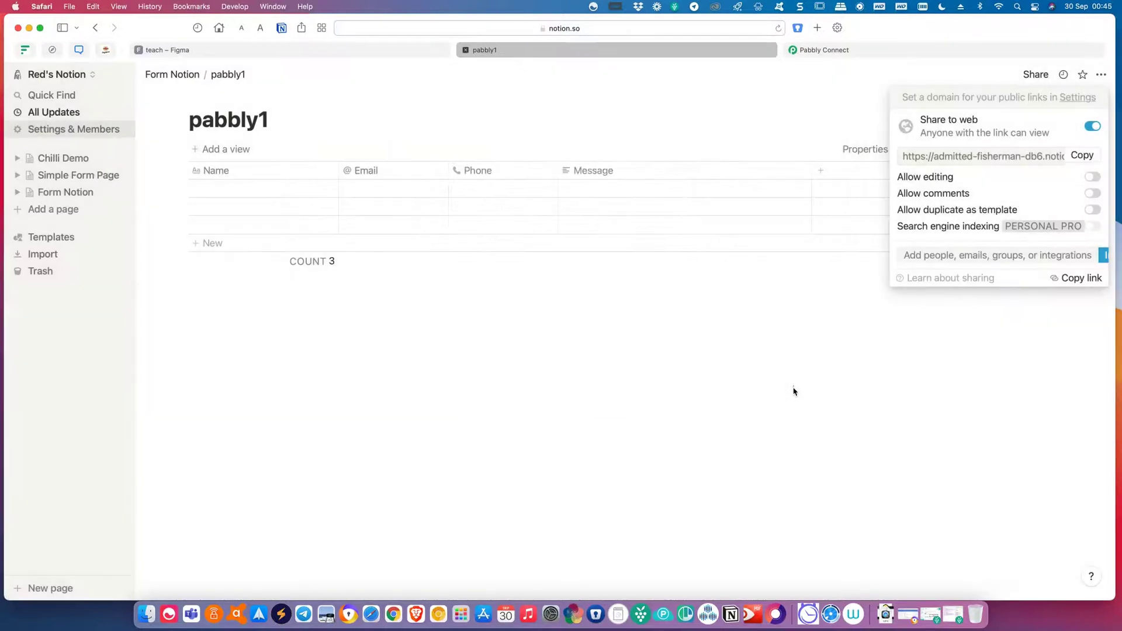
{"action": "left_click", "coordinate": [889, 395]}
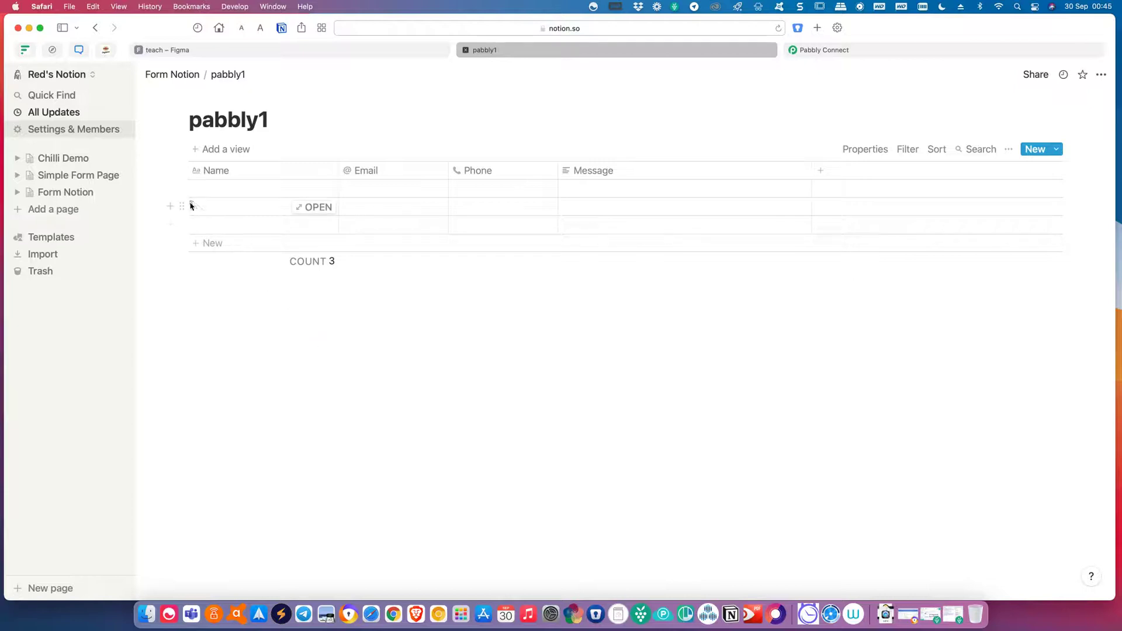
Create and submit a new internal Notion integration named Pabbly Notion.
{"action": "left_click", "coordinate": [83, 129]}
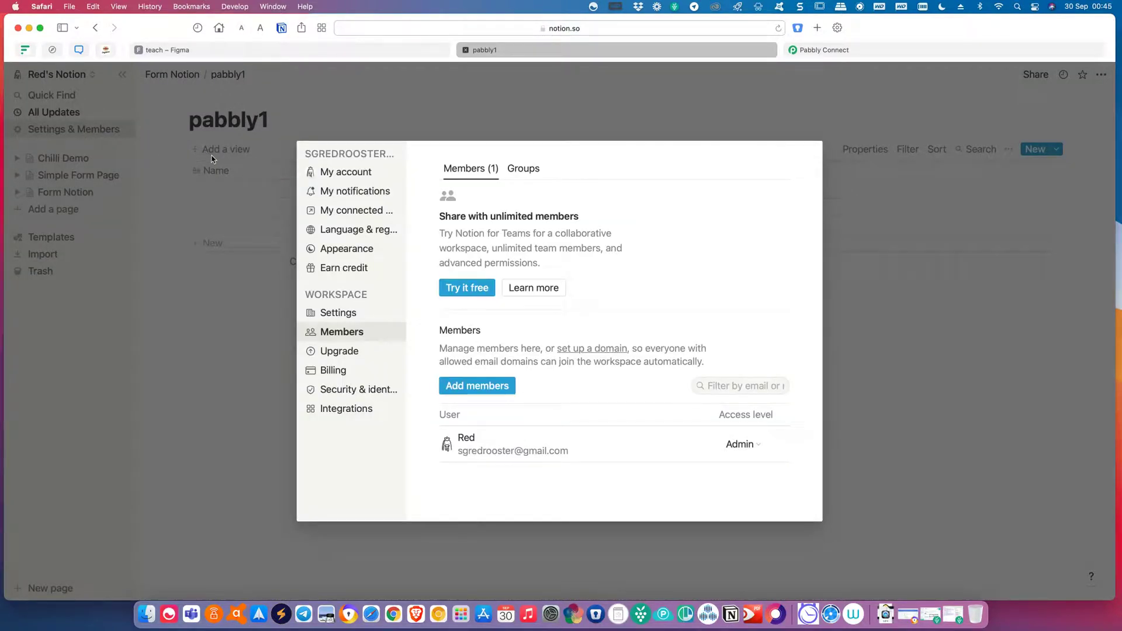
{"action": "left_click", "coordinate": [339, 411]}
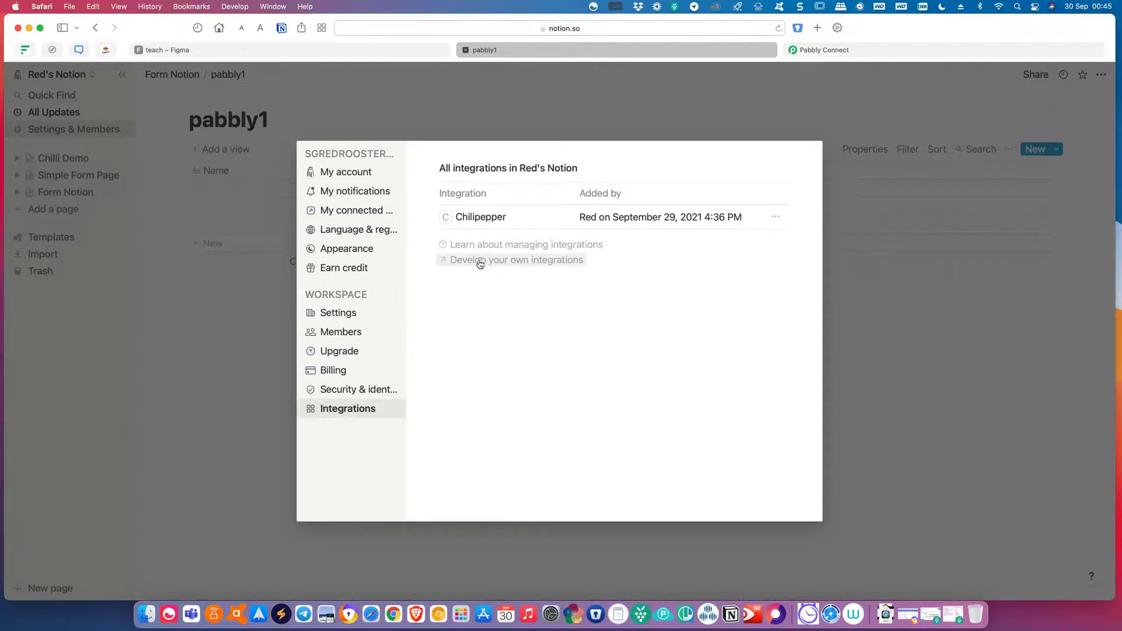
{"action": "left_click", "coordinate": [547, 266]}
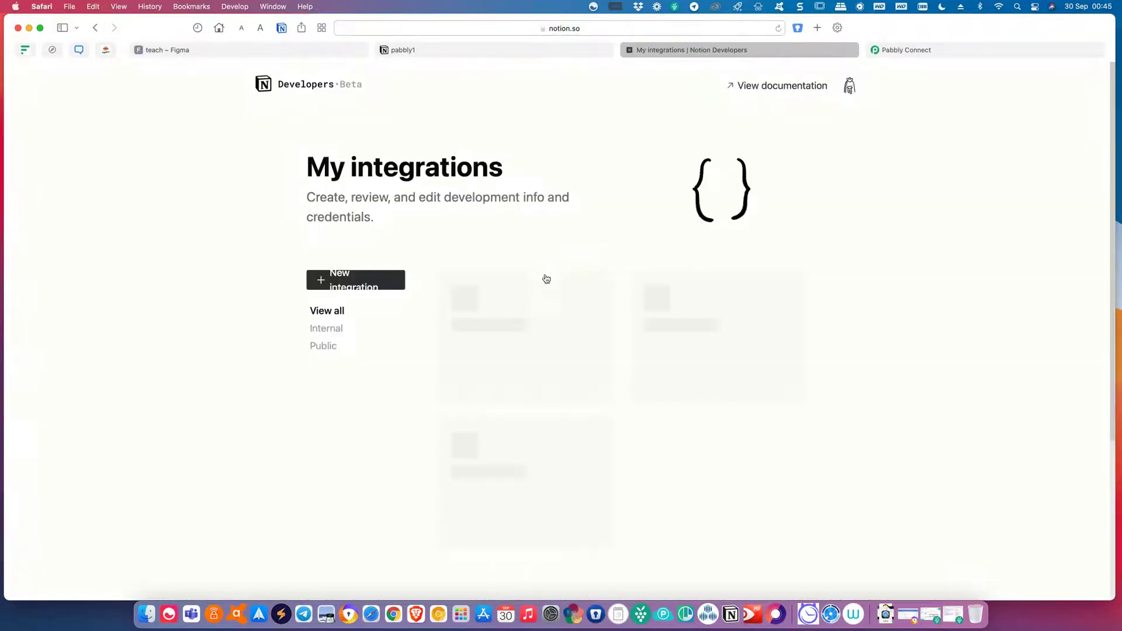
{"action": "left_click", "coordinate": [546, 366]}
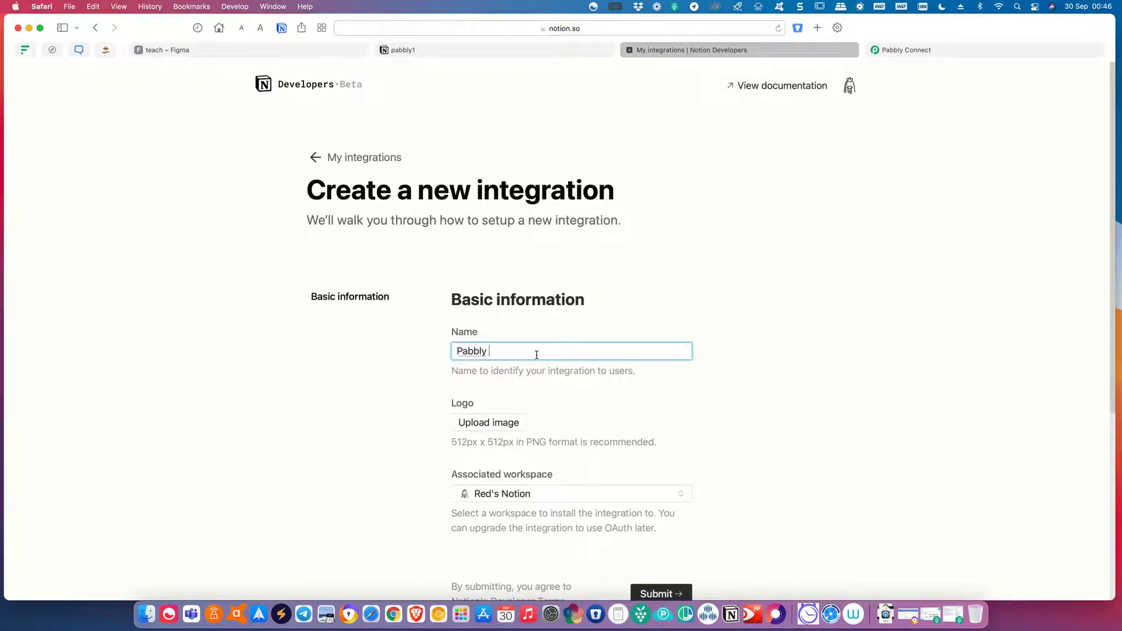
{"action": "type", "text": "Pabbly Notion"}
{"action": "left_click", "coordinate": [341, 495]}
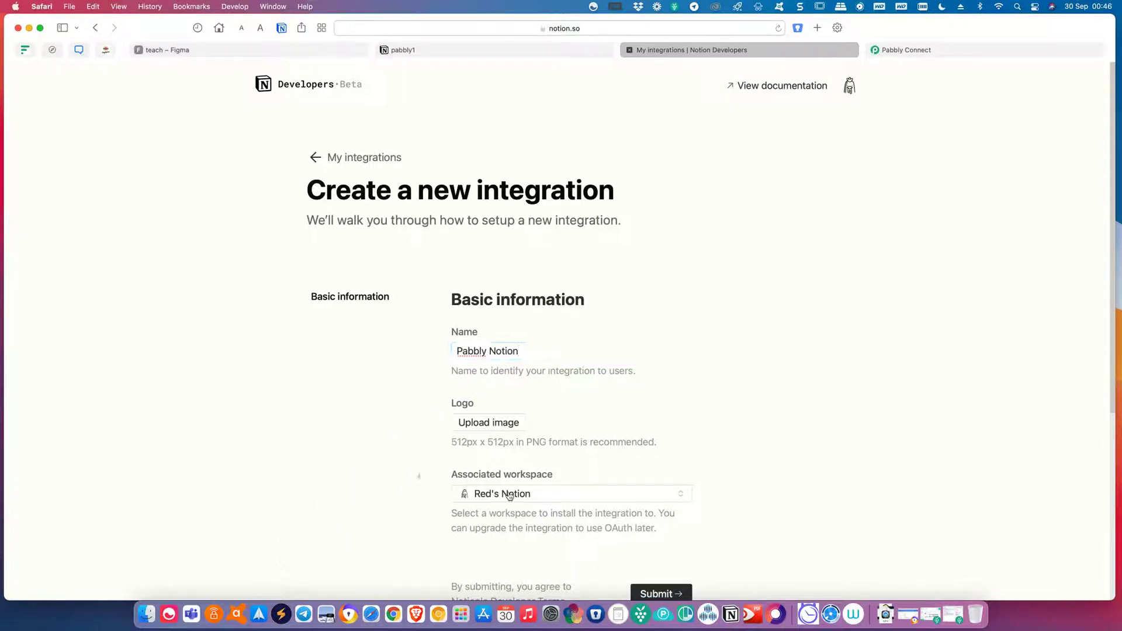
{"action": "left_click", "coordinate": [685, 593]}
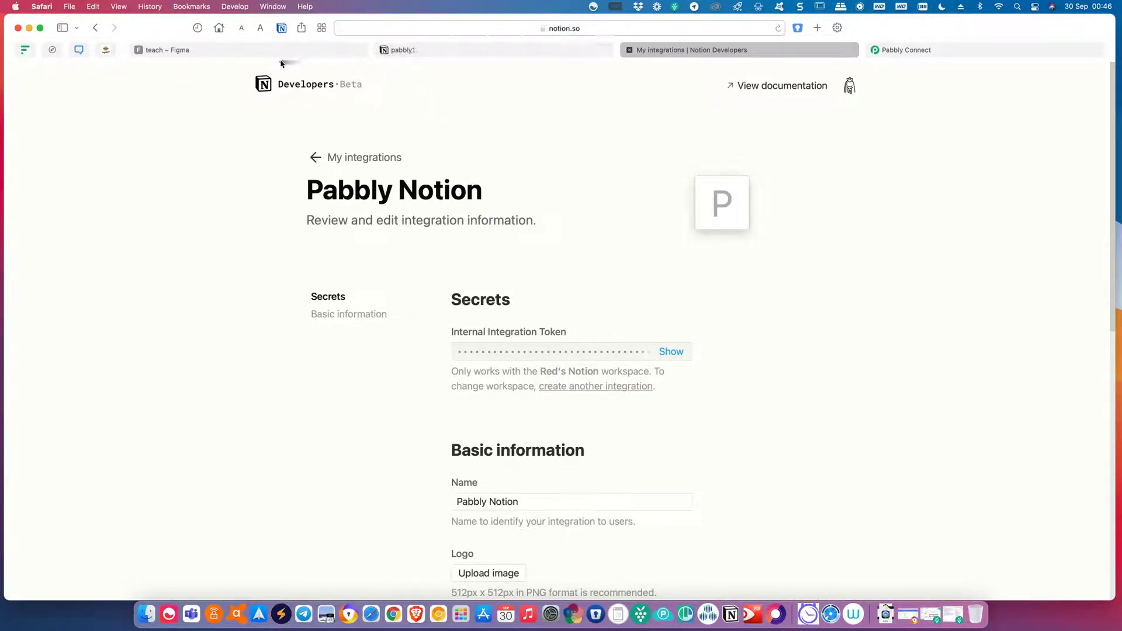
{"action": "left_click", "coordinate": [944, 50]}
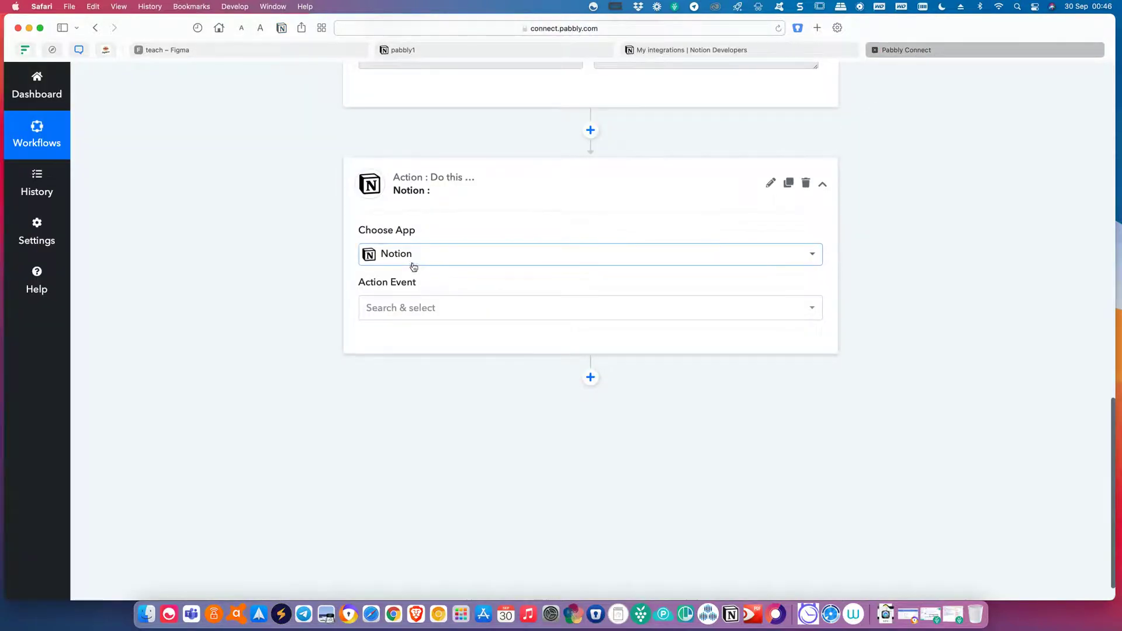
Set the Notion action event to Create Page and start connecting the Notion account.
{"action": "scroll", "coordinate": [608, 388], "scroll_direction": "up", "scroll_amount": 3}
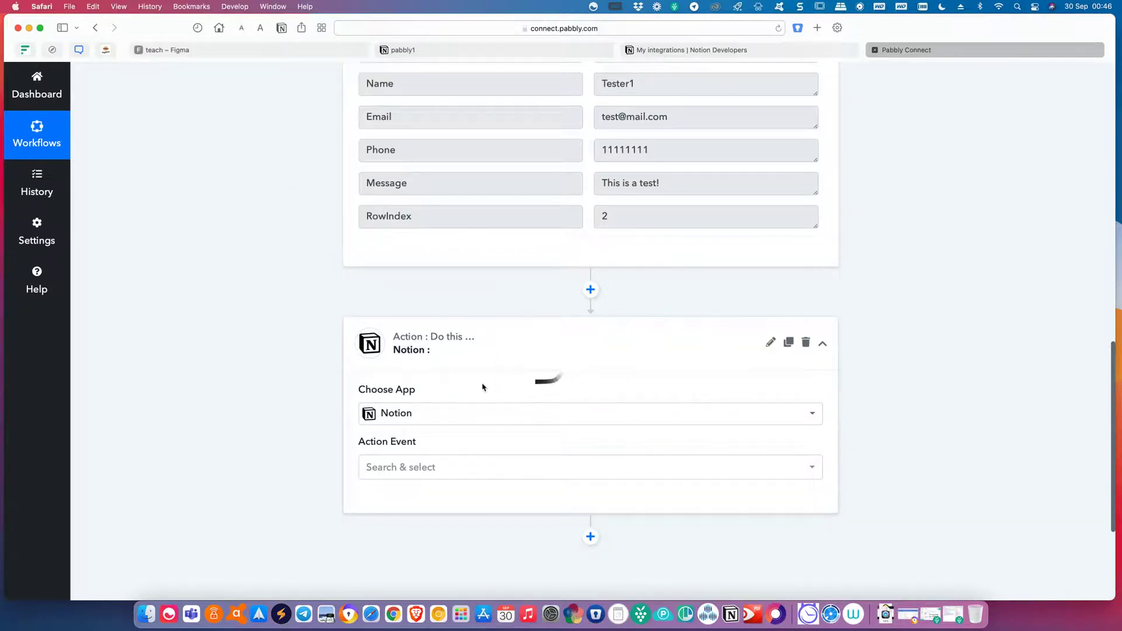
{"action": "left_click", "coordinate": [240, 50]}
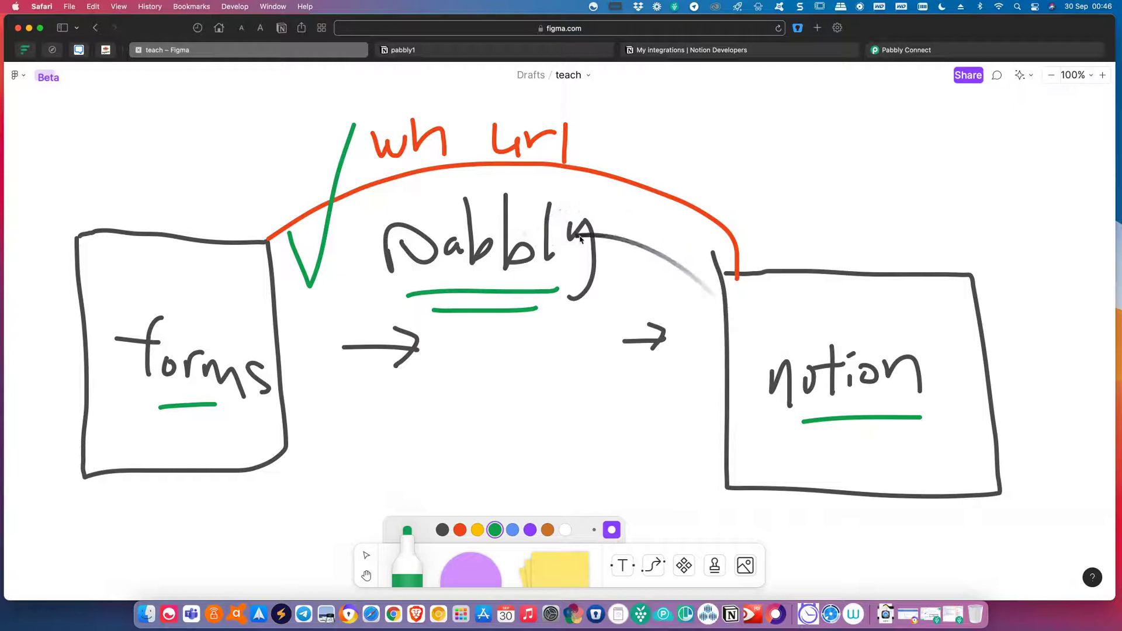
{"action": "left_click", "coordinate": [925, 53]}
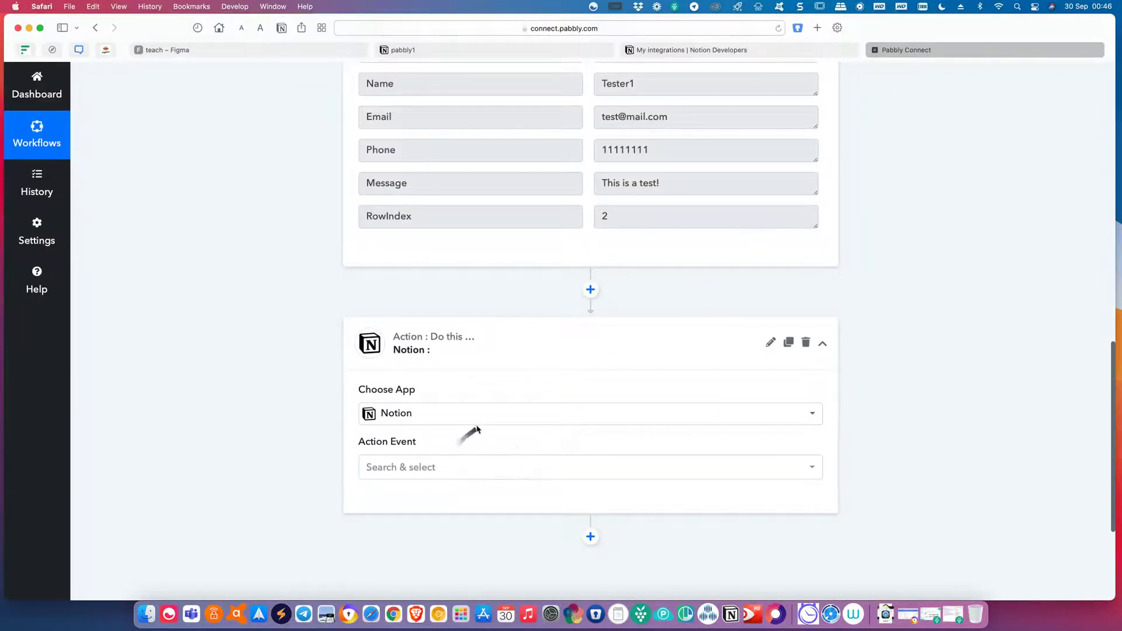
{"action": "left_click", "coordinate": [470, 469]}
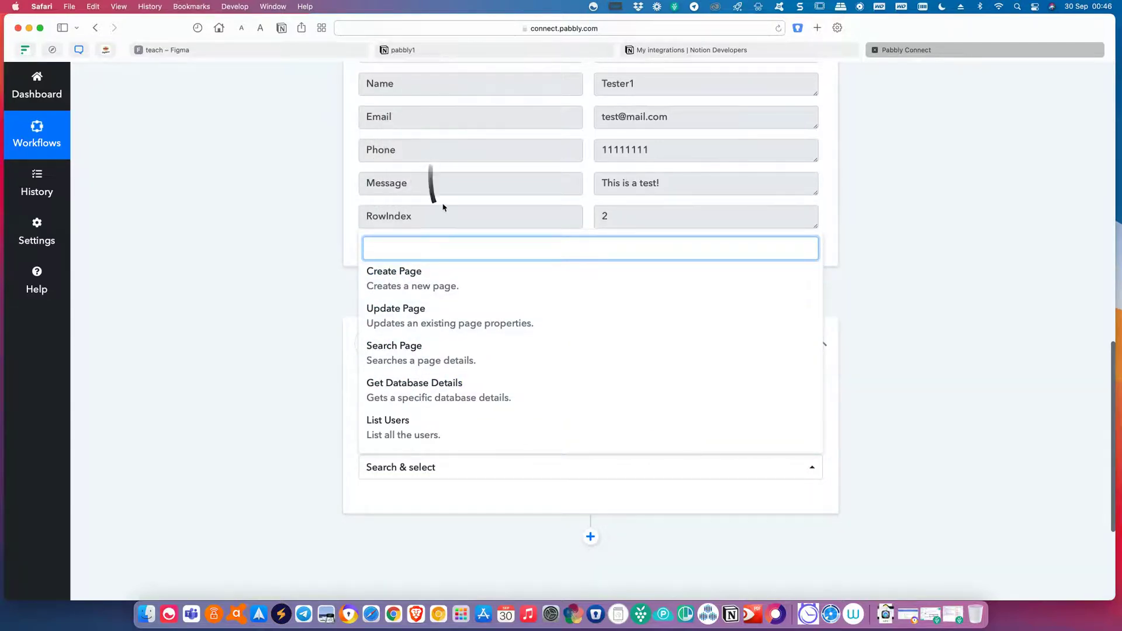
{"action": "left_click", "coordinate": [455, 289]}
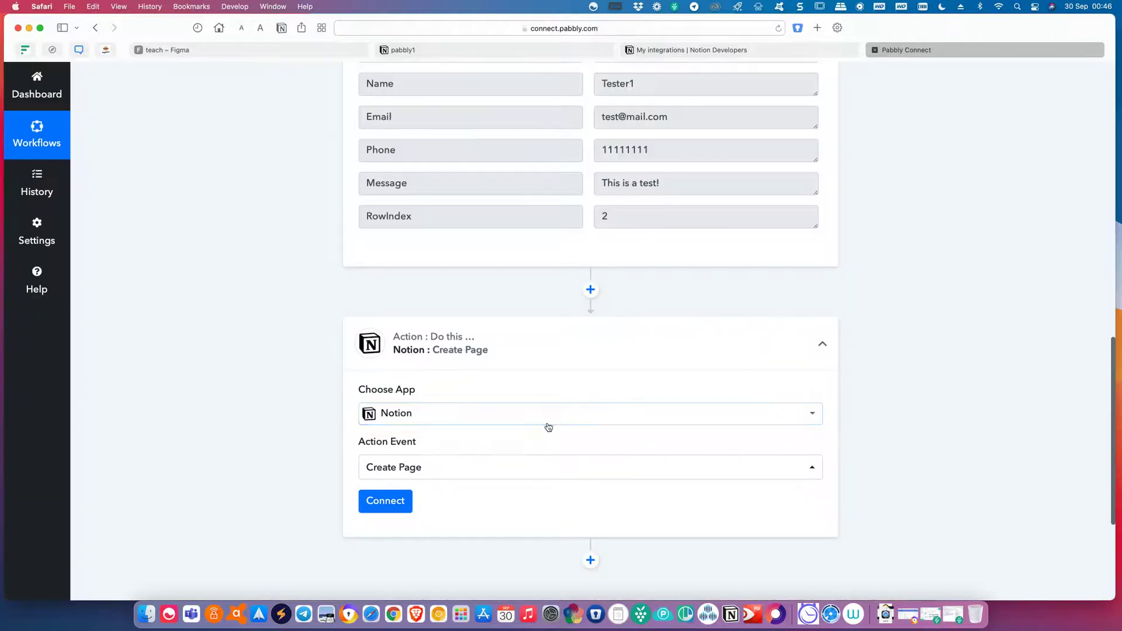
{"action": "scroll", "coordinate": [548, 427], "scroll_direction": "down", "scroll_amount": 2}
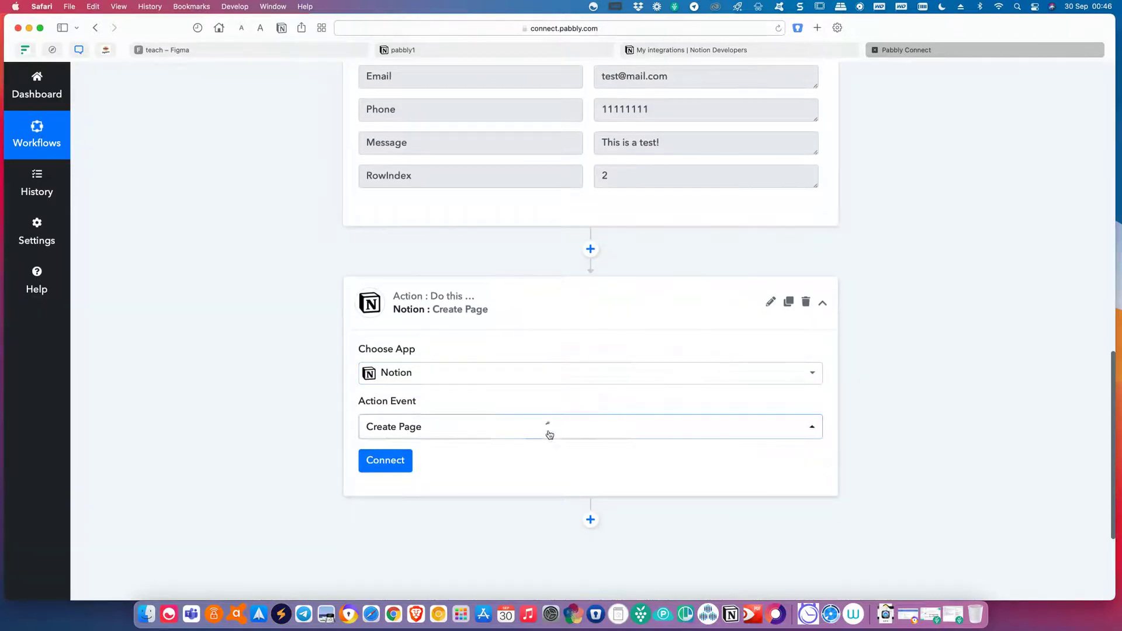
{"action": "left_click", "coordinate": [397, 464]}
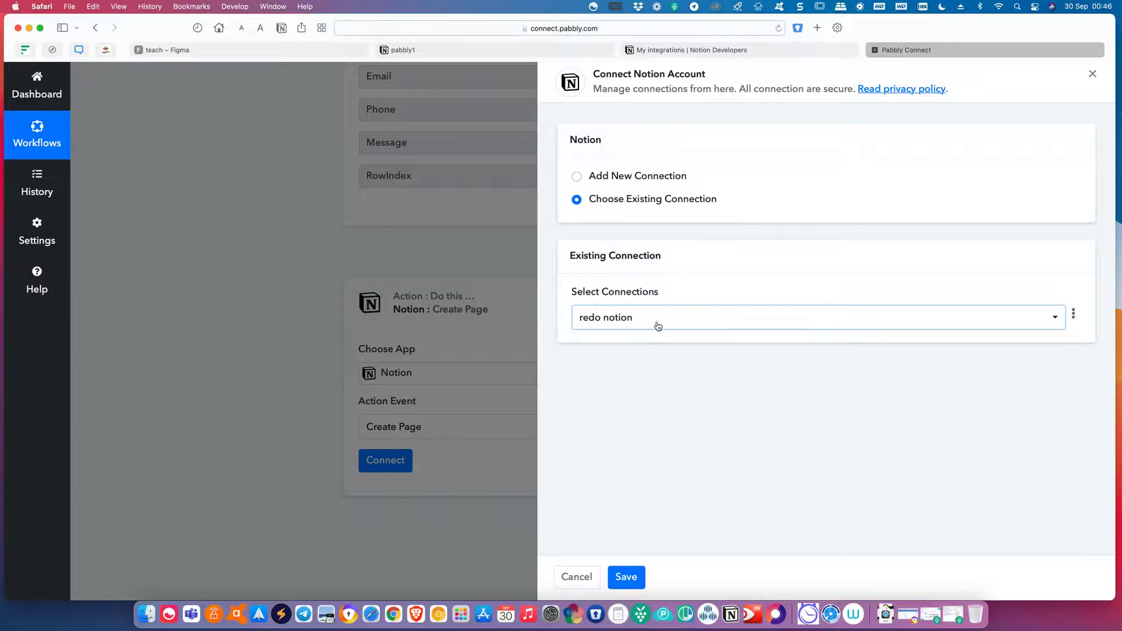
Add a new Notion connection named pabbly notion.
{"action": "left_click", "coordinate": [577, 177]}
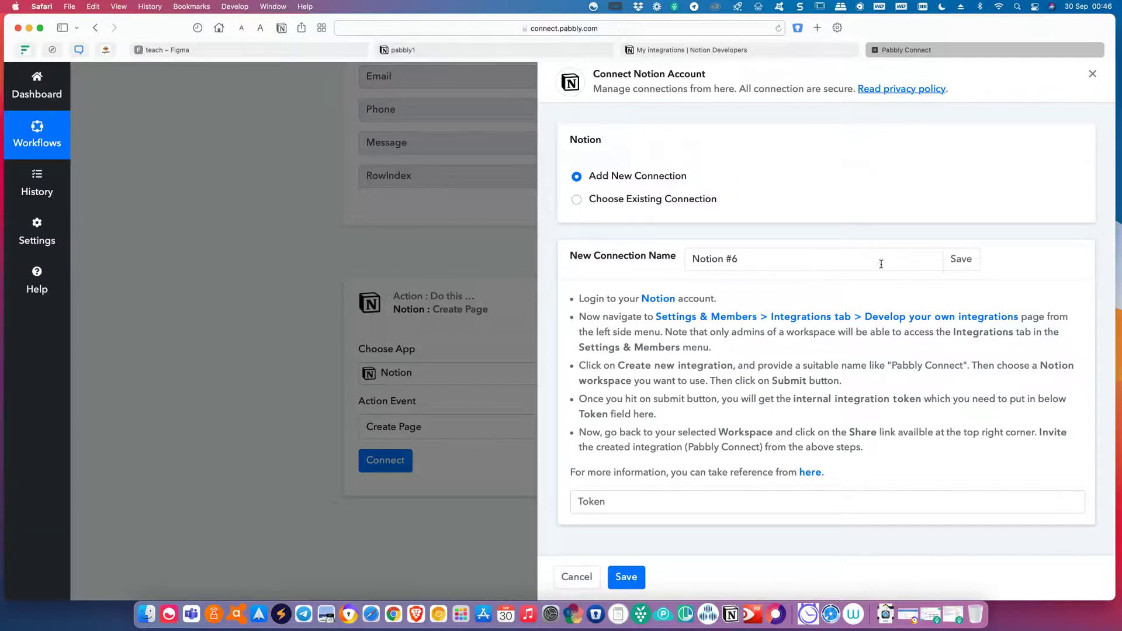
{"action": "left_click_drag", "start_coordinate": [750, 262], "coordinate": [668, 254]}
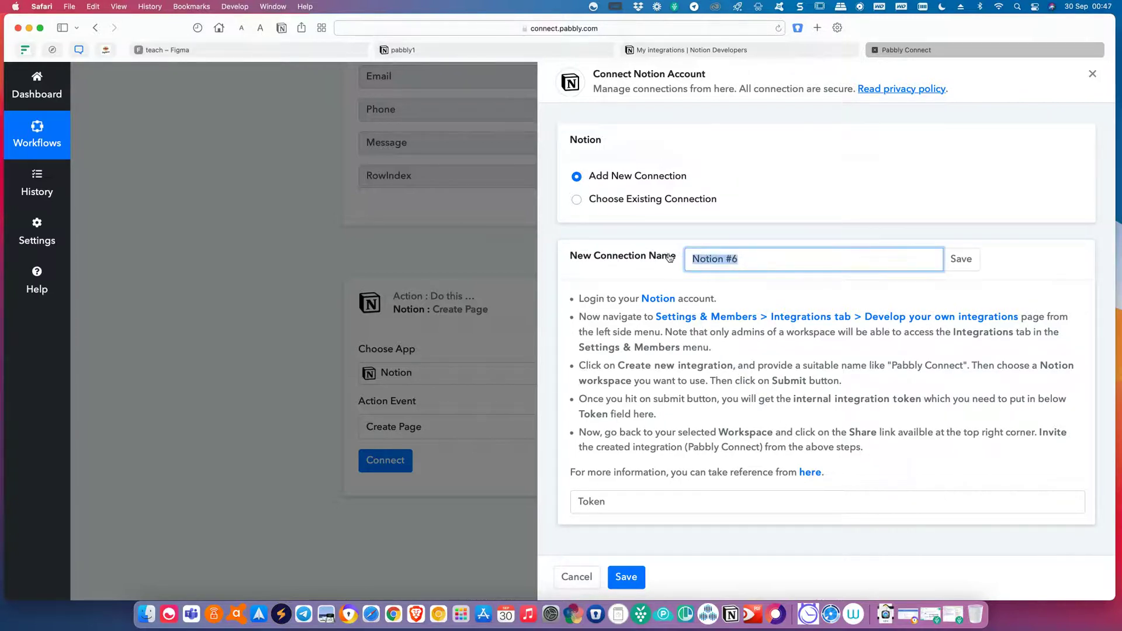
{"action": "type", "text": "pa"}
{"action": "key", "text": "BackSpace"}
{"action": "type", "text": "bbly not"}
{"action": "key", "text": "BackSpace"}
{"action": "type", "text": "o"}
{"action": "key", "text": "BackSpace"}
{"action": "type", "text": "ti"}
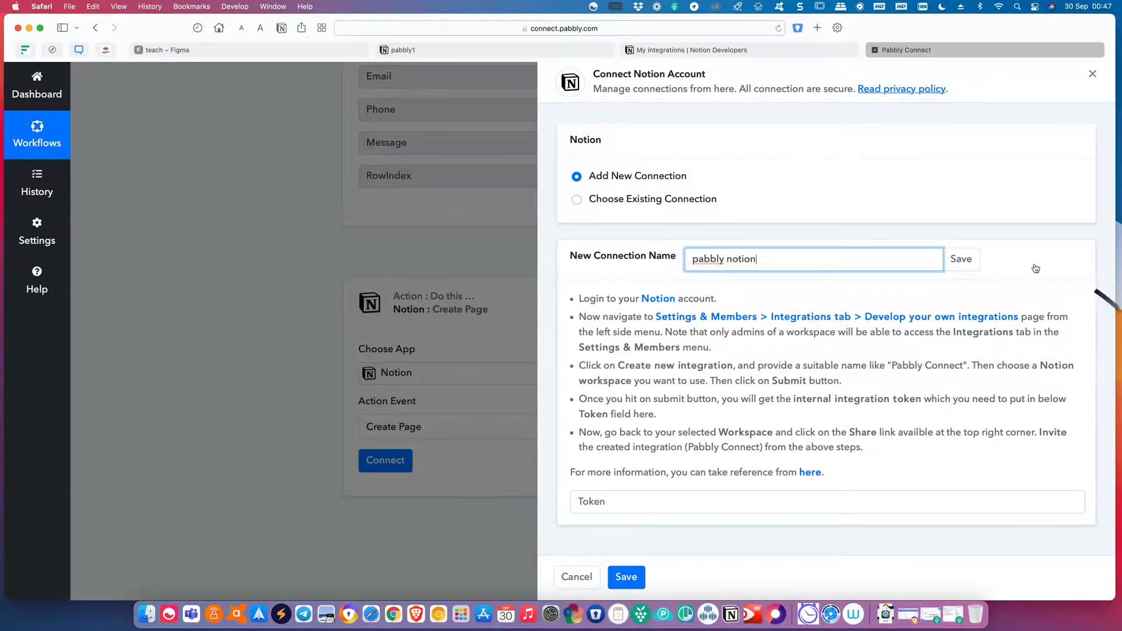
{"action": "left_click", "coordinate": [961, 259]}
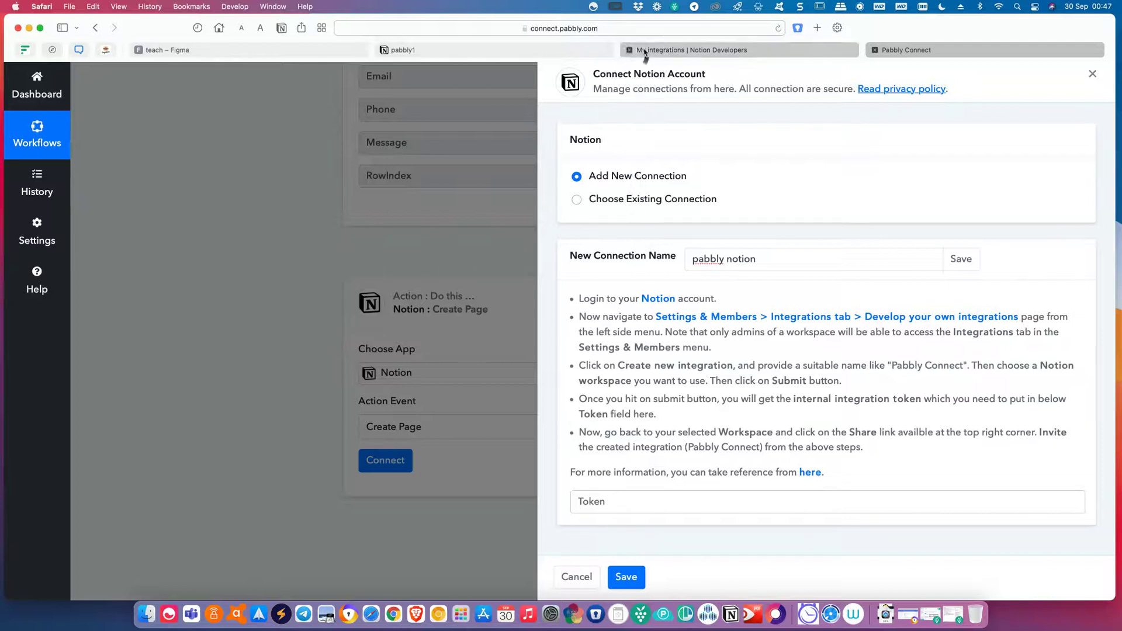
Copy the Pabbly Notion internal integration token into the Token field and save the connection.
{"action": "left_click", "coordinate": [539, 55]}
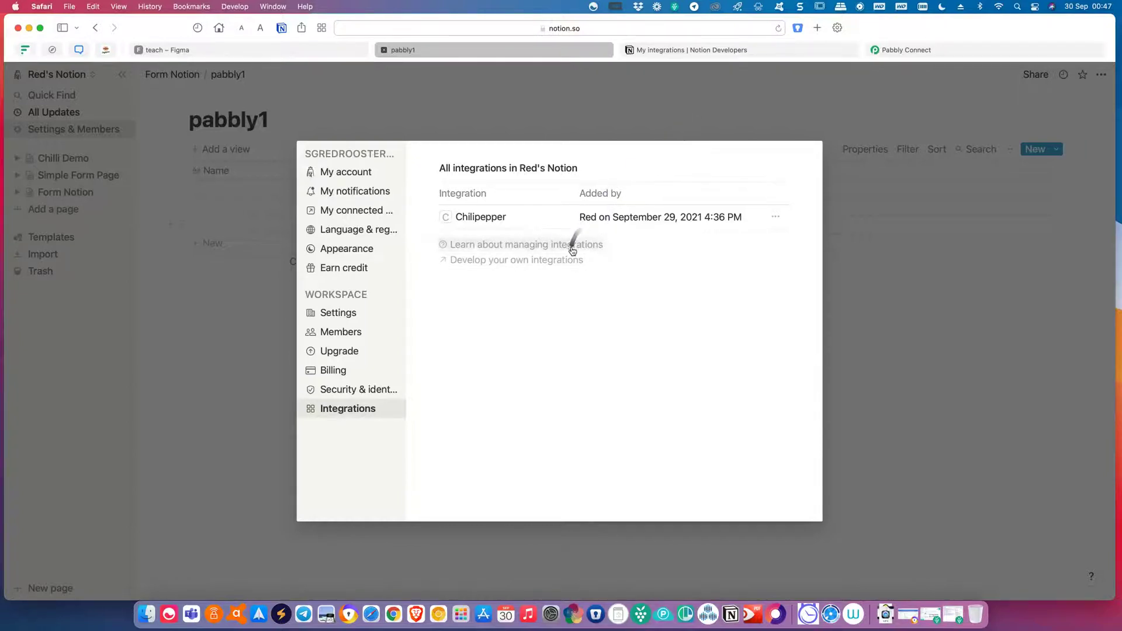
{"action": "left_click", "coordinate": [702, 49]}
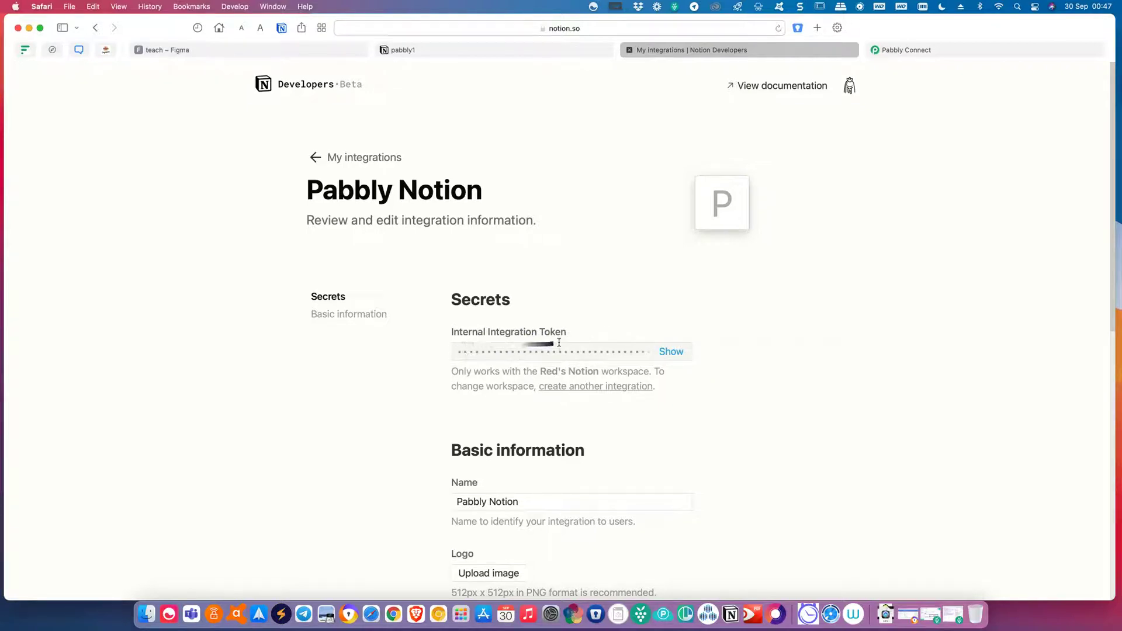
{"action": "left_click", "coordinate": [671, 354]}
{"action": "left_click", "coordinate": [672, 353]}
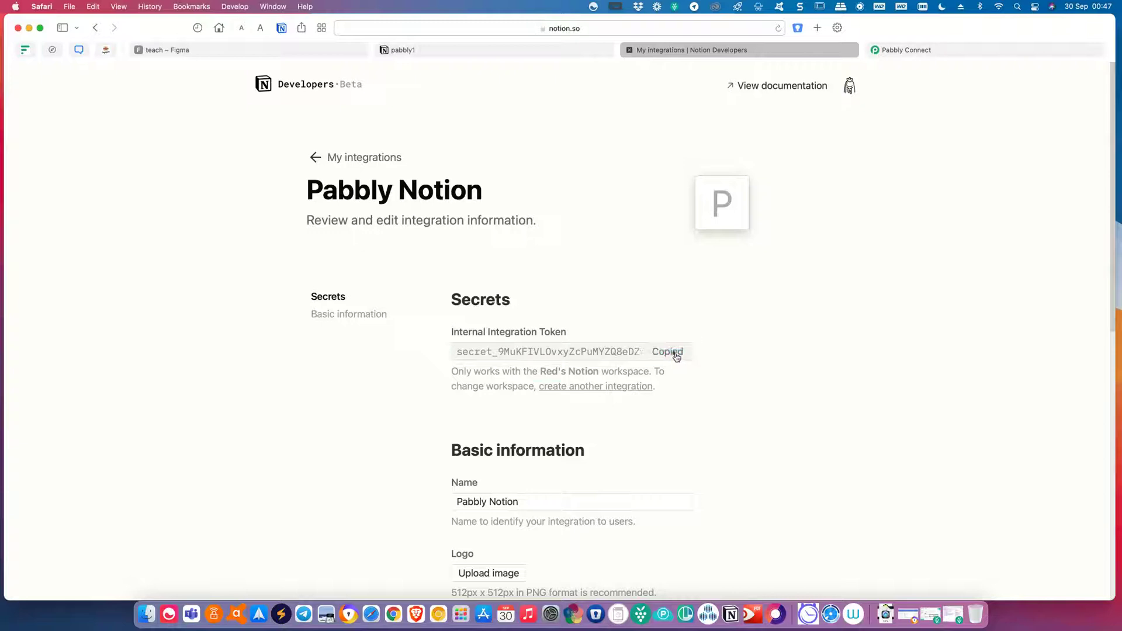
{"action": "left_click", "coordinate": [971, 52]}
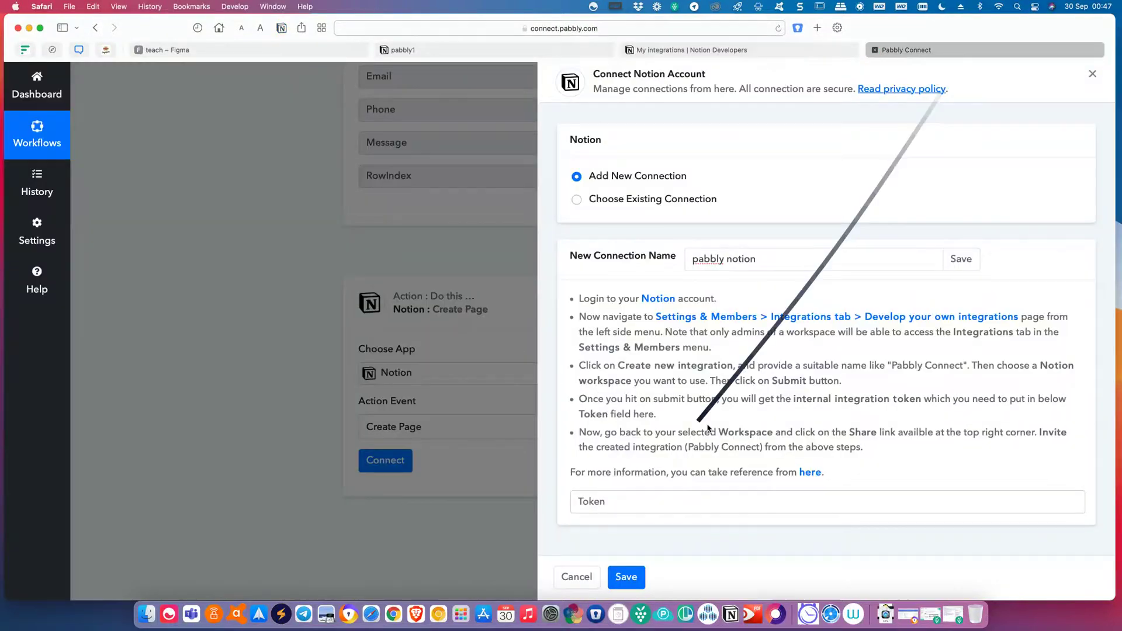
{"action": "left_click", "coordinate": [670, 503]}
{"action": "key", "text": "super+v"}
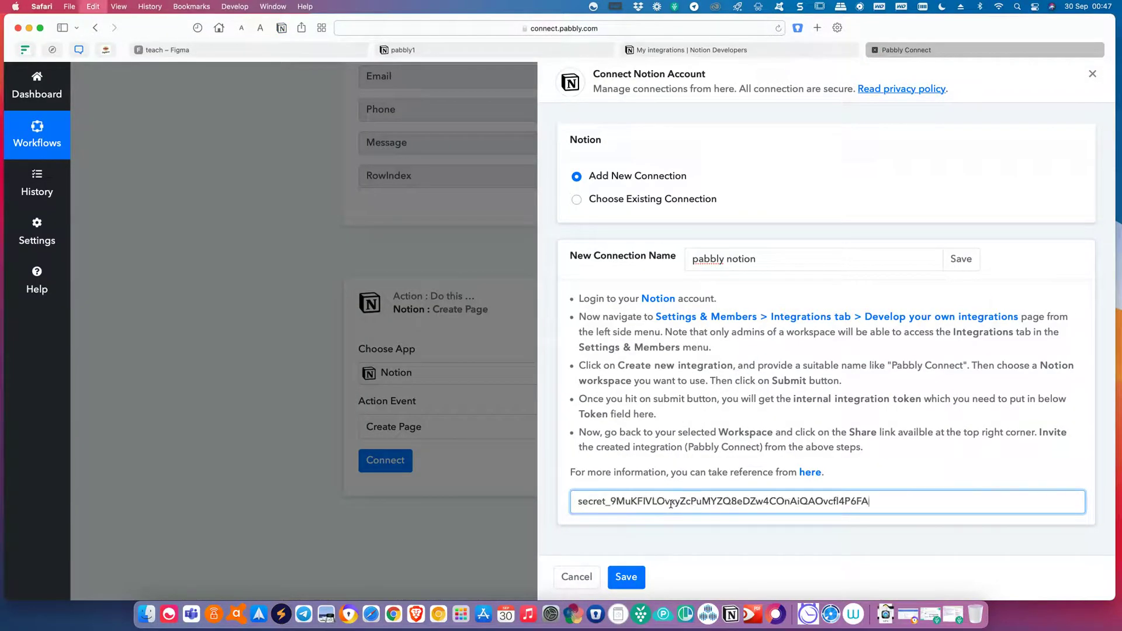
{"action": "left_click", "coordinate": [627, 580]}
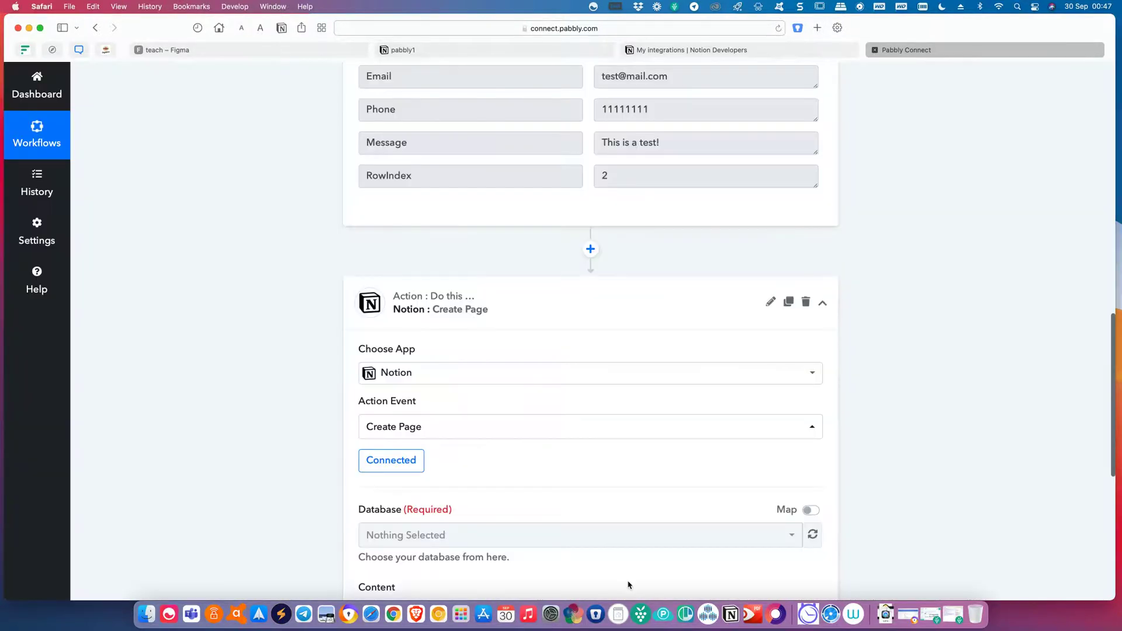
Check the pabbly1 Notion database, then return to the Pabbly Connect workflow.
{"action": "scroll", "coordinate": [599, 475], "scroll_direction": "down", "scroll_amount": 4}
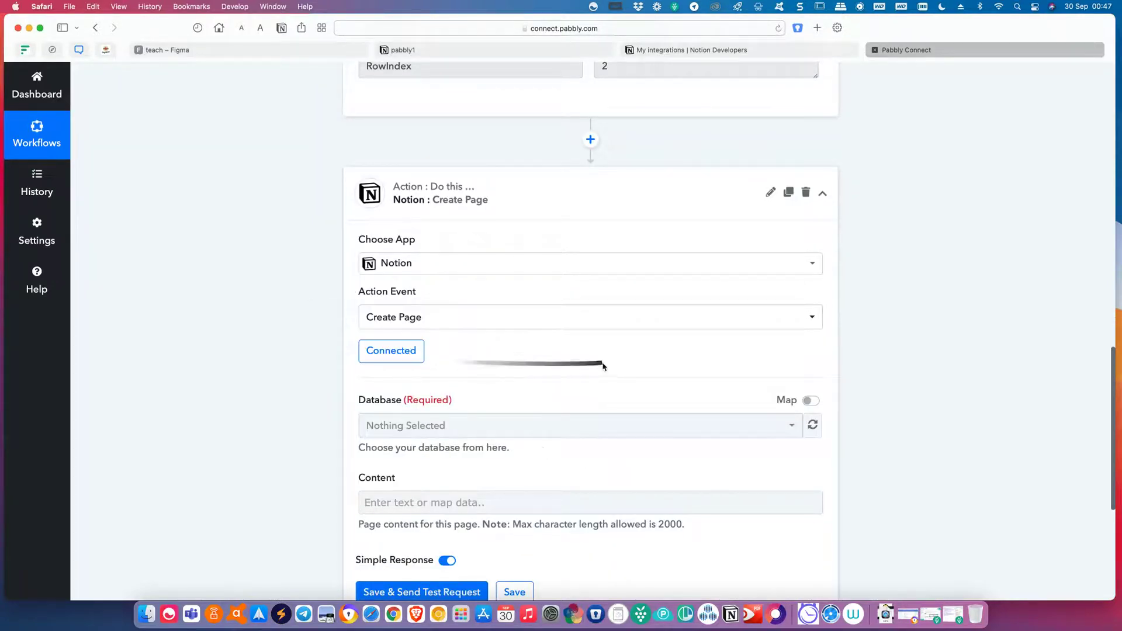
{"action": "scroll", "coordinate": [603, 368], "scroll_direction": "down", "scroll_amount": 1}
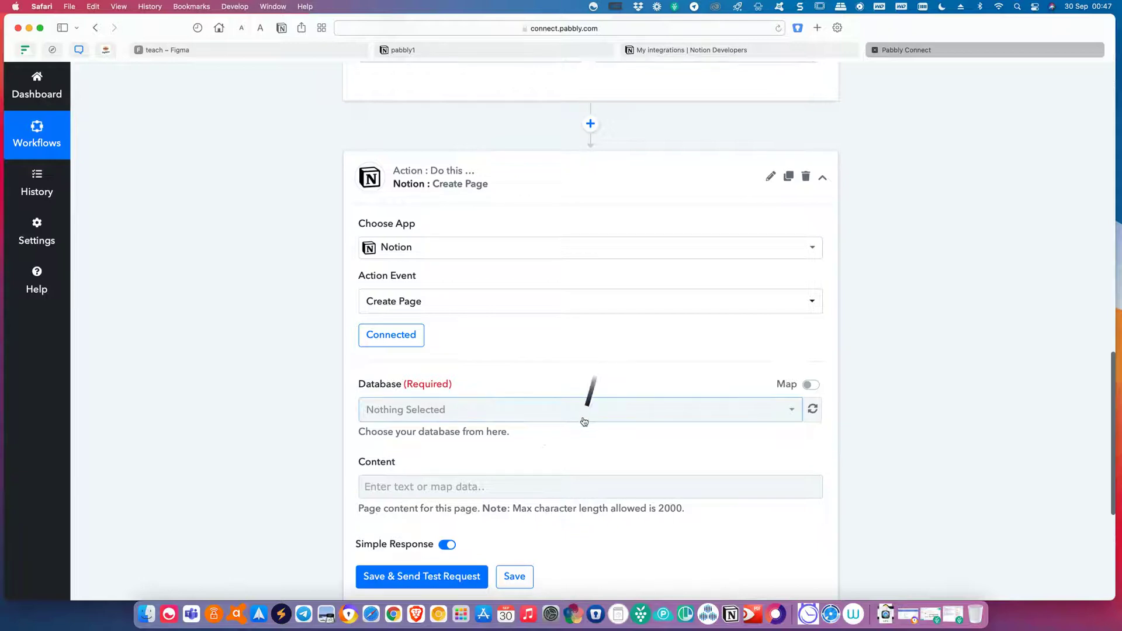
{"action": "scroll", "coordinate": [598, 461], "scroll_direction": "down", "scroll_amount": 3}
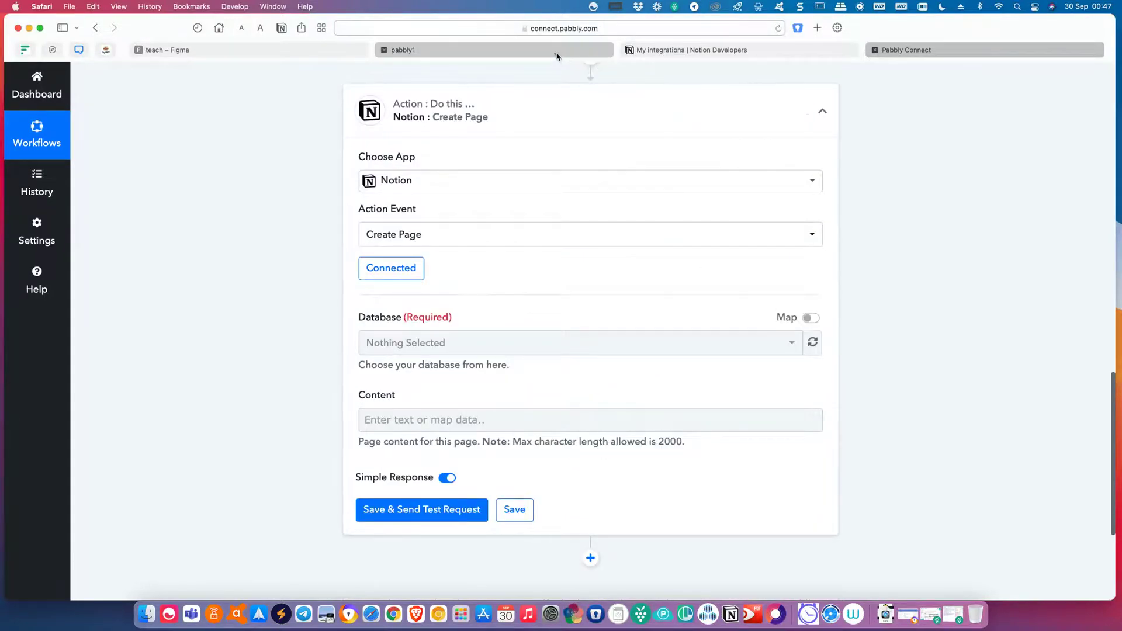
{"action": "left_click", "coordinate": [558, 51]}
{"action": "left_click", "coordinate": [923, 249]}
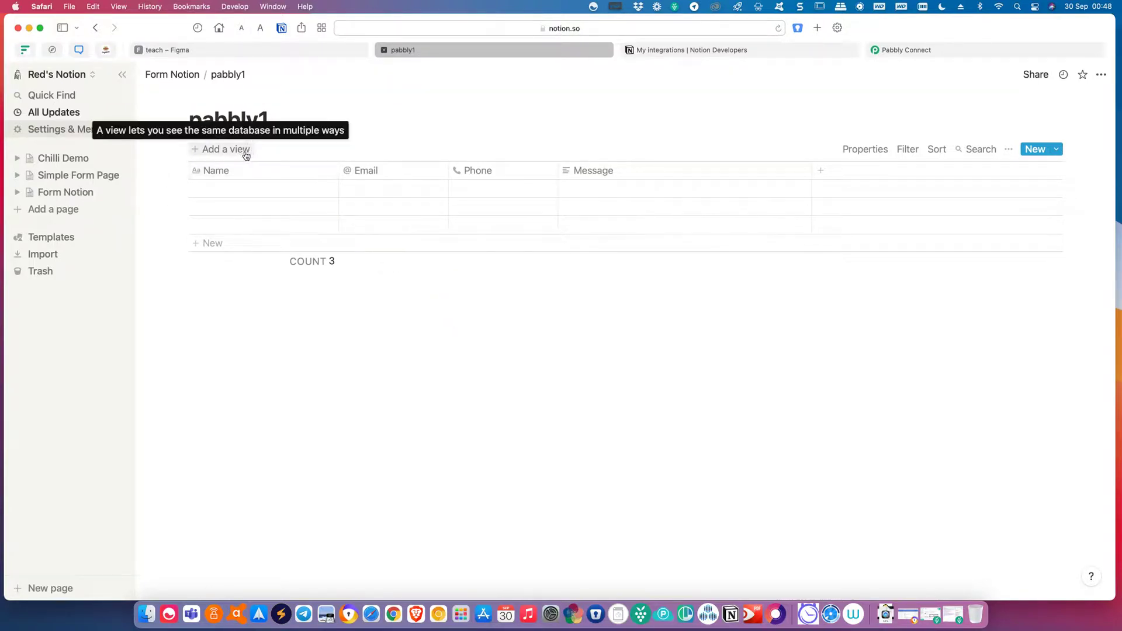
{"action": "left_click", "coordinate": [898, 52]}
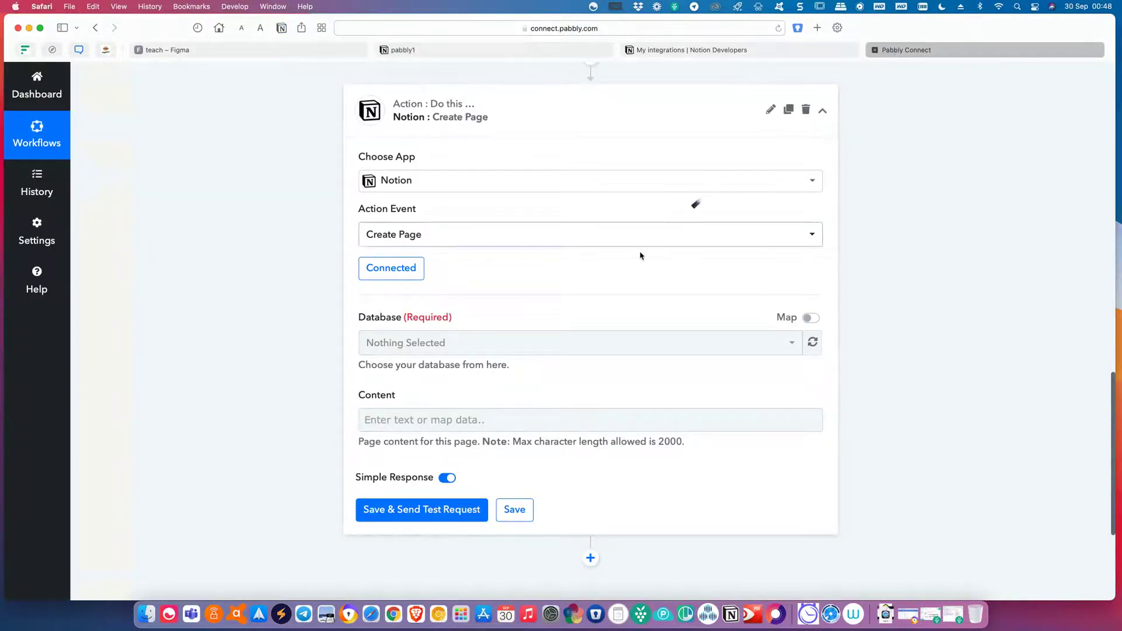
Refresh the Notion Database list and dismiss the Invalid API Data warning.
{"action": "left_click", "coordinate": [591, 343]}
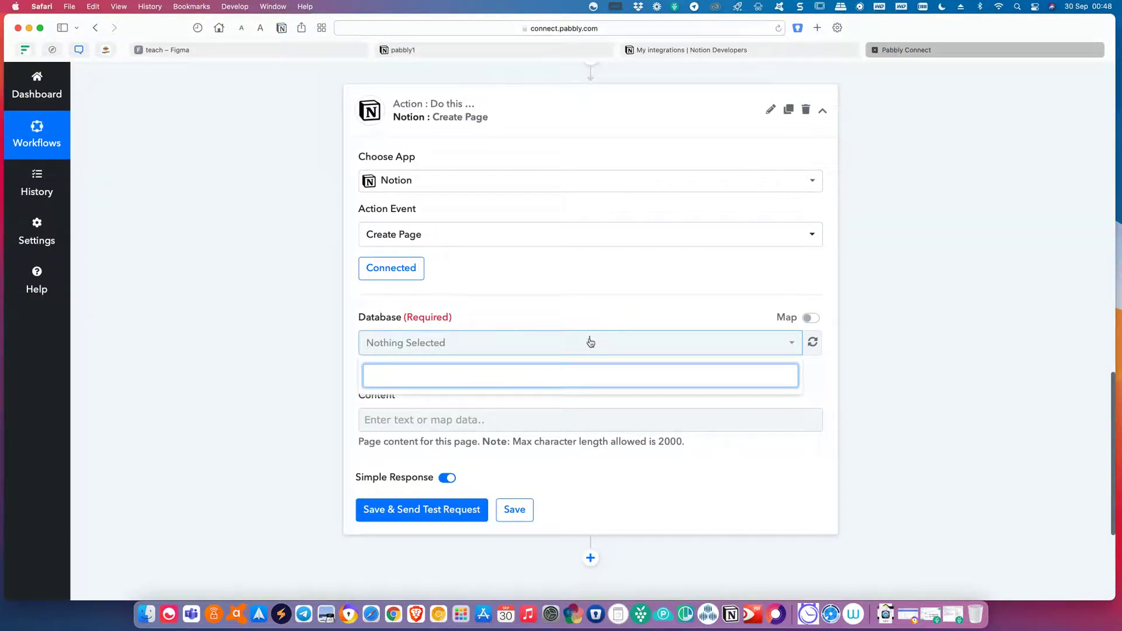
{"action": "left_click", "coordinate": [812, 342]}
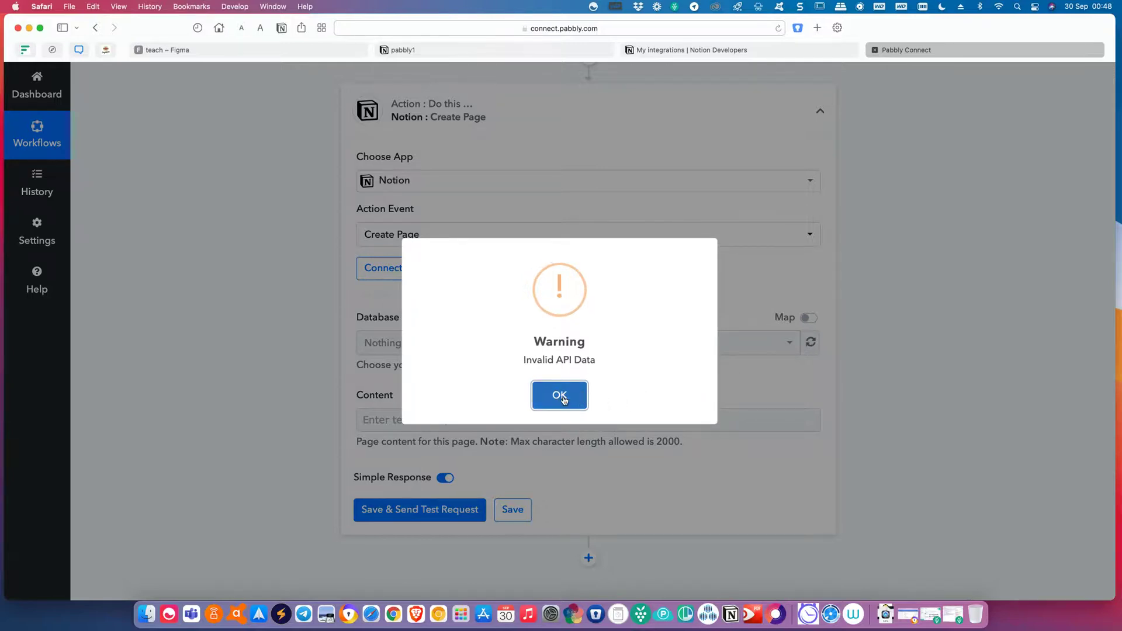
{"action": "left_click", "coordinate": [563, 399]}
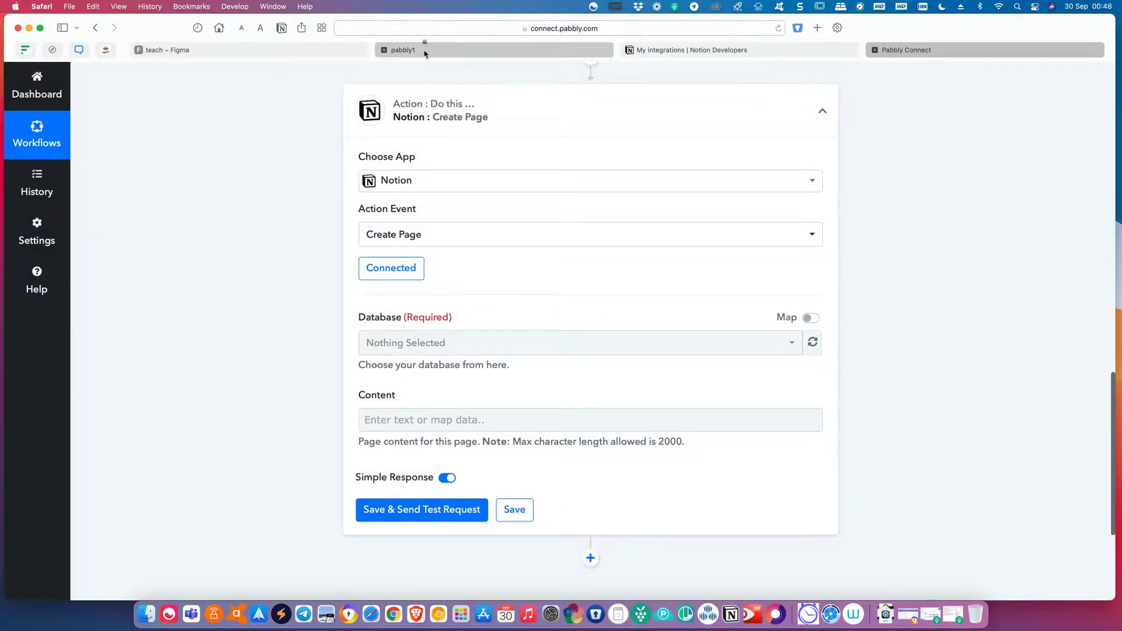
{"action": "left_click", "coordinate": [417, 57]}
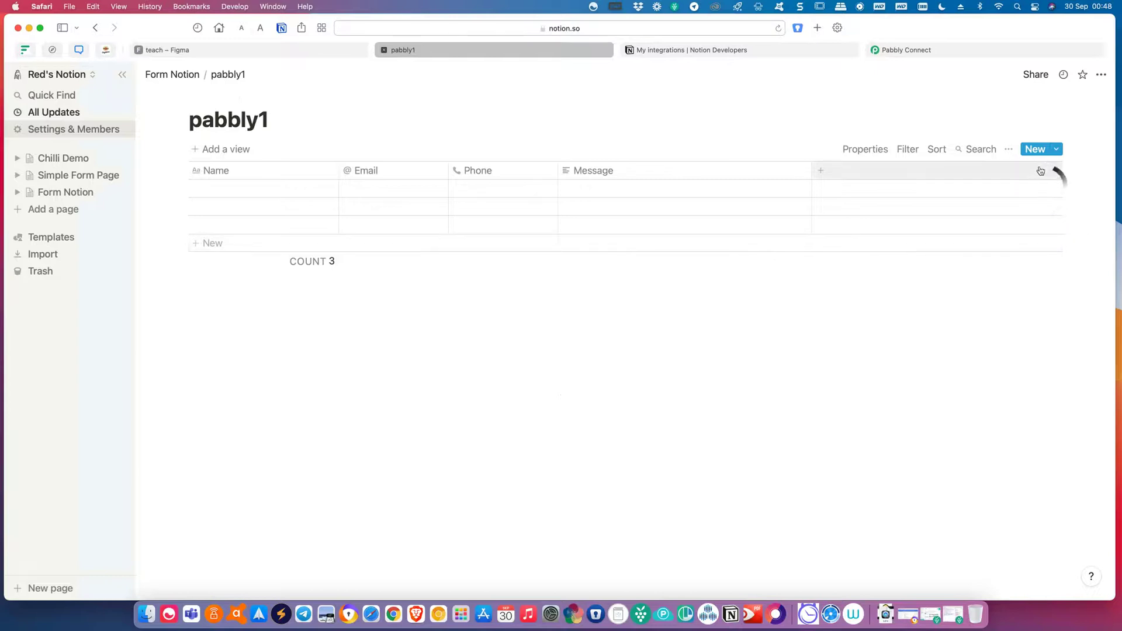
Share the Notion pabbly1 page with the Pabbly Notion integration with edit access.
{"action": "left_click", "coordinate": [1035, 75]}
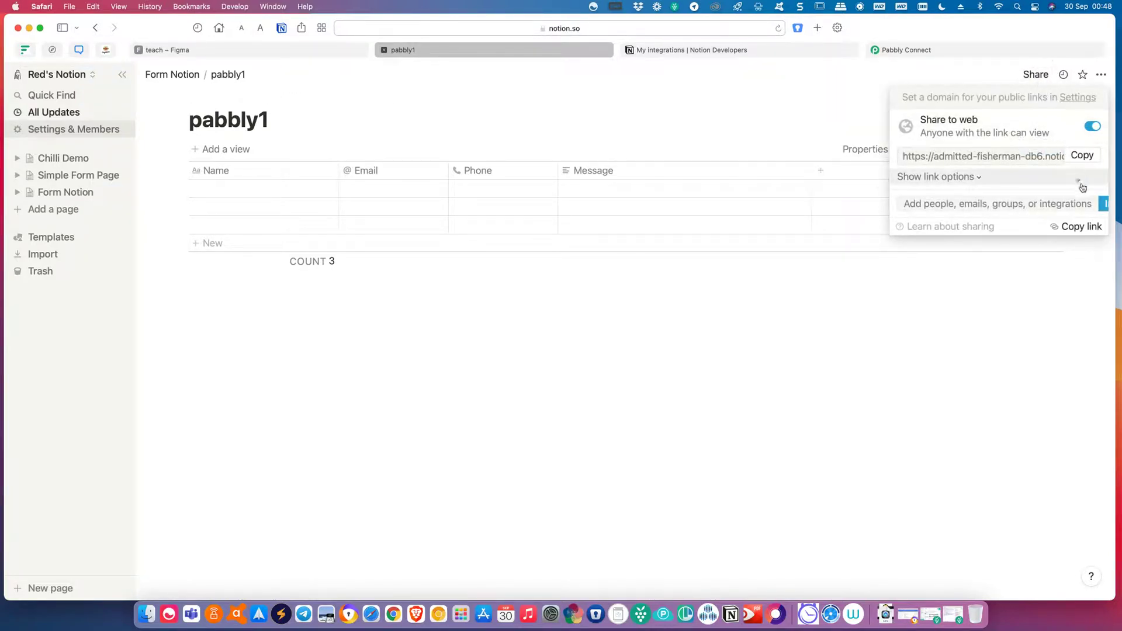
{"action": "left_click", "coordinate": [1103, 204]}
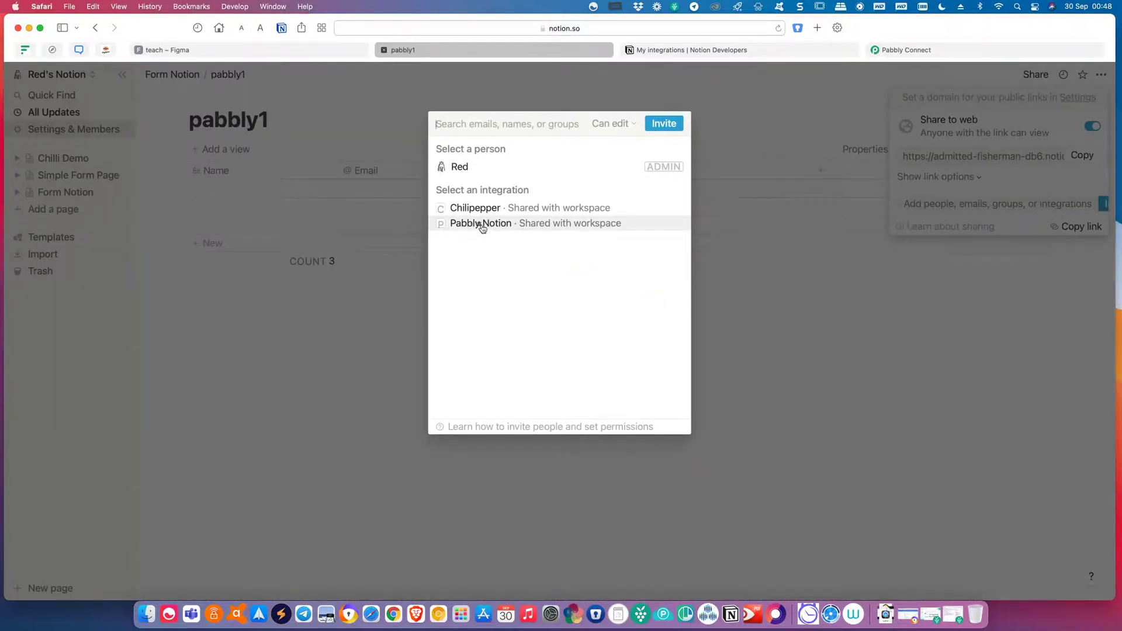
{"action": "left_click", "coordinate": [484, 225]}
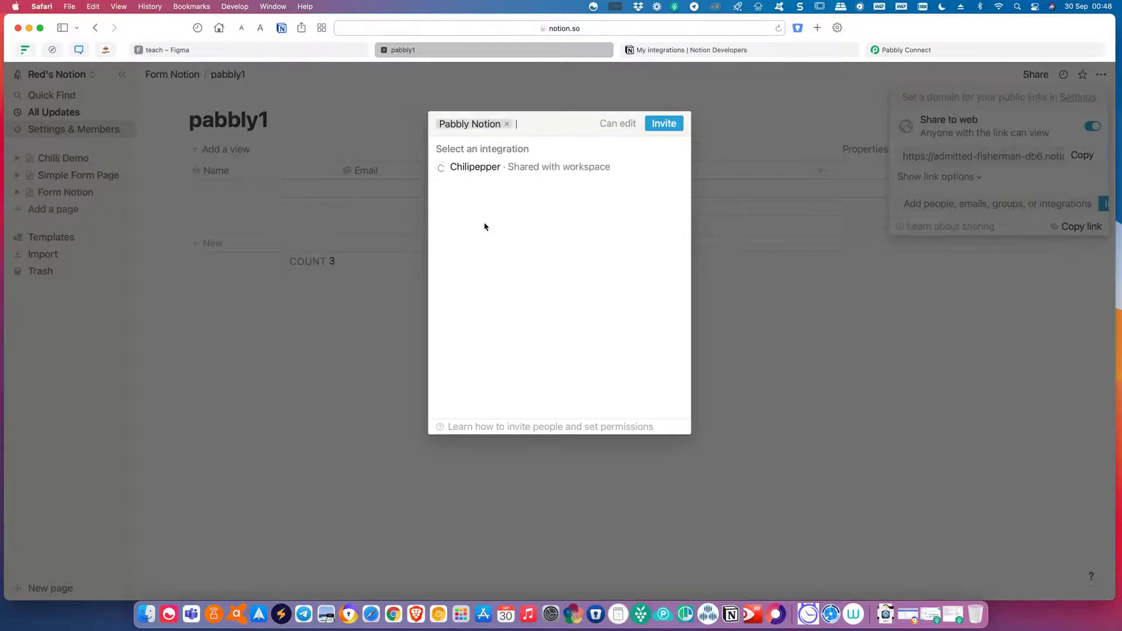
{"action": "left_click", "coordinate": [664, 125]}
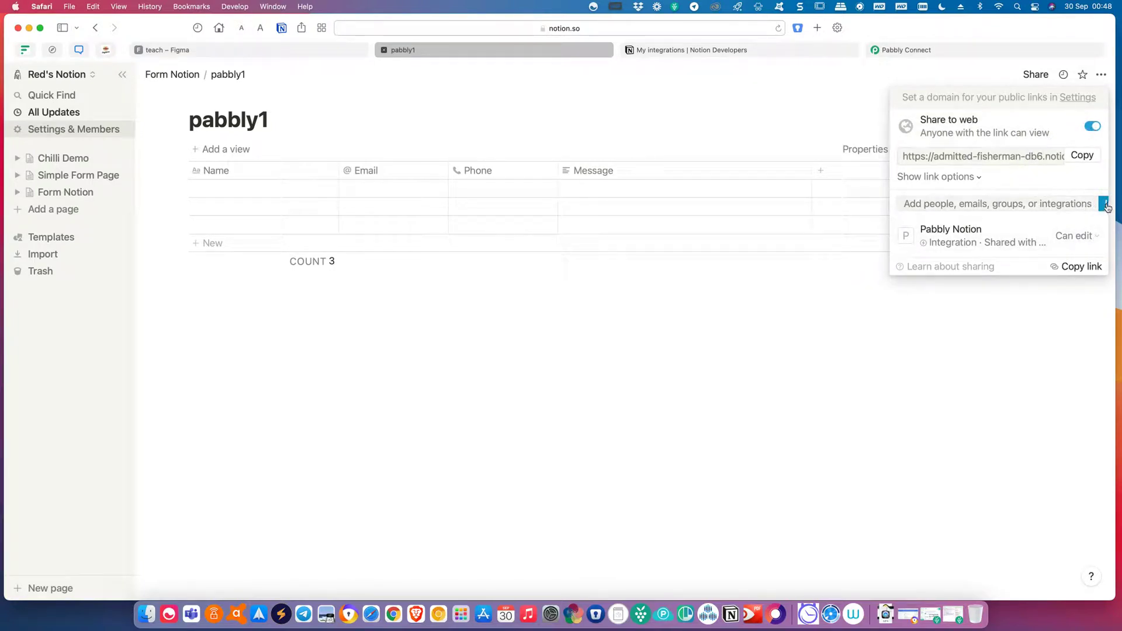
Discard the unsent Chilipepper integration invite and go back to the Pabbly Connect workflow.
{"action": "left_click", "coordinate": [1104, 205]}
{"action": "left_click", "coordinate": [604, 212]}
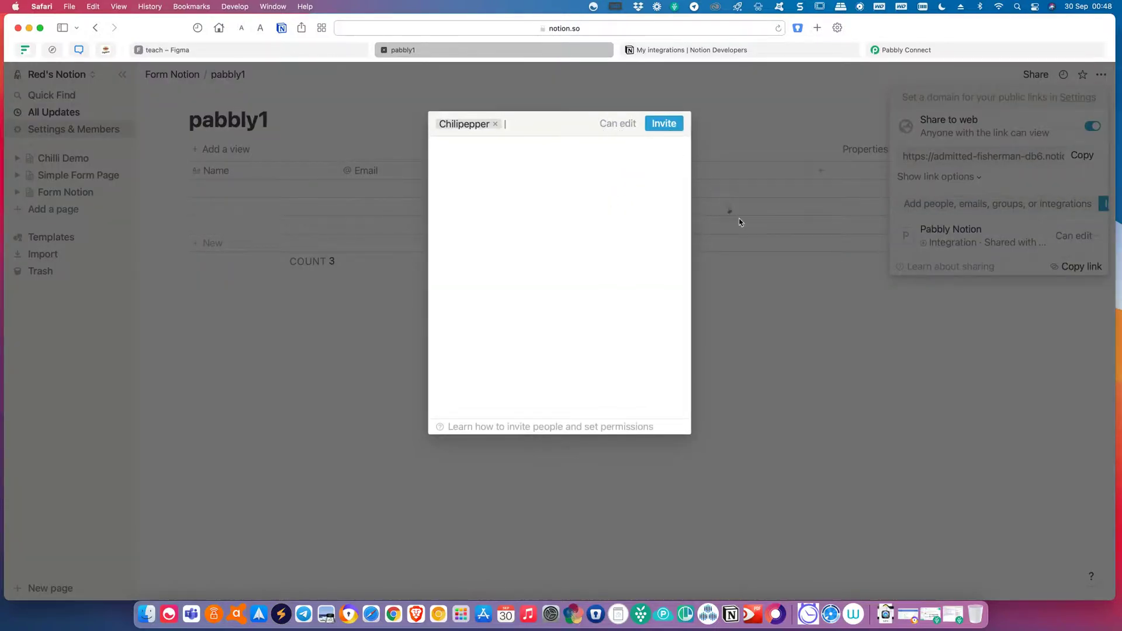
{"action": "left_click", "coordinate": [847, 283]}
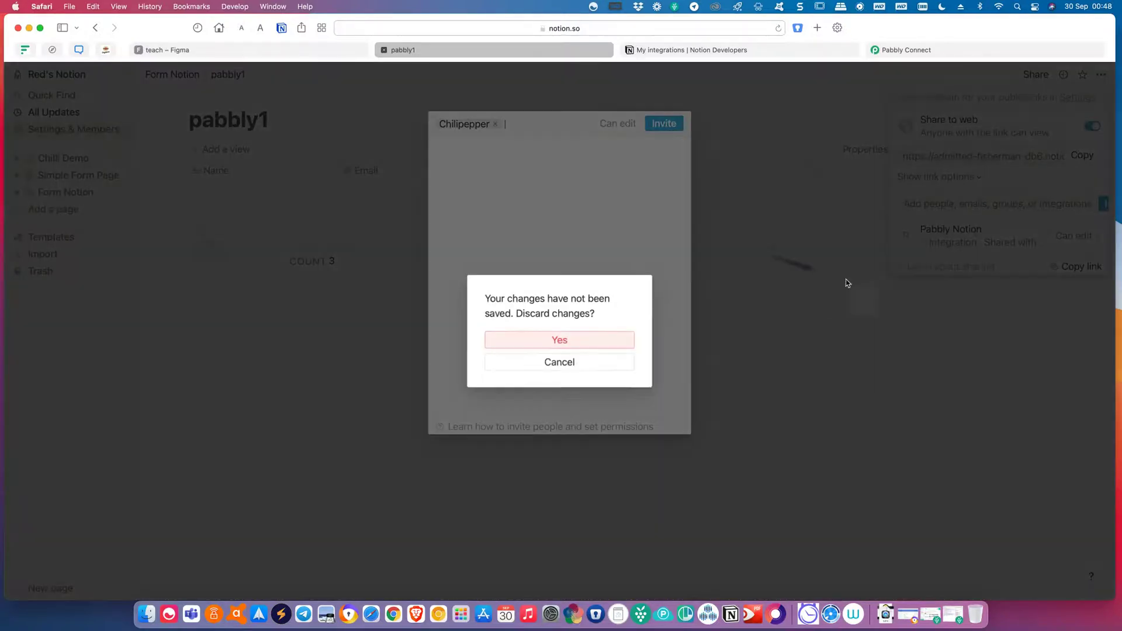
{"action": "left_click", "coordinate": [581, 343]}
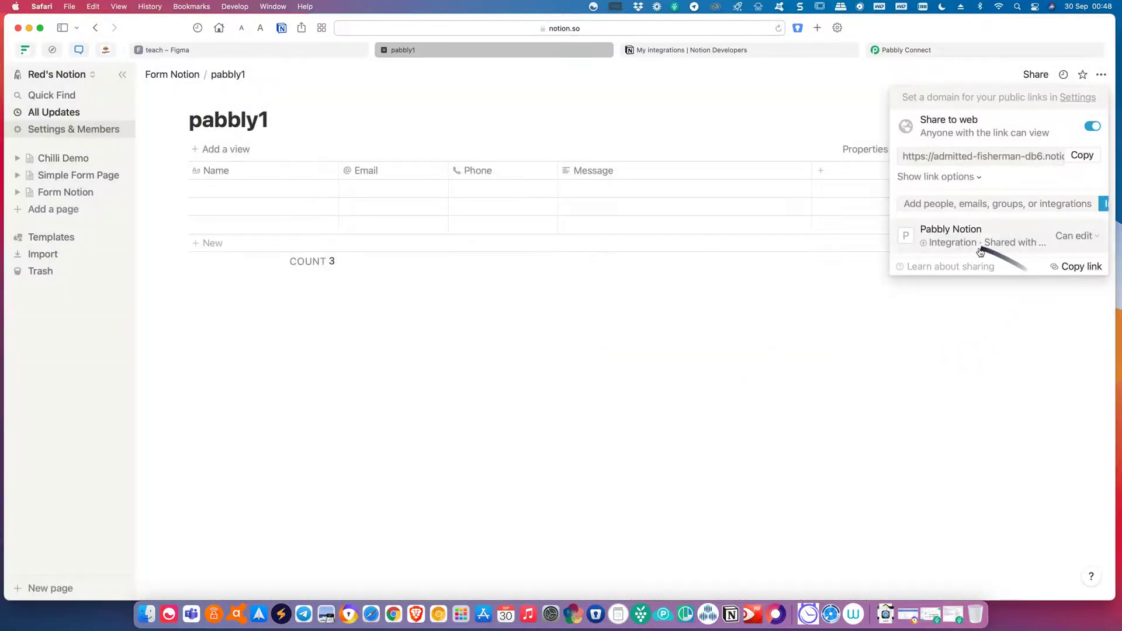
{"action": "left_click", "coordinate": [924, 53]}
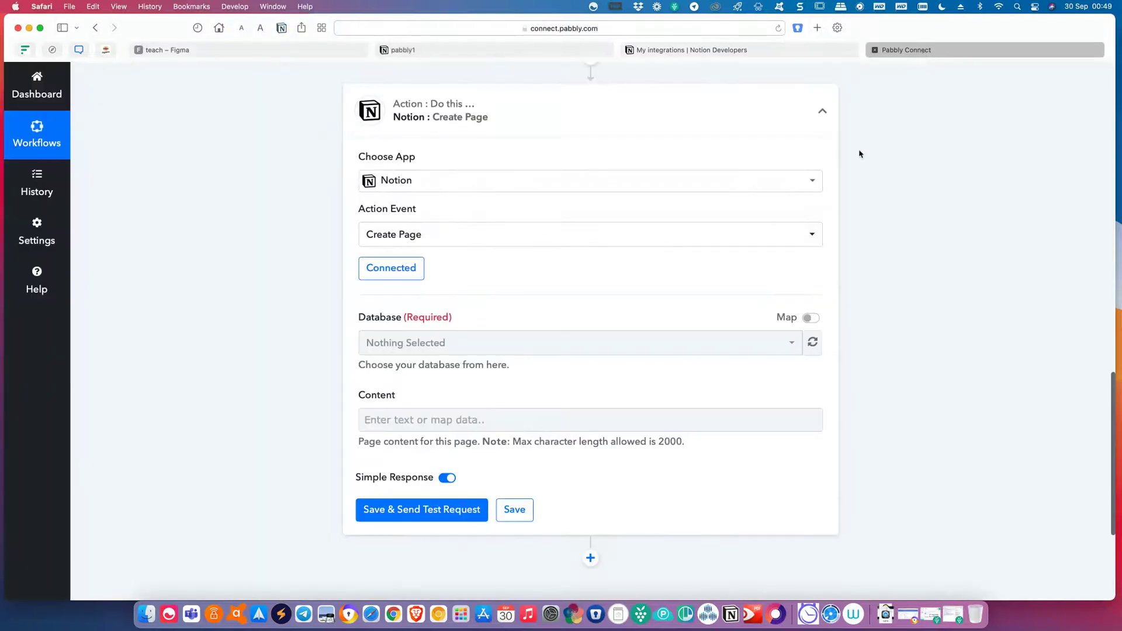
Refresh the Database list so pabbly1 is selected, revealing the Content, Phone, Message and Email fields.
{"action": "left_click", "coordinate": [819, 351]}
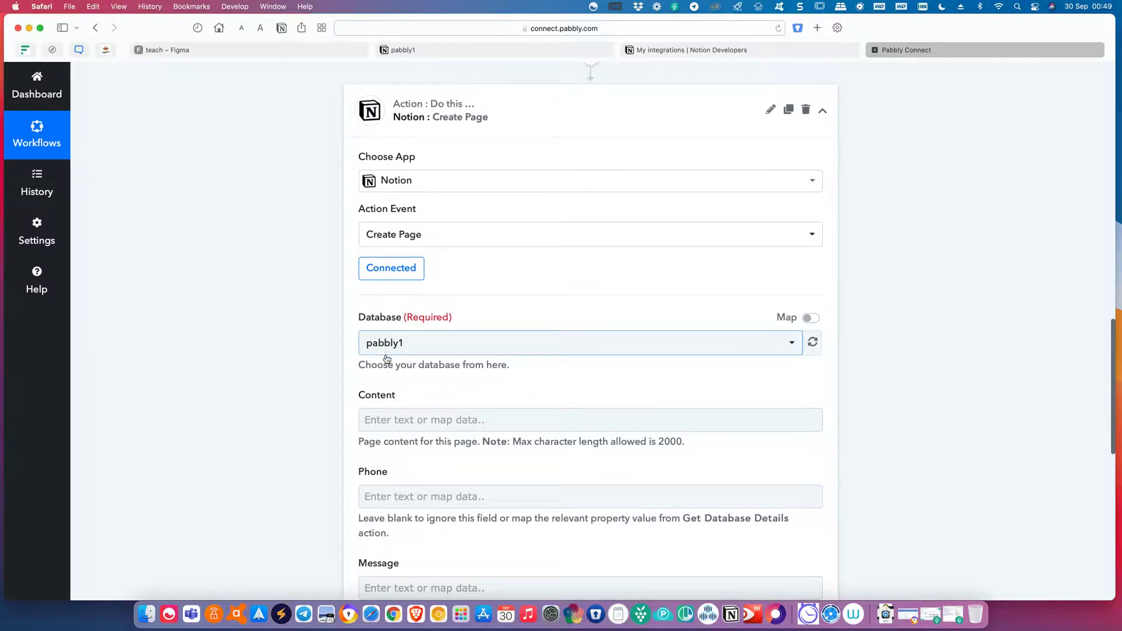
{"action": "left_click", "coordinate": [415, 51]}
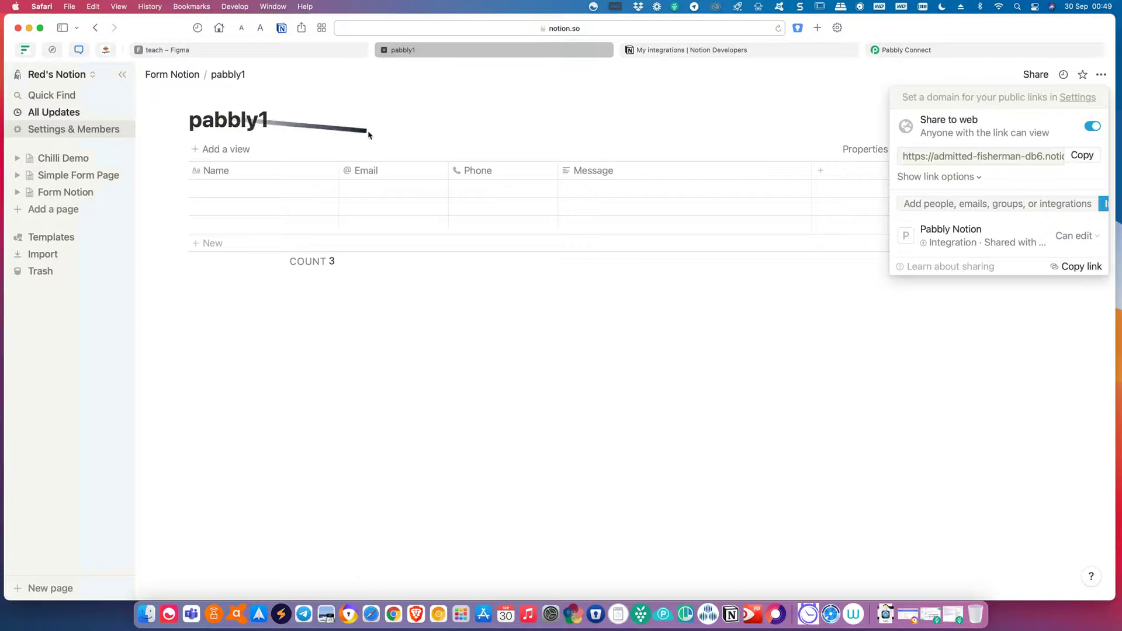
{"action": "left_click", "coordinate": [986, 52]}
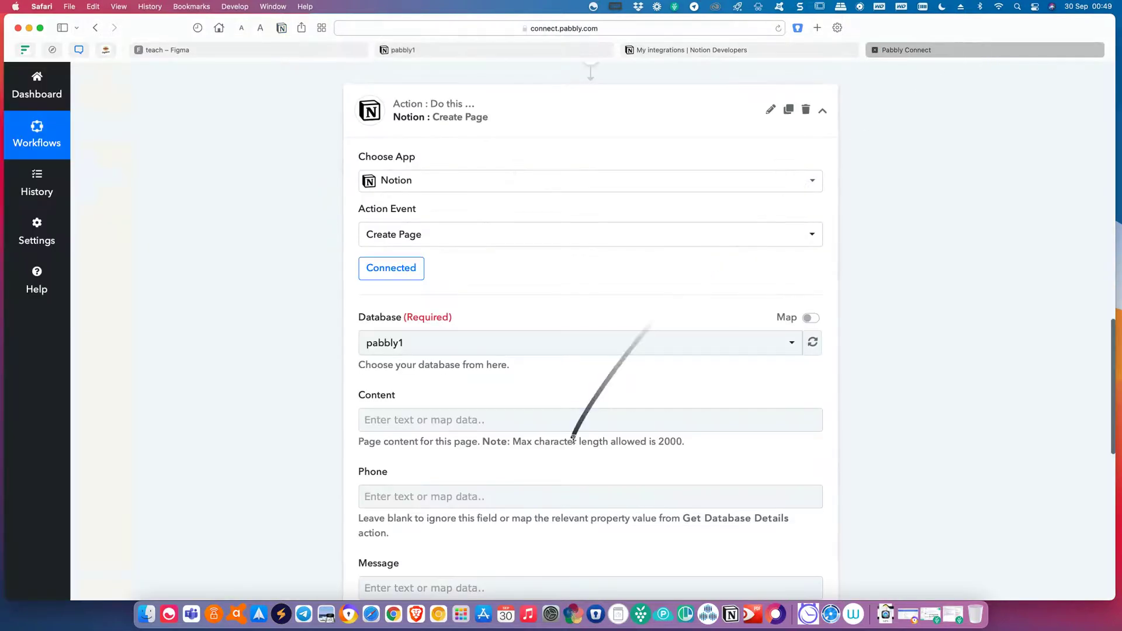
{"action": "scroll", "coordinate": [574, 437], "scroll_direction": "down", "scroll_amount": 1}
{"action": "scroll", "coordinate": [574, 444], "scroll_direction": "down", "scroll_amount": 3}
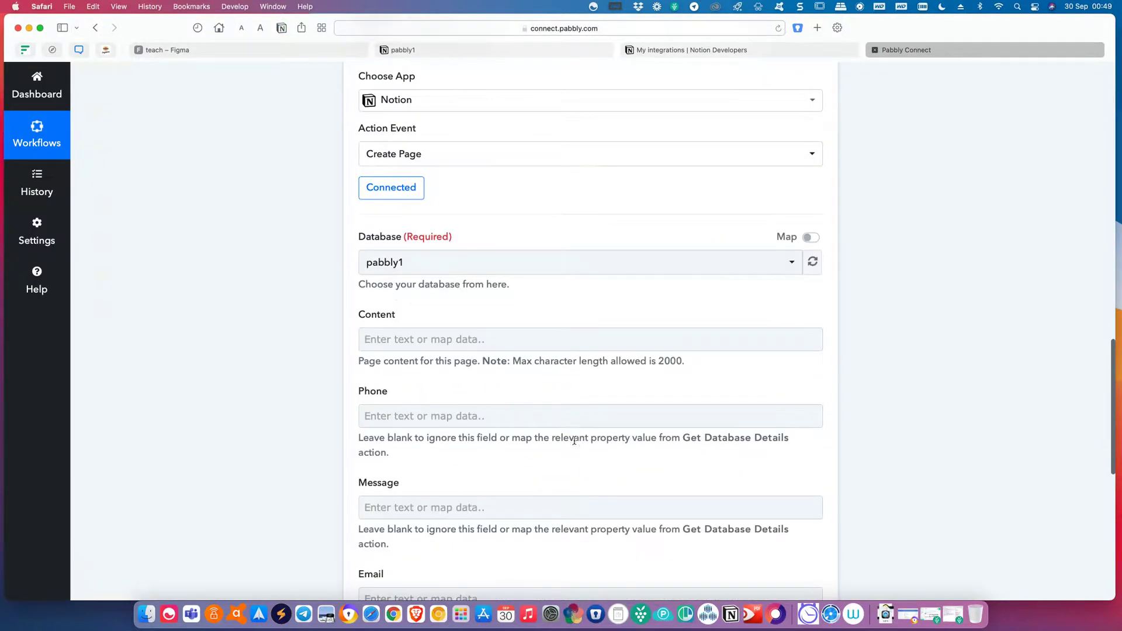
{"action": "left_click", "coordinate": [534, 345]}
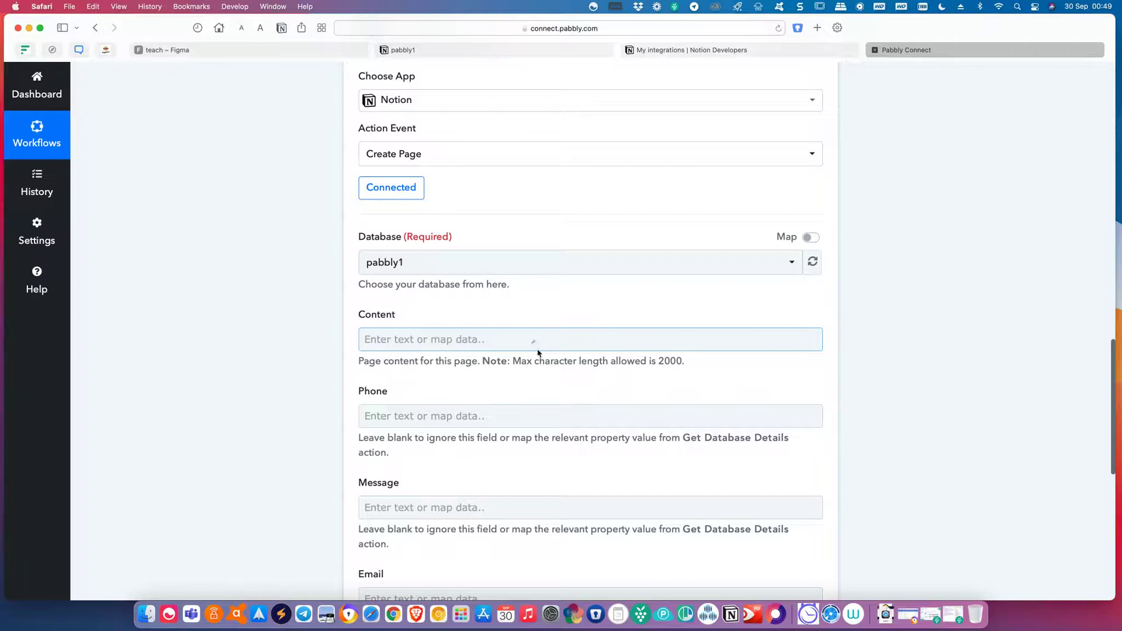
{"action": "scroll", "coordinate": [566, 438], "scroll_direction": "down", "scroll_amount": 1}
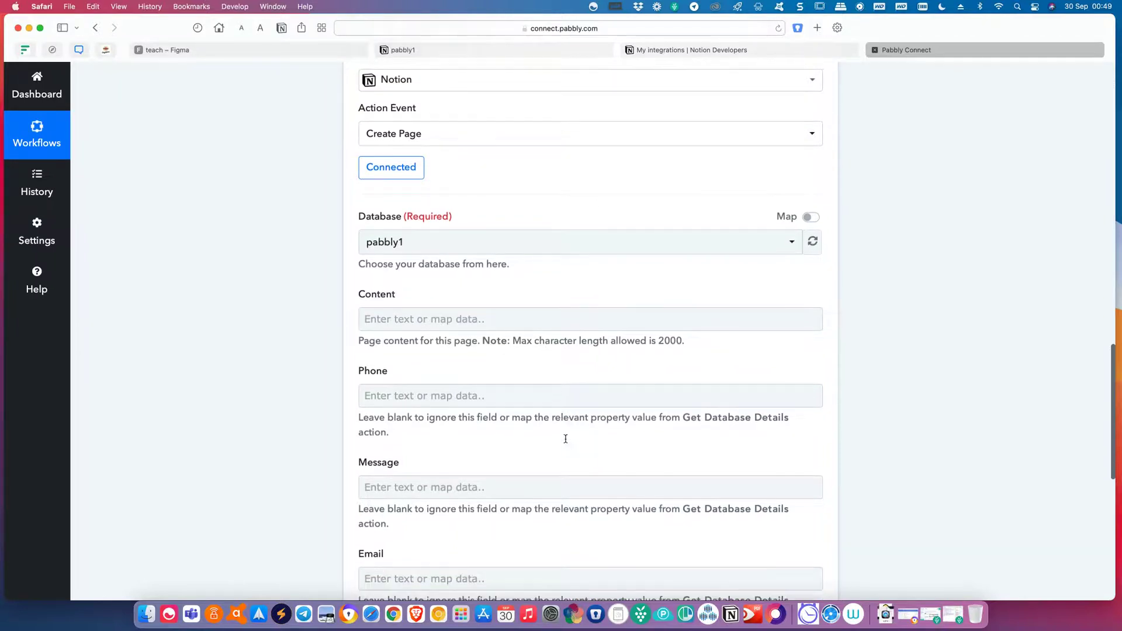
Map the Google Forms response's Phone and Email answers into the Phone and Email fields.
{"action": "left_click", "coordinate": [482, 399]}
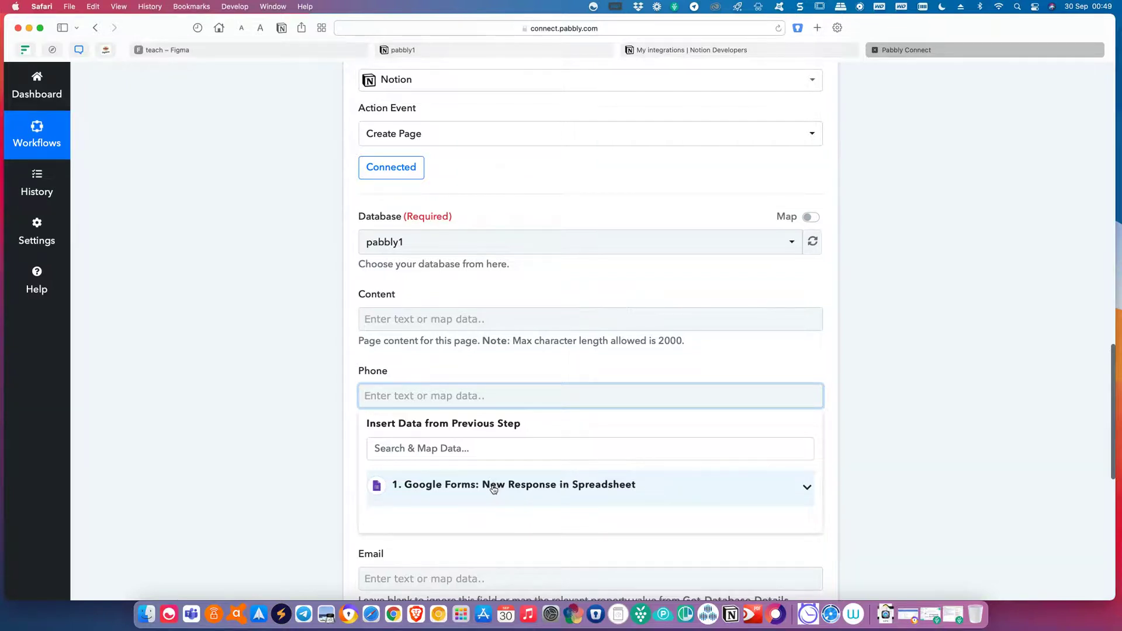
{"action": "left_click", "coordinate": [494, 488]}
{"action": "scroll", "coordinate": [496, 490], "scroll_direction": "down", "scroll_amount": 1}
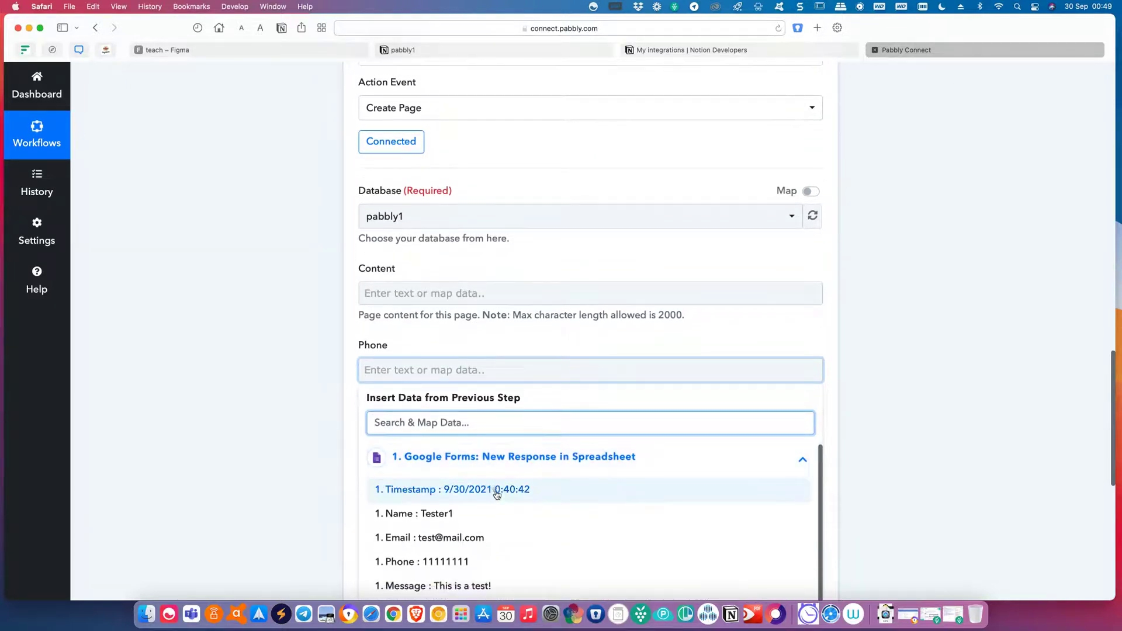
{"action": "scroll", "coordinate": [484, 542], "scroll_direction": "down", "scroll_amount": 1}
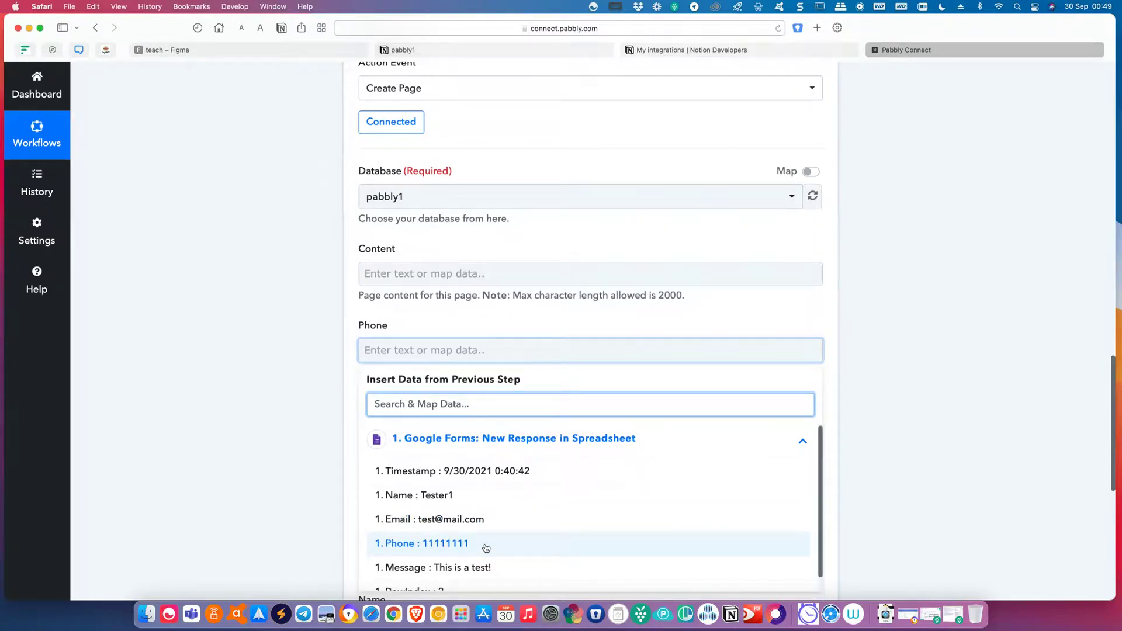
{"action": "left_click", "coordinate": [484, 545]}
{"action": "scroll", "coordinate": [491, 456], "scroll_direction": "down", "scroll_amount": 5}
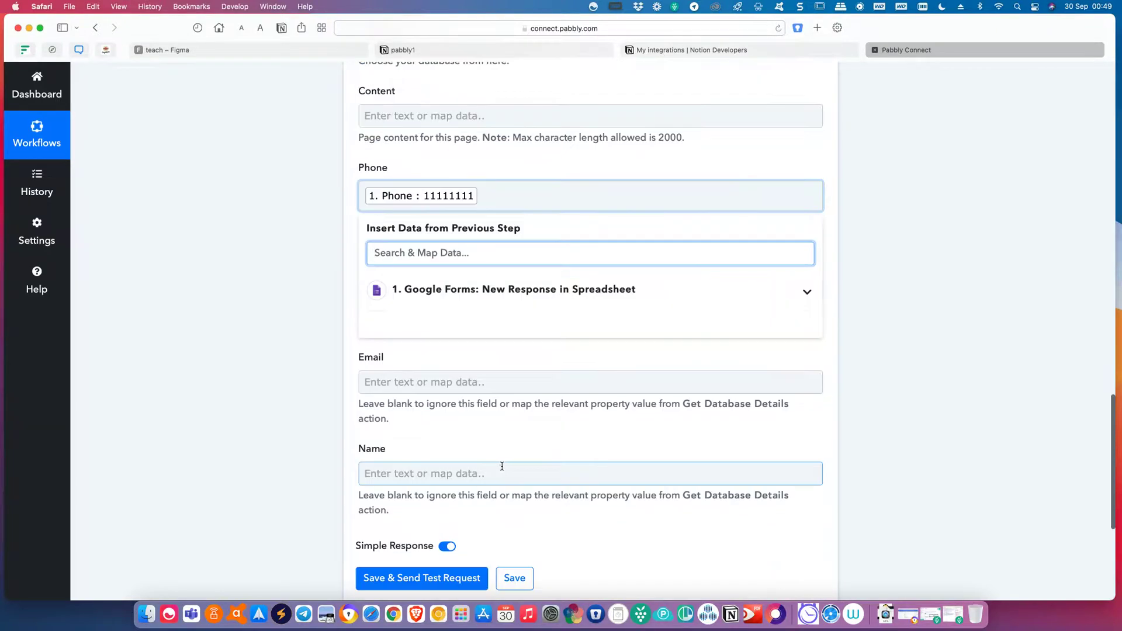
{"action": "left_click", "coordinate": [457, 382]}
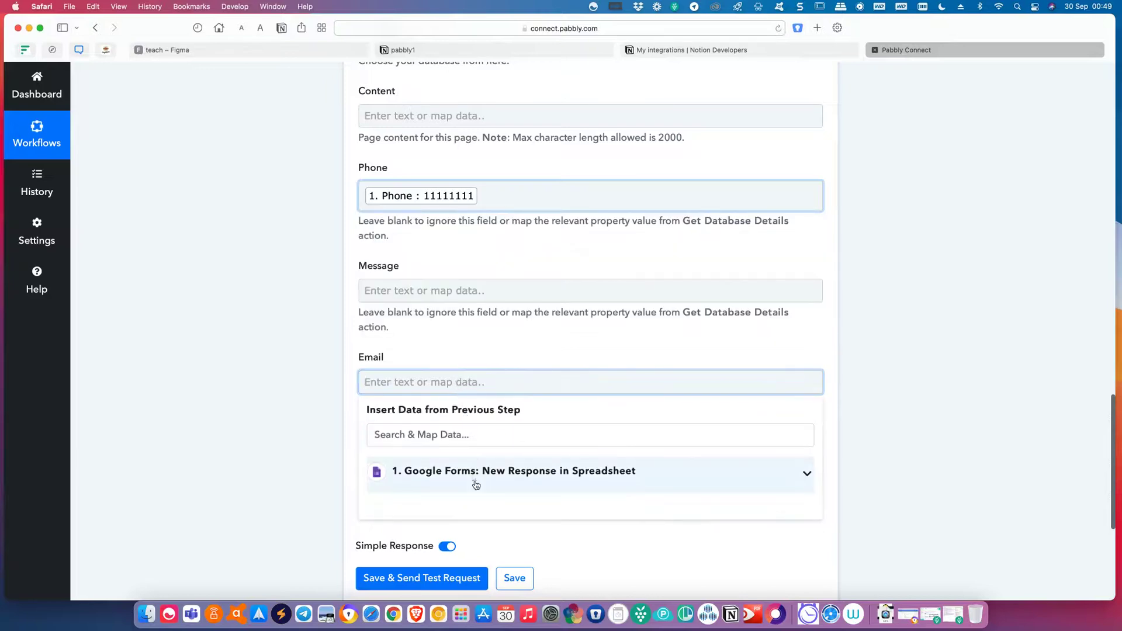
{"action": "left_click", "coordinate": [476, 485]}
{"action": "left_click", "coordinate": [496, 551]}
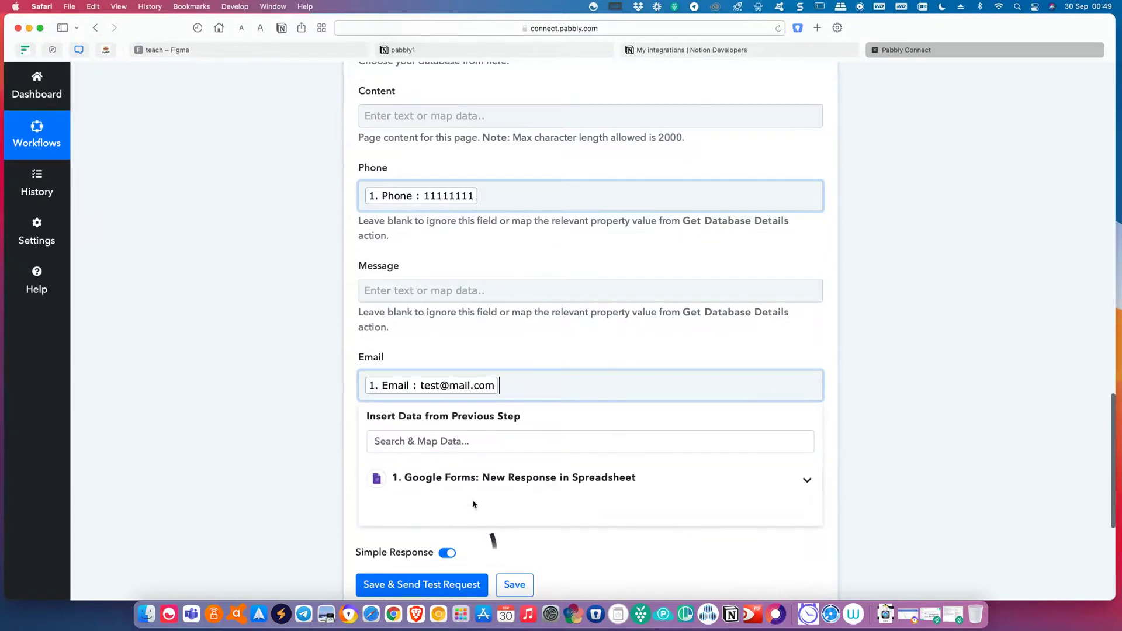
{"action": "scroll", "coordinate": [484, 544], "scroll_direction": "down", "scroll_amount": 5}
{"action": "scroll", "coordinate": [455, 409], "scroll_direction": "up", "scroll_amount": 4}
{"action": "scroll", "coordinate": [450, 399], "scroll_direction": "up", "scroll_amount": 2}
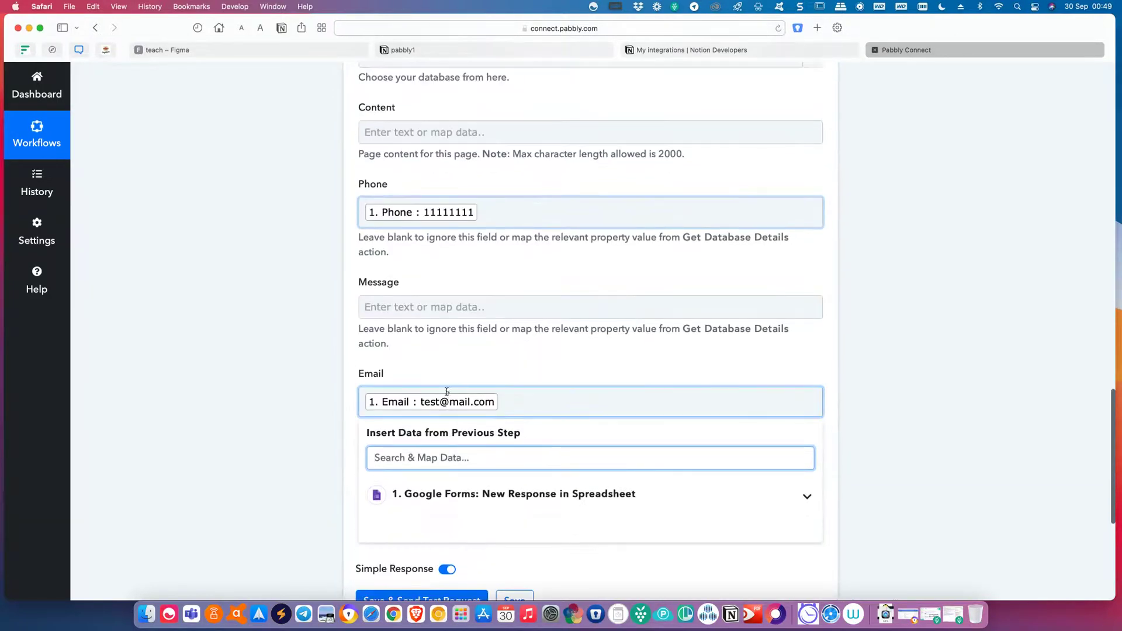
Map the form's Message and Name answers into the Message and Name fields.
{"action": "left_click", "coordinate": [446, 329]}
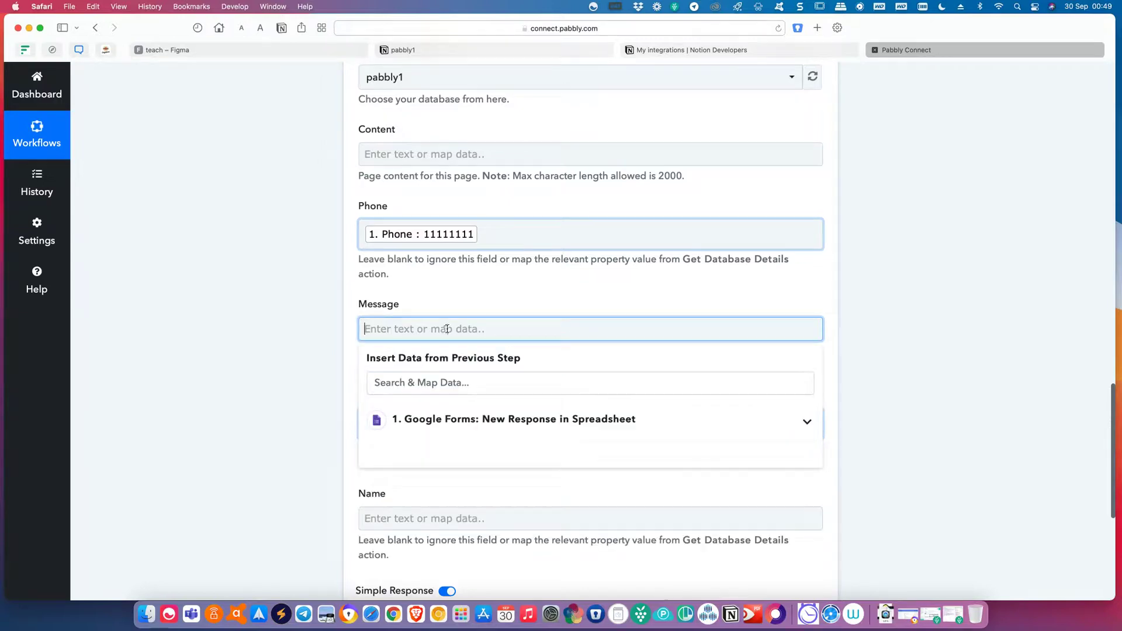
{"action": "left_click", "coordinate": [455, 430]}
{"action": "left_click", "coordinate": [477, 548]}
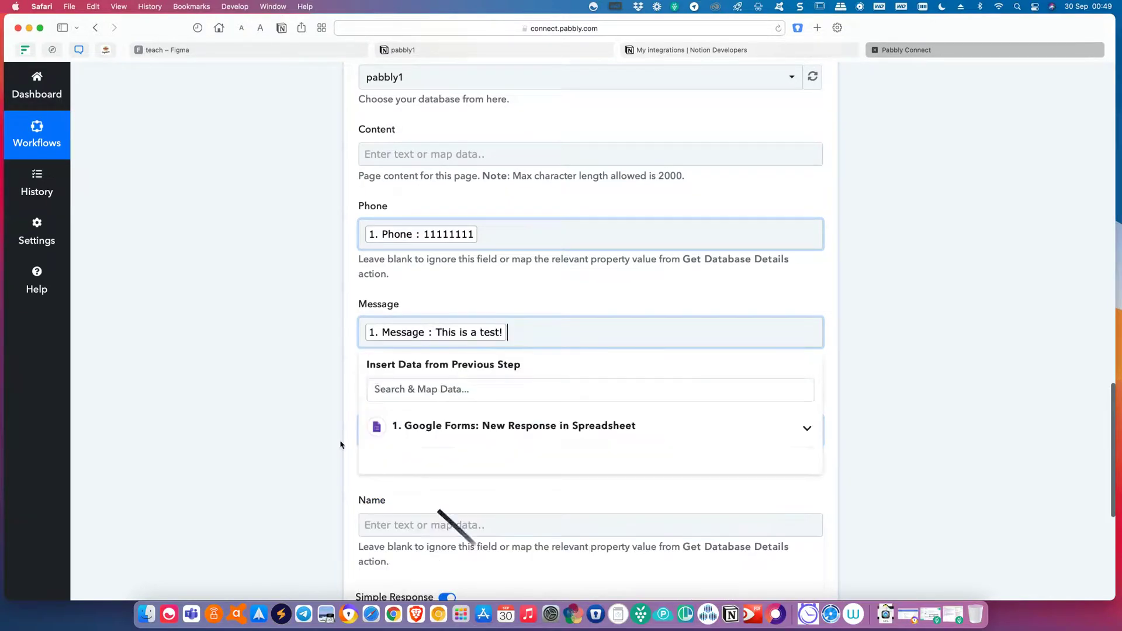
{"action": "scroll", "coordinate": [320, 379], "scroll_direction": "up", "scroll_amount": 5}
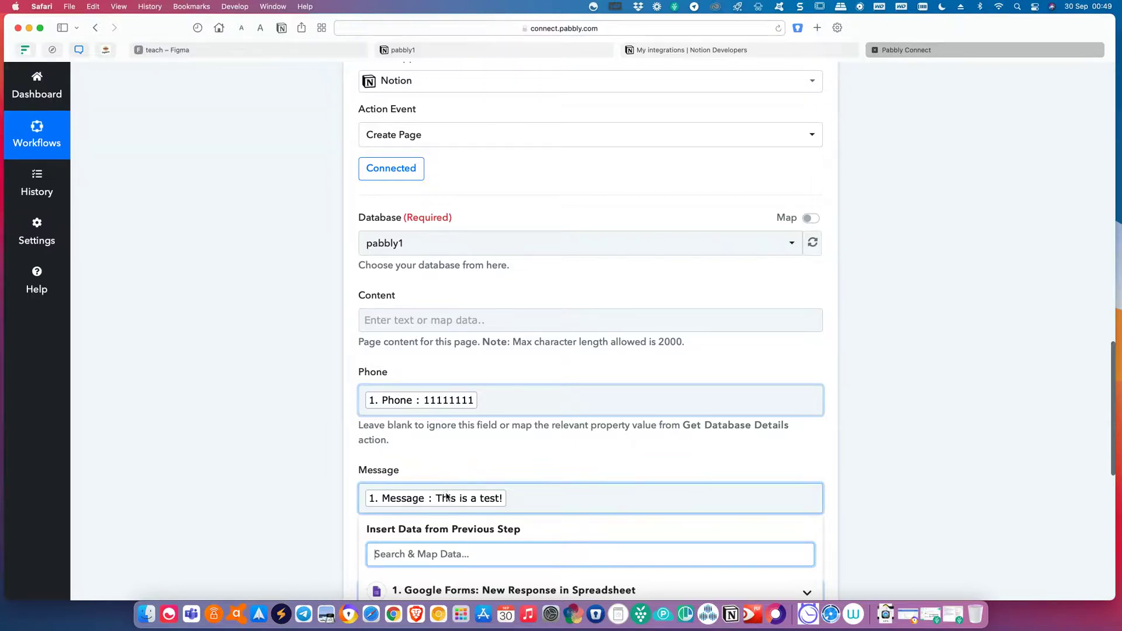
{"action": "scroll", "coordinate": [446, 493], "scroll_direction": "down", "scroll_amount": 5}
{"action": "scroll", "coordinate": [450, 511], "scroll_direction": "down", "scroll_amount": 3}
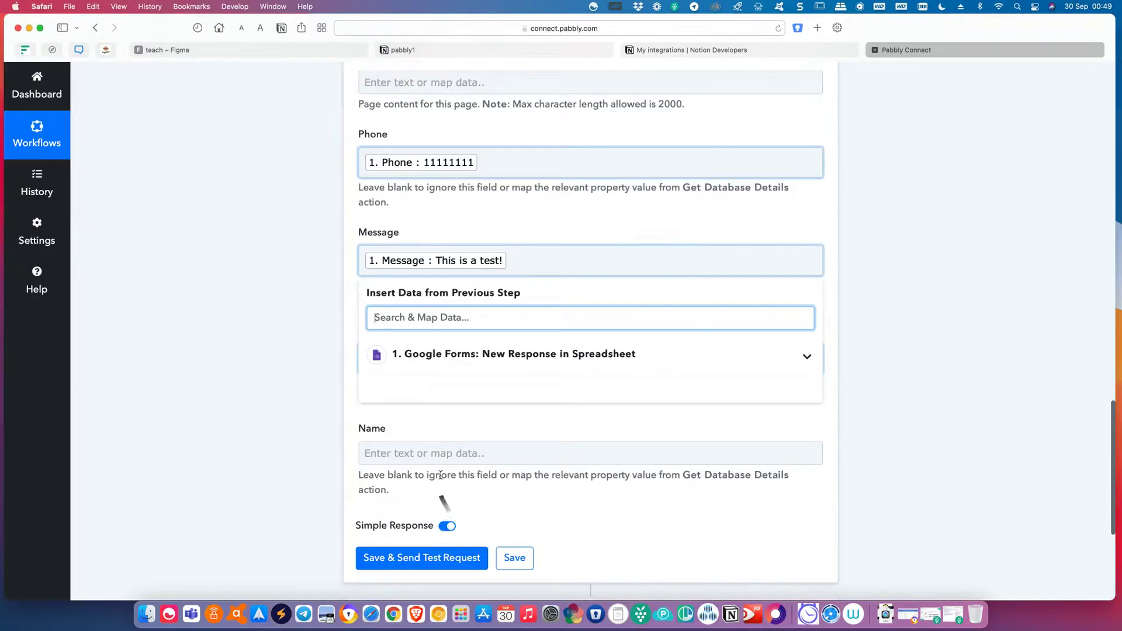
{"action": "left_click", "coordinate": [438, 460]}
{"action": "left_click", "coordinate": [468, 543]}
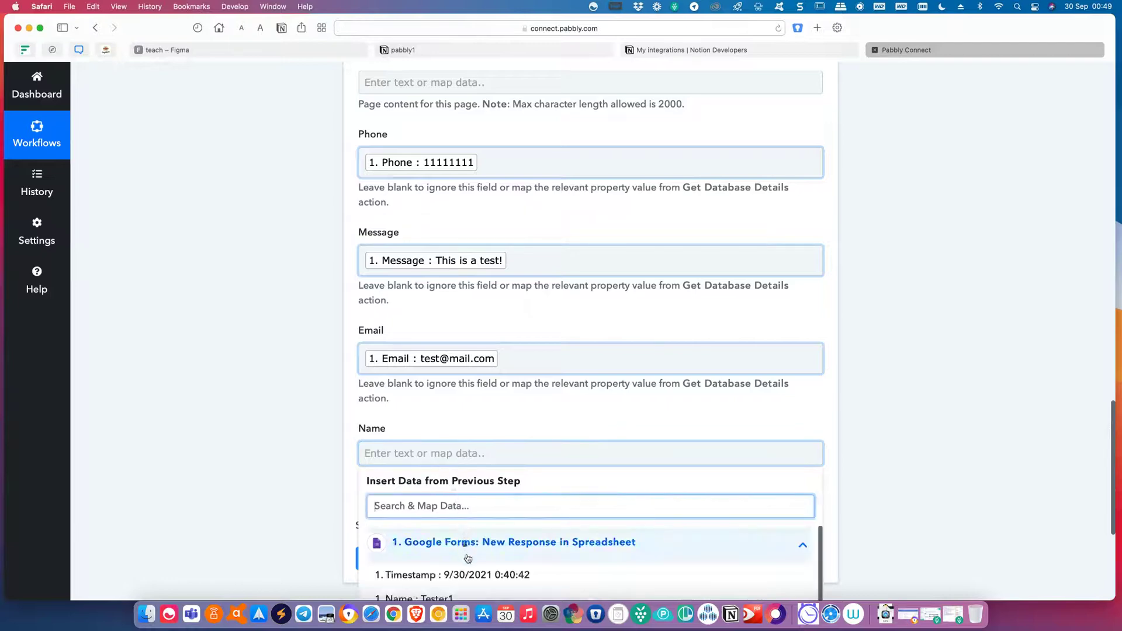
{"action": "scroll", "coordinate": [468, 561], "scroll_direction": "down", "scroll_amount": 2}
{"action": "left_click", "coordinate": [468, 517]}
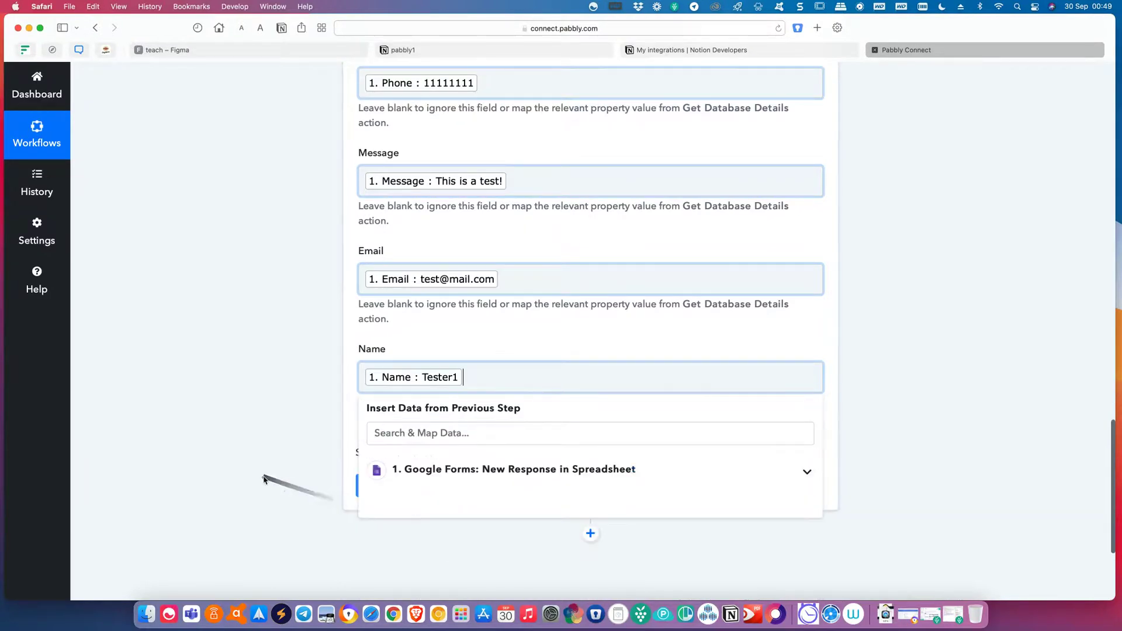
{"action": "left_click", "coordinate": [270, 477]}
{"action": "scroll", "coordinate": [275, 479], "scroll_direction": "up", "scroll_amount": 4}
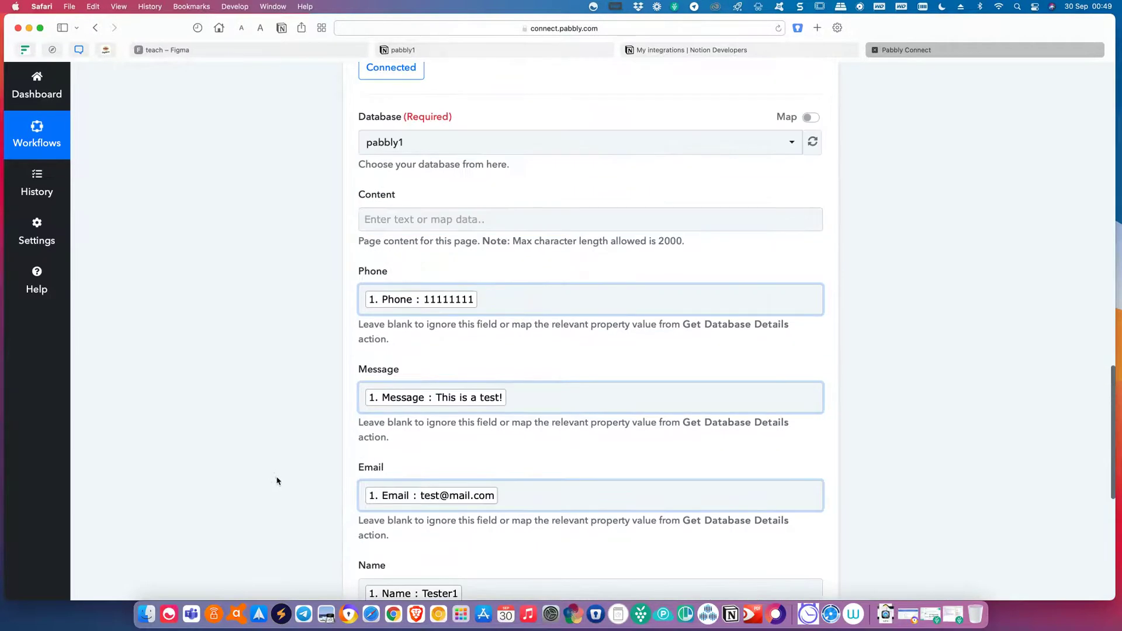
{"action": "scroll", "coordinate": [277, 480], "scroll_direction": "down", "scroll_amount": 2}
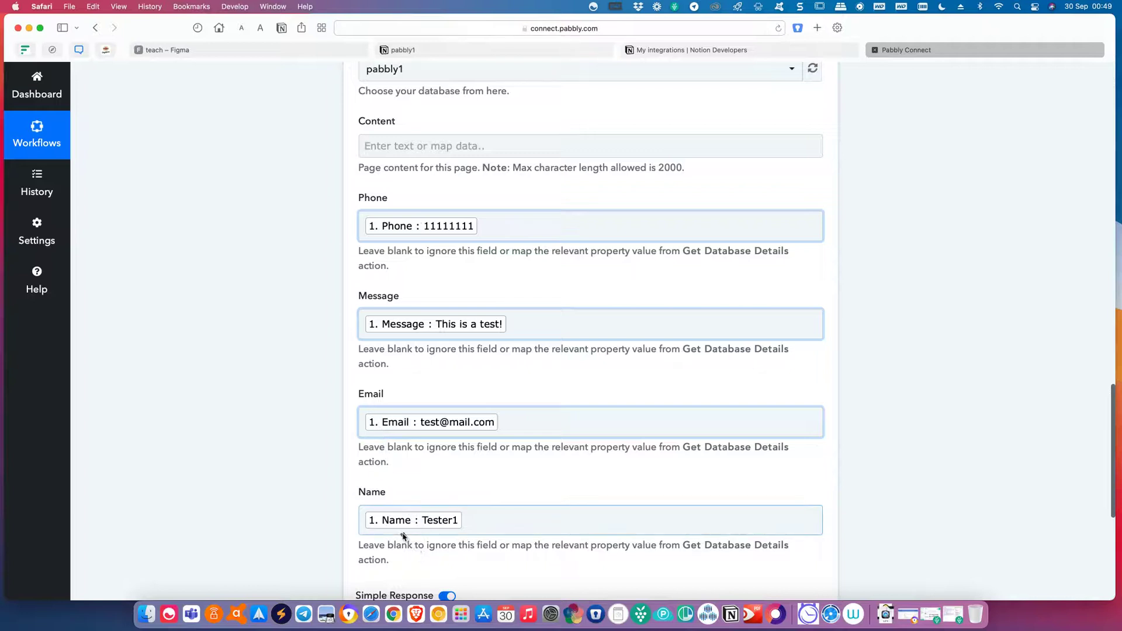
{"action": "scroll", "coordinate": [330, 499], "scroll_direction": "down", "scroll_amount": 2}
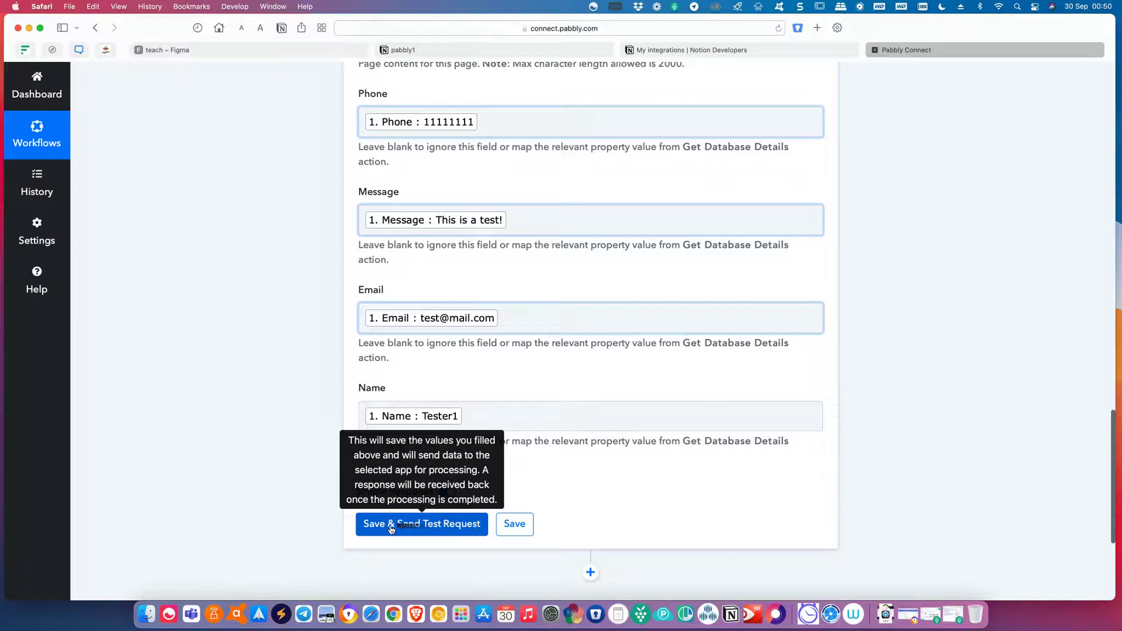
Send a test request and confirm the Tester1 page appeared in the pabbly1 database.
{"action": "left_click", "coordinate": [462, 529]}
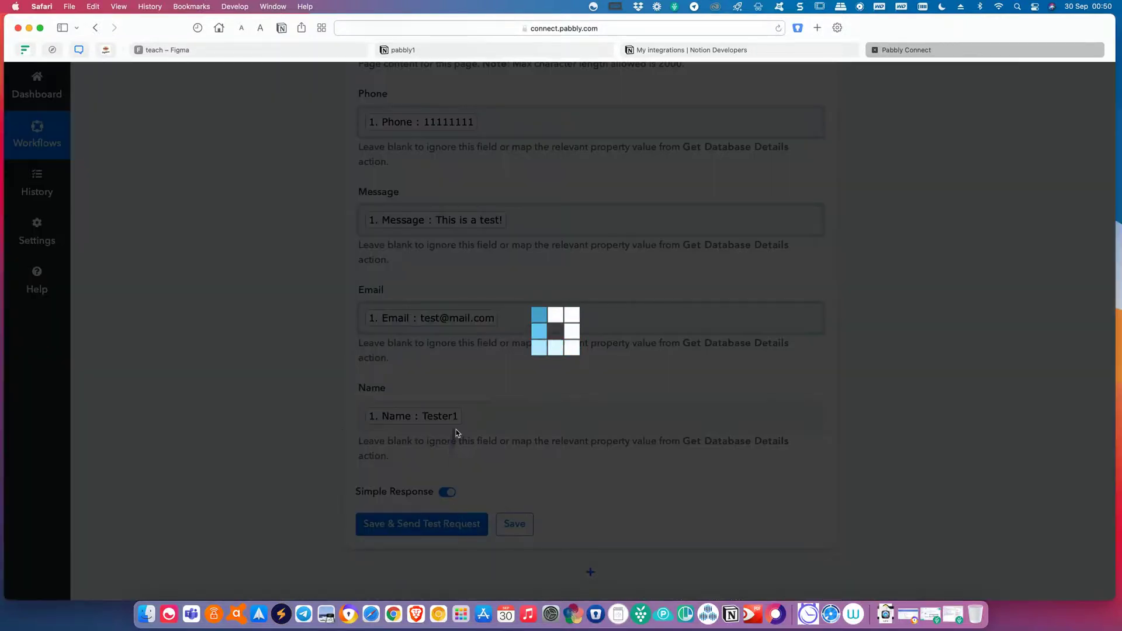
{"action": "left_click", "coordinate": [438, 51]}
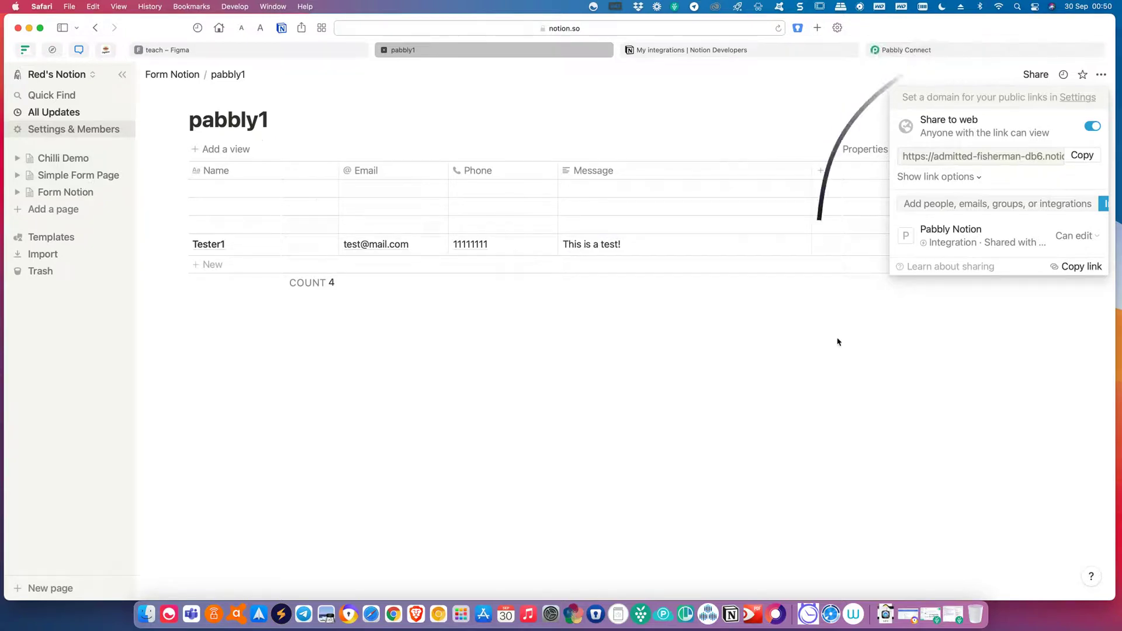
{"action": "left_click", "coordinate": [909, 282]}
{"action": "left_click", "coordinate": [912, 51]}
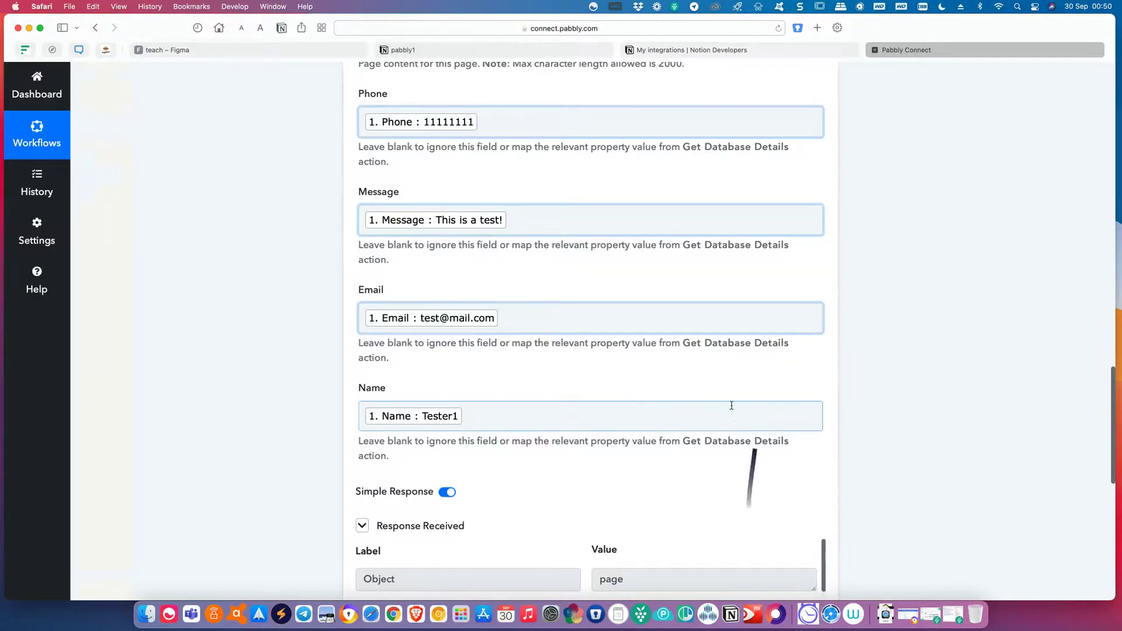
Save the Notion step and return to the Dashboard showing the form notion workflow.
{"action": "scroll", "coordinate": [634, 441], "scroll_direction": "down", "scroll_amount": 3}
{"action": "scroll", "coordinate": [654, 441], "scroll_direction": "down", "scroll_amount": 5}
{"action": "scroll", "coordinate": [923, 410], "scroll_direction": "down", "scroll_amount": 3}
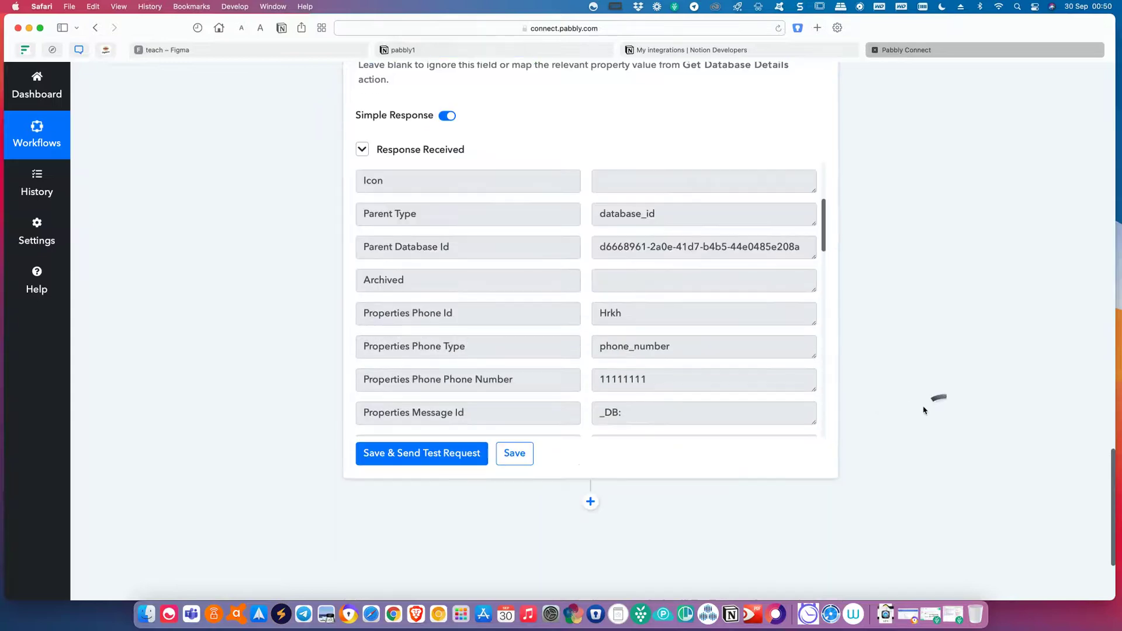
{"action": "left_click", "coordinate": [520, 461]}
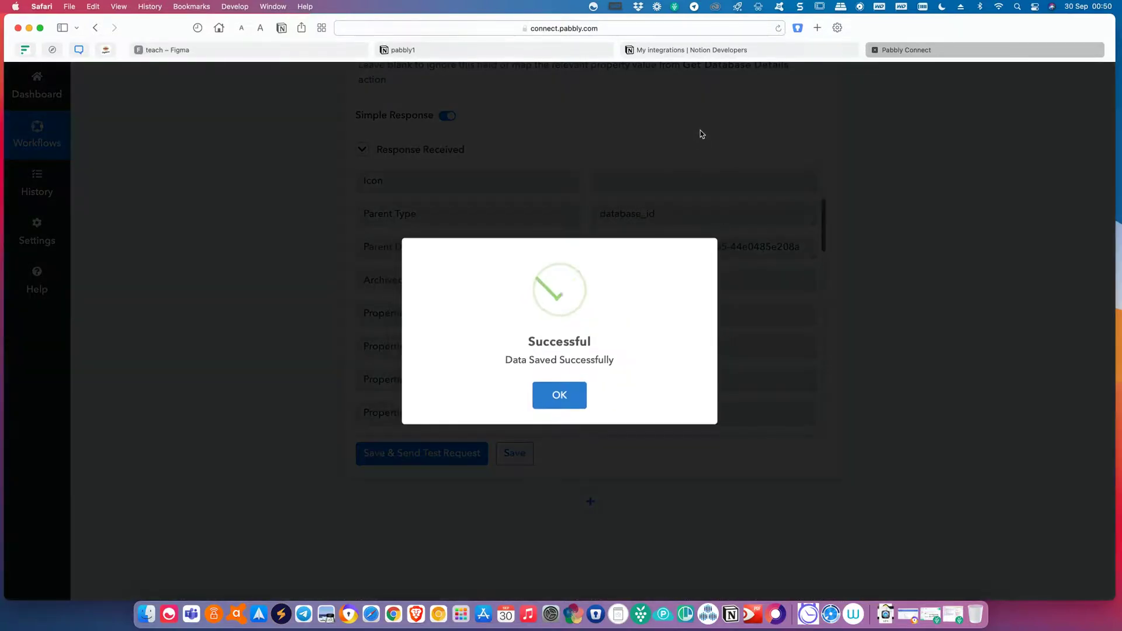
{"action": "left_click", "coordinate": [570, 394]}
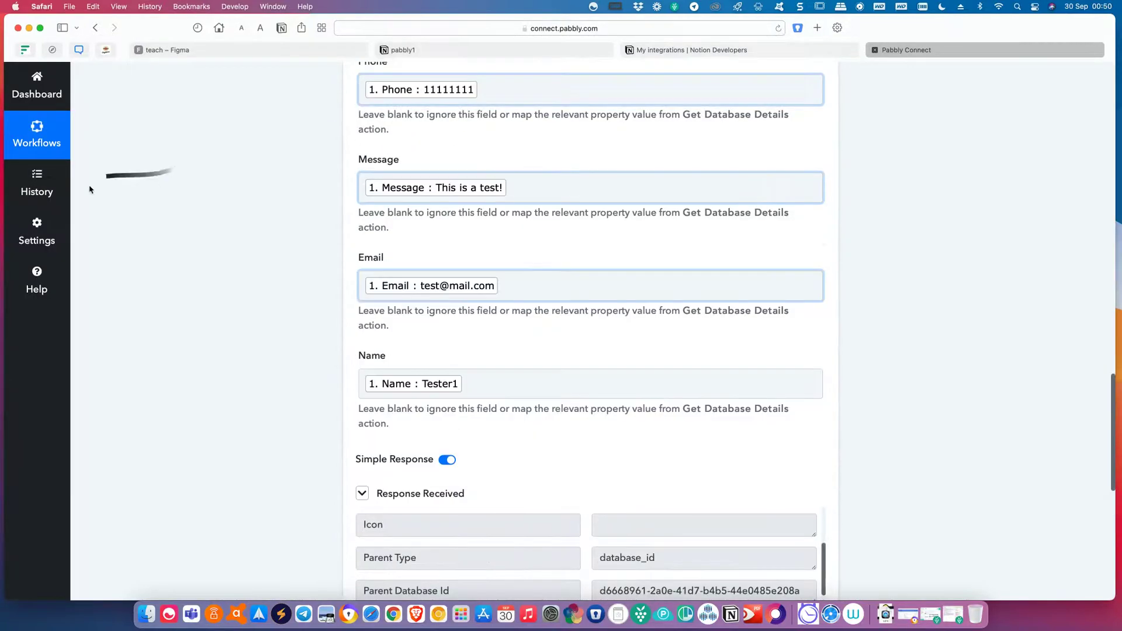
{"action": "left_click", "coordinate": [49, 95]}
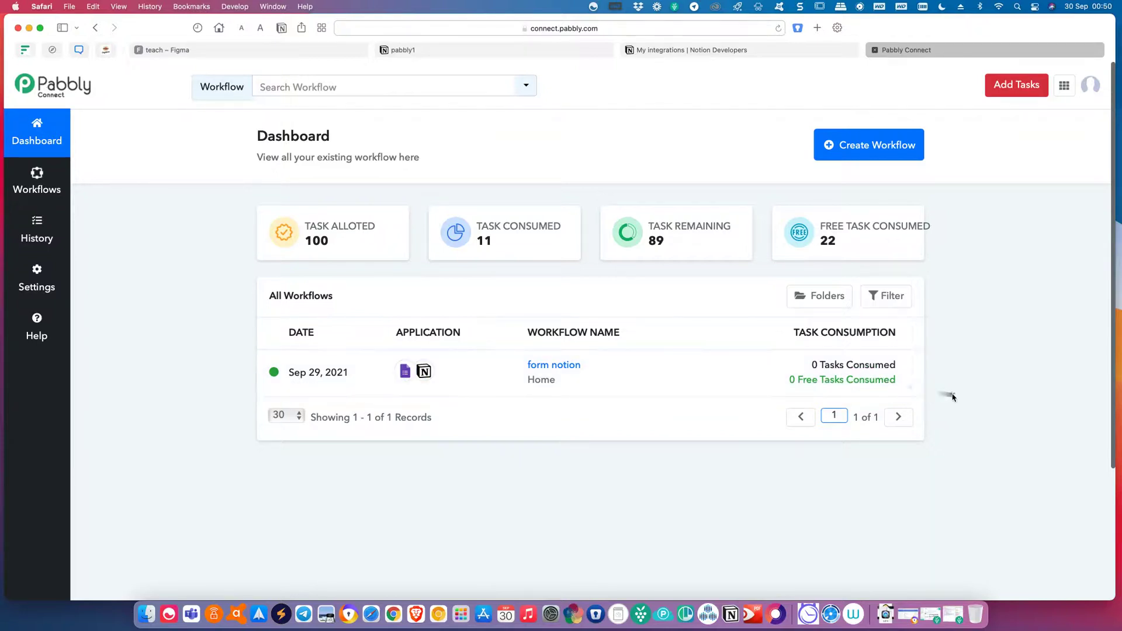
Switch to the Notion pabbly1 database to view its Tester1 row with 'This is a test!'.
{"action": "mouse_move", "coordinate": [333, 243]}
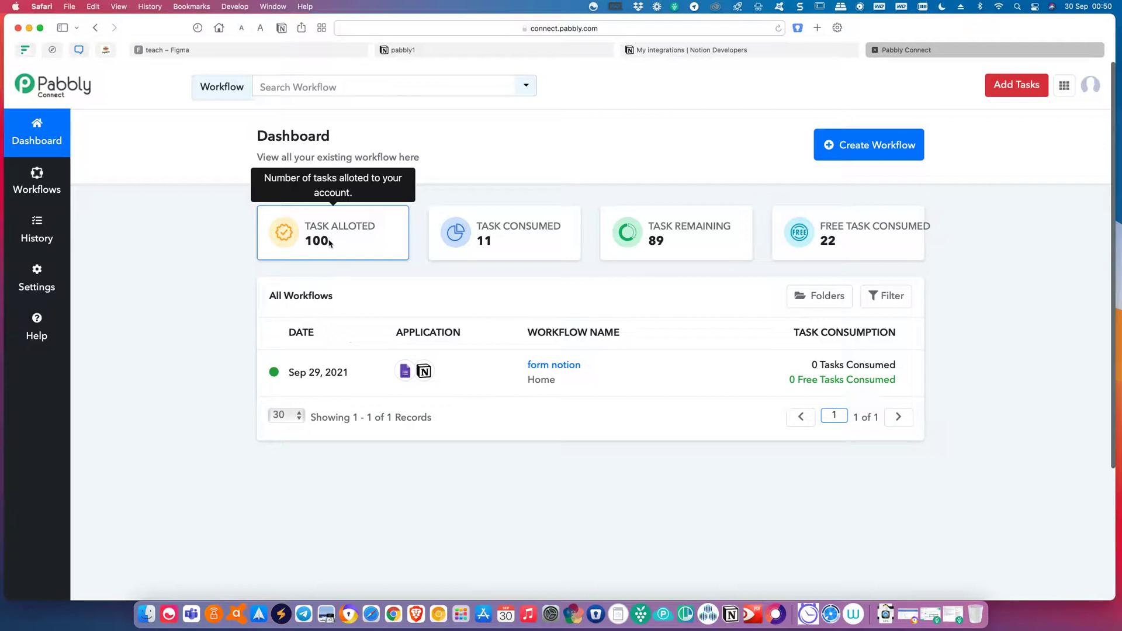
{"action": "mouse_move", "coordinate": [676, 247]}
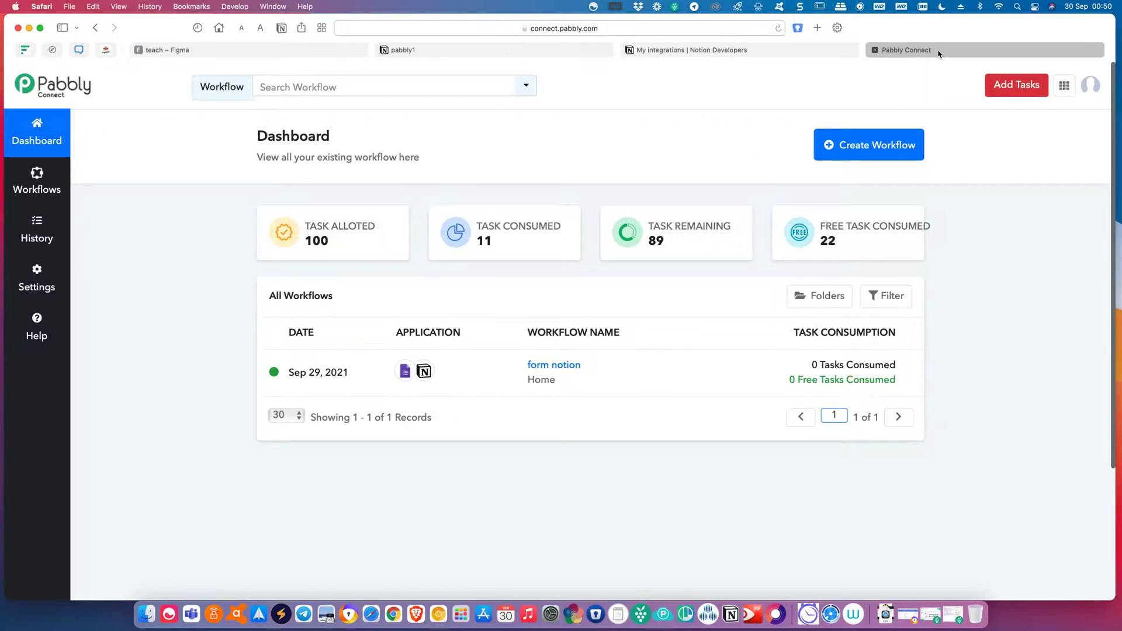
{"action": "left_click", "coordinate": [411, 51]}
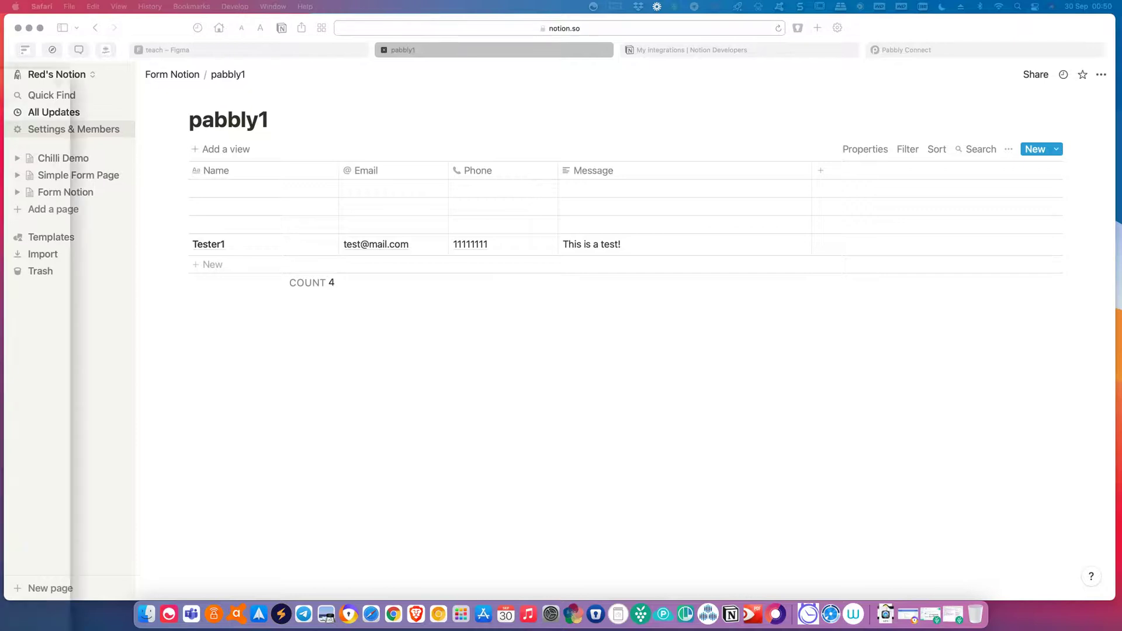
Start a new Google Forms response with Name 'Post Pabbly Connect', an email and a phone number.
{"action": "key", "text": "super+Tab"}
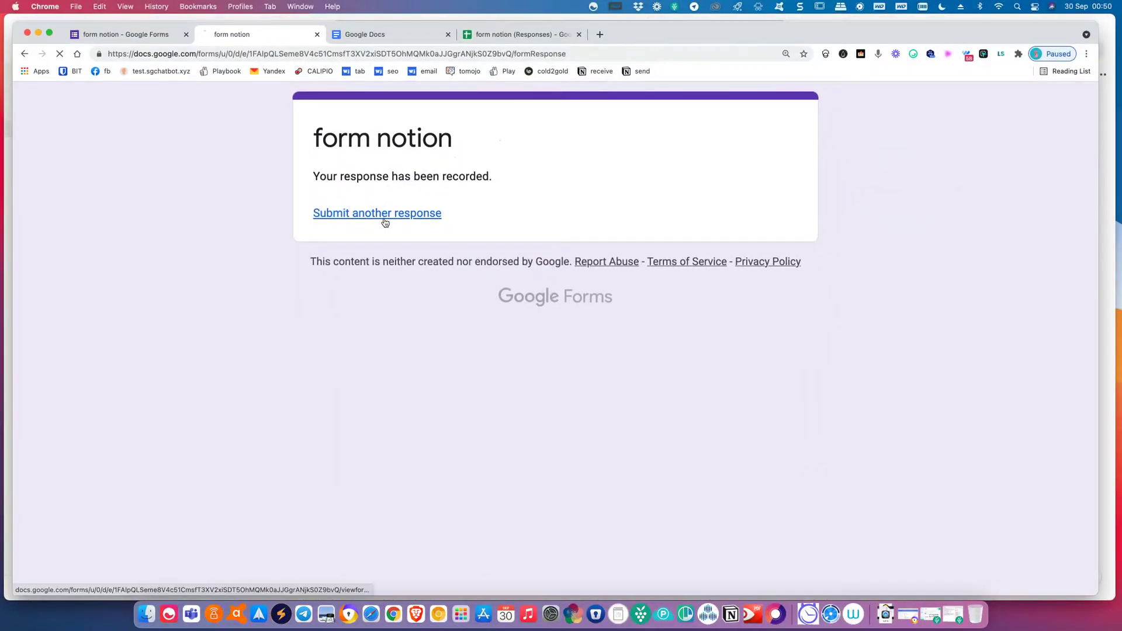
{"action": "left_click", "coordinate": [385, 215]}
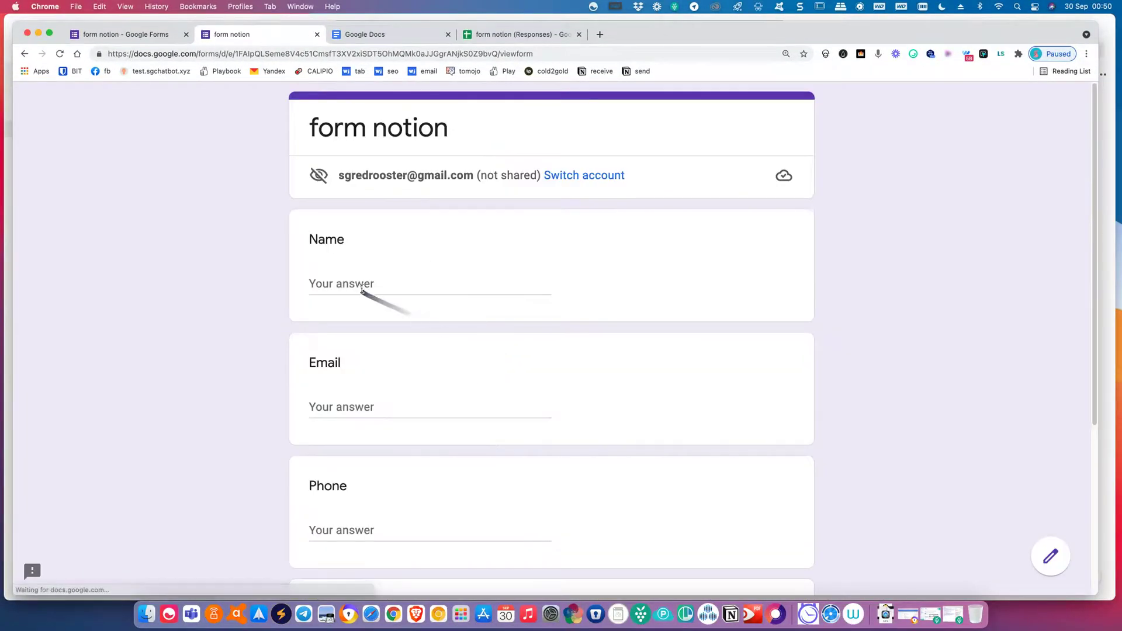
{"action": "left_click", "coordinate": [364, 286]}
{"action": "type", "text": "Post Pabbly Connect"}
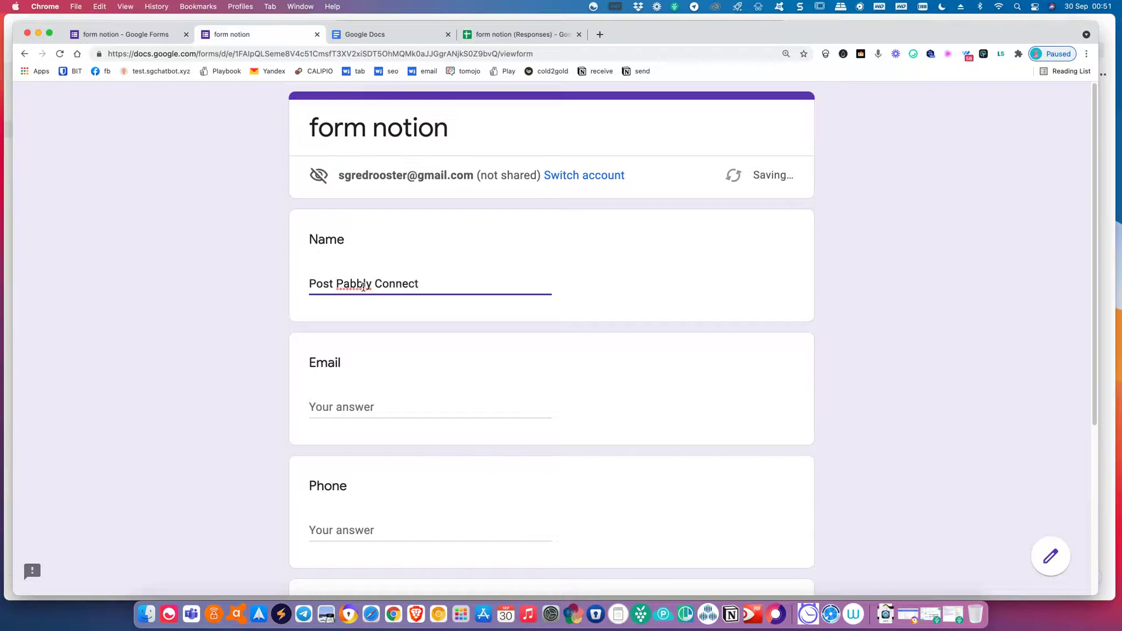
{"action": "left_click", "coordinate": [344, 404]}
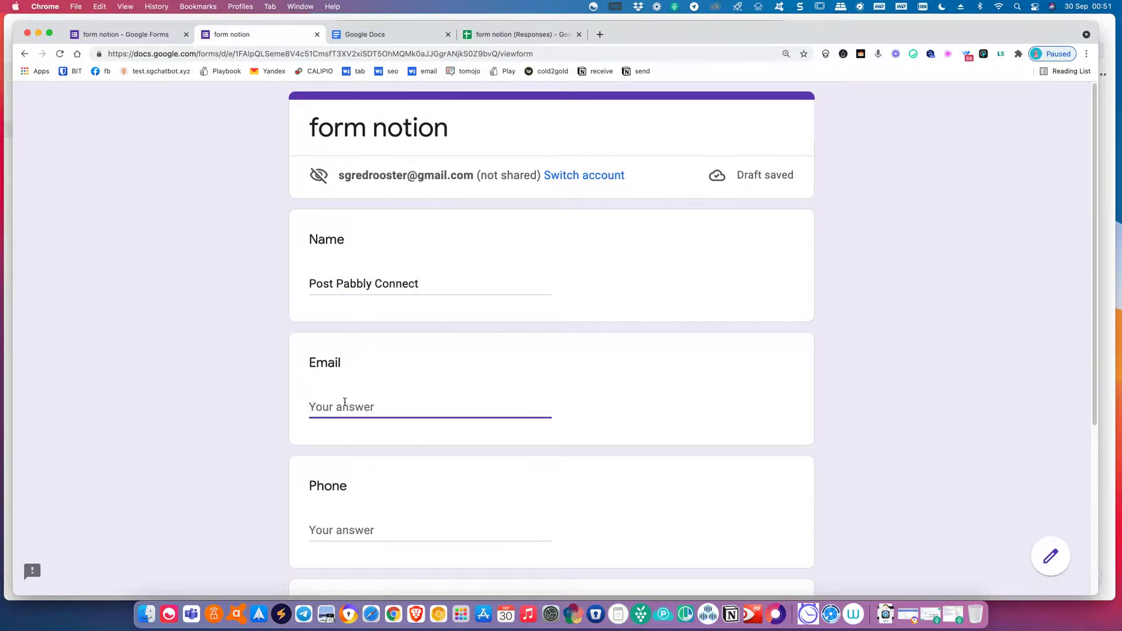
{"action": "type", "text": "post@mail.com"}
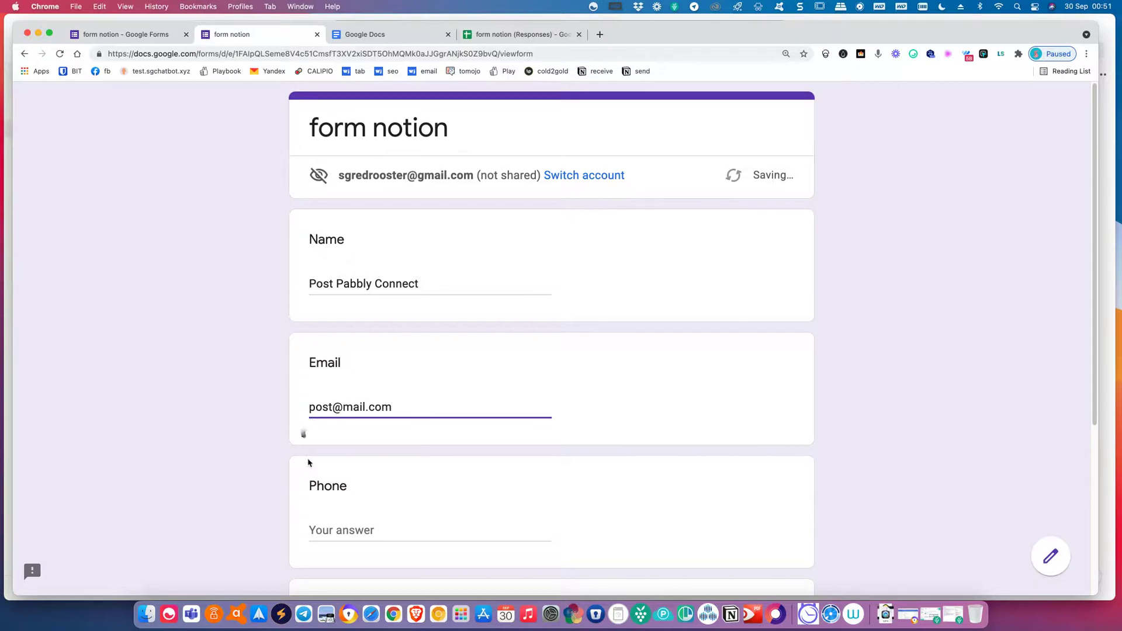
{"action": "left_click", "coordinate": [321, 526]}
{"action": "type", "text": "11111"}
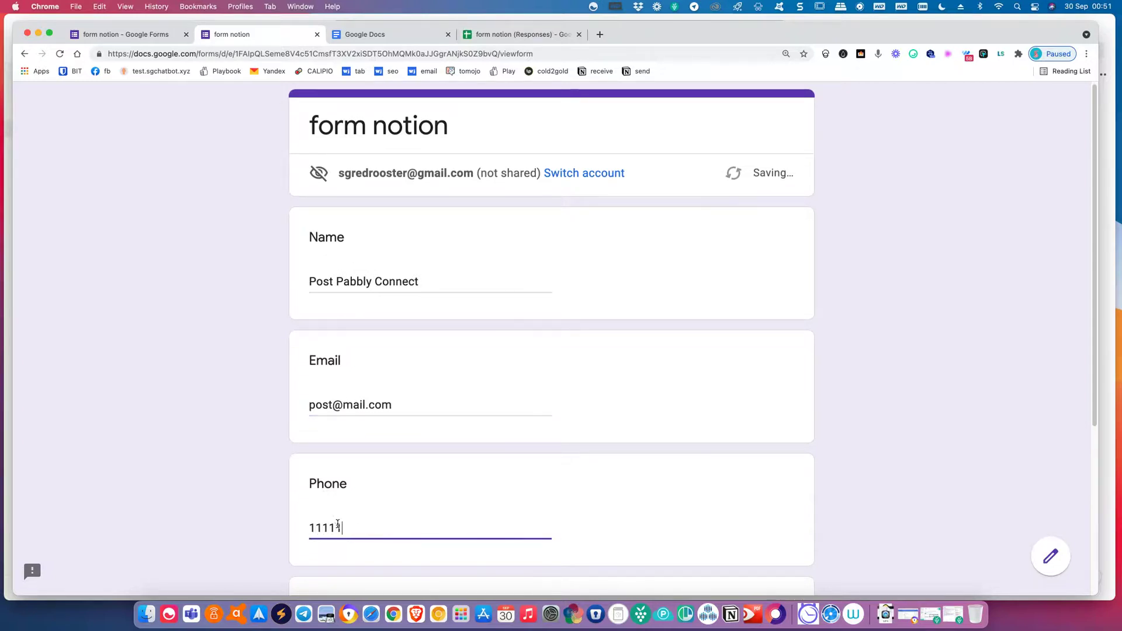
{"action": "type", "text": "1111"}
Add a message, submit the response, and move the form window aside to see pabbly1's new row.
{"action": "scroll", "coordinate": [341, 524], "scroll_direction": "down", "scroll_amount": 5}
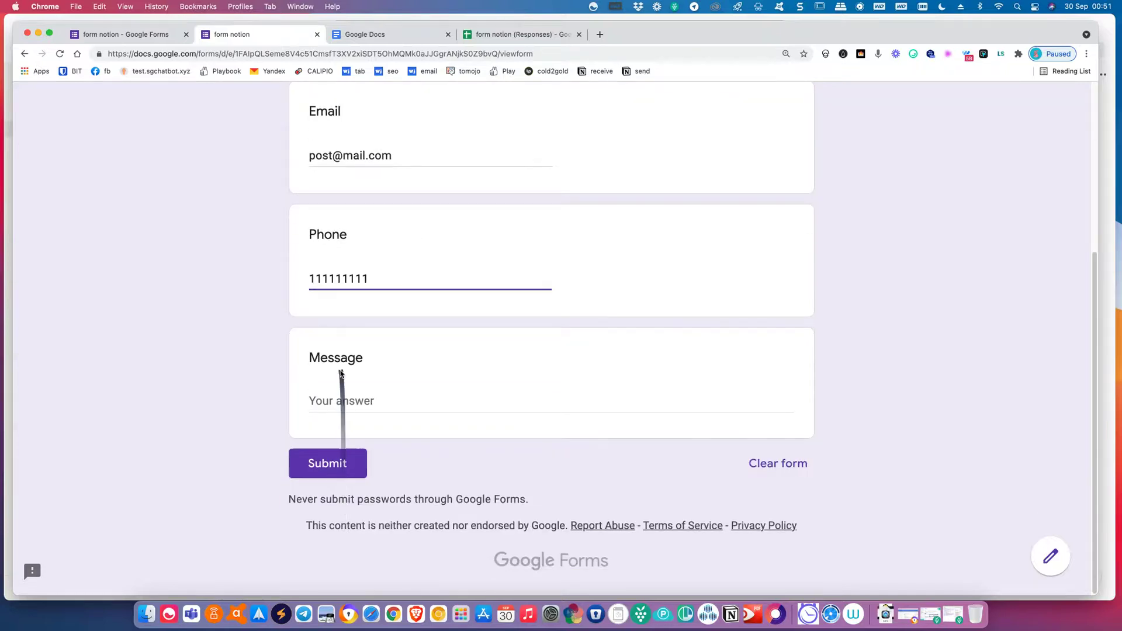
{"action": "left_click", "coordinate": [334, 405]}
{"action": "type", "text": "This is a test!"}
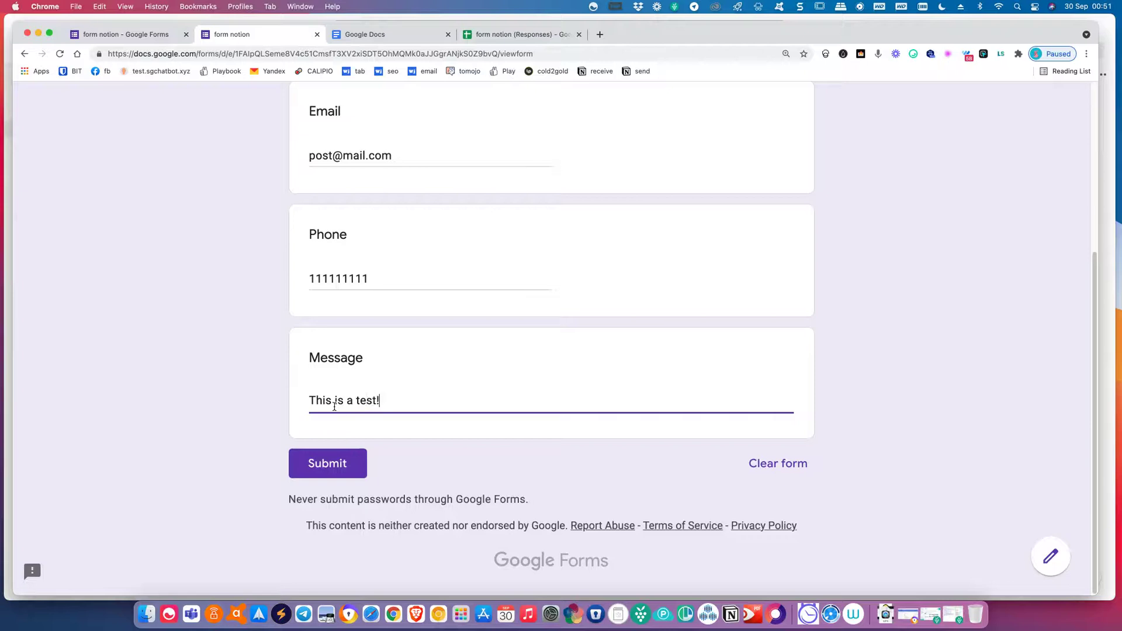
{"action": "left_click", "coordinate": [316, 463]}
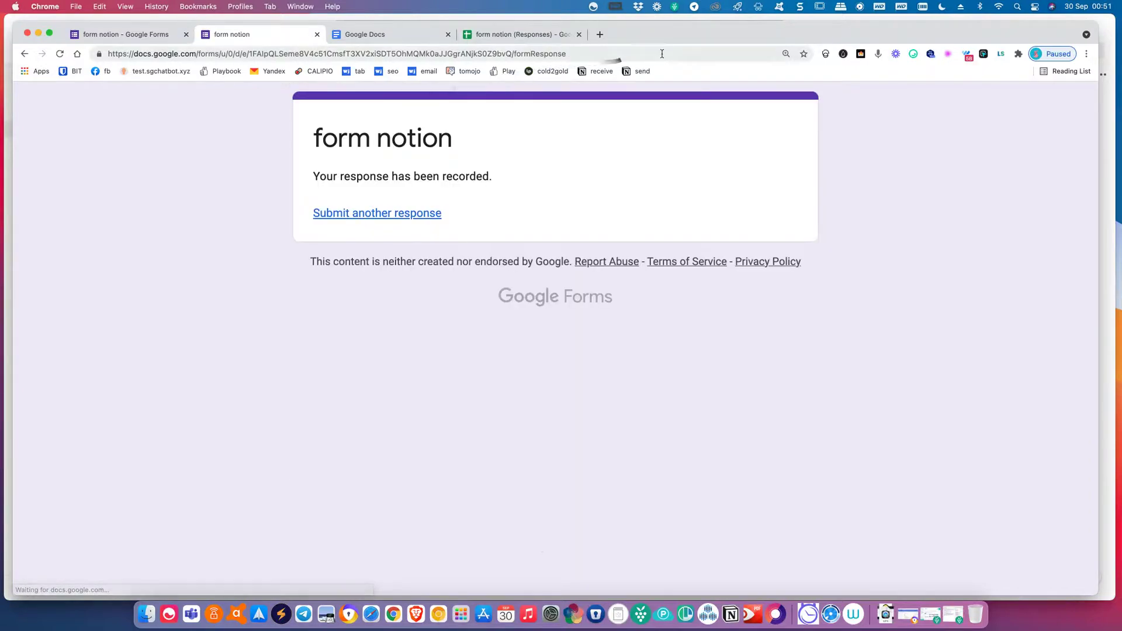
{"action": "left_click_drag", "start_coordinate": [683, 40], "coordinate": [3, 409]}
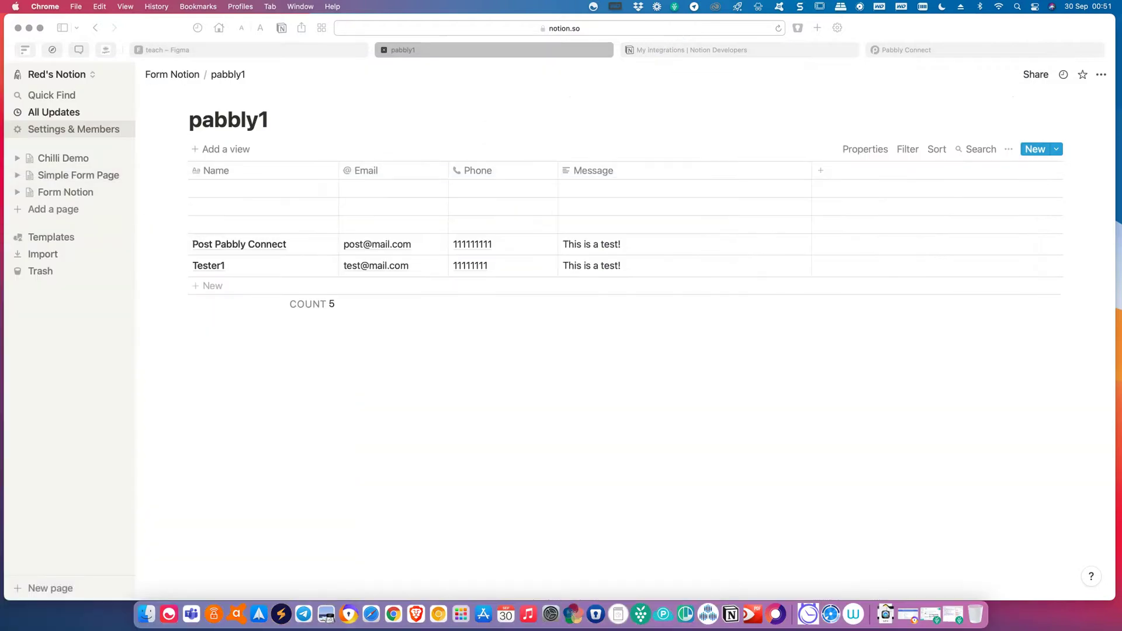
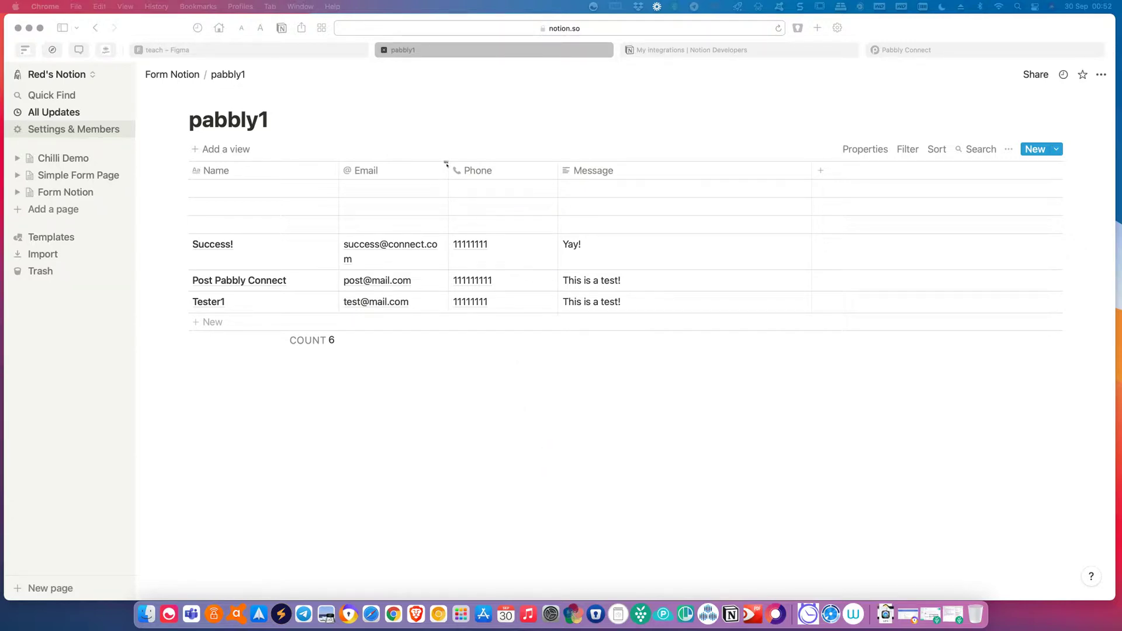
Drag the Email column border wider so every address fits on one line.
{"action": "left_click", "coordinate": [448, 163]}
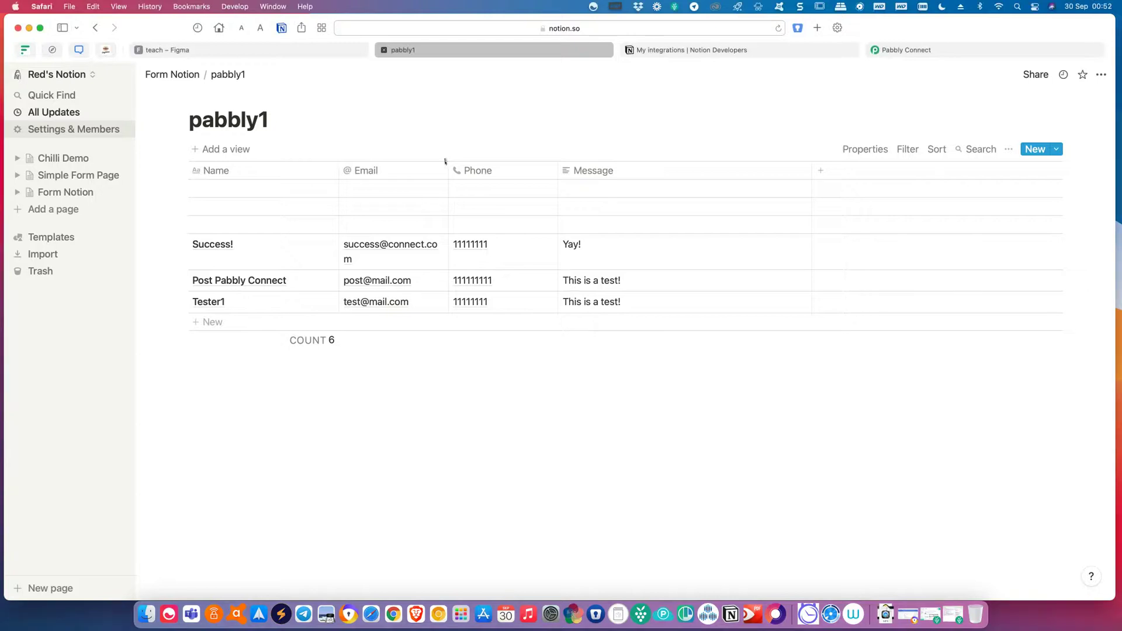
{"action": "left_click_drag", "start_coordinate": [448, 168], "coordinate": [513, 167]}
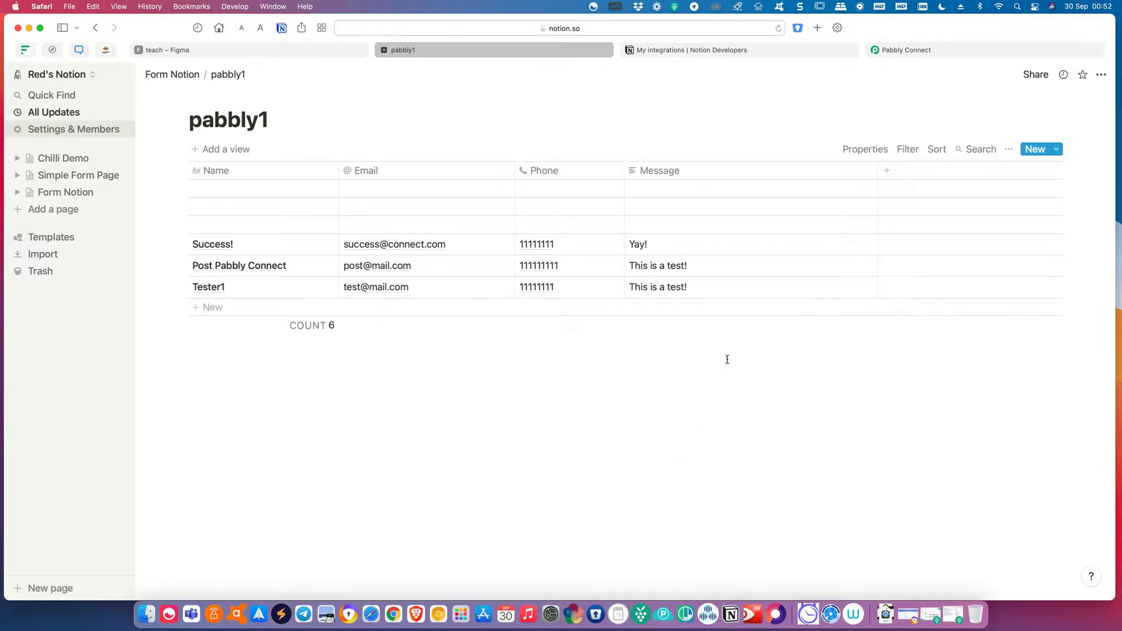
{"action": "left_click", "coordinate": [306, 51]}
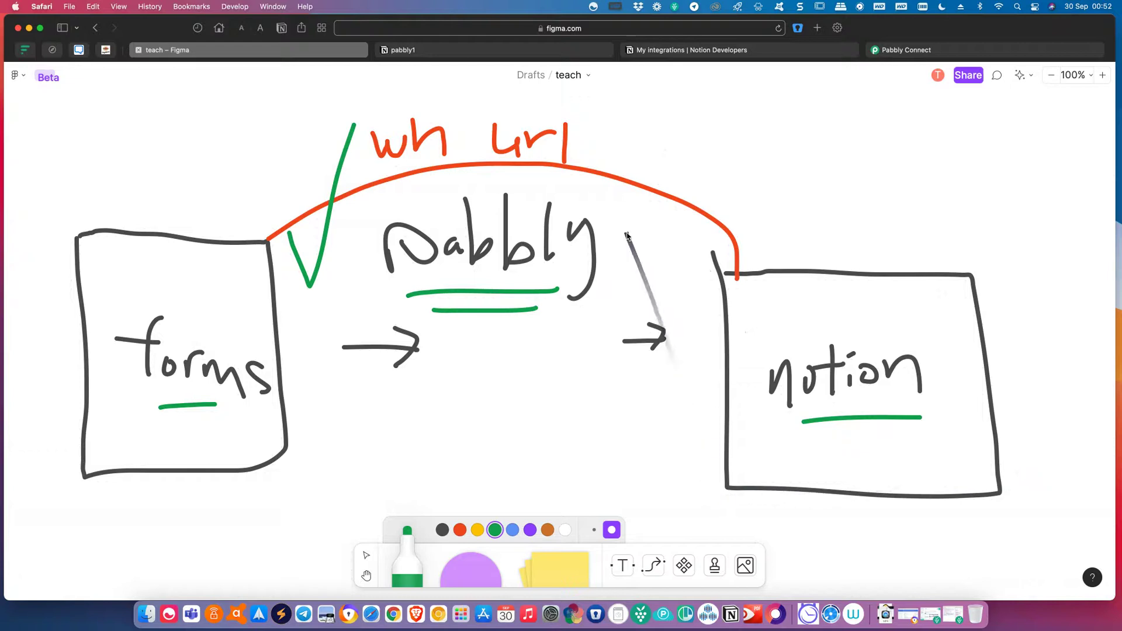
{"action": "left_click", "coordinate": [513, 55]}
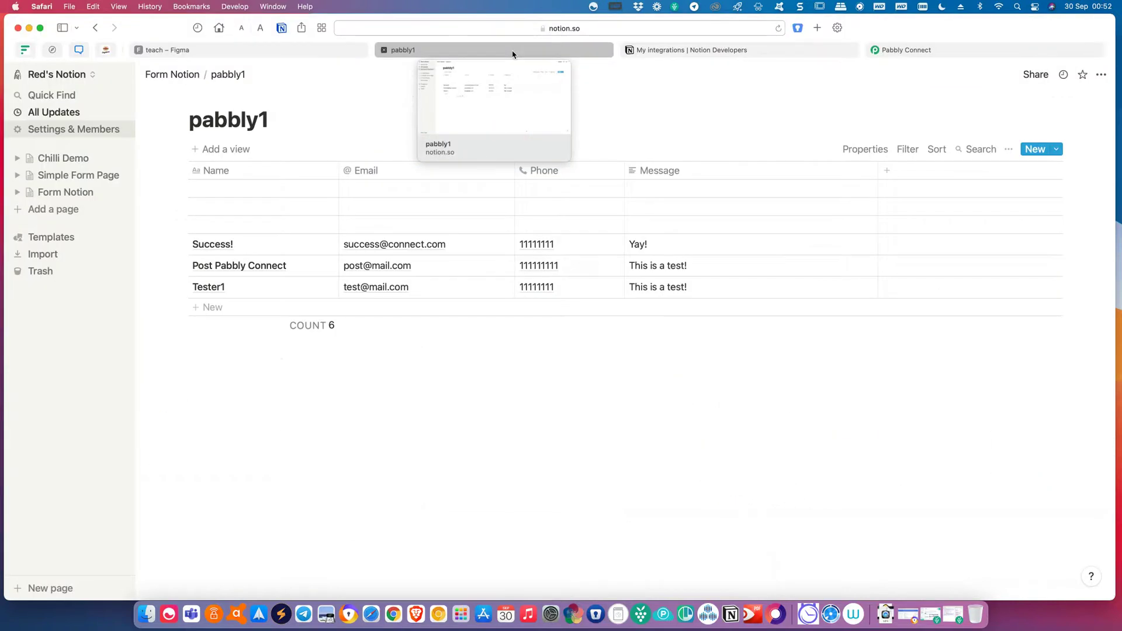
Create a new Board view of pabbly1 showing all six entries under No Status.
{"action": "left_click", "coordinate": [245, 156]}
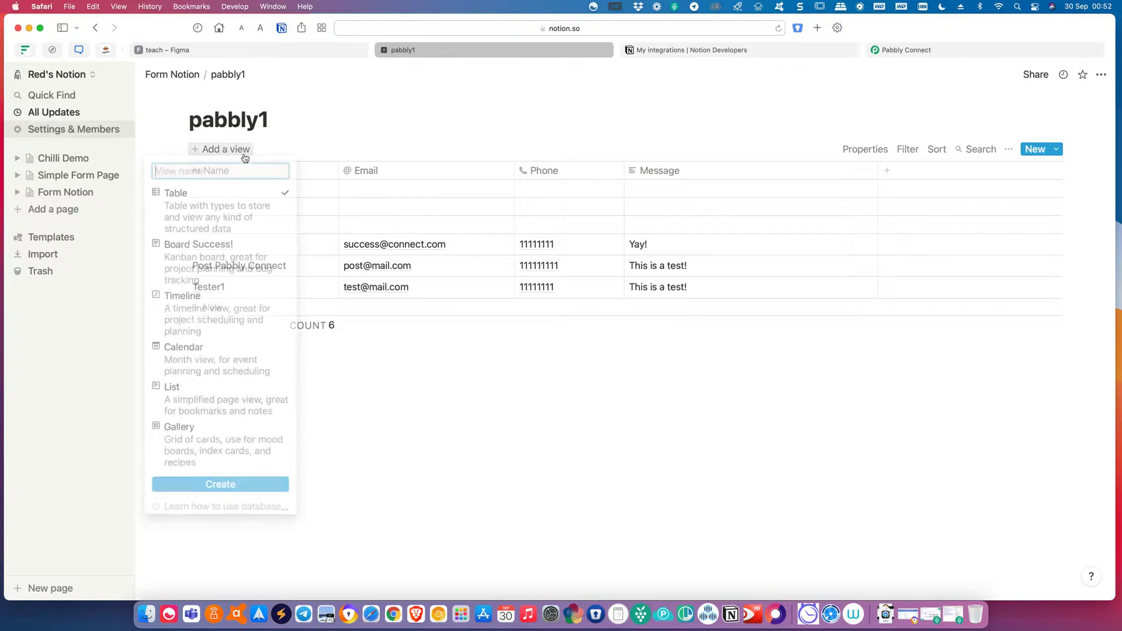
{"action": "left_click", "coordinate": [232, 246]}
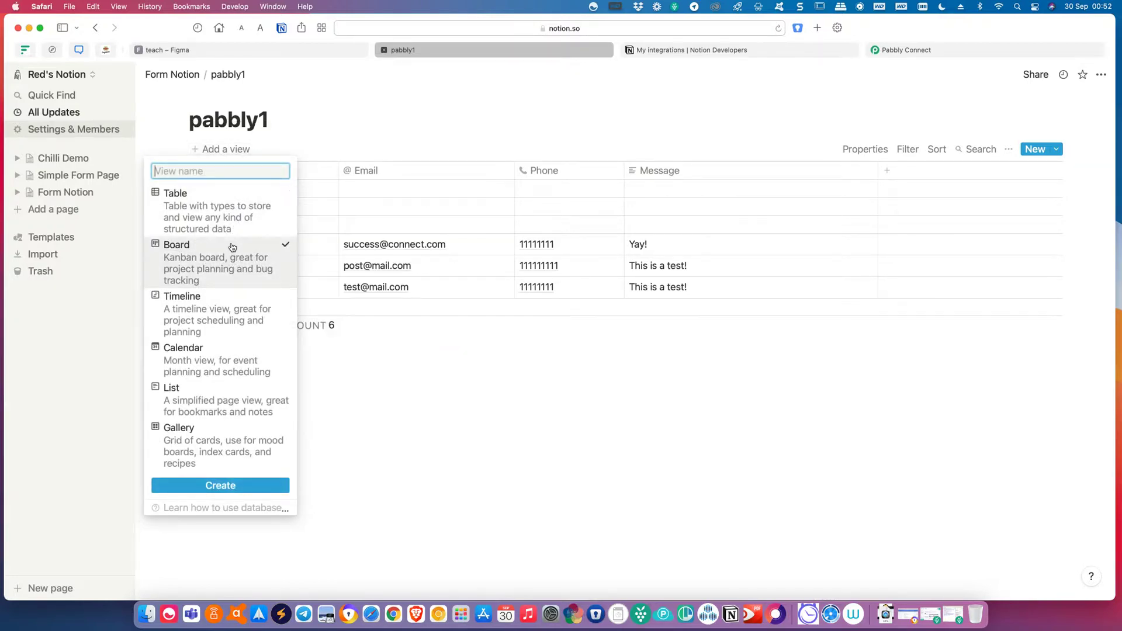
{"action": "left_click", "coordinate": [226, 487]}
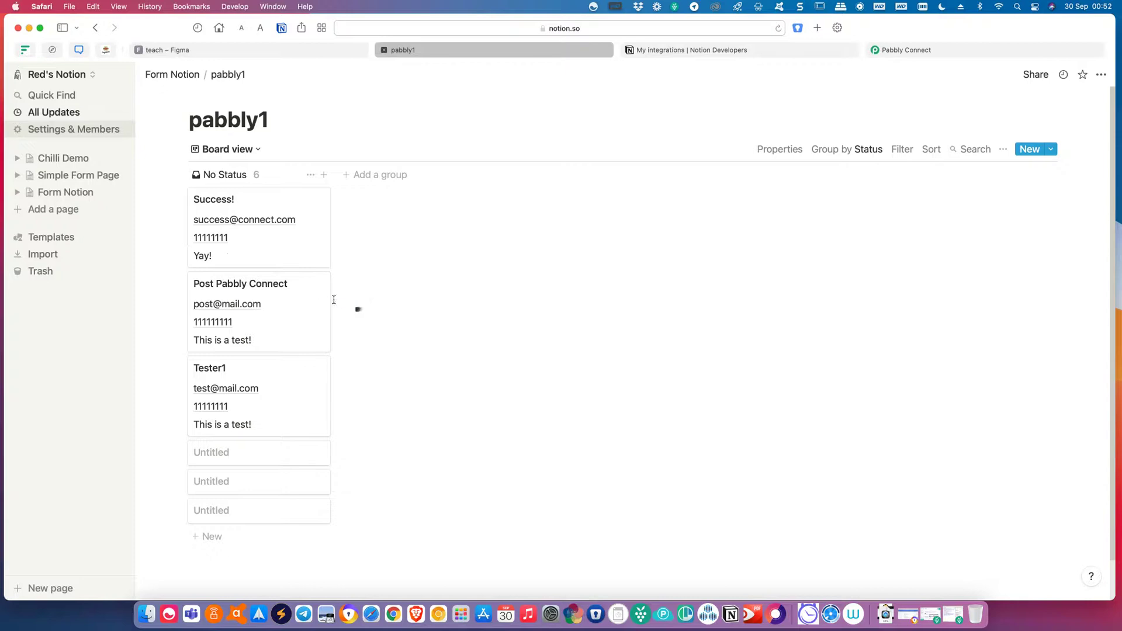
Add three Status groups named 'Browing', 'Interested' and 'Confirm Buy' to the board.
{"action": "left_click", "coordinate": [381, 176]}
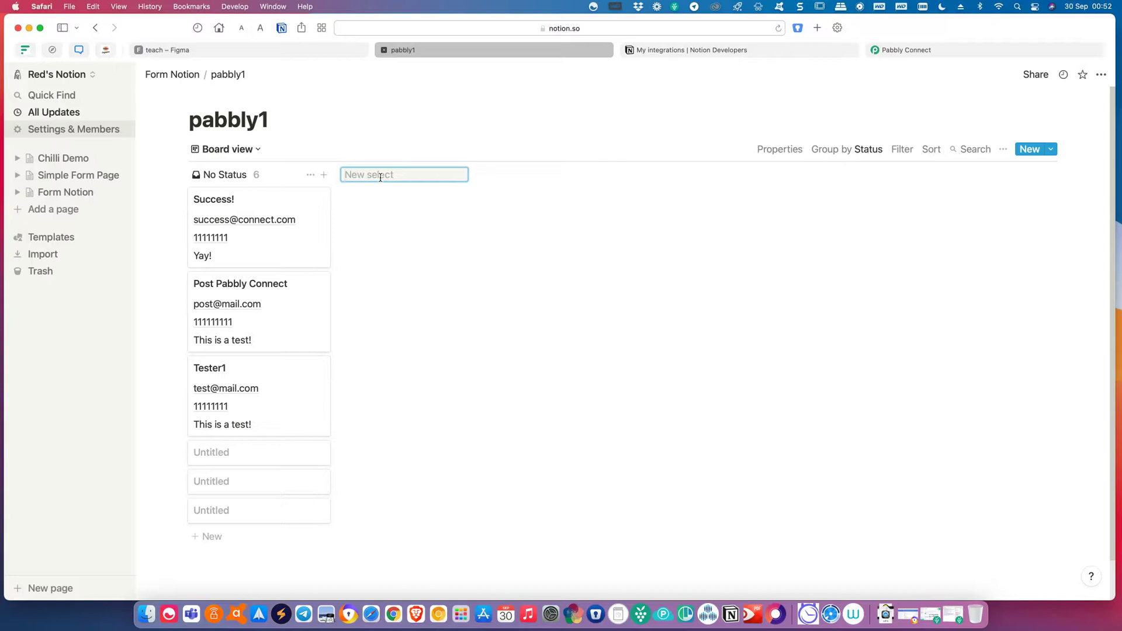
{"action": "type", "text": "Browing"}
{"action": "key", "text": "Return"}
{"action": "left_click", "coordinate": [508, 174]}
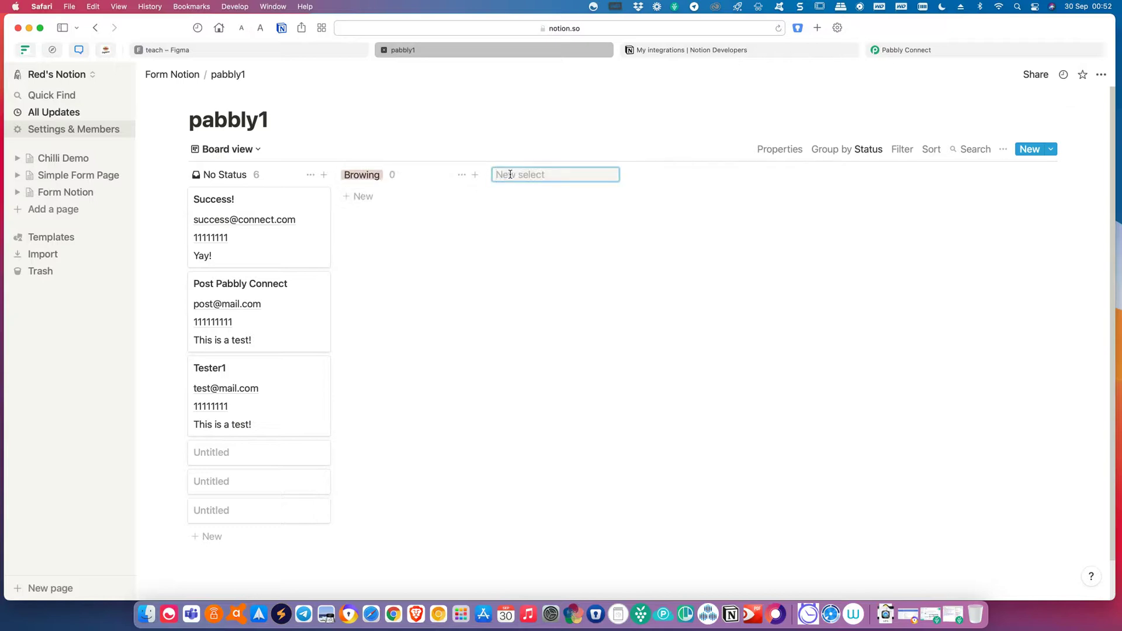
{"action": "type", "text": "Interested"}
{"action": "key", "text": "Return"}
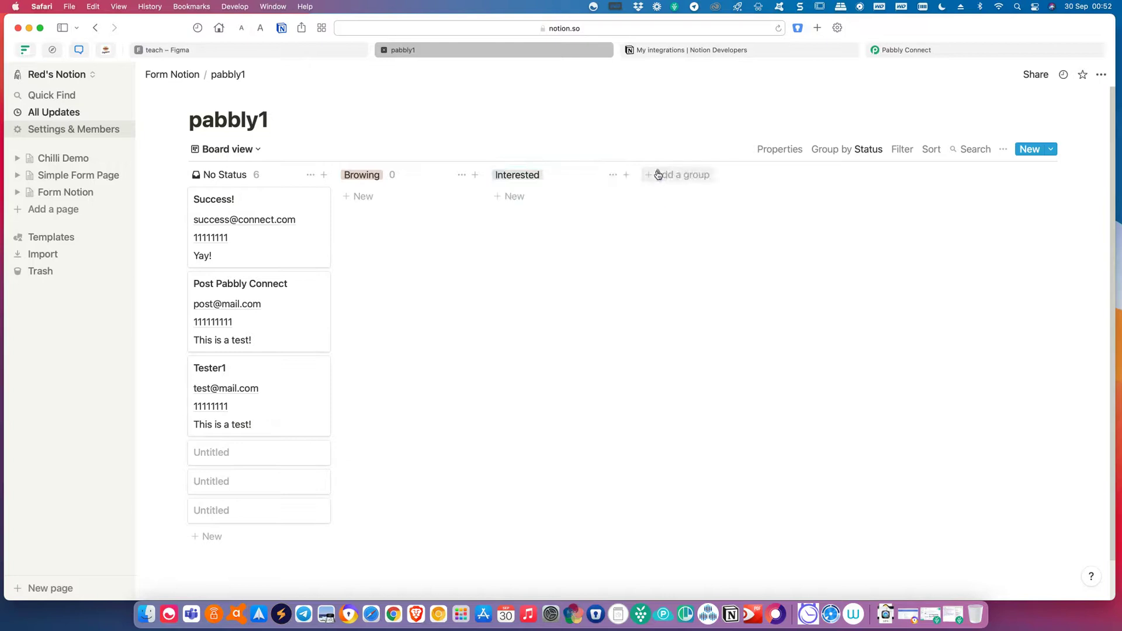
{"action": "left_click", "coordinate": [656, 171]}
{"action": "type", "text": "Confirm"}
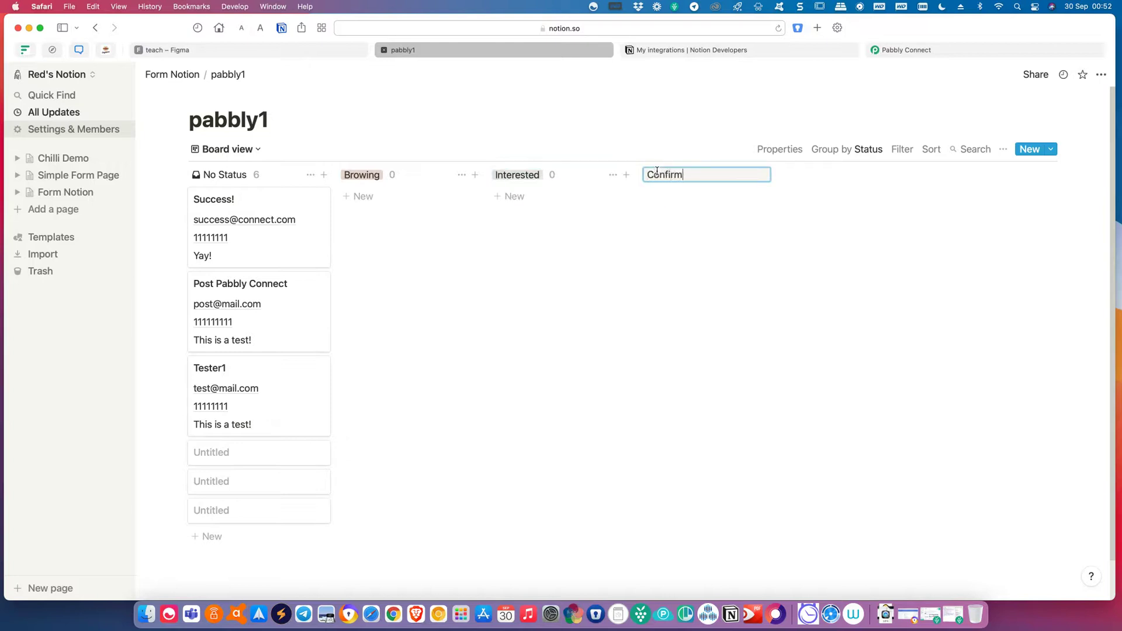
{"action": "type", "text": " Buy"}
{"action": "key", "text": "Return"}
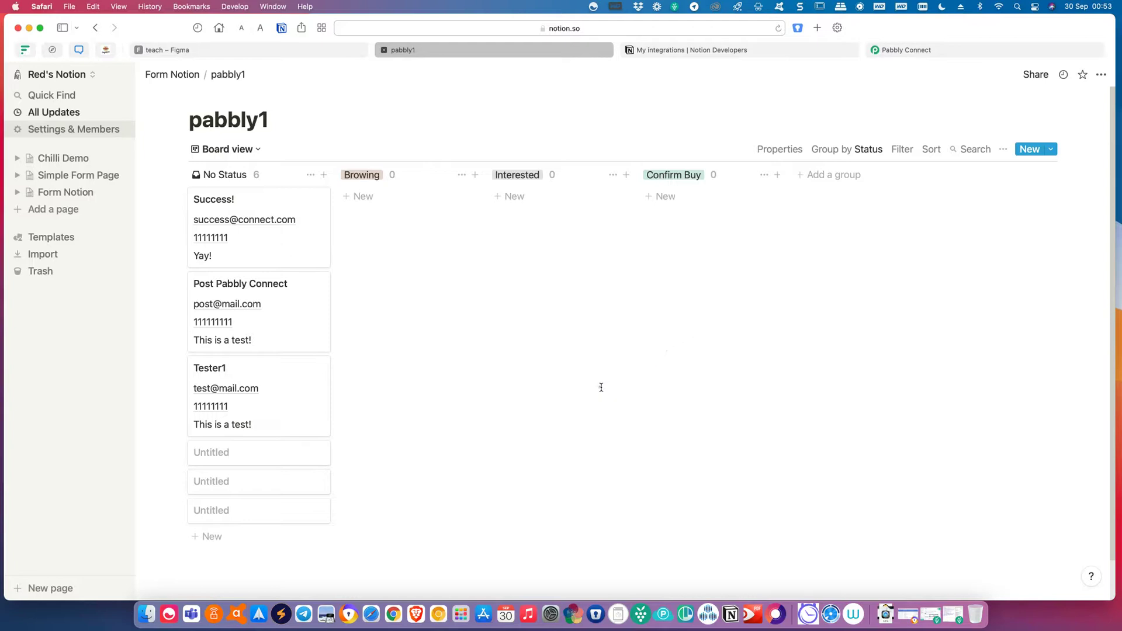
Correct the misspelled 'Browing' group header to 'Browsing'.
{"action": "left_click", "coordinate": [369, 177]}
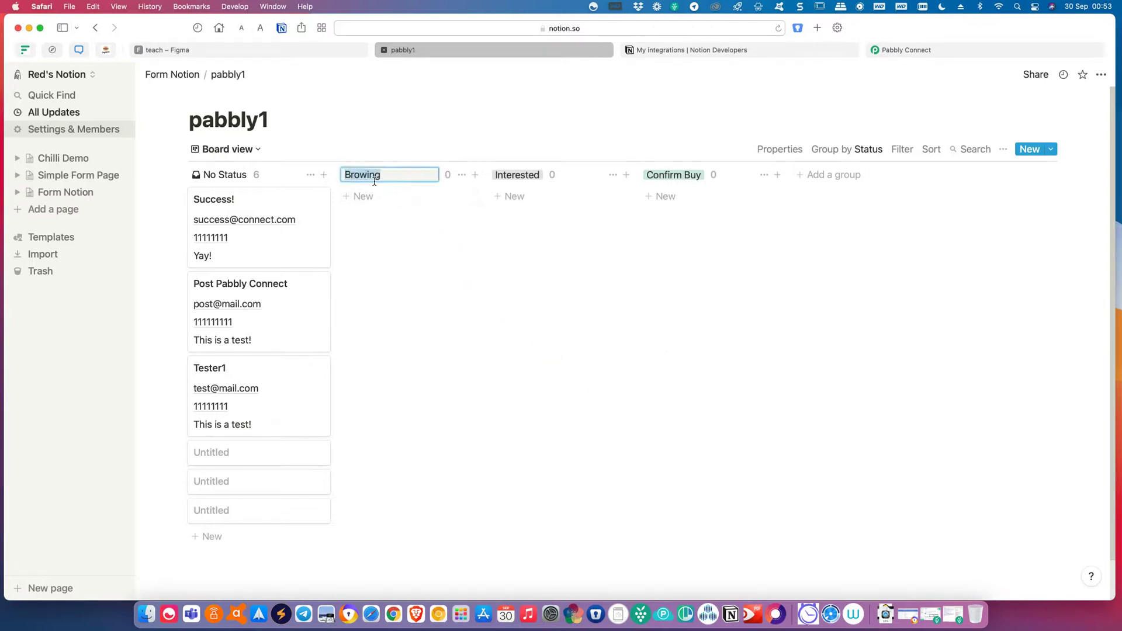
{"action": "left_click", "coordinate": [366, 177]}
{"action": "type", "text": "s"}
{"action": "left_click", "coordinate": [524, 353]}
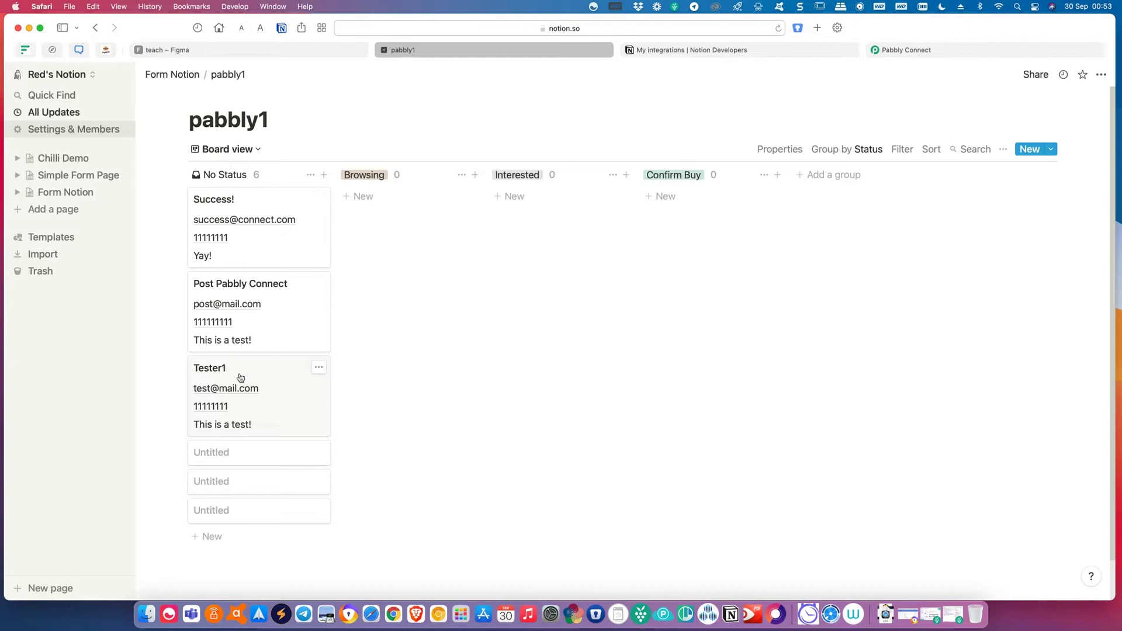
Move Tester1 to Browsing, Post Pabbly Connect to Interested, and Success! to Confirm Buy.
{"action": "left_click_drag", "start_coordinate": [235, 380], "coordinate": [377, 236]}
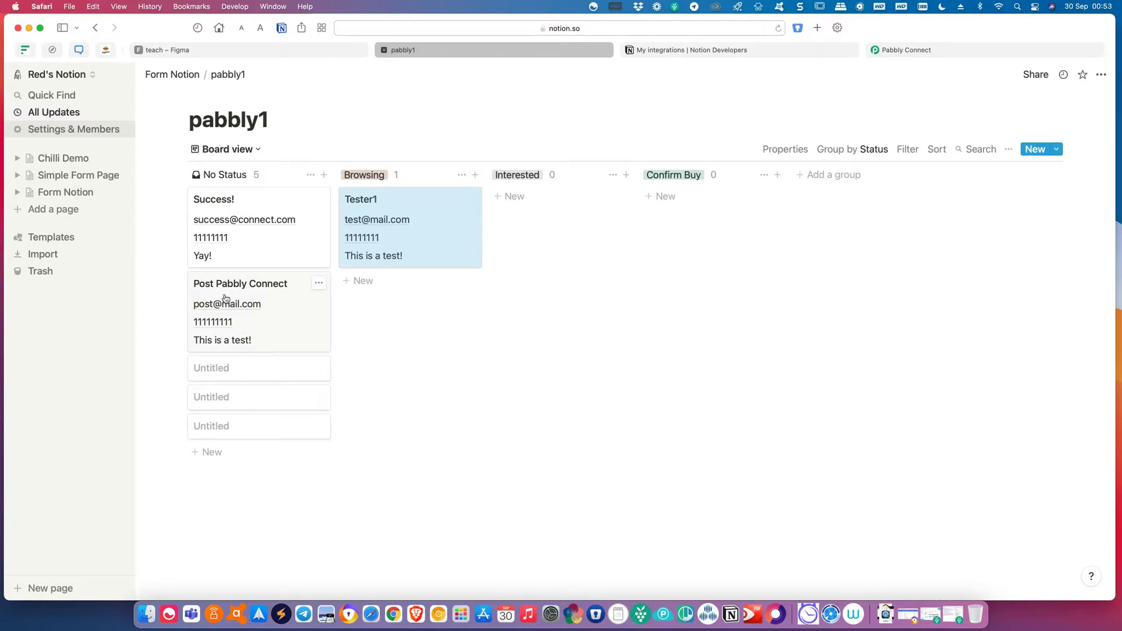
{"action": "left_click_drag", "start_coordinate": [226, 301], "coordinate": [514, 228]}
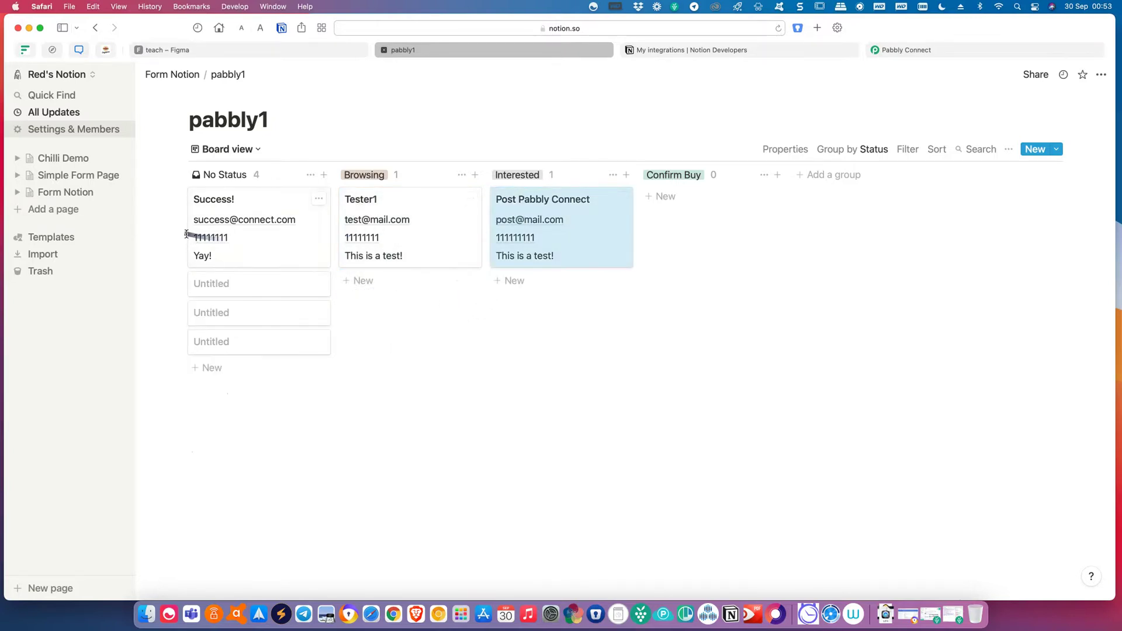
{"action": "left_click_drag", "start_coordinate": [226, 227], "coordinate": [698, 233]}
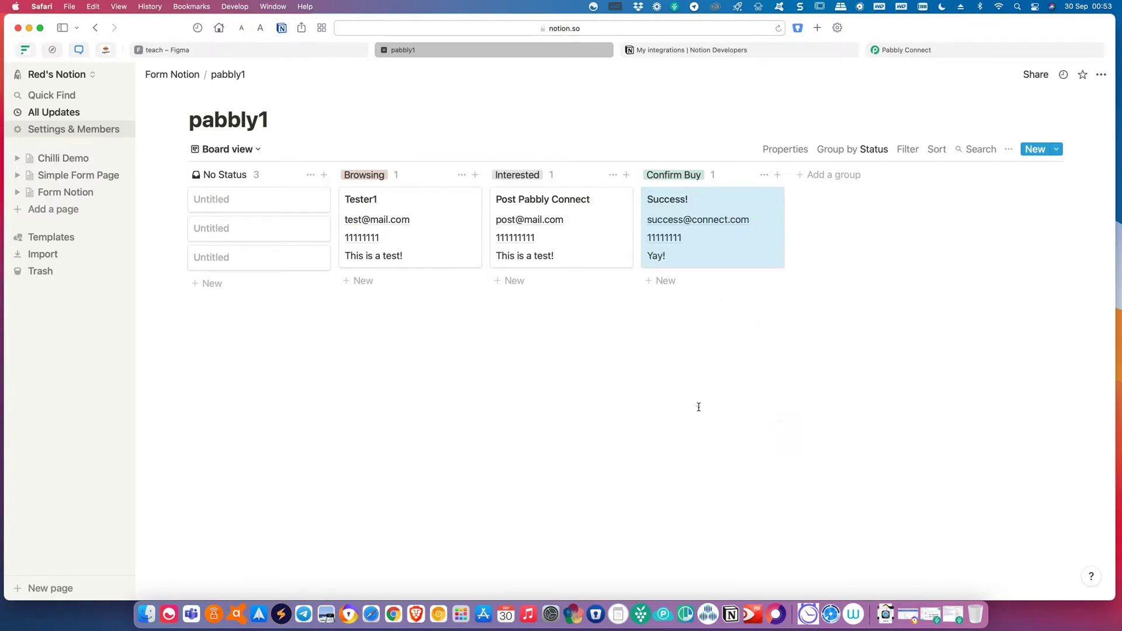
Switch pabbly1 from the Board view back to the Default table view.
{"action": "left_click", "coordinate": [256, 152]}
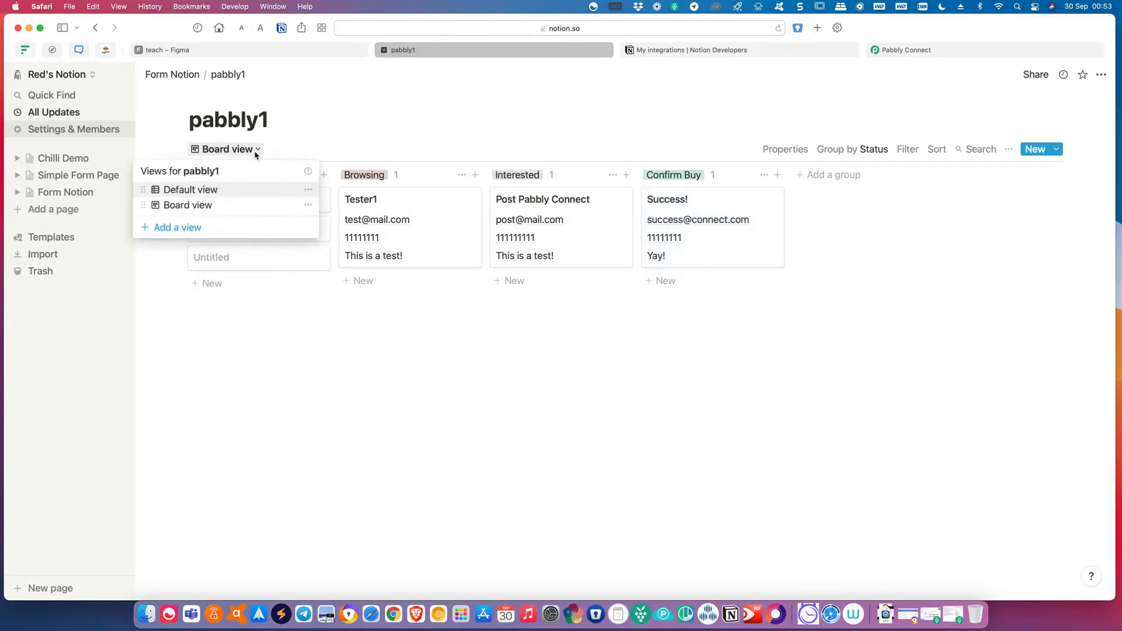
{"action": "left_click", "coordinate": [253, 195]}
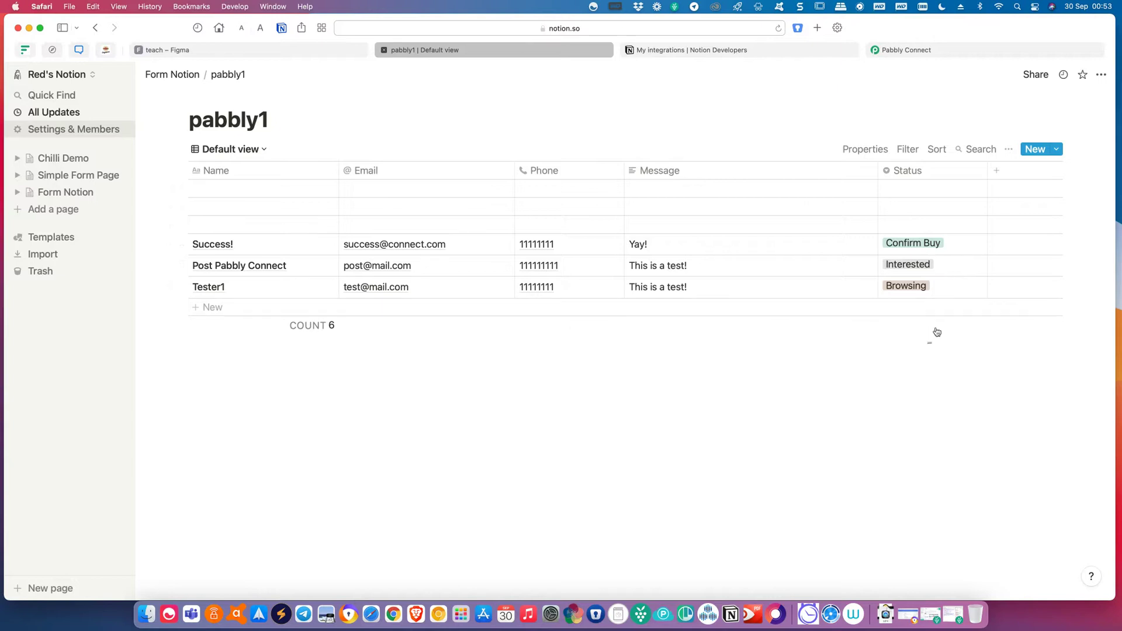
{"action": "left_click", "coordinate": [910, 153]}
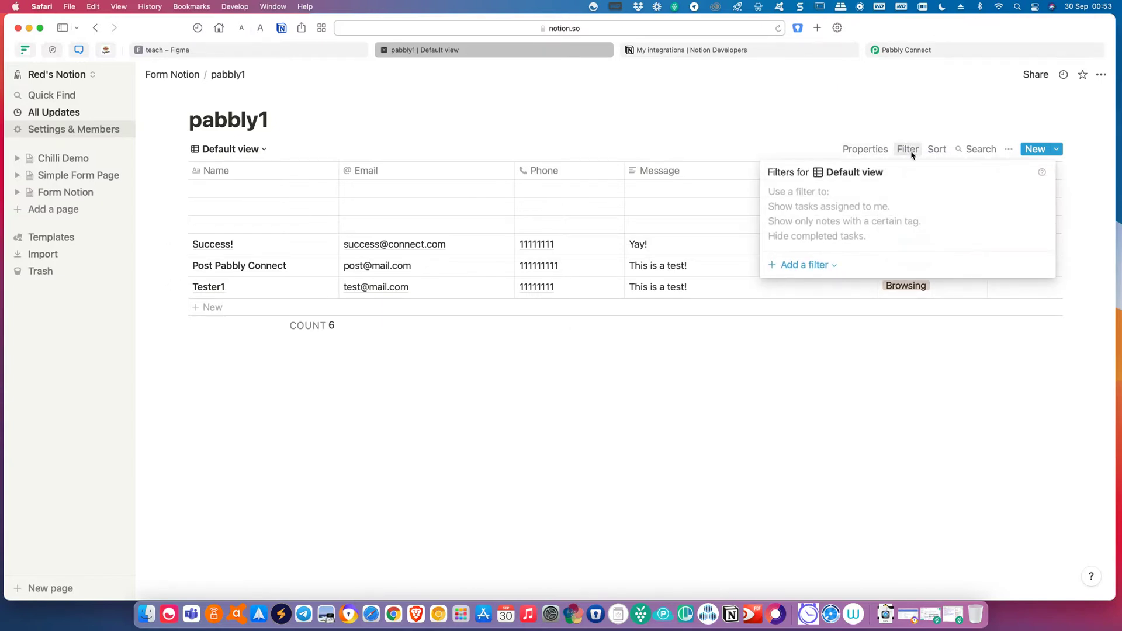
Filter the Default view to Status is Confirm Buy, leaving only the Success! row.
{"action": "left_click", "coordinate": [826, 264]}
{"action": "left_click", "coordinate": [831, 286]}
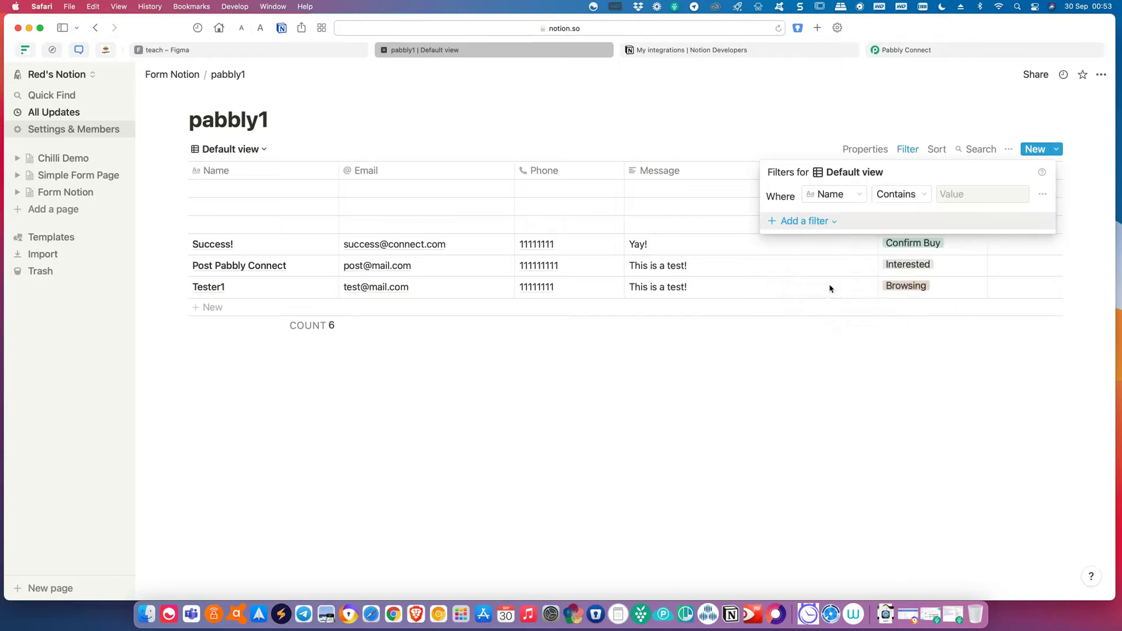
{"action": "left_click", "coordinate": [840, 195]}
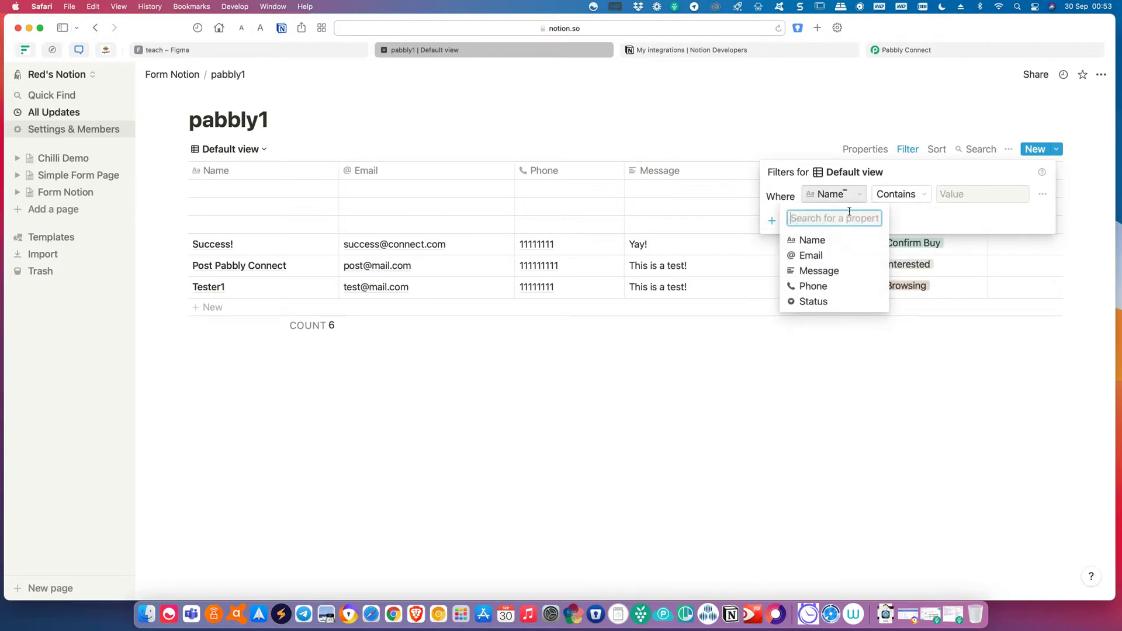
{"action": "left_click", "coordinate": [851, 302]}
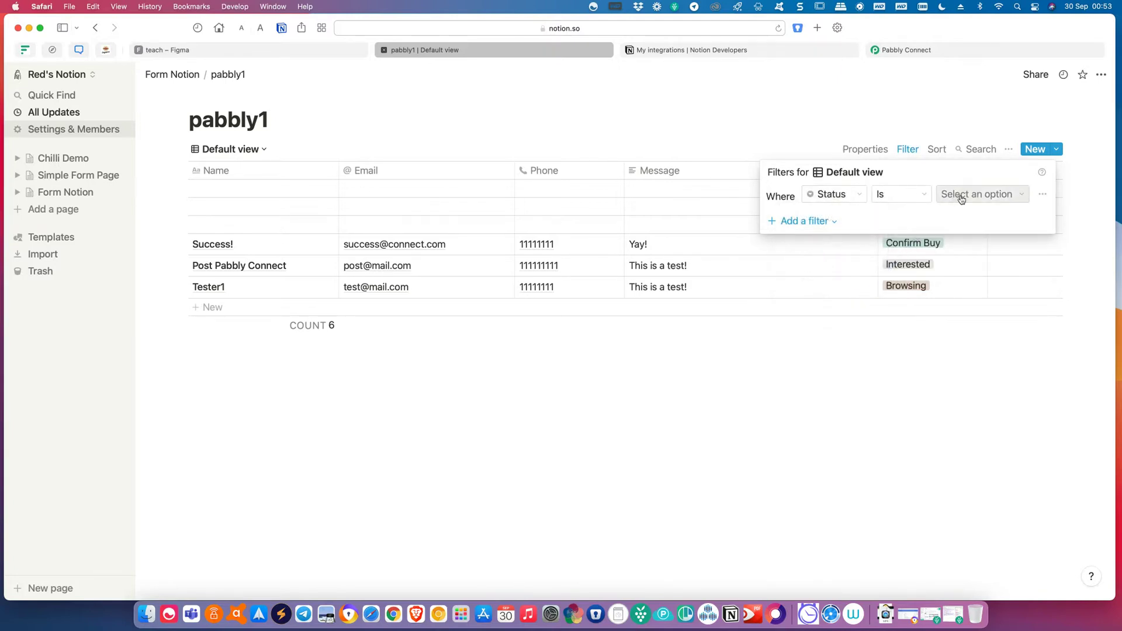
{"action": "left_click", "coordinate": [961, 196]}
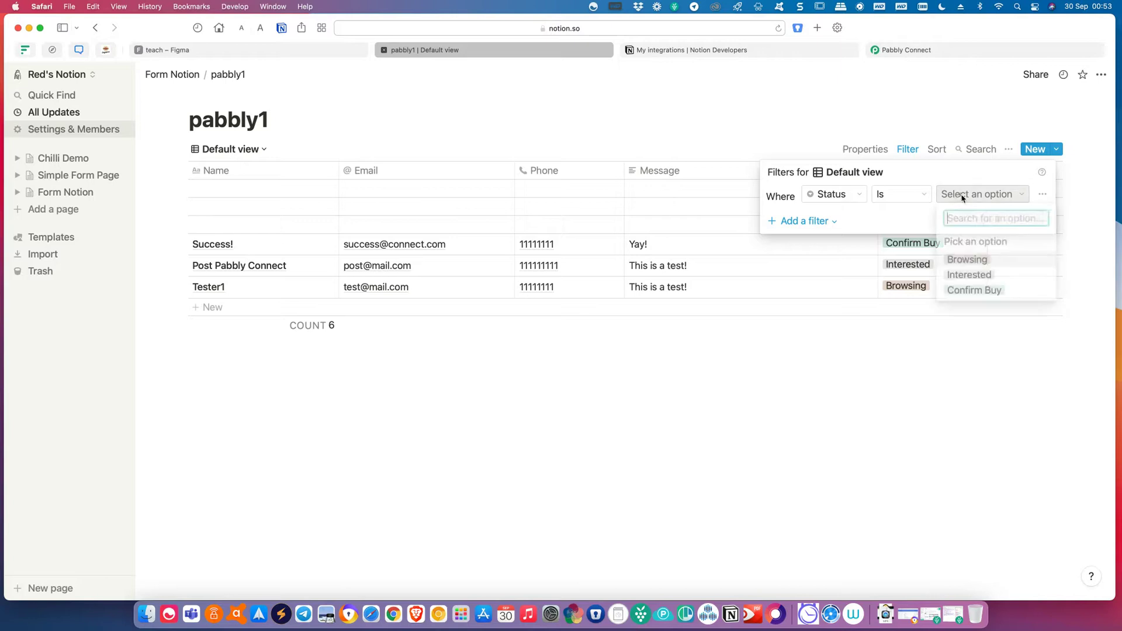
{"action": "left_click", "coordinate": [983, 289]}
{"action": "left_click", "coordinate": [884, 490]}
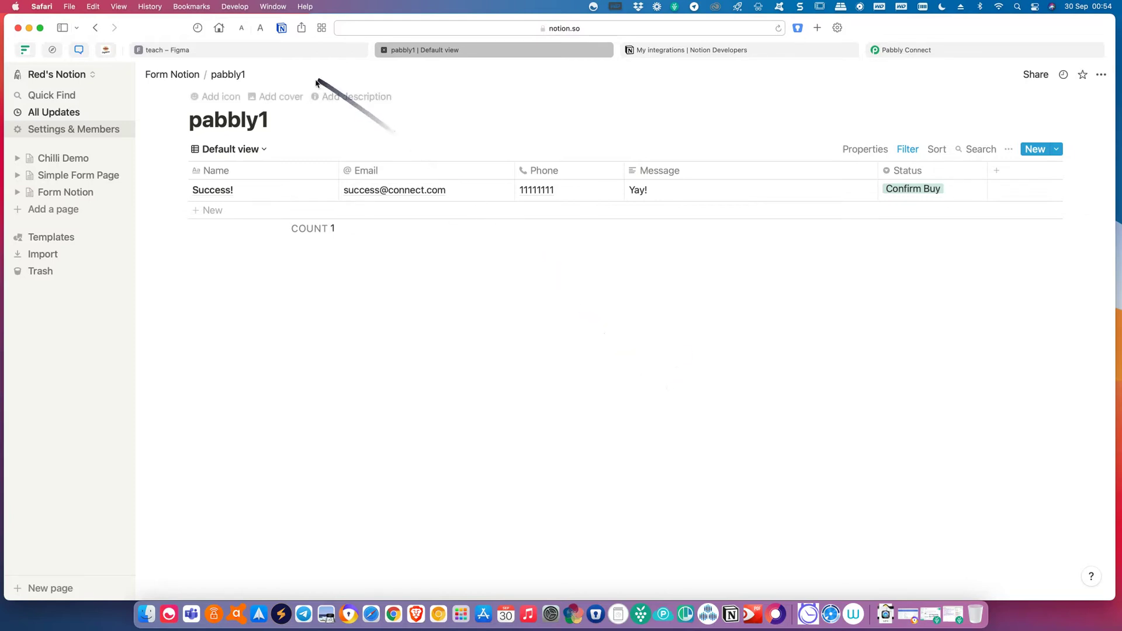
Glance at the Pabbly Connect and Notion Developers tabs, ending on the Figma 'teach' whiteboard.
{"action": "left_click", "coordinate": [279, 52]}
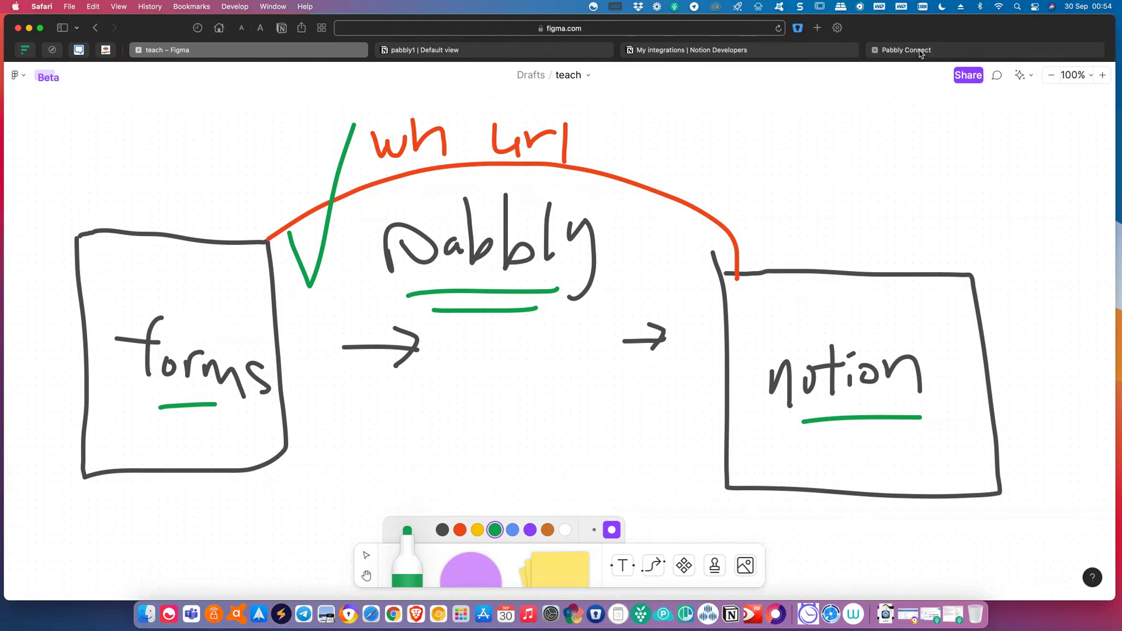
{"action": "mouse_move", "coordinate": [920, 53]}
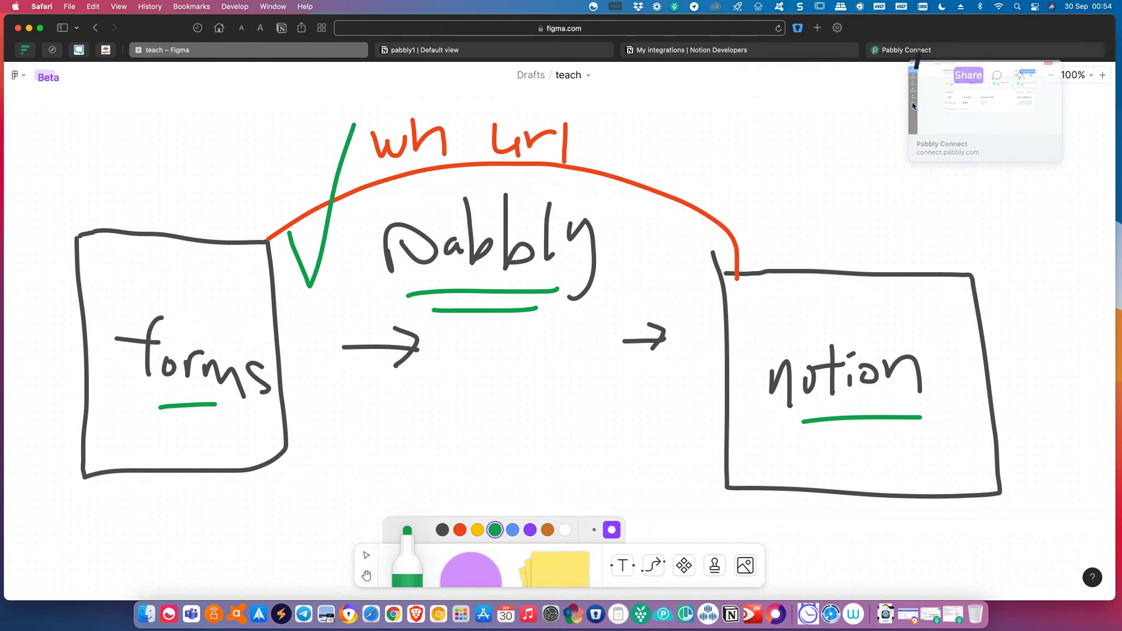
{"action": "left_click", "coordinate": [912, 50]}
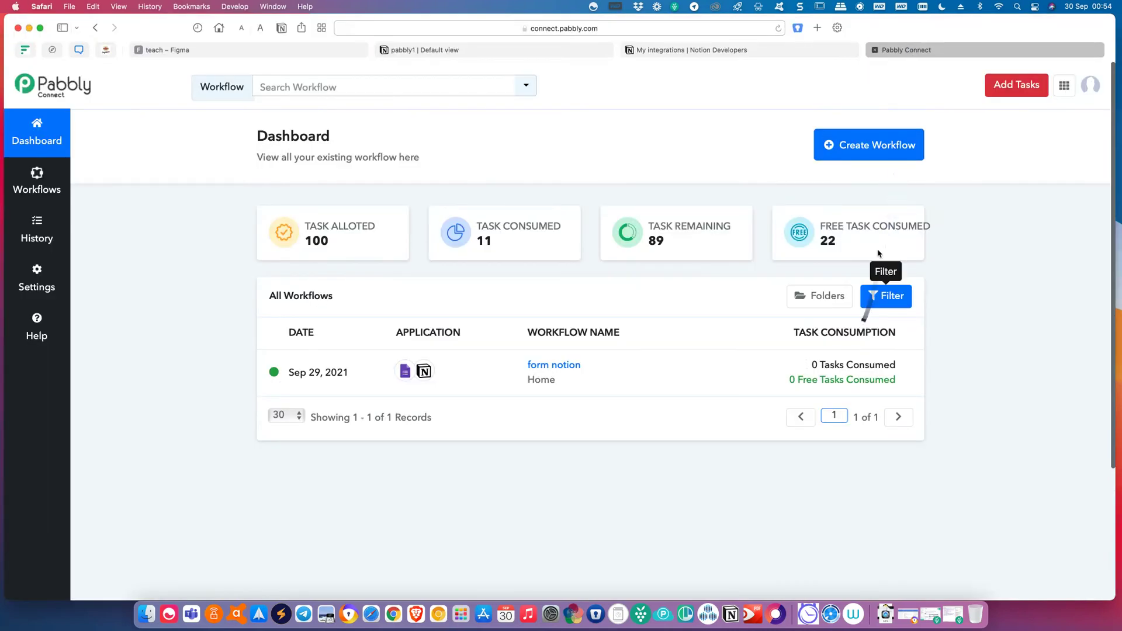
{"action": "left_click", "coordinate": [809, 50]}
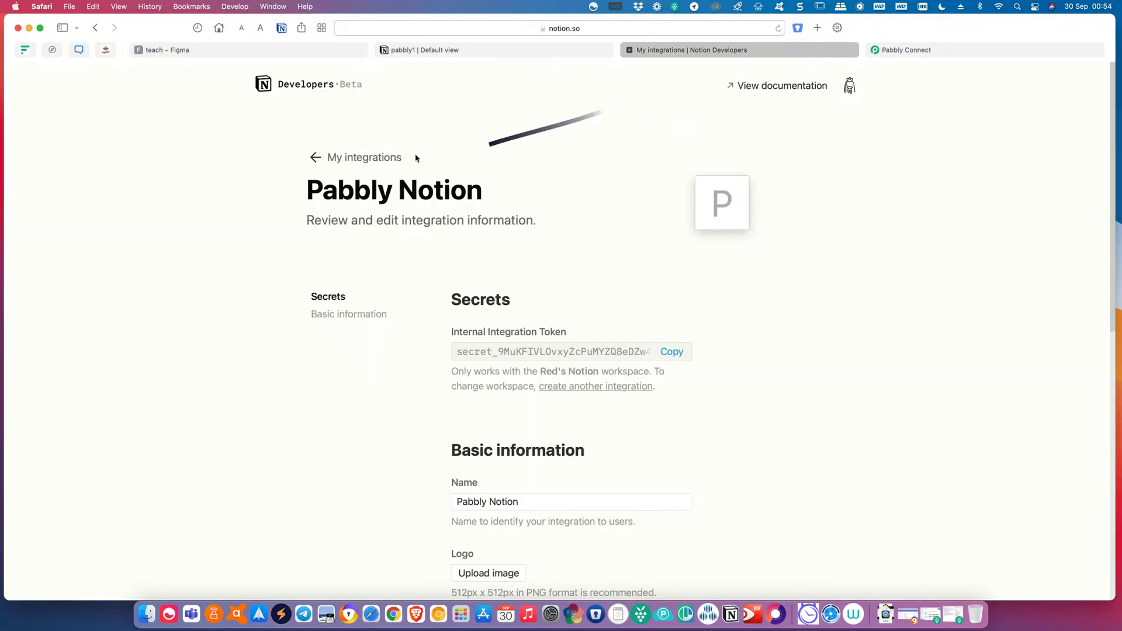
{"action": "left_click", "coordinate": [277, 50]}
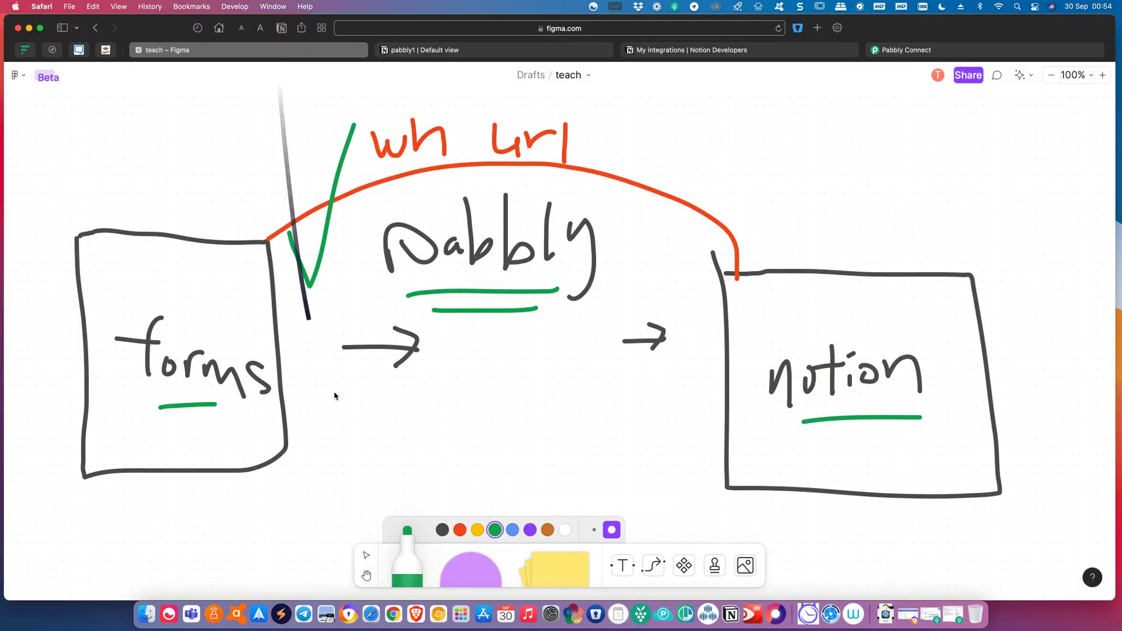